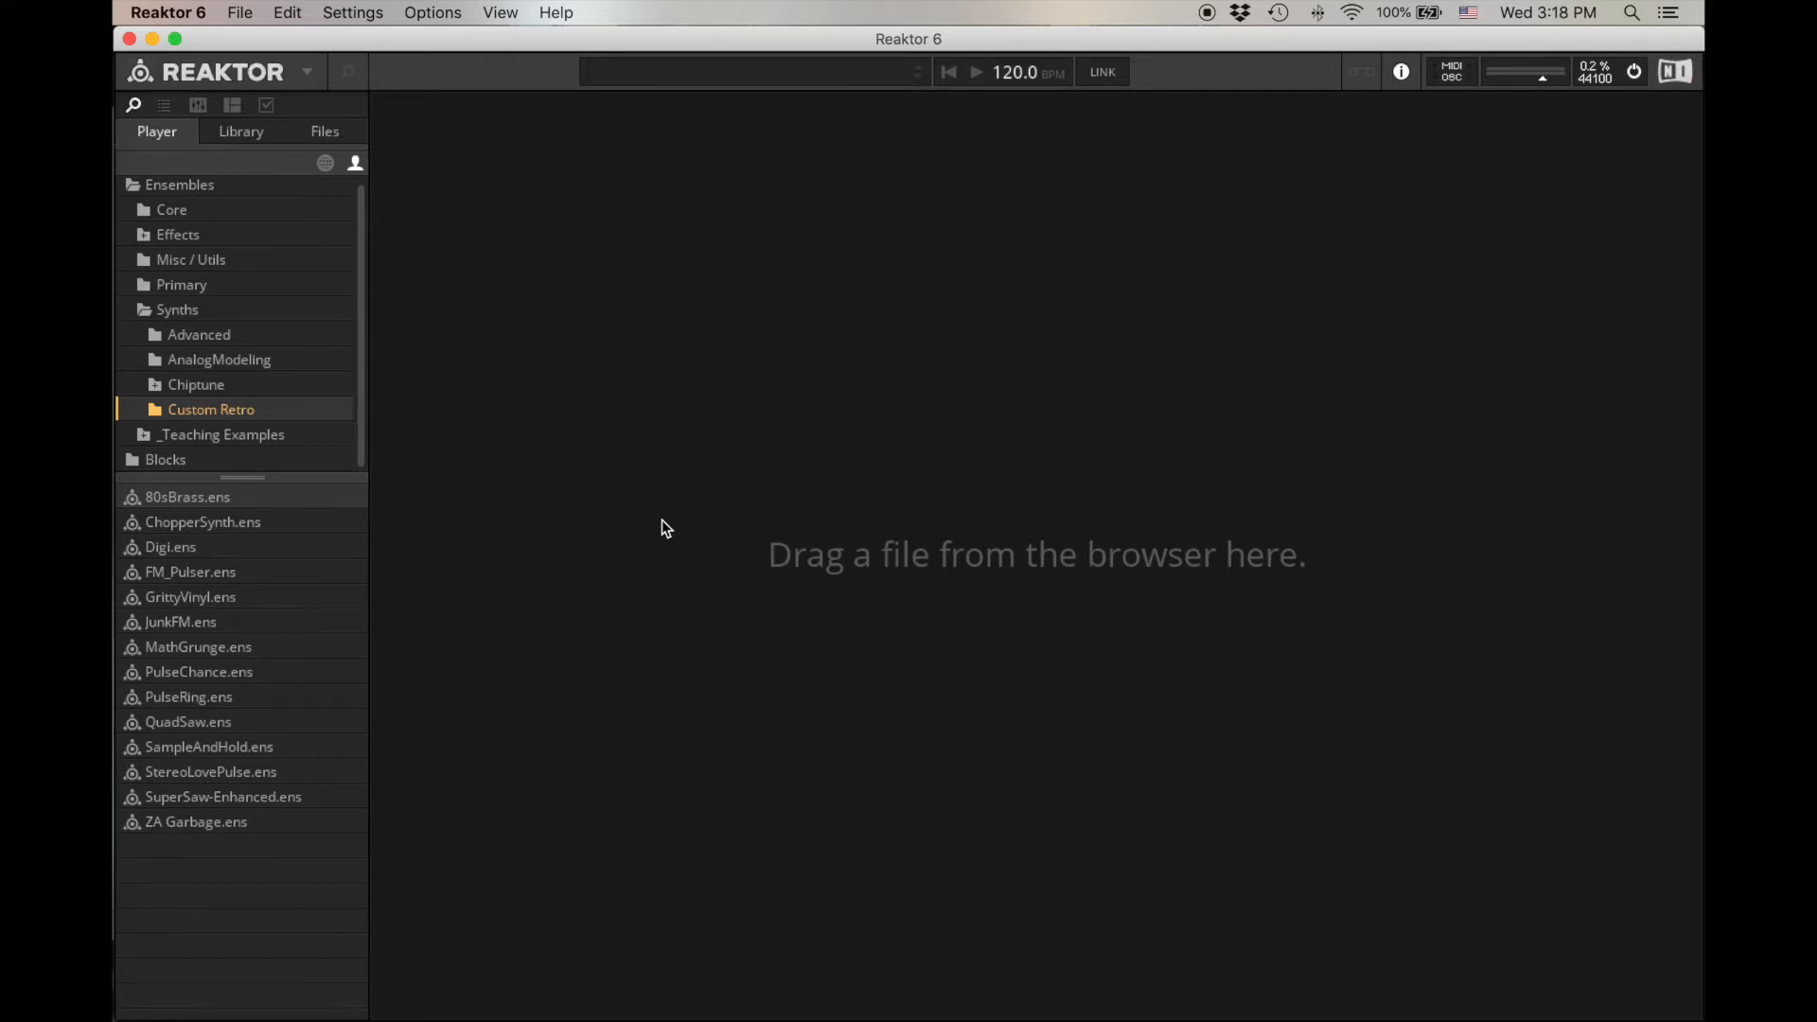
# Create a new ensemble and delete the default modules other than the Out 1 and Out 2 terminals.
pyautogui.press('super+n')
pyautogui.moveTo(564, 695); pyautogui.dragTo(418, 563)
pyautogui.press('Delete')
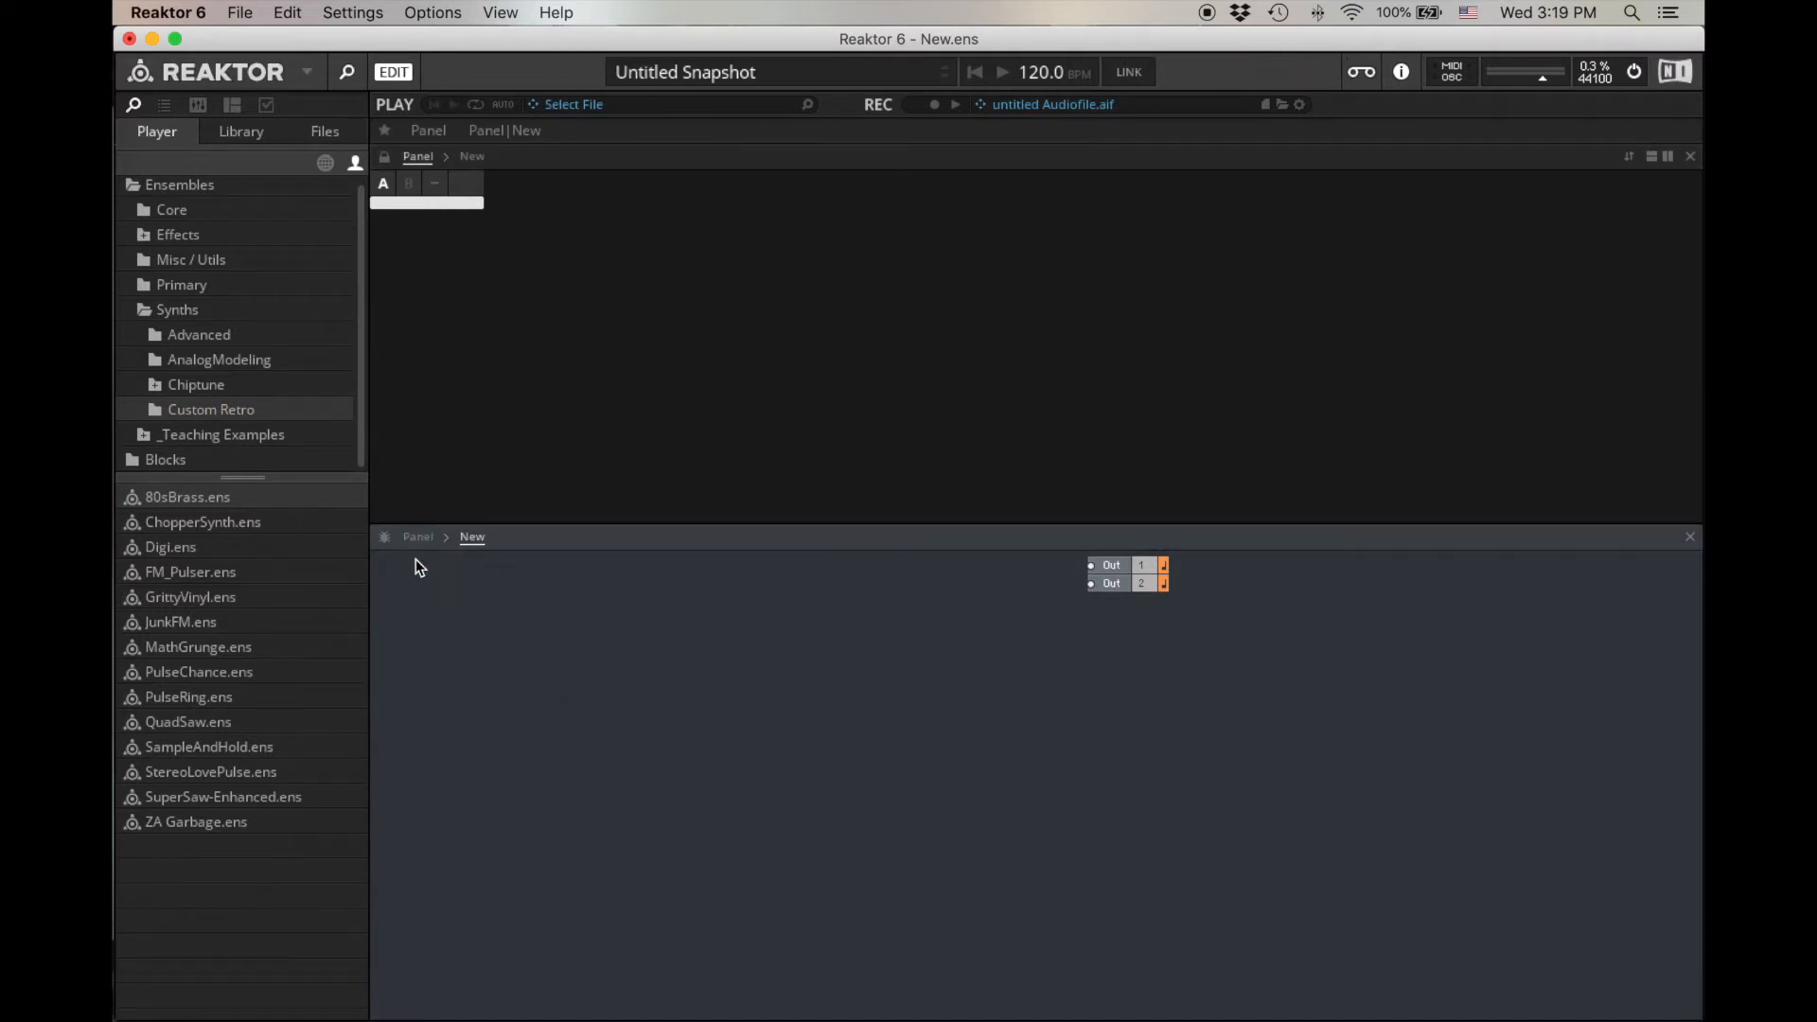
# Insert a Sawtooth oscillator and wire its output to both Out 1 and Out 2.
pyautogui.rightClick(603, 671)
pyautogui.moveTo(686, 675)
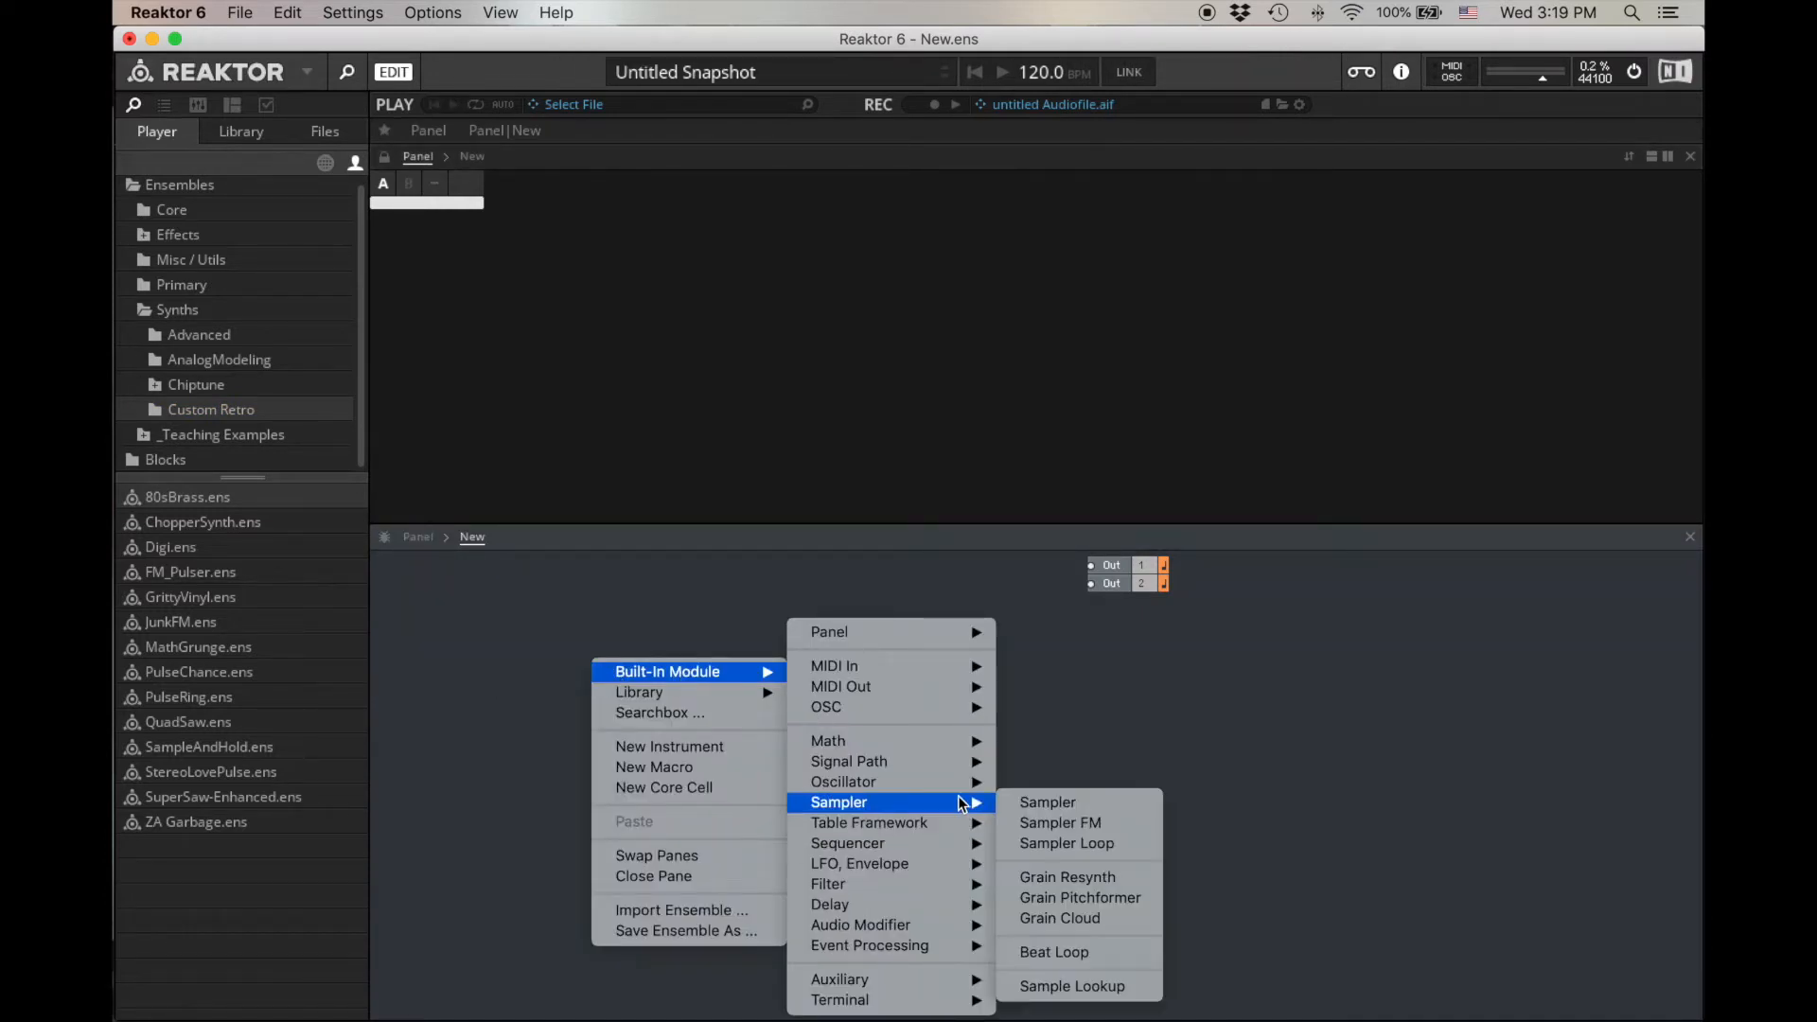
pyautogui.moveTo(989, 784)
pyautogui.click(1100, 232)
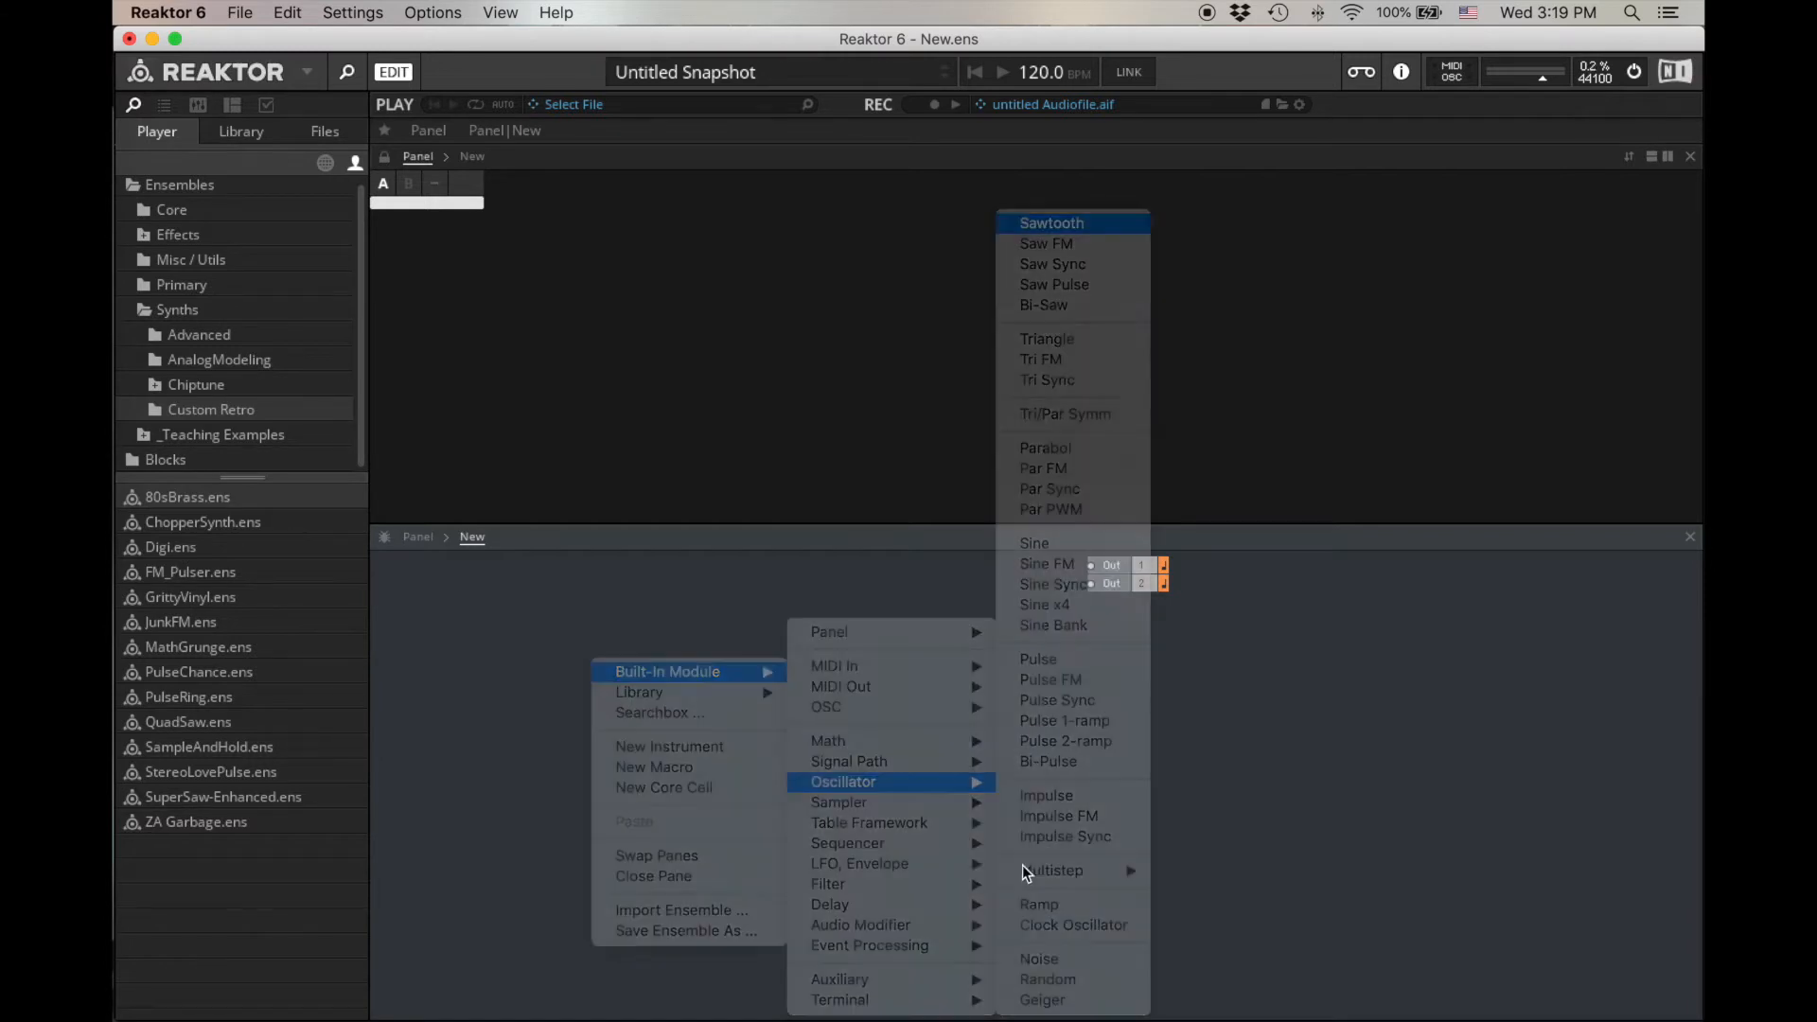
pyautogui.moveTo(692, 694); pyautogui.dragTo(1091, 565)
pyautogui.moveTo(796, 652); pyautogui.dragTo(1091, 583)
# Add a Note Pitch MIDI In module and connect it to the Sawtooth's P input.
pyautogui.doubleClick(626, 668)
pyautogui.write('note')
pyautogui.press('Return')
pyautogui.moveTo(677, 686); pyautogui.dragTo(705, 644)
# Add a Gate MIDI In module and place it below and to the left of NotePitch.
pyautogui.click(586, 708)
pyautogui.doubleClick(588, 708)
pyautogui.write('gate')
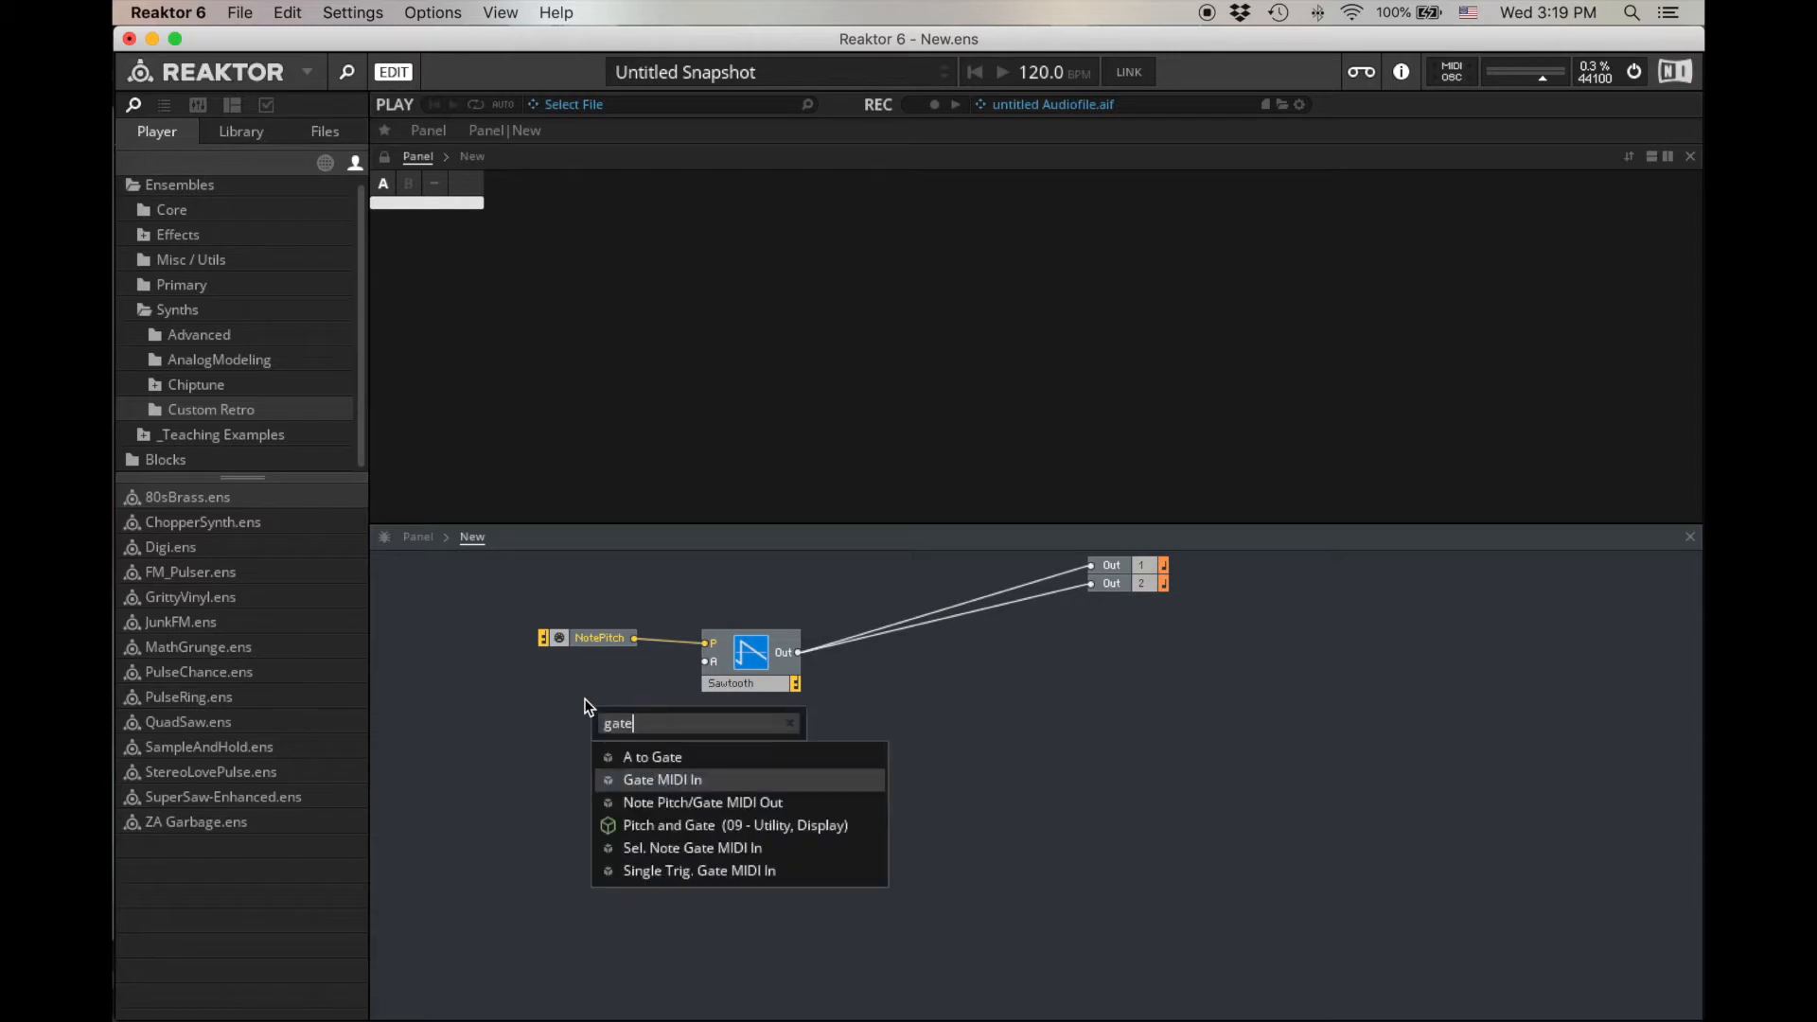
pyautogui.press('Return')
pyautogui.moveTo(652, 716); pyautogui.dragTo(562, 710)
# Add an AR Envelope, feed its G input from Gate and wire its output to the Sawtooth's A input.
pyautogui.click(578, 708)
pyautogui.doubleClick(578, 708)
pyautogui.write('ar')
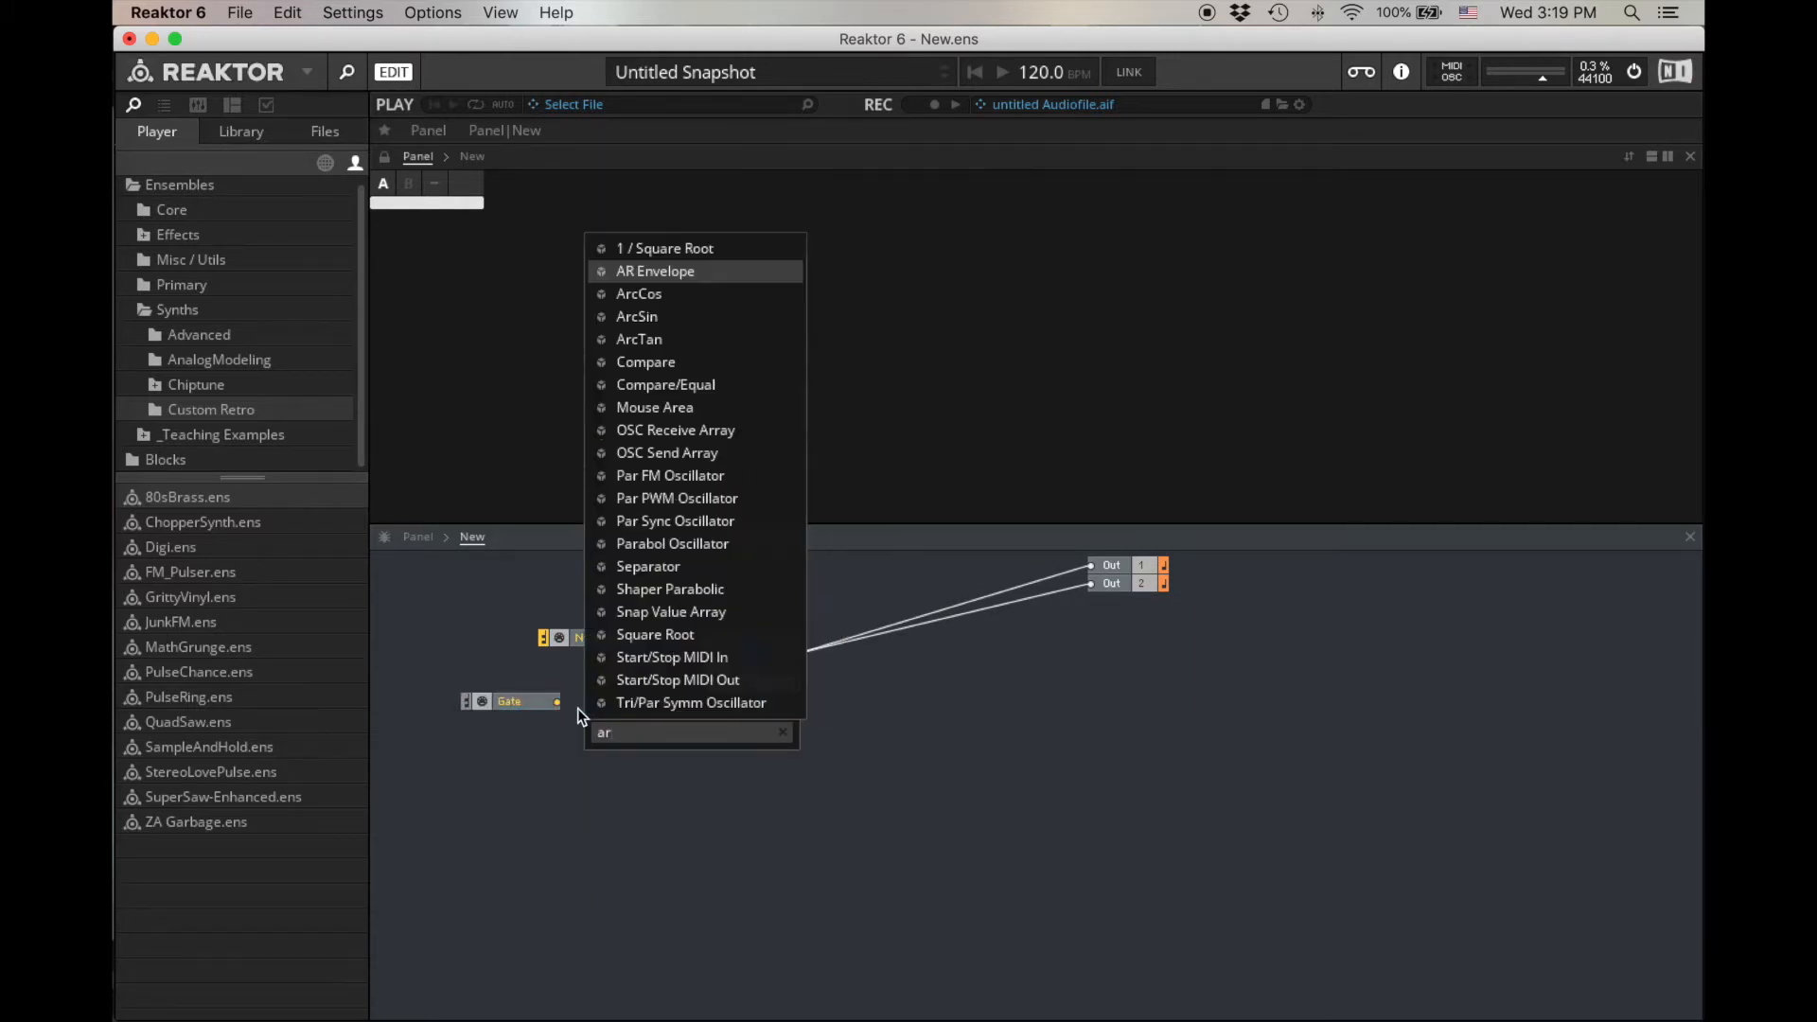
pyautogui.press('Return')
pyautogui.moveTo(558, 702); pyautogui.dragTo(601, 643)
pyautogui.click(927, 873)
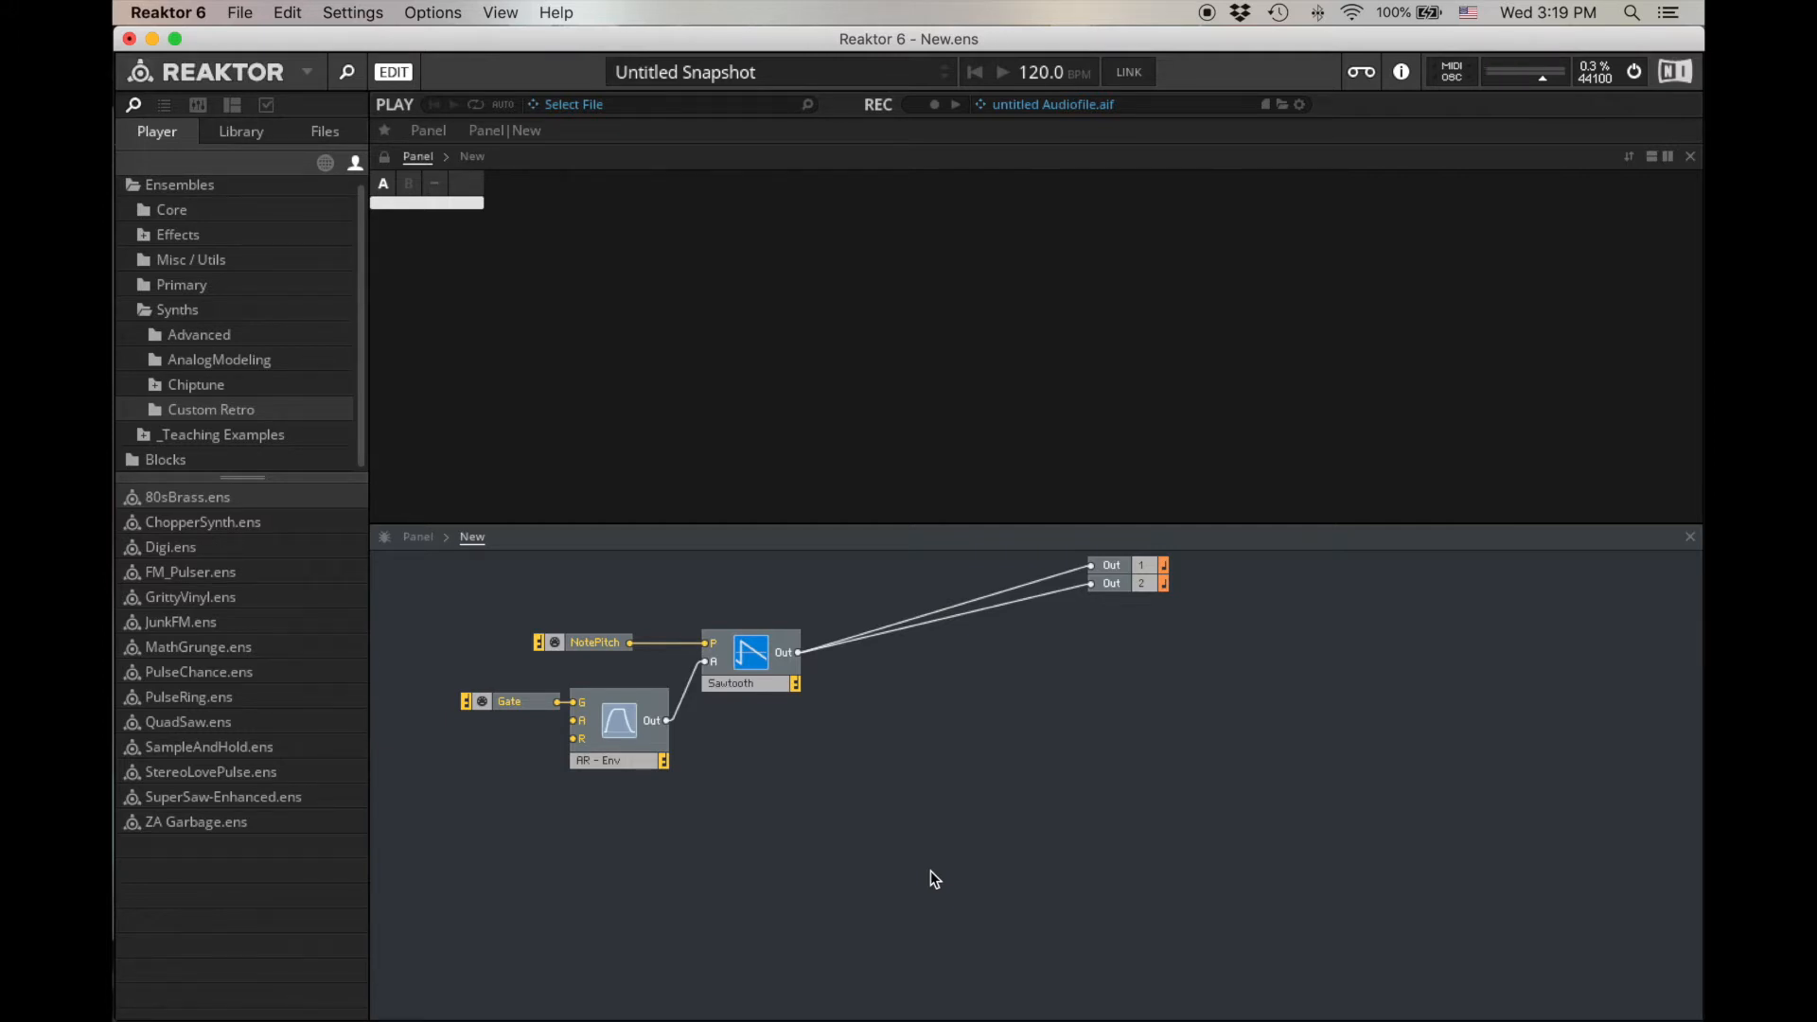
# Create a new macro beside the Sawtooth, name it Delay, and open its internal structure.
pyautogui.rightClick(889, 674)
pyautogui.click(1005, 768)
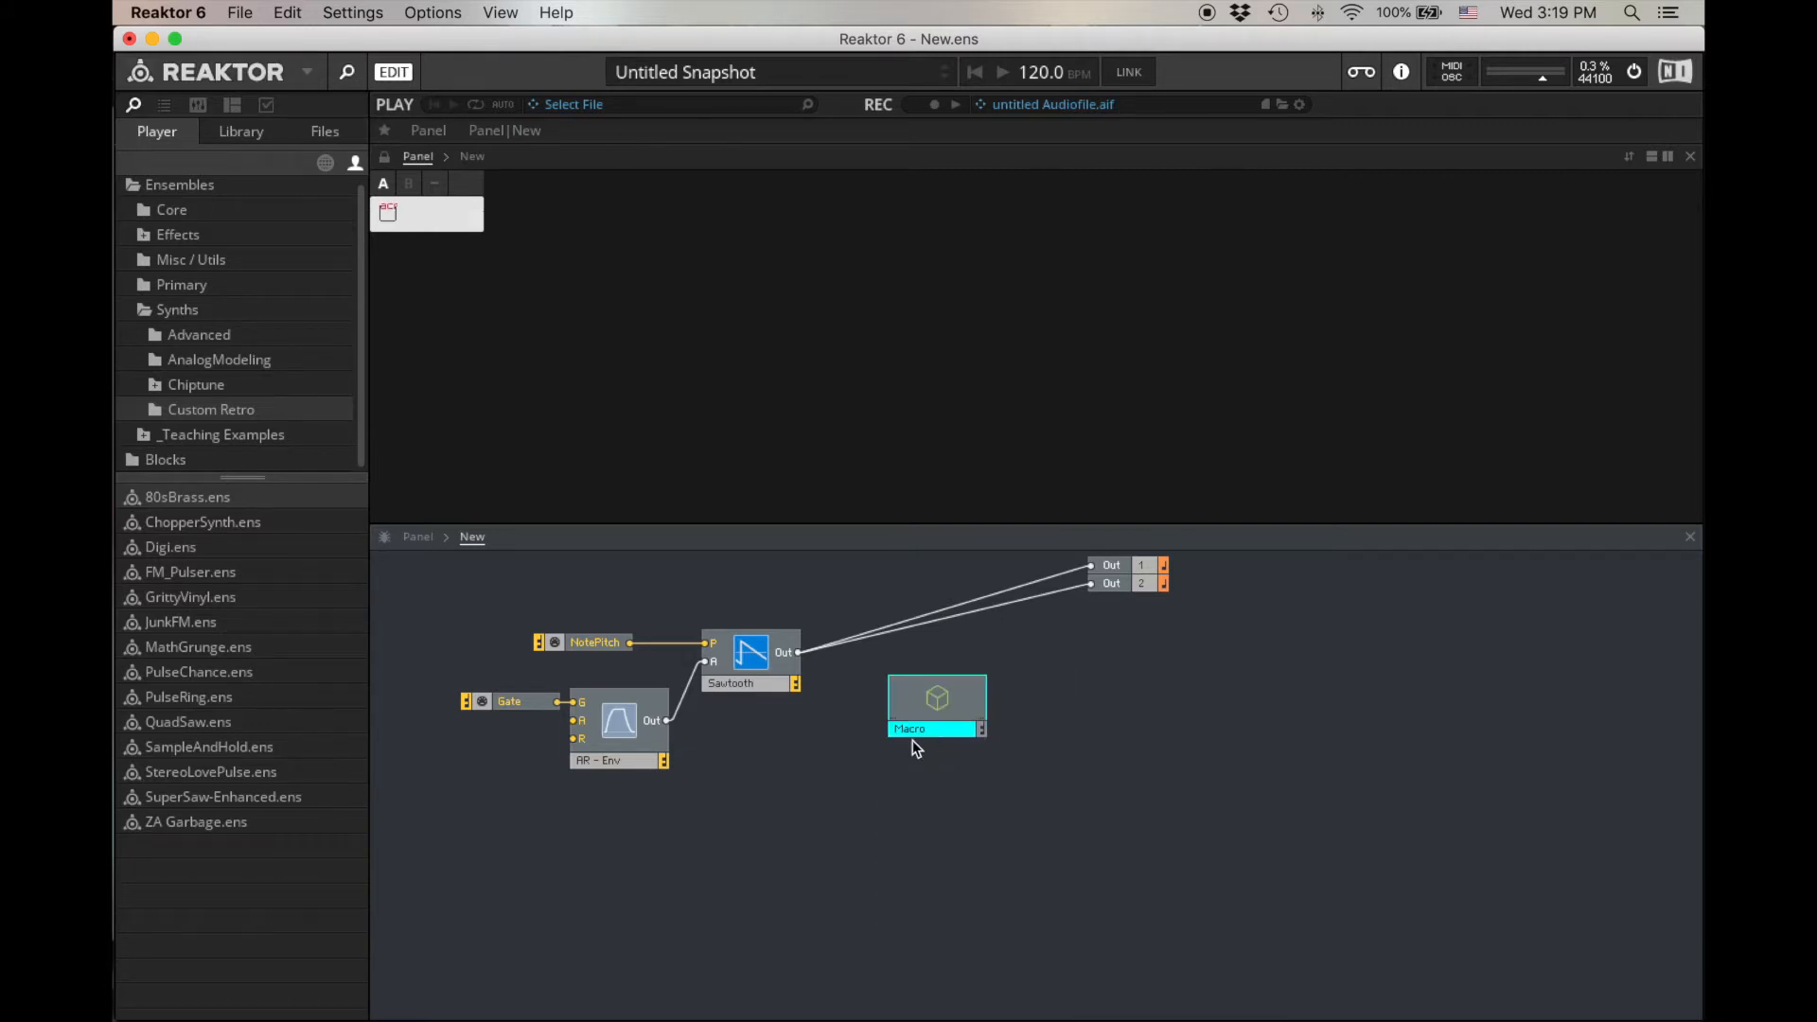
pyautogui.write('Delay')
pyautogui.click(1090, 710)
pyautogui.doubleClick(729, 689)
pyautogui.click(423, 624)
# Add an In Port and an Out Port inside the Delay macro.
pyautogui.doubleClick(793, 671)
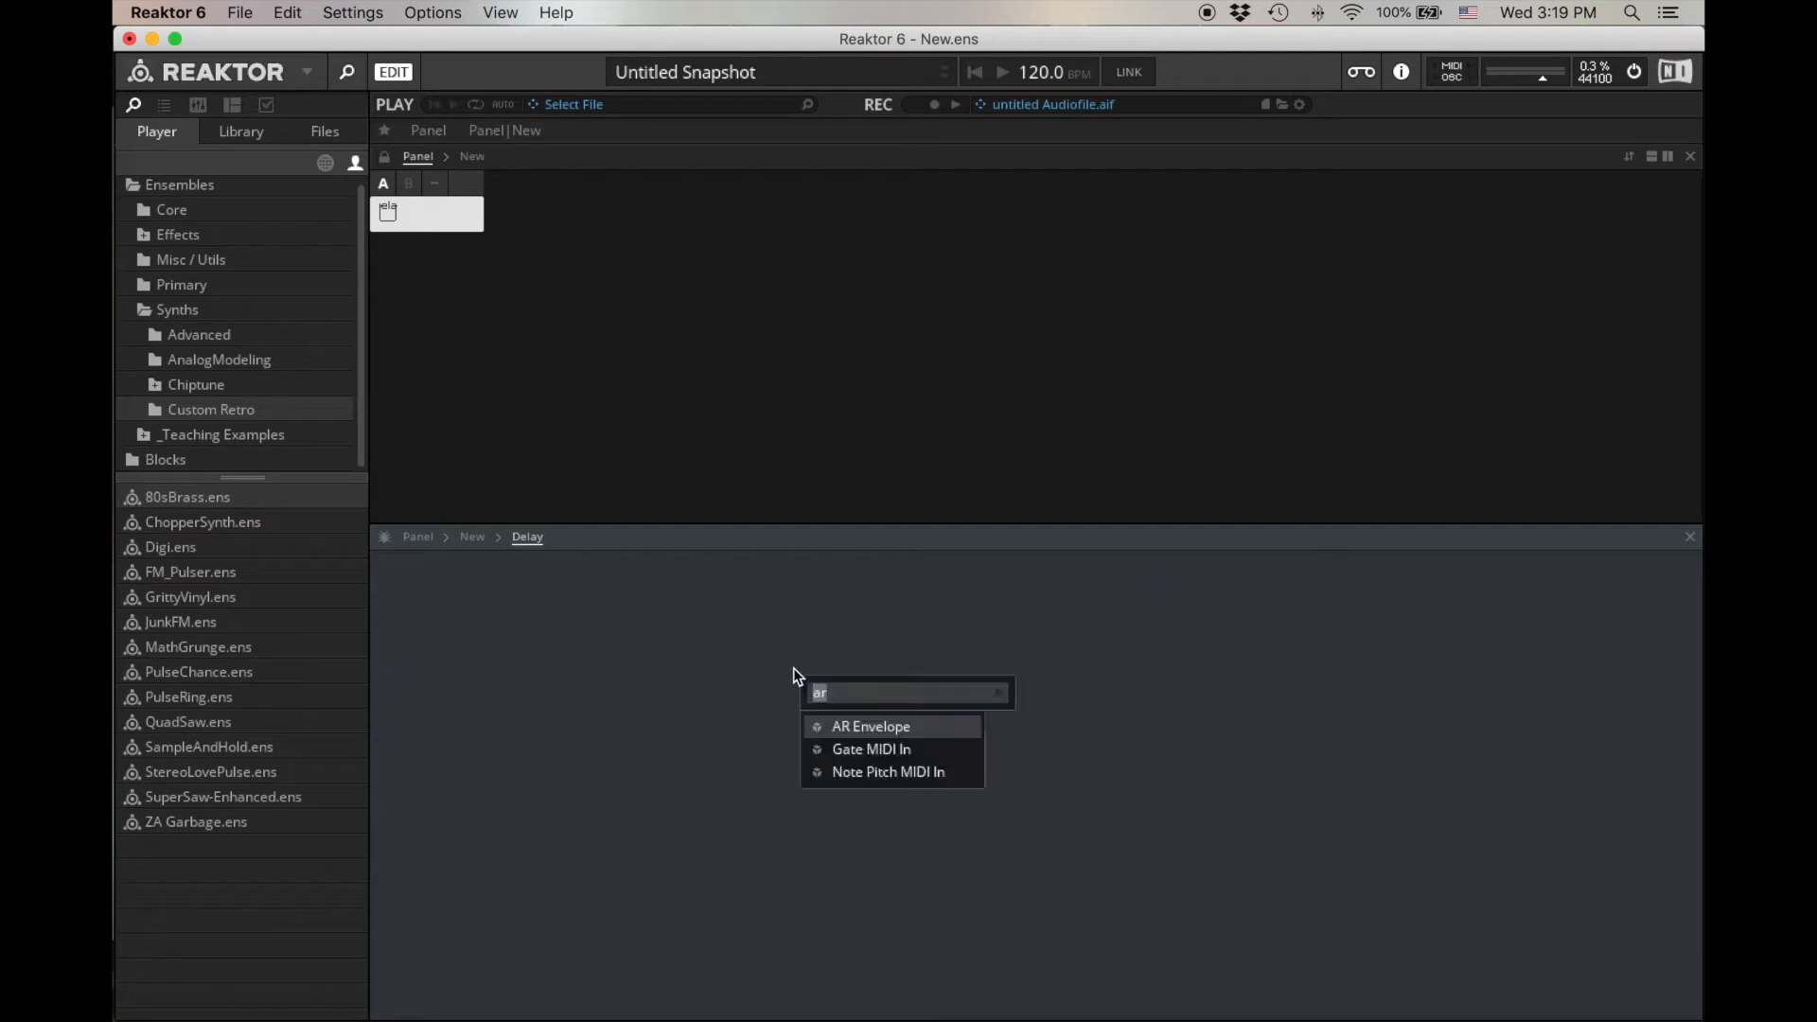
pyautogui.write('in')
pyautogui.press('Return')
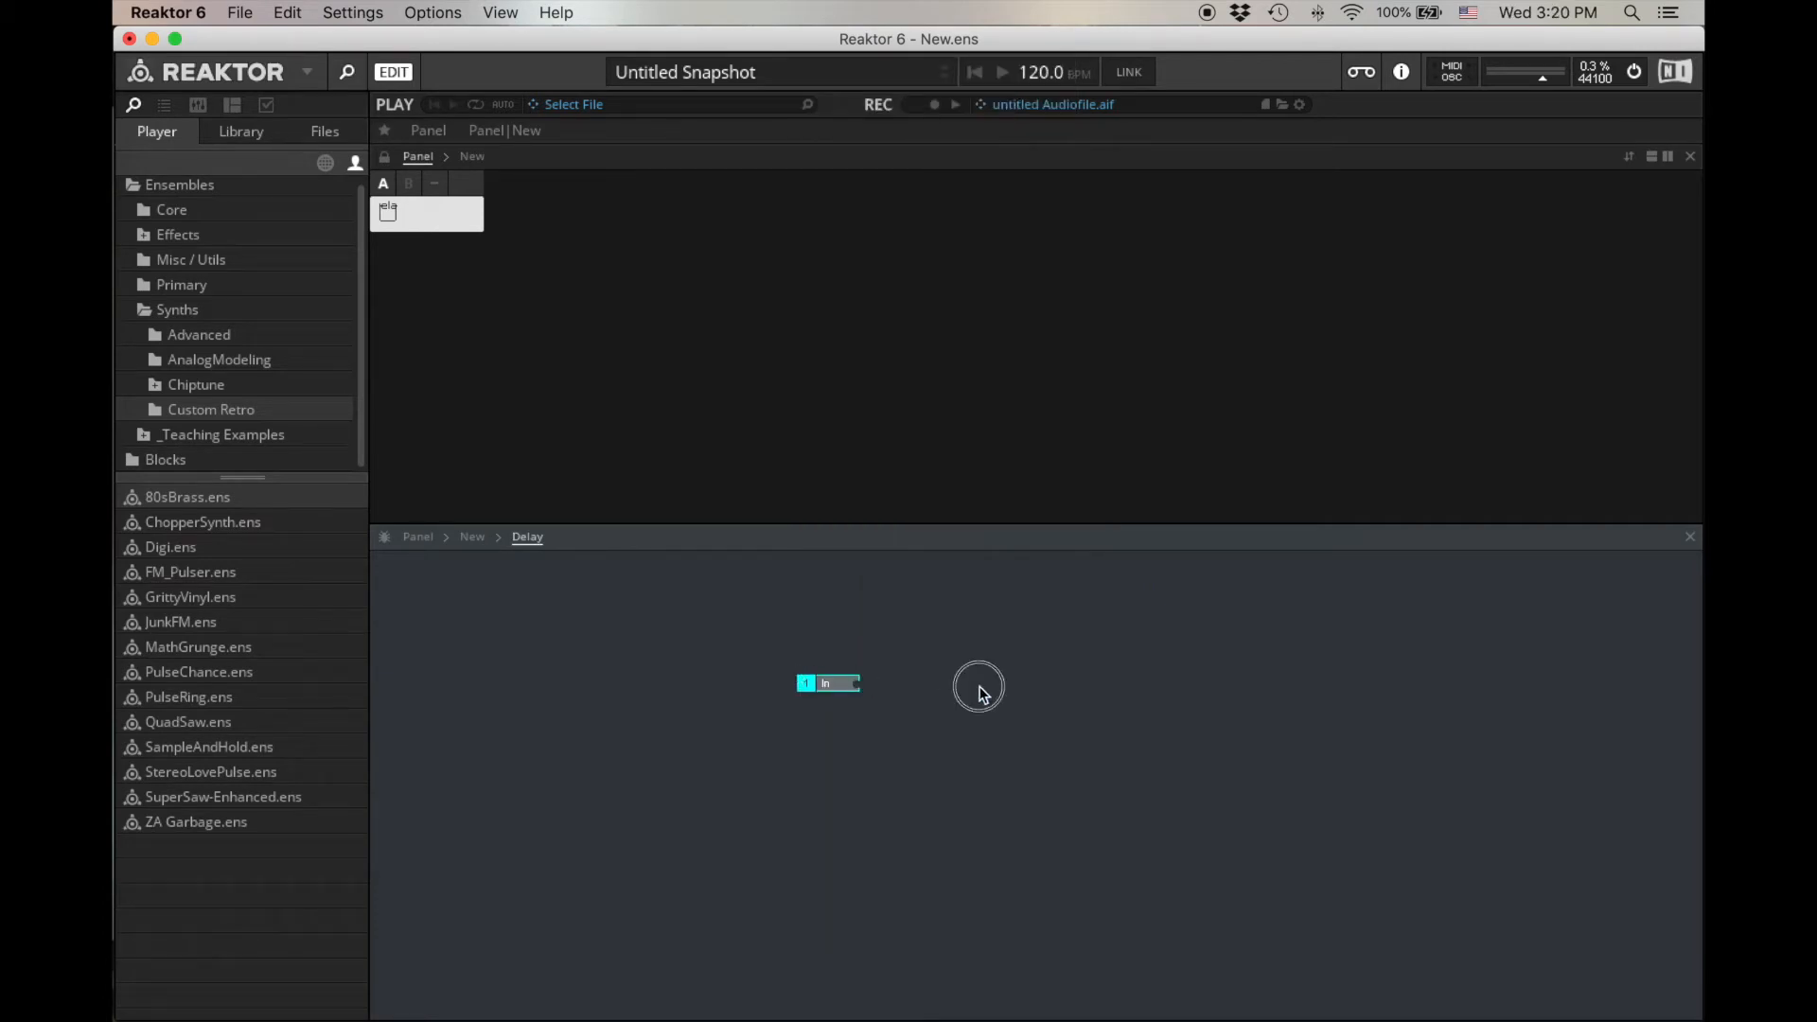
pyautogui.doubleClick(980, 694)
pyautogui.write('out')
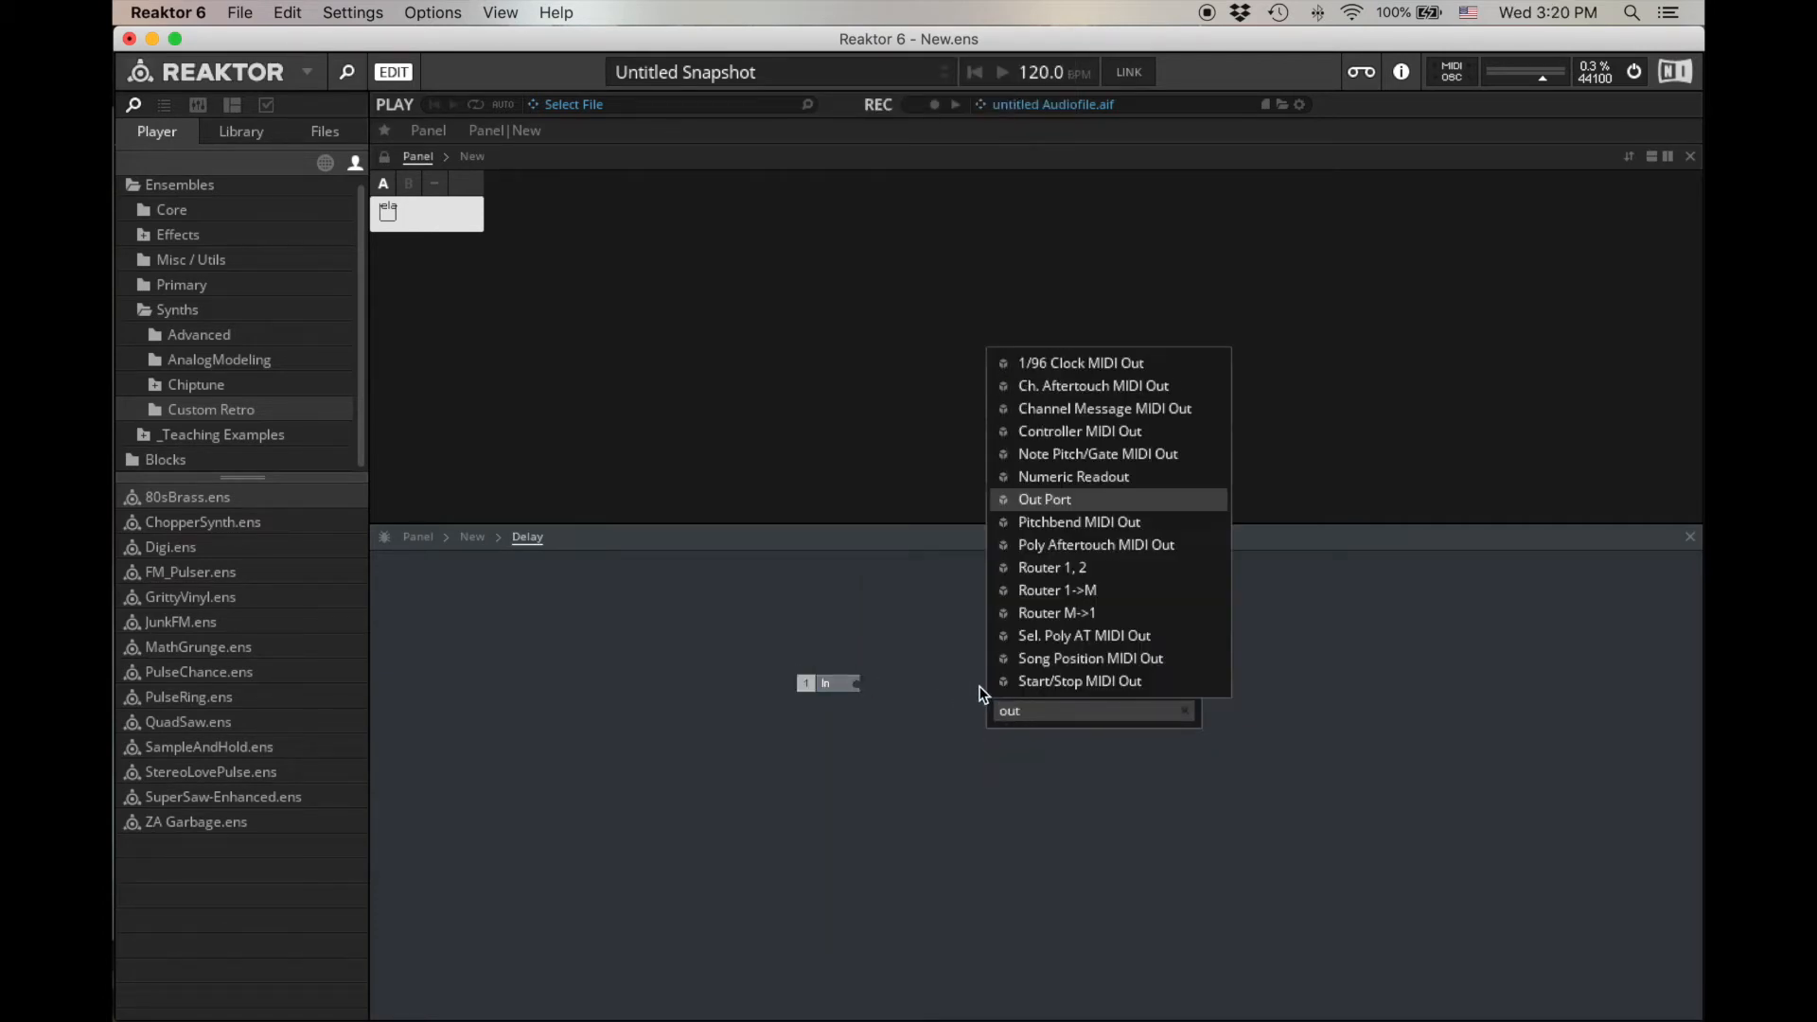
pyautogui.press('Return')
# Return to the ensemble structure, route the Sawtooth through the Delay macro to Out 1 and Out 2, and line up the modules.
pyautogui.doubleClick(946, 650)
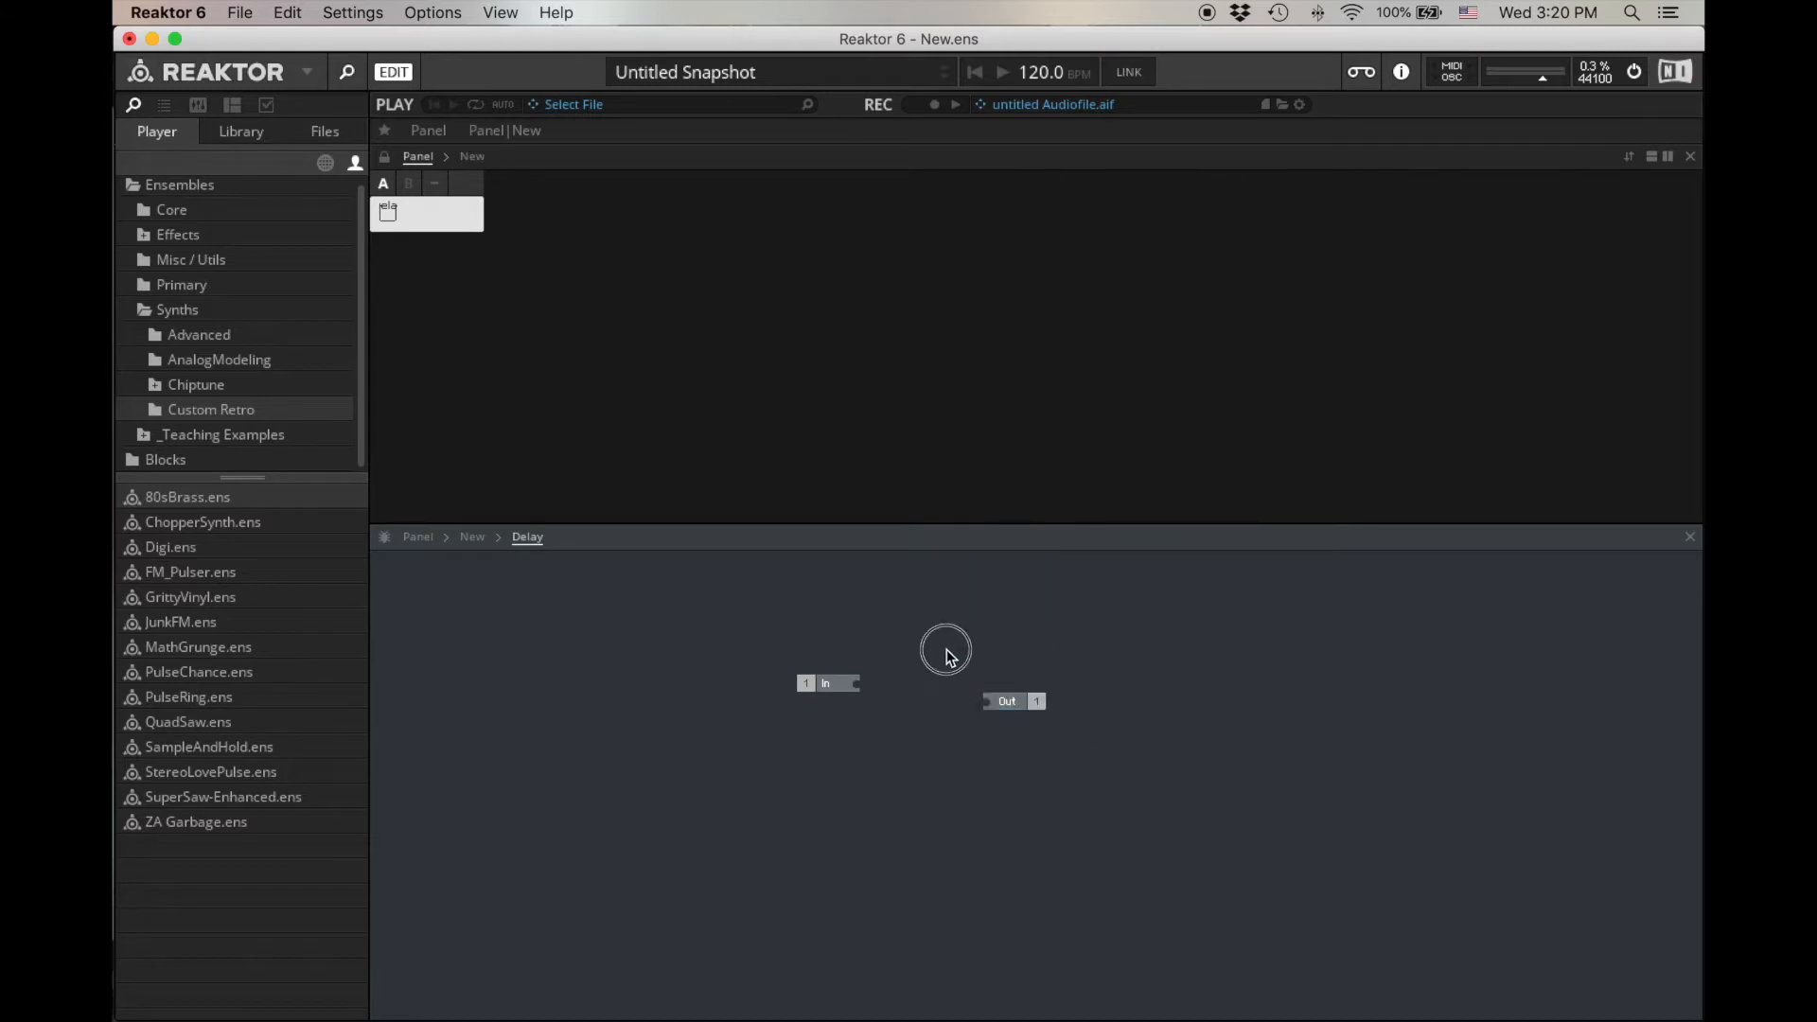
pyautogui.moveTo(801, 653); pyautogui.dragTo(892, 699)
pyautogui.moveTo(1090, 566); pyautogui.dragTo(1070, 689)
pyautogui.click(1127, 567)
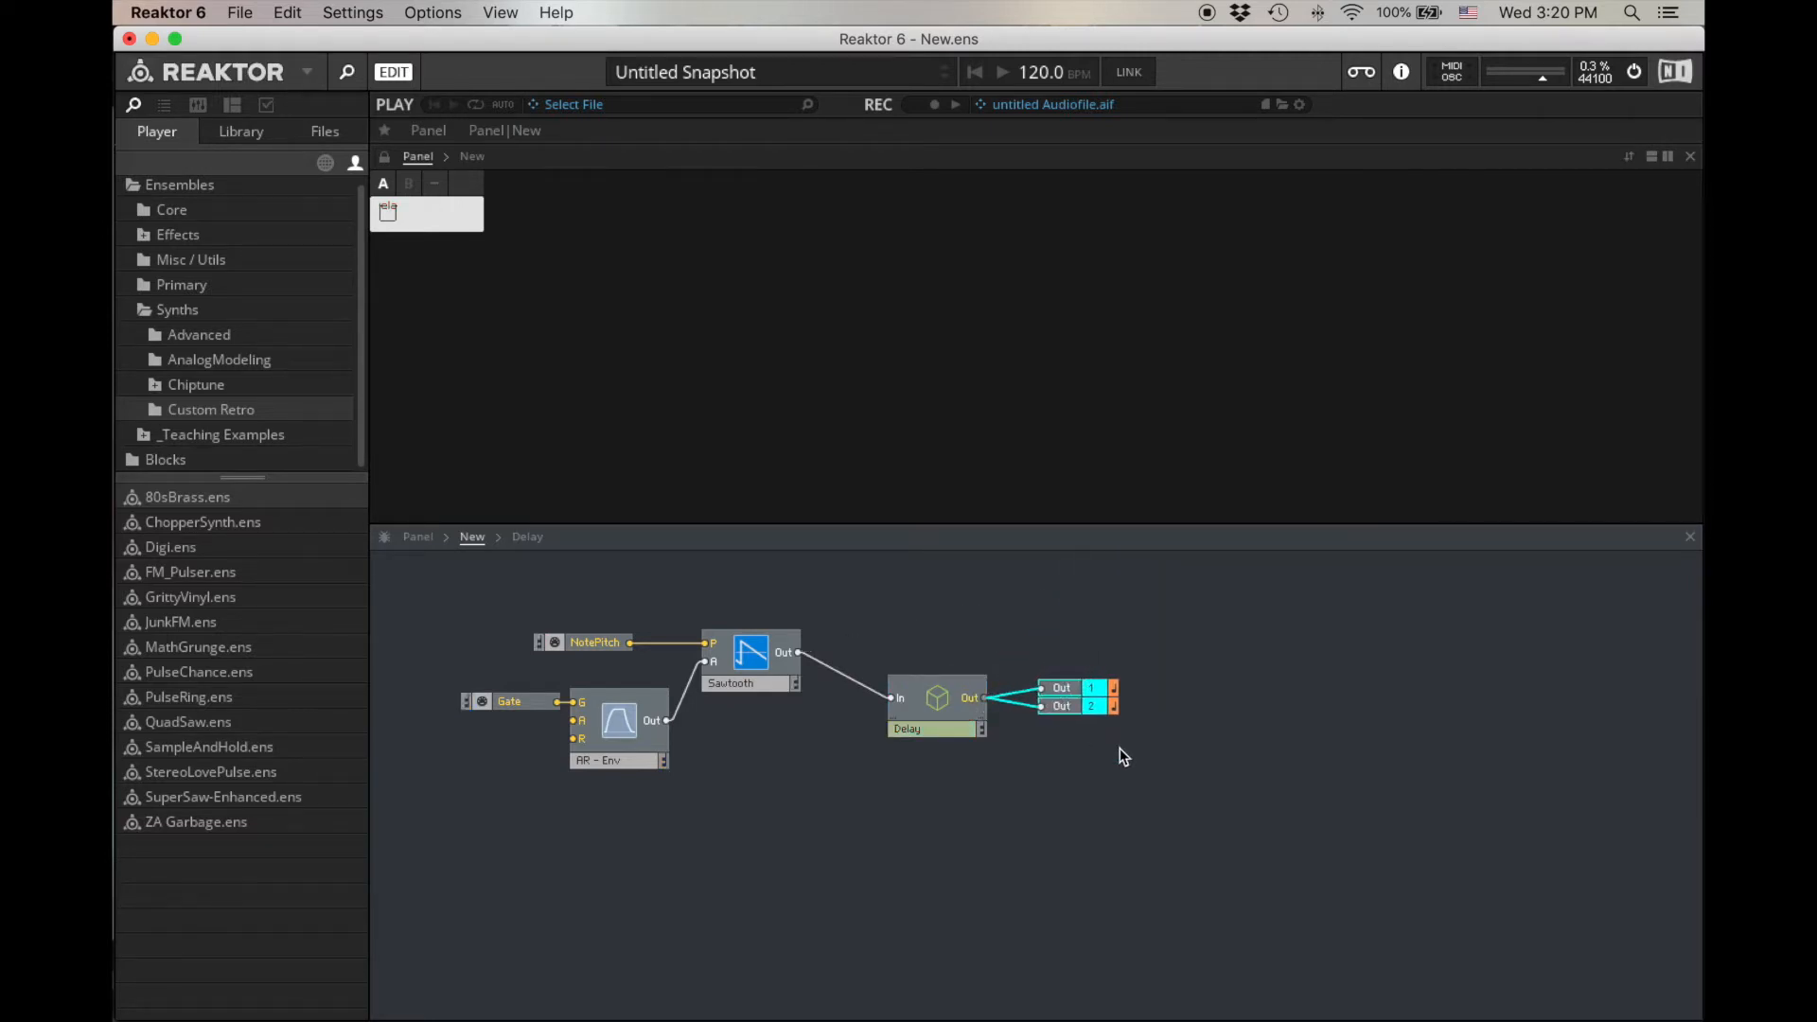
pyautogui.click(951, 697)
pyautogui.moveTo(951, 692); pyautogui.dragTo(897, 647)
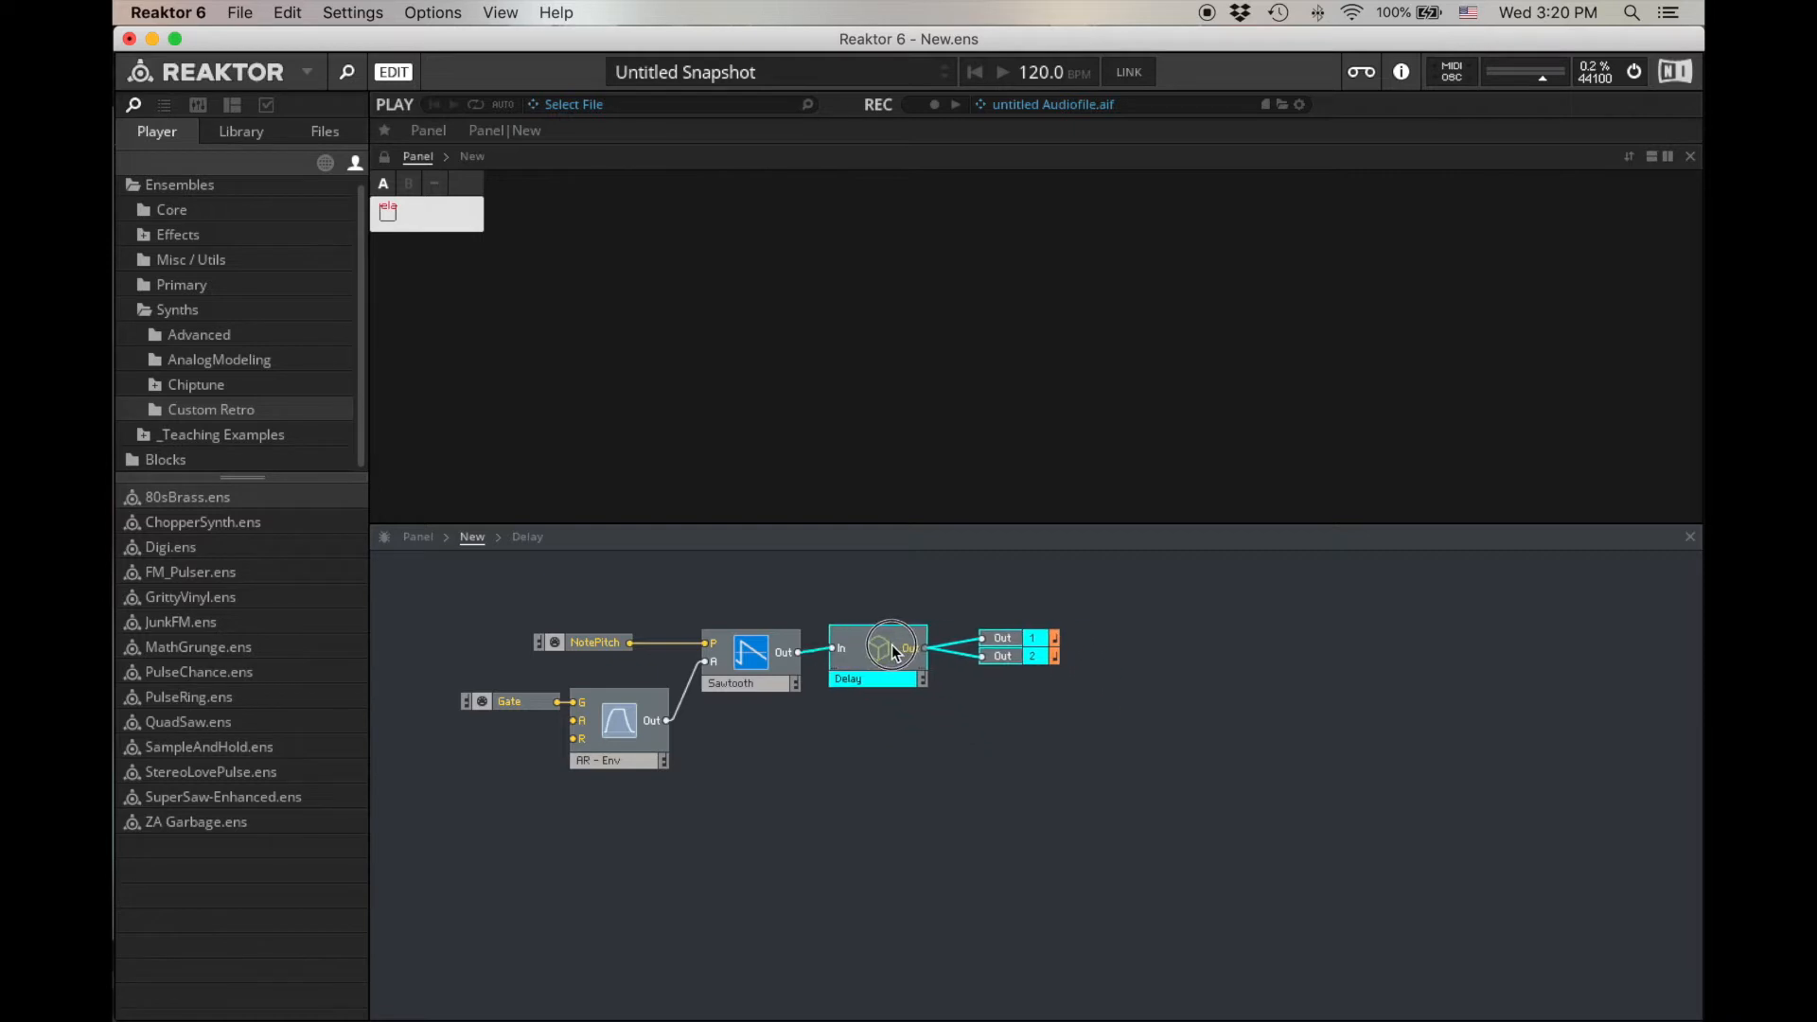
pyautogui.click(925, 751)
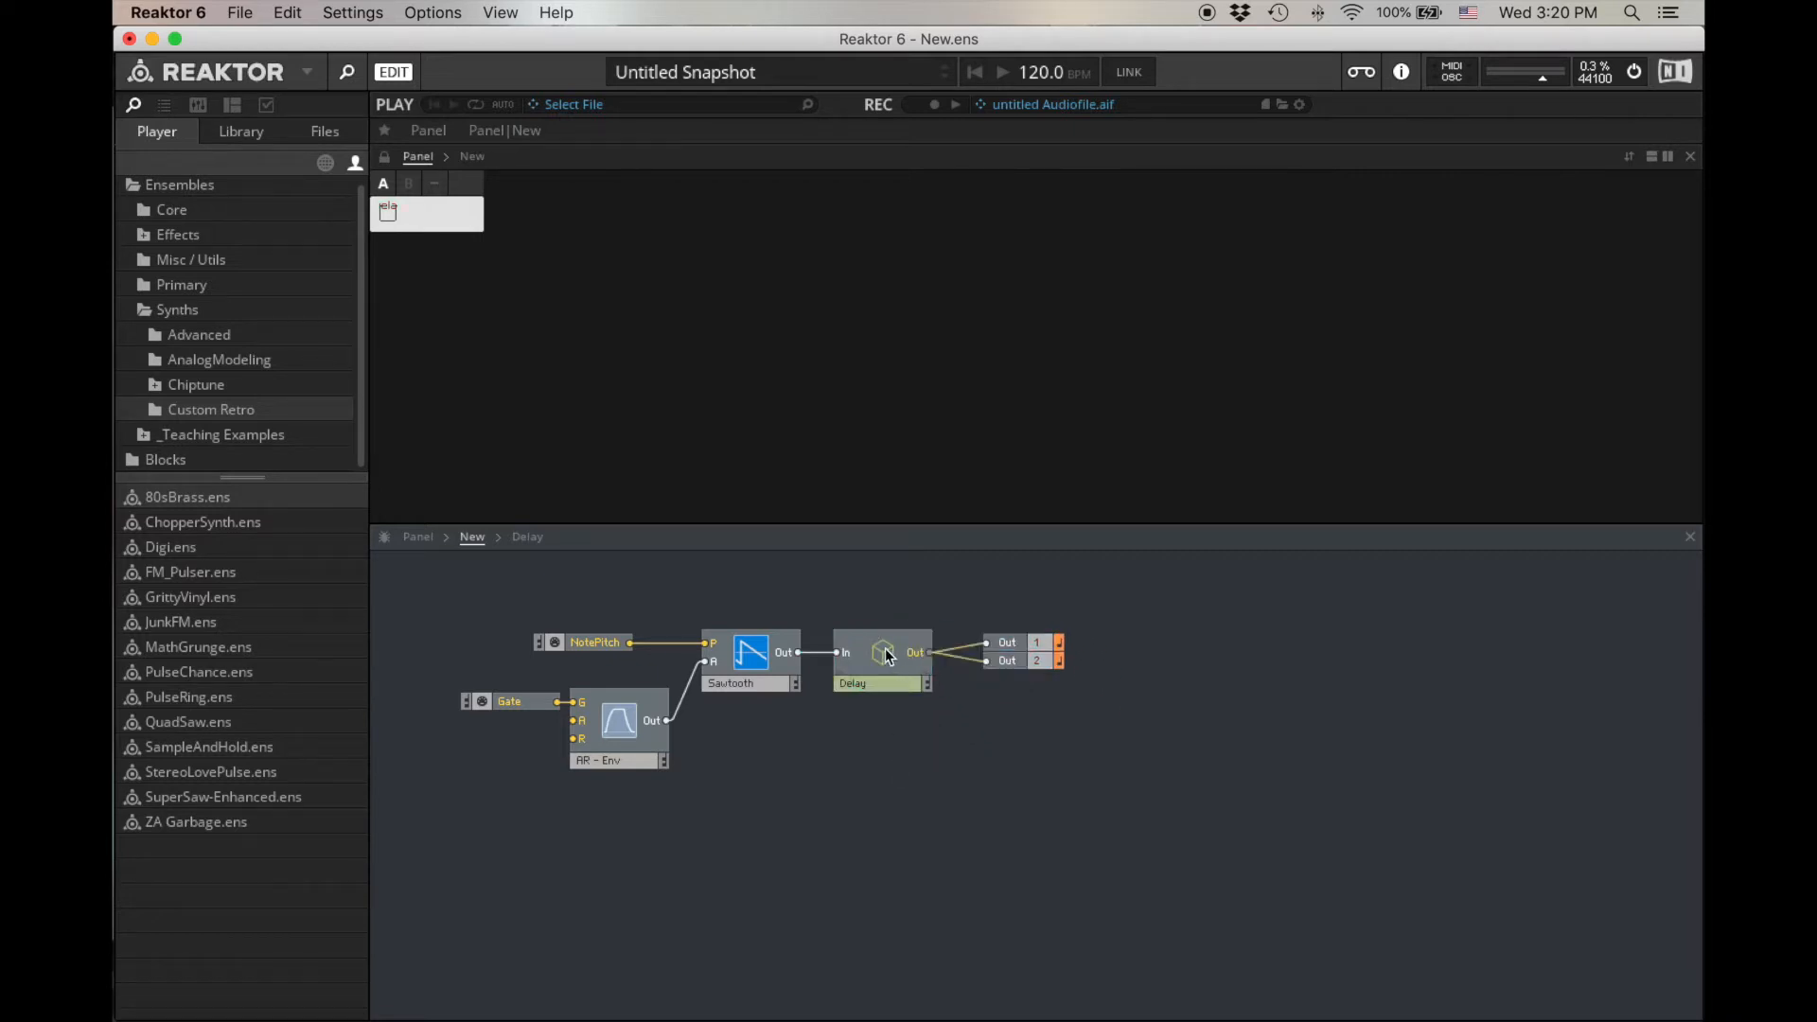
# Reopen the Delay macro and space its In and Out ports apart.
pyautogui.doubleClick(887, 655)
pyautogui.moveTo(838, 683); pyautogui.dragTo(697, 670)
pyautogui.moveTo(1016, 705); pyautogui.dragTo(1010, 677)
pyautogui.click(778, 653)
# Insert a Single Delay module, wire it between the In and Out ports, and create a control for its Dly input.
pyautogui.rightClick(755, 632)
pyautogui.moveTo(794, 634)
pyautogui.moveTo(1061, 904)
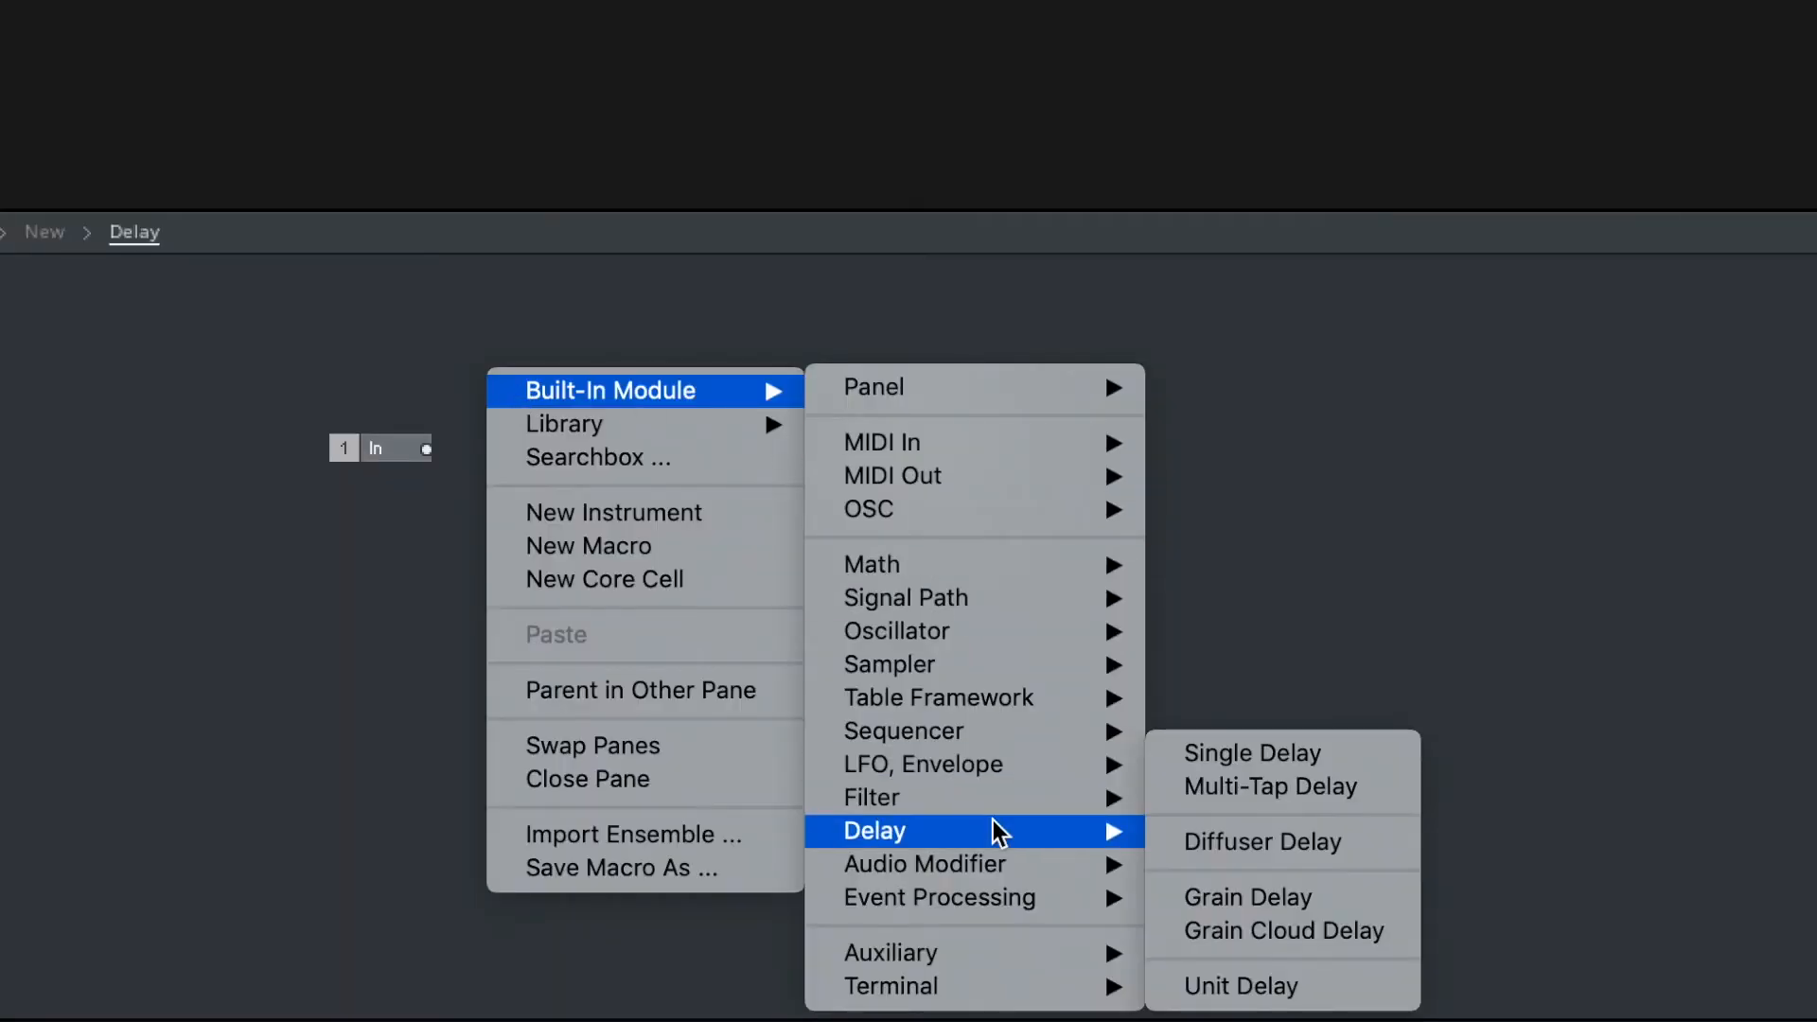
pyautogui.click(1287, 754)
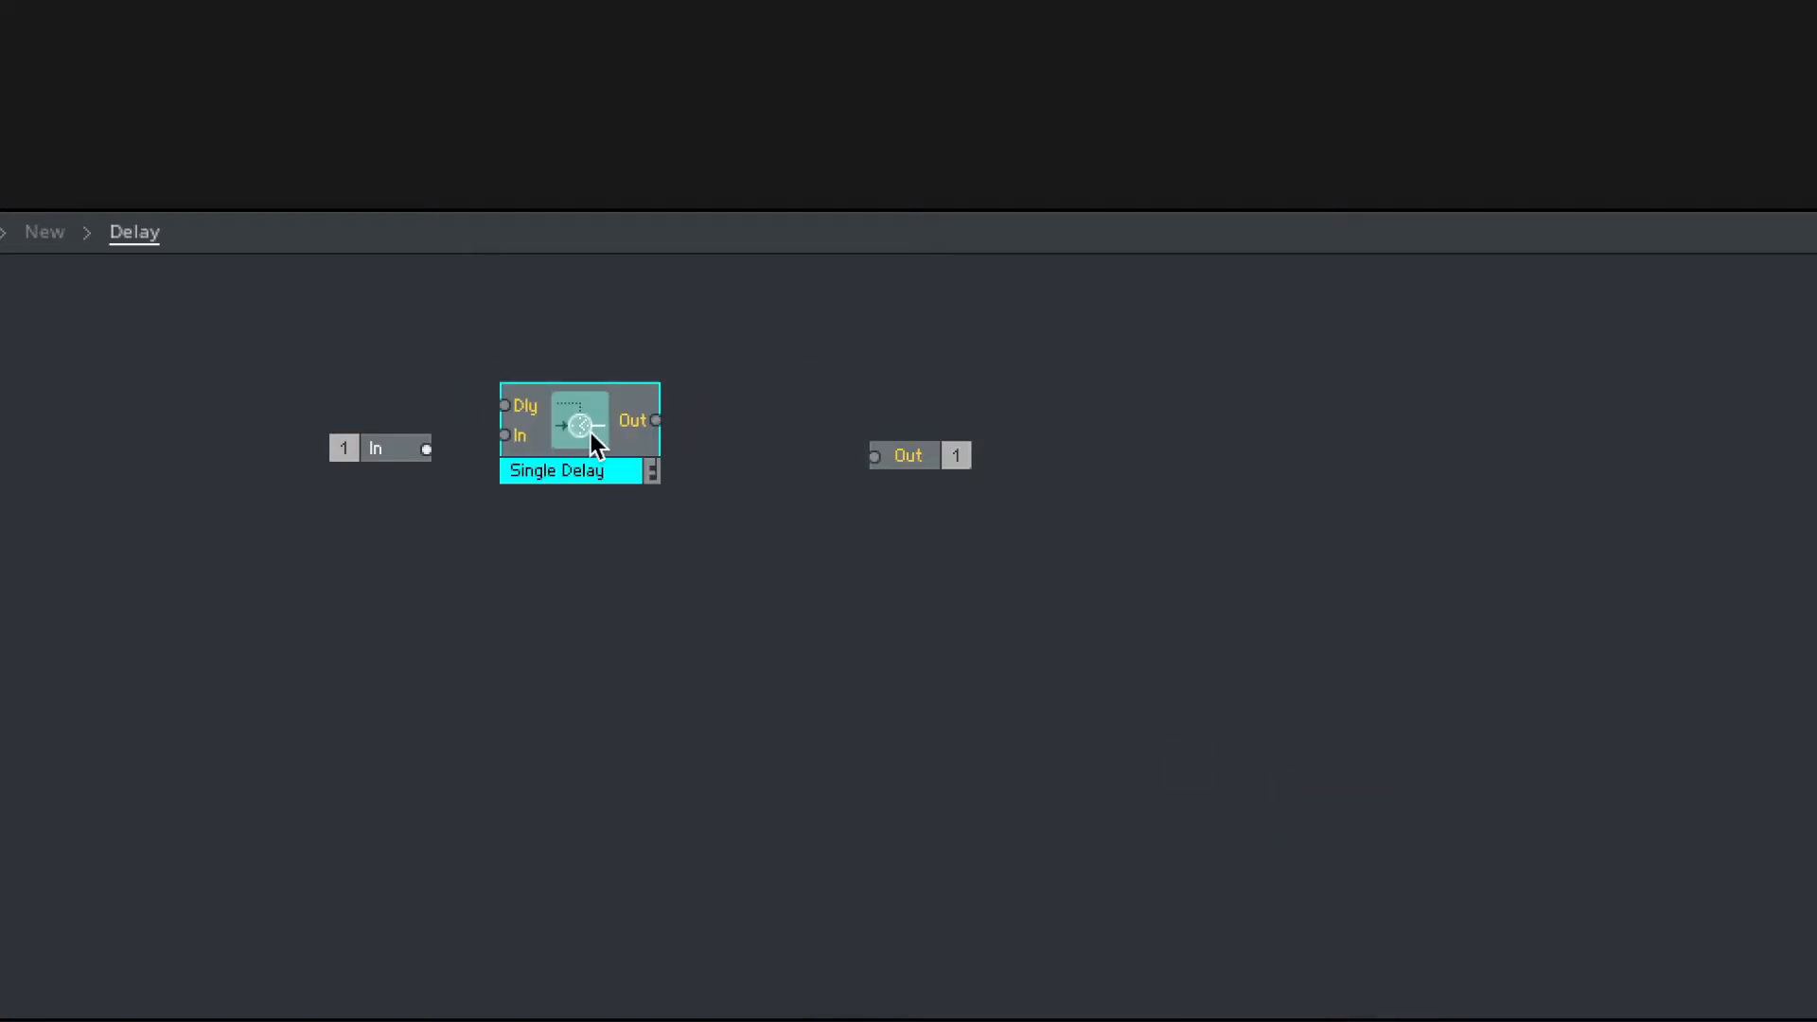
pyautogui.moveTo(572, 432); pyautogui.dragTo(600, 431)
pyautogui.moveTo(427, 448); pyautogui.dragTo(535, 435)
pyautogui.moveTo(683, 423); pyautogui.dragTo(873, 455)
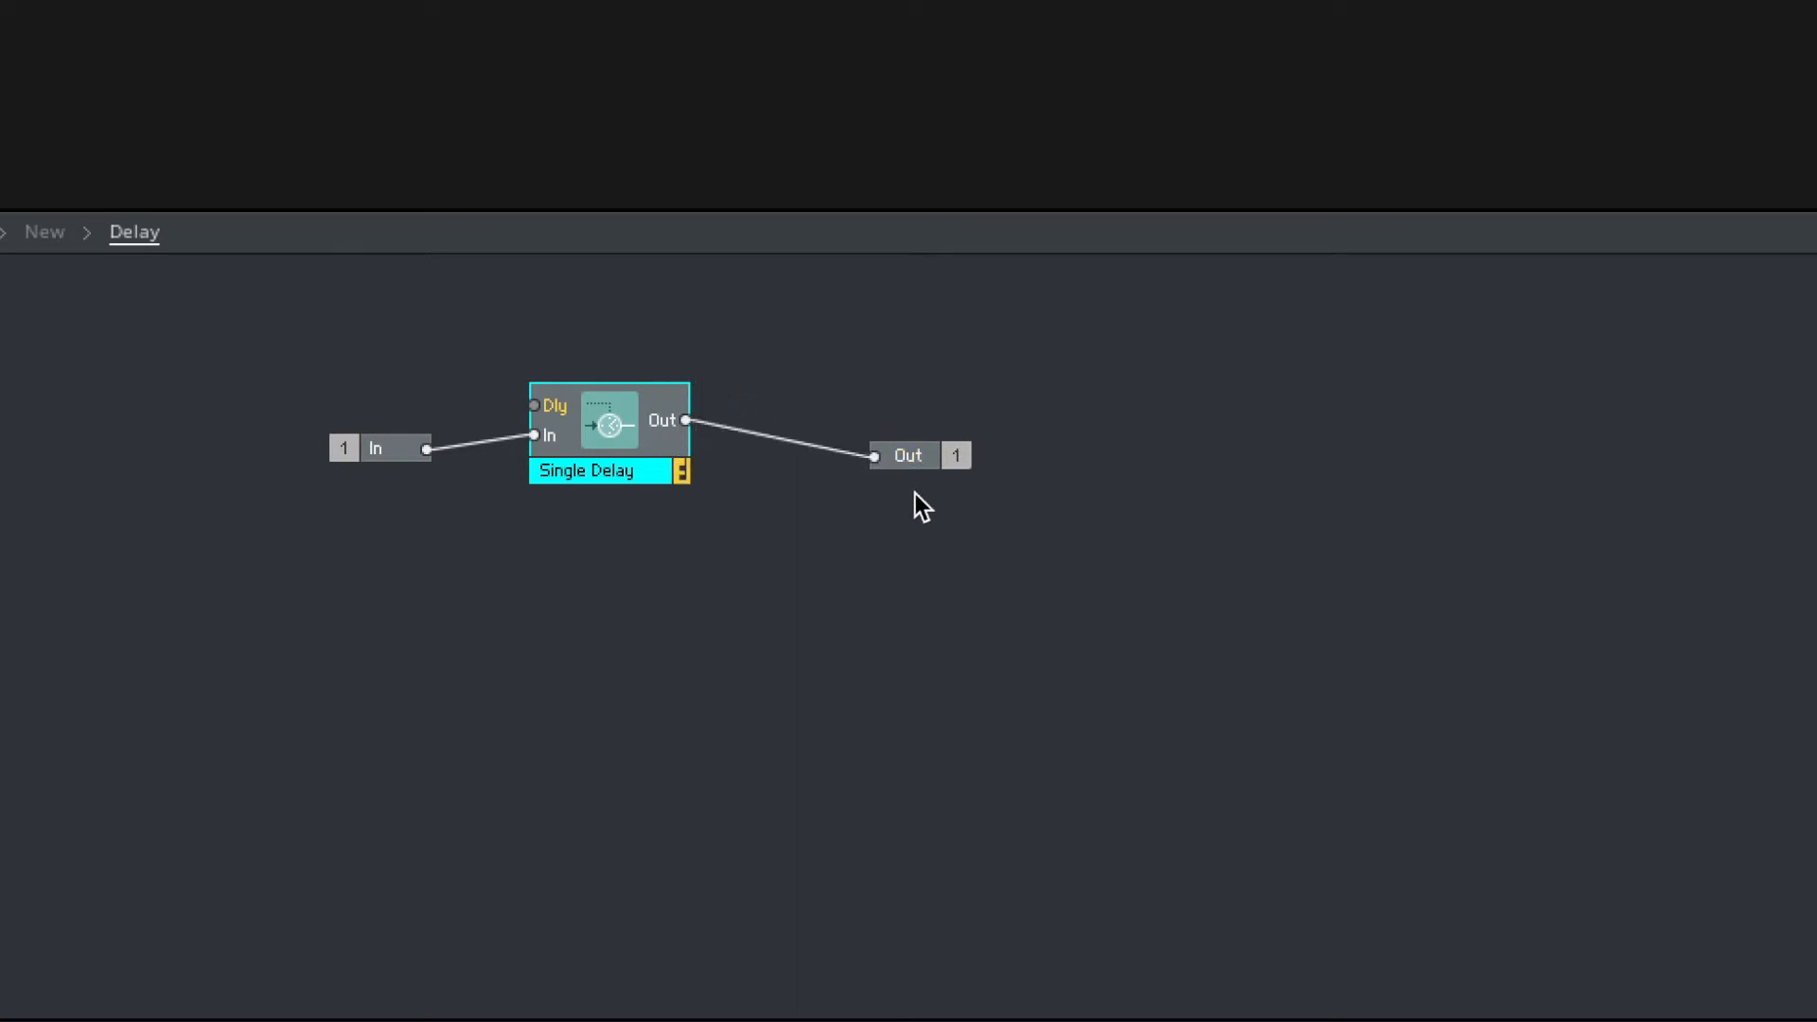
pyautogui.rightClick(536, 404)
pyautogui.click(574, 405)
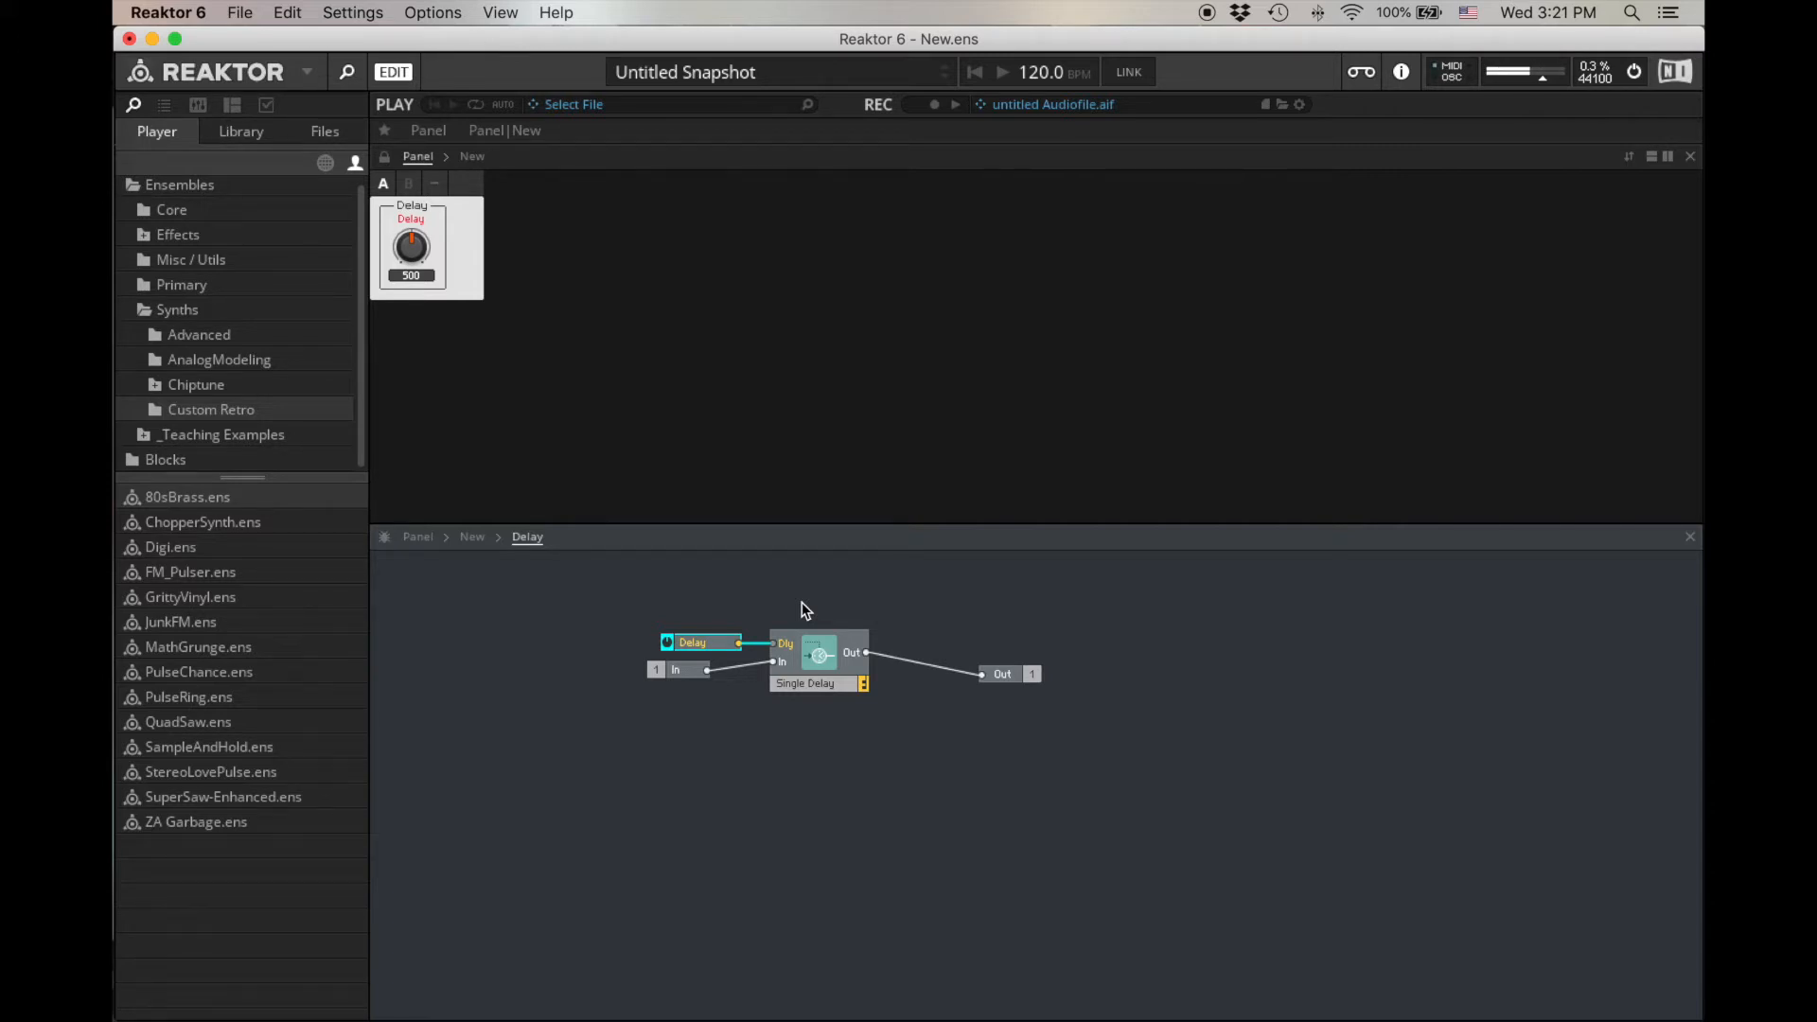
# Reposition the In and Out ports farther out on either side of the Single Delay.
pyautogui.click(1007, 672)
pyautogui.moveTo(1010, 674); pyautogui.dragTo(951, 651)
pyautogui.click(683, 672)
pyautogui.moveTo(686, 674); pyautogui.dragTo(650, 674)
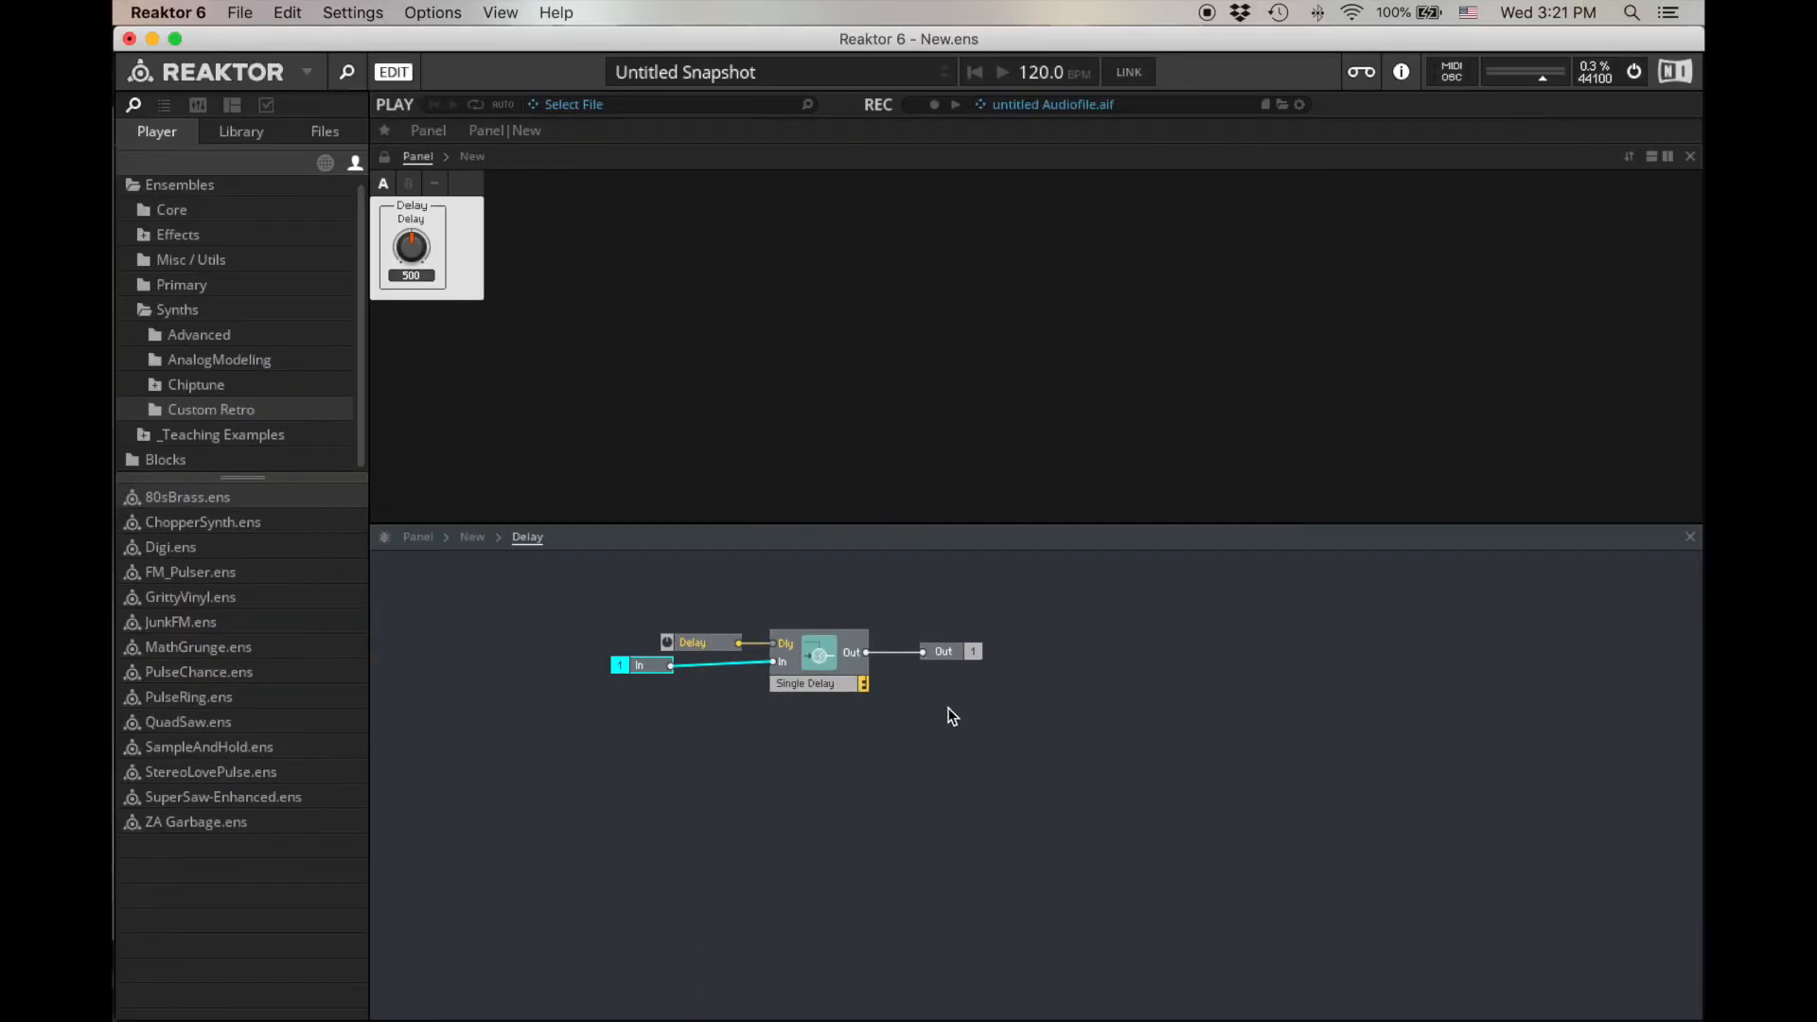
pyautogui.moveTo(956, 657); pyautogui.dragTo(1024, 625)
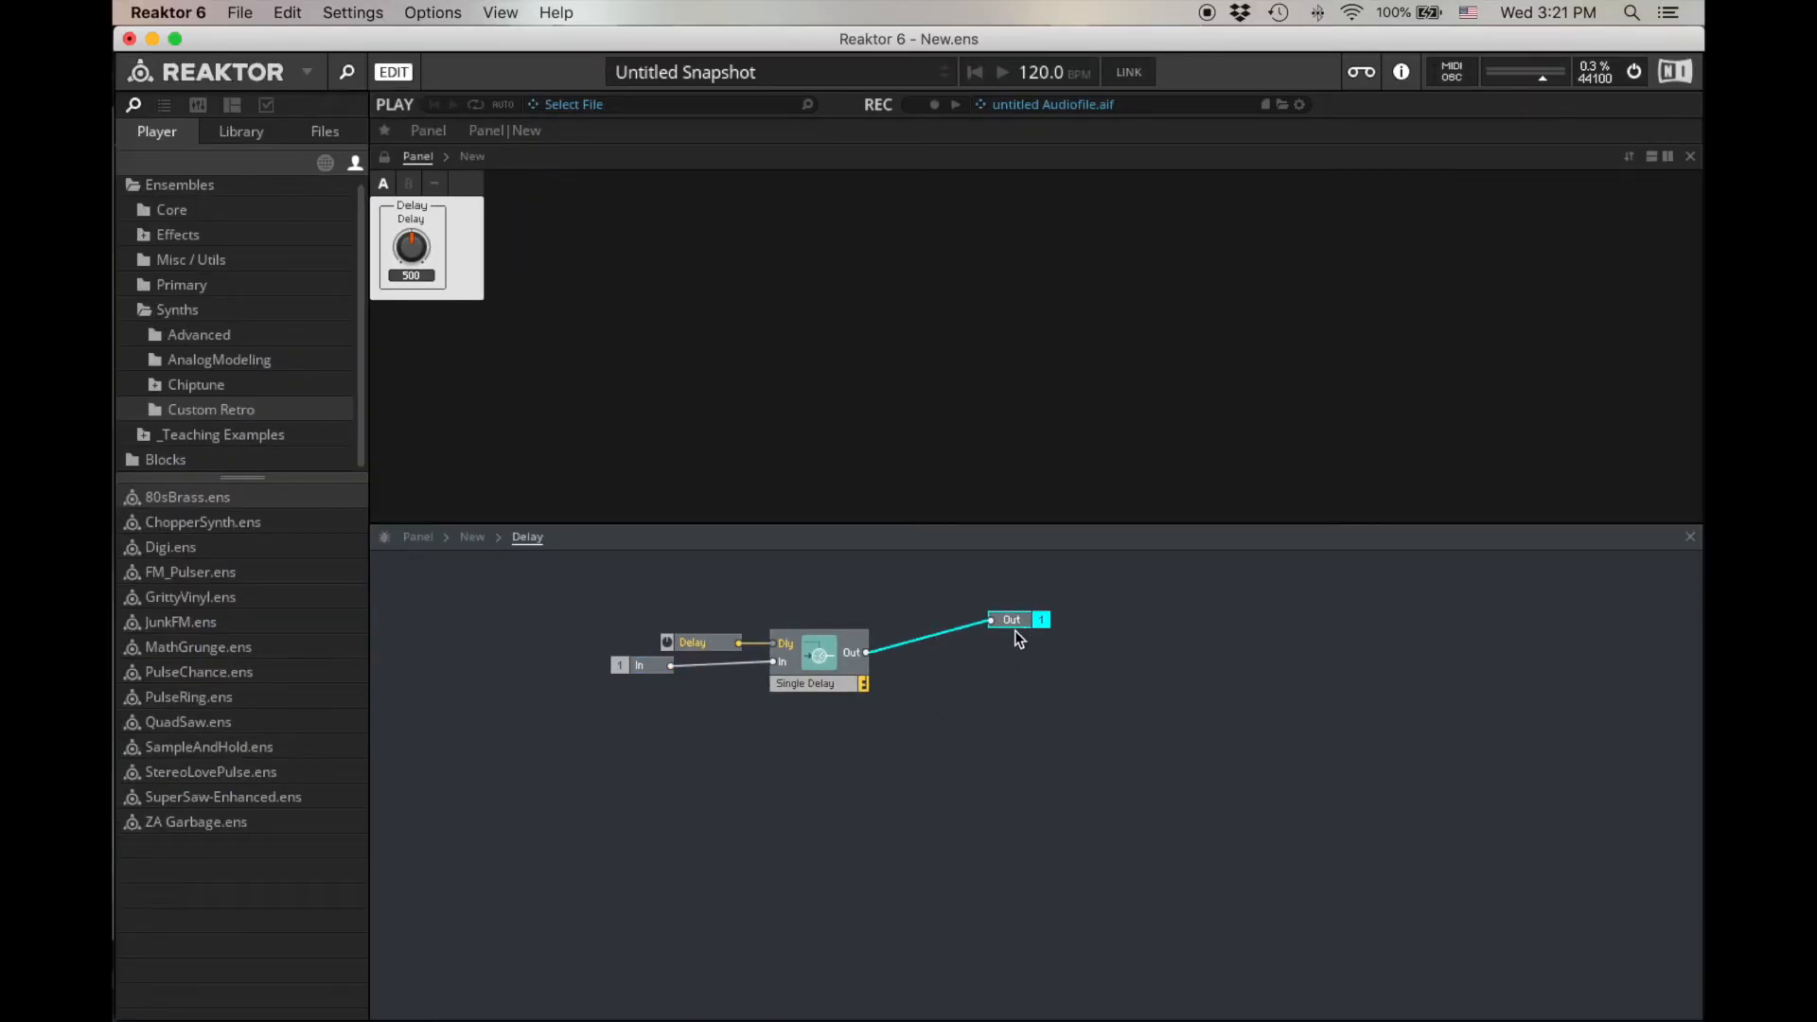
pyautogui.moveTo(624, 674); pyautogui.dragTo(518, 672)
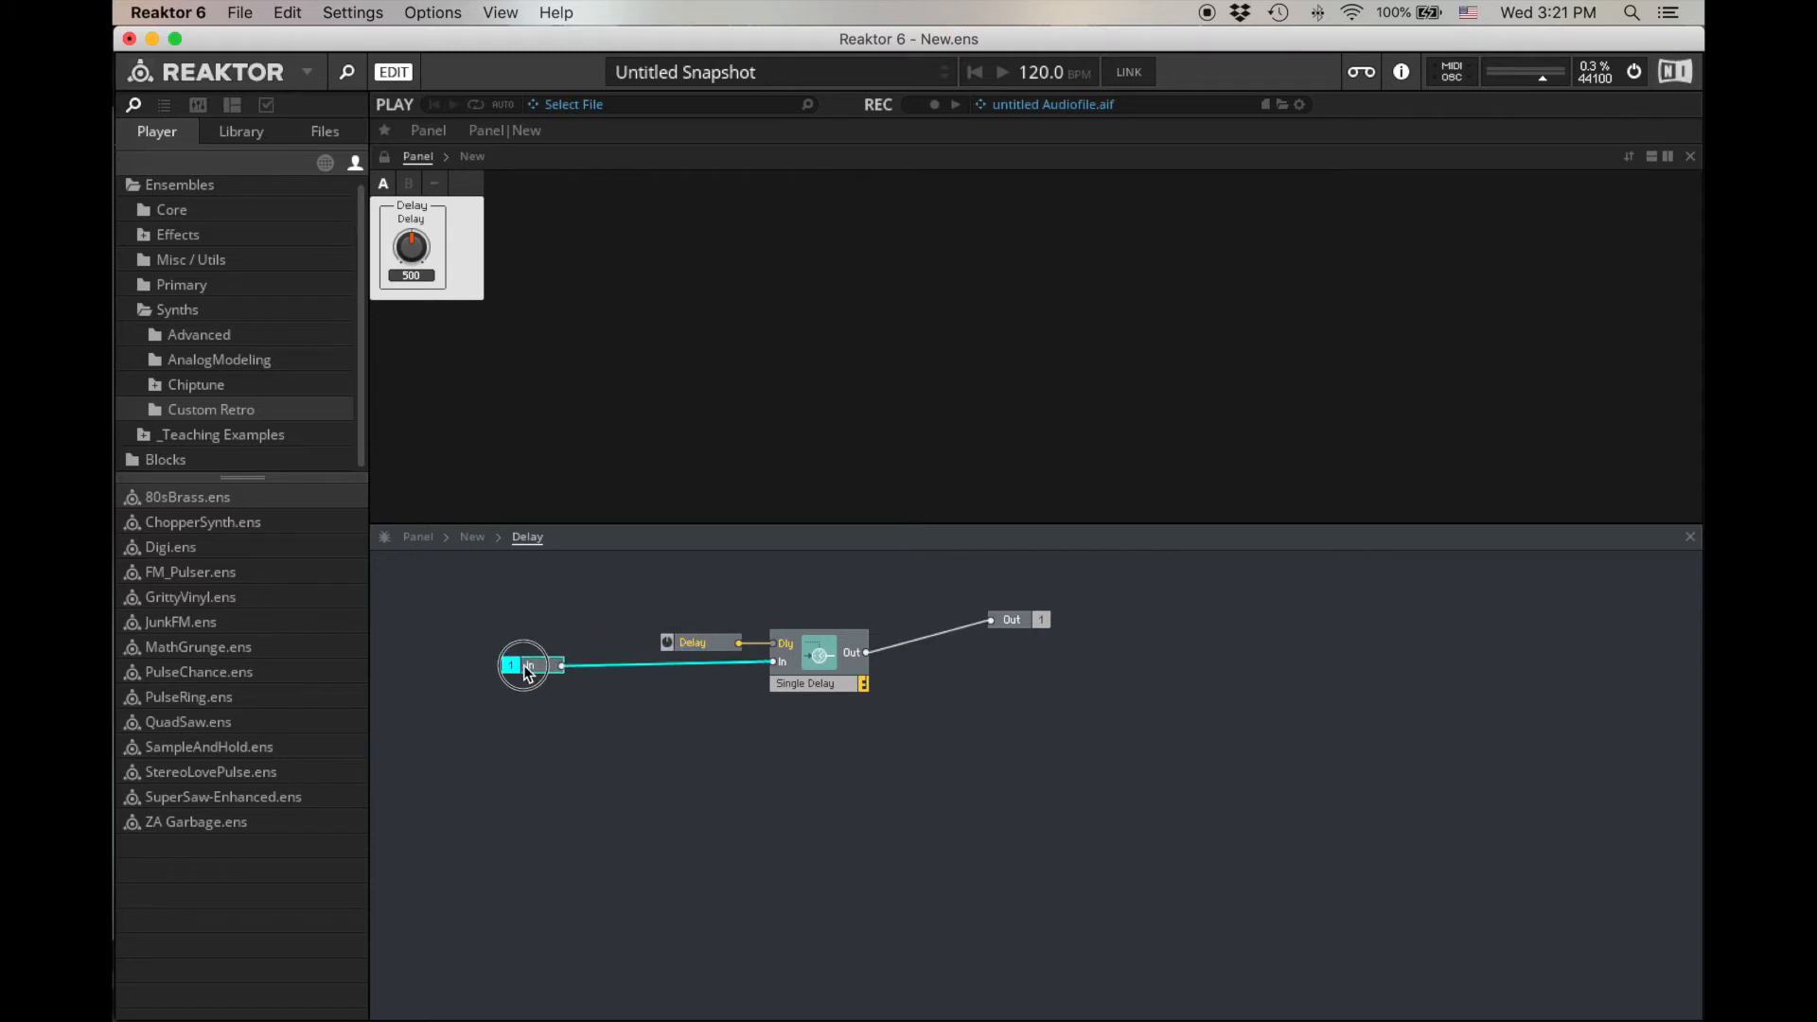
pyautogui.moveTo(1055, 616); pyautogui.dragTo(1155, 603)
pyautogui.click(983, 610)
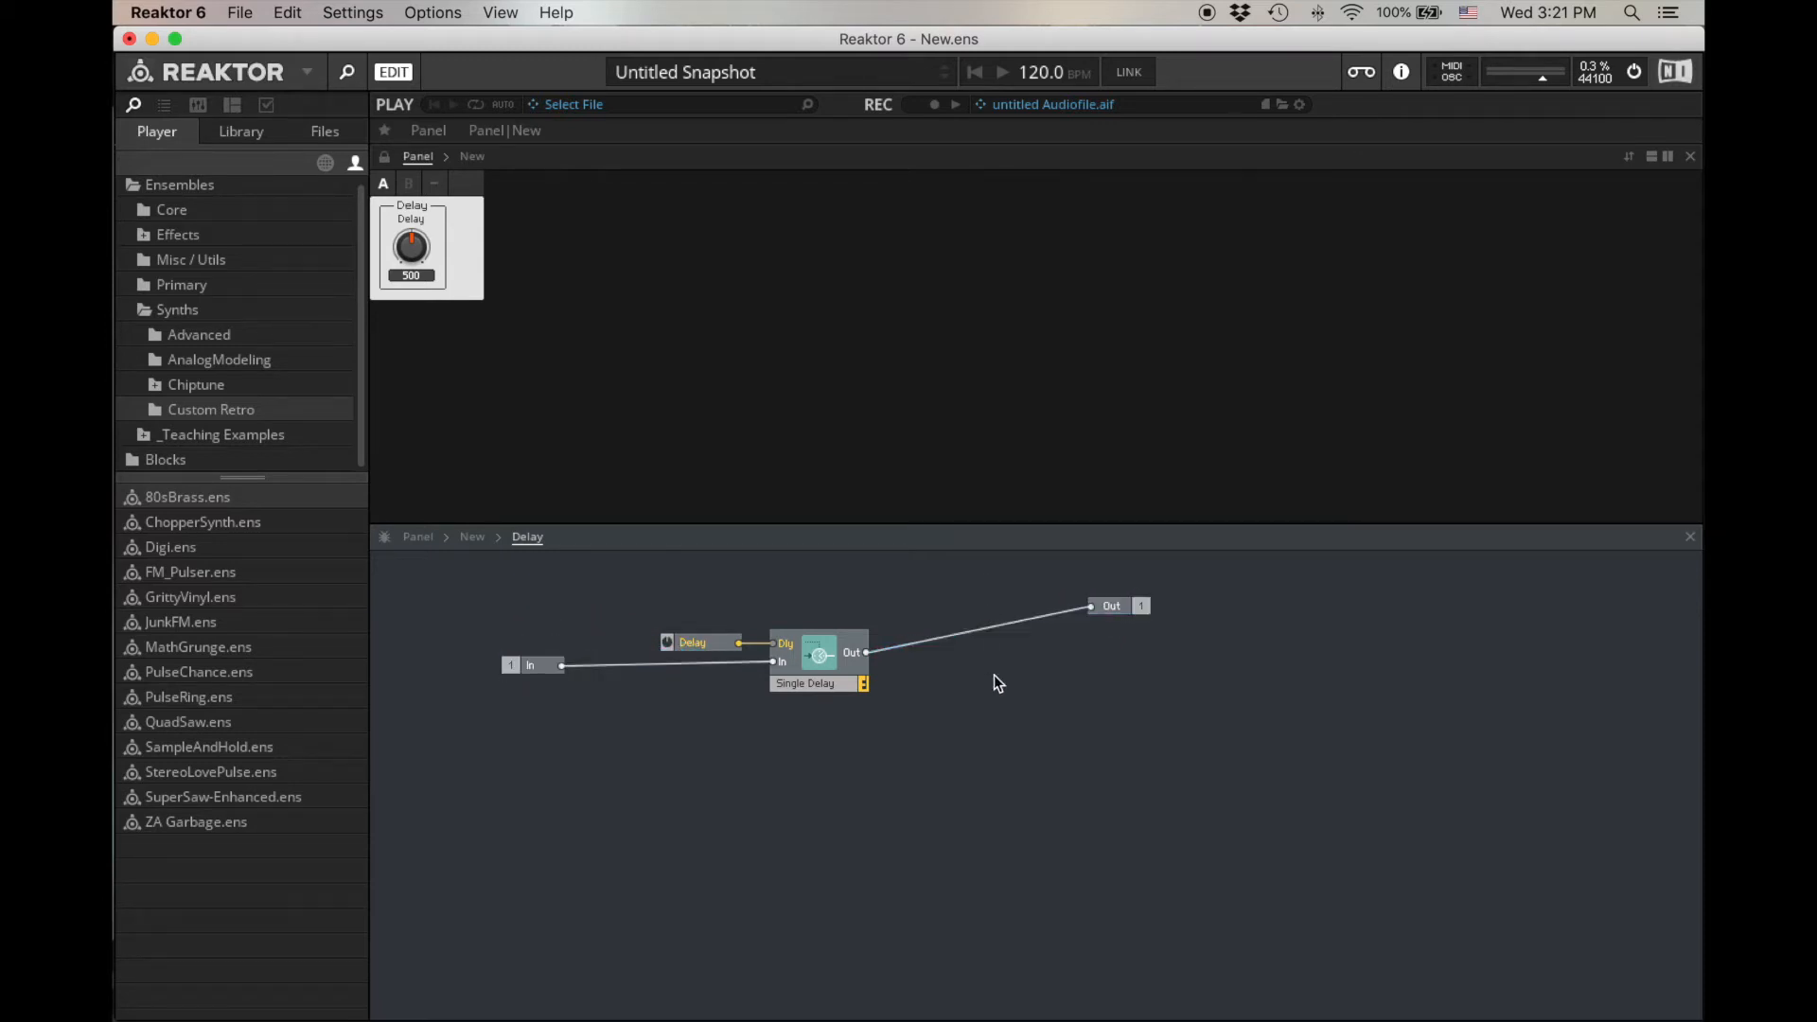
# Insert an Amp/Mixer module into the Delay macro.
pyautogui.rightClick(952, 657)
pyautogui.moveTo(1019, 658)
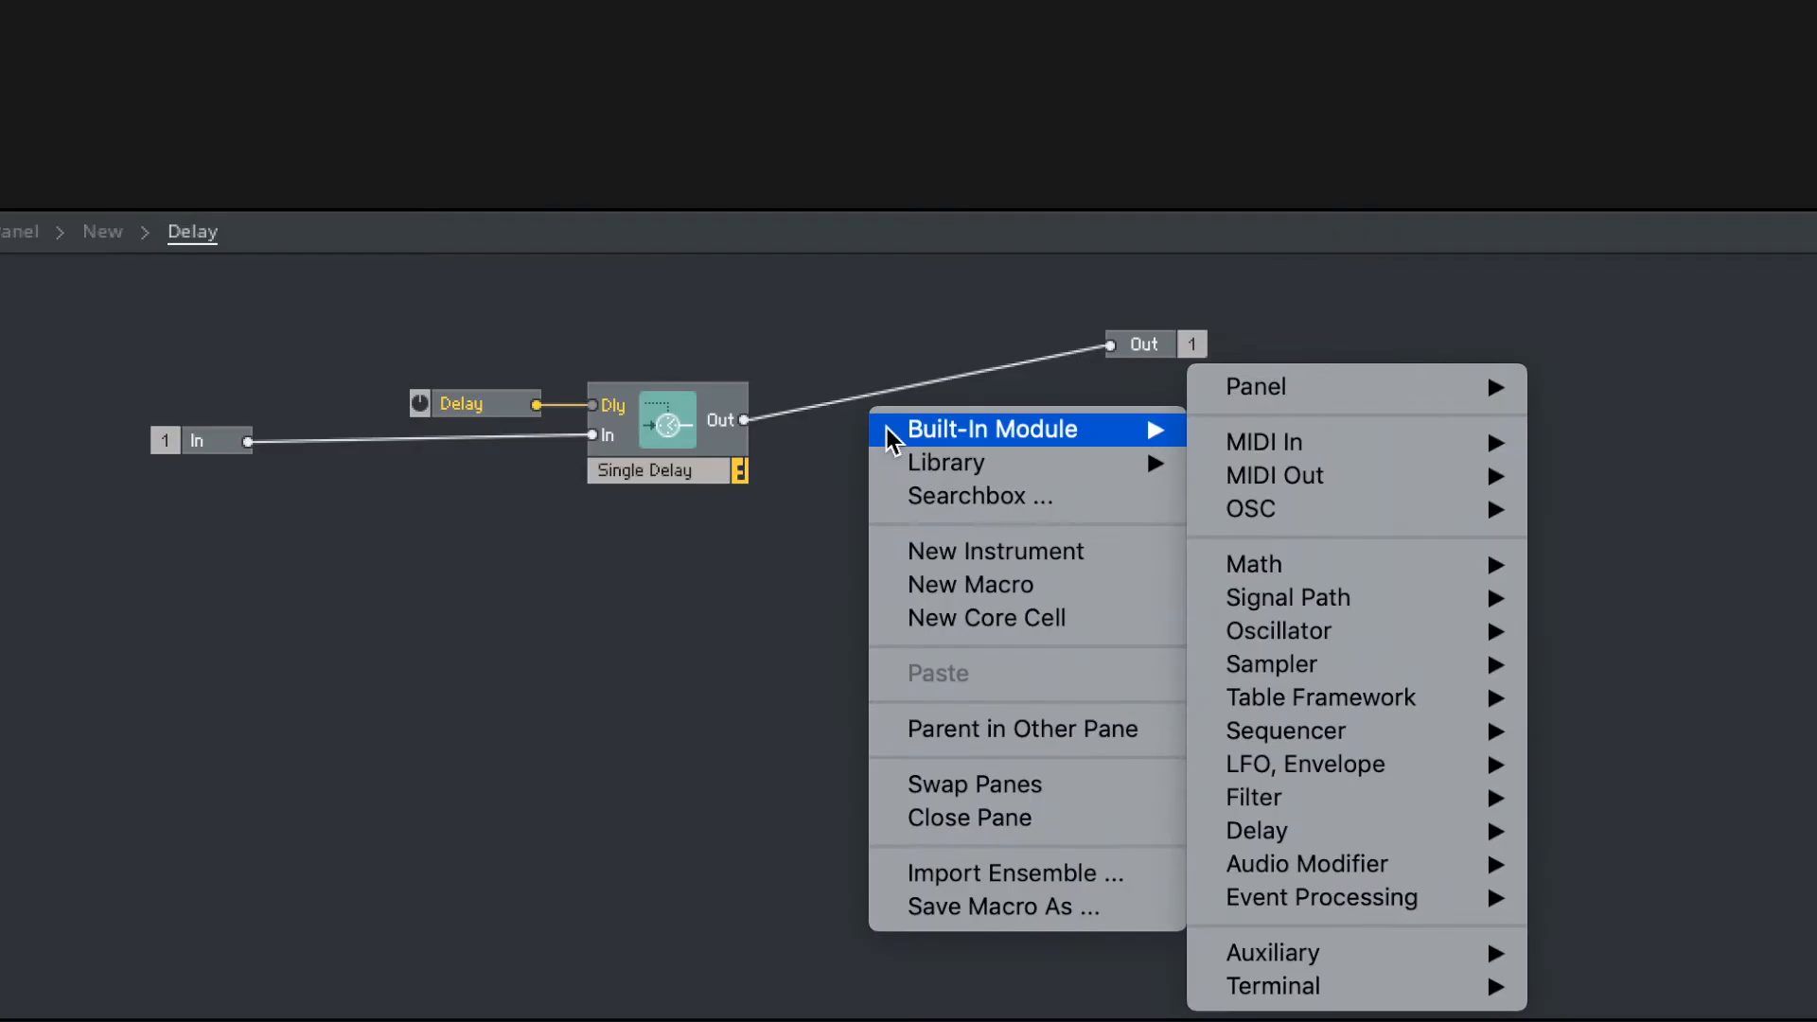
pyautogui.moveTo(1381, 603)
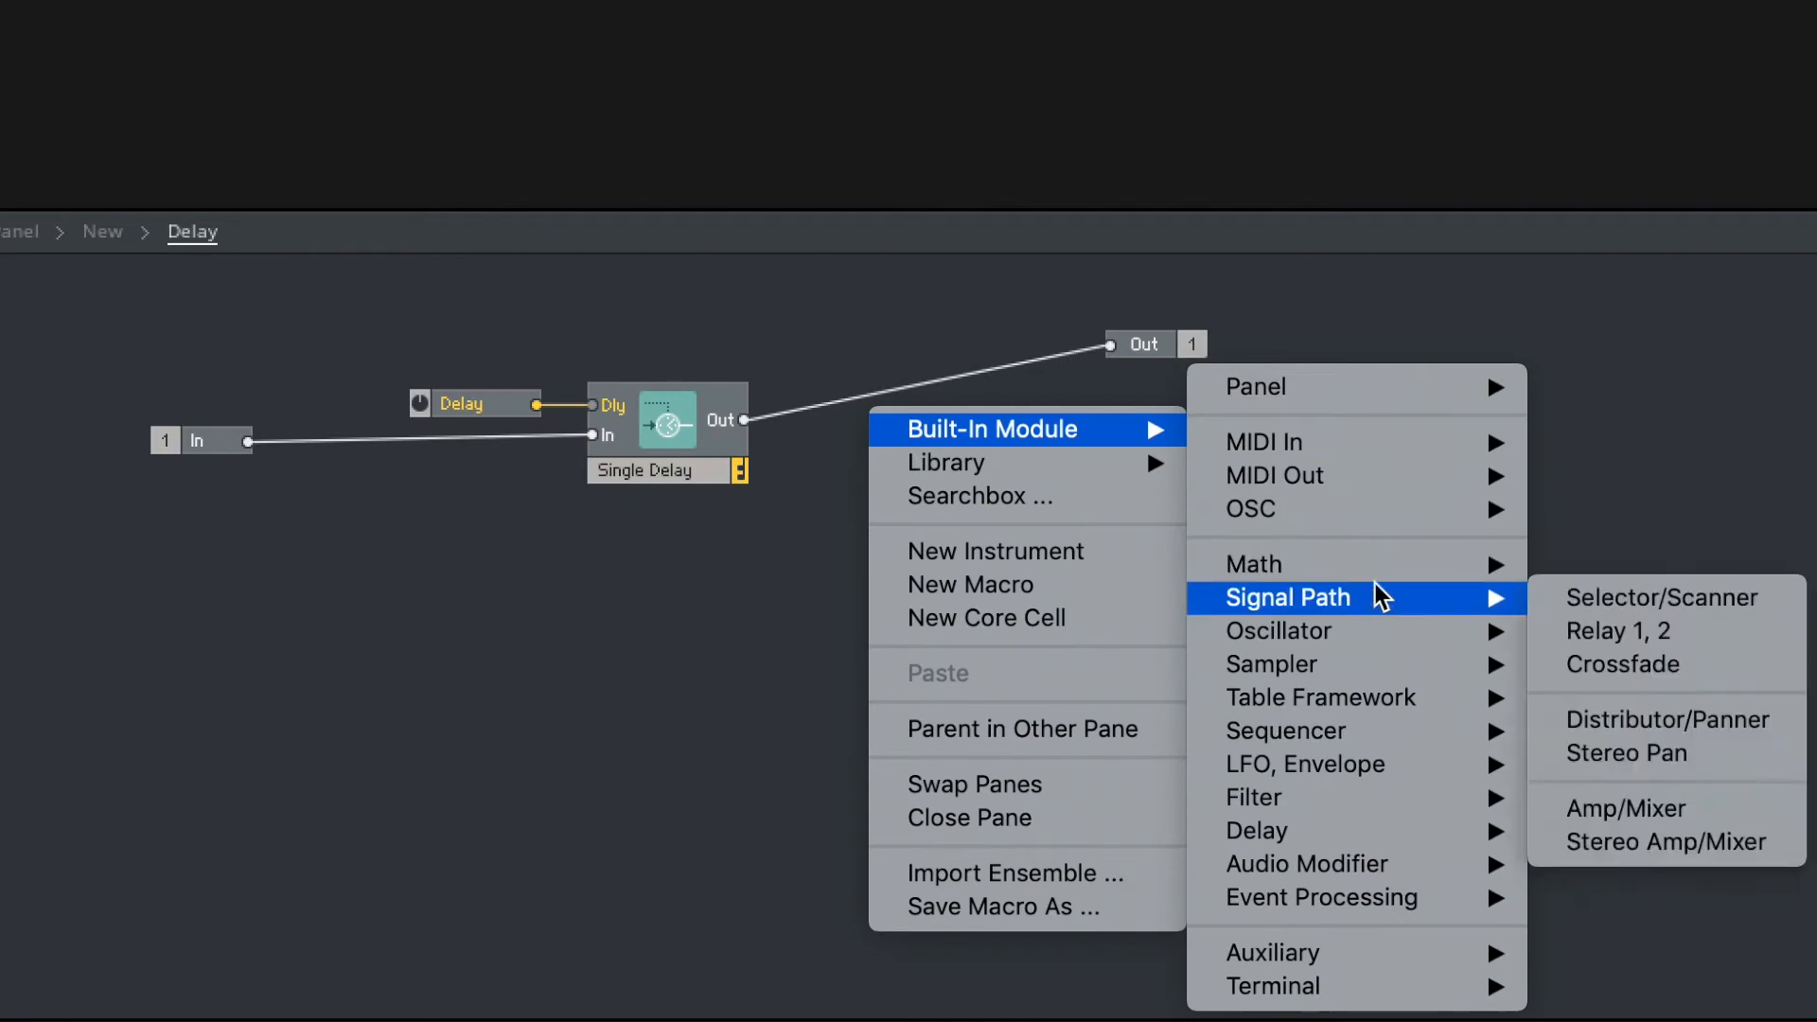
pyautogui.click(1658, 814)
# Wire the In port and the Single Delay output to separate Mixer inputs, and connect the Mixer output to the Out port.
pyautogui.click(244, 439)
pyautogui.moveTo(244, 439); pyautogui.dragTo(889, 286)
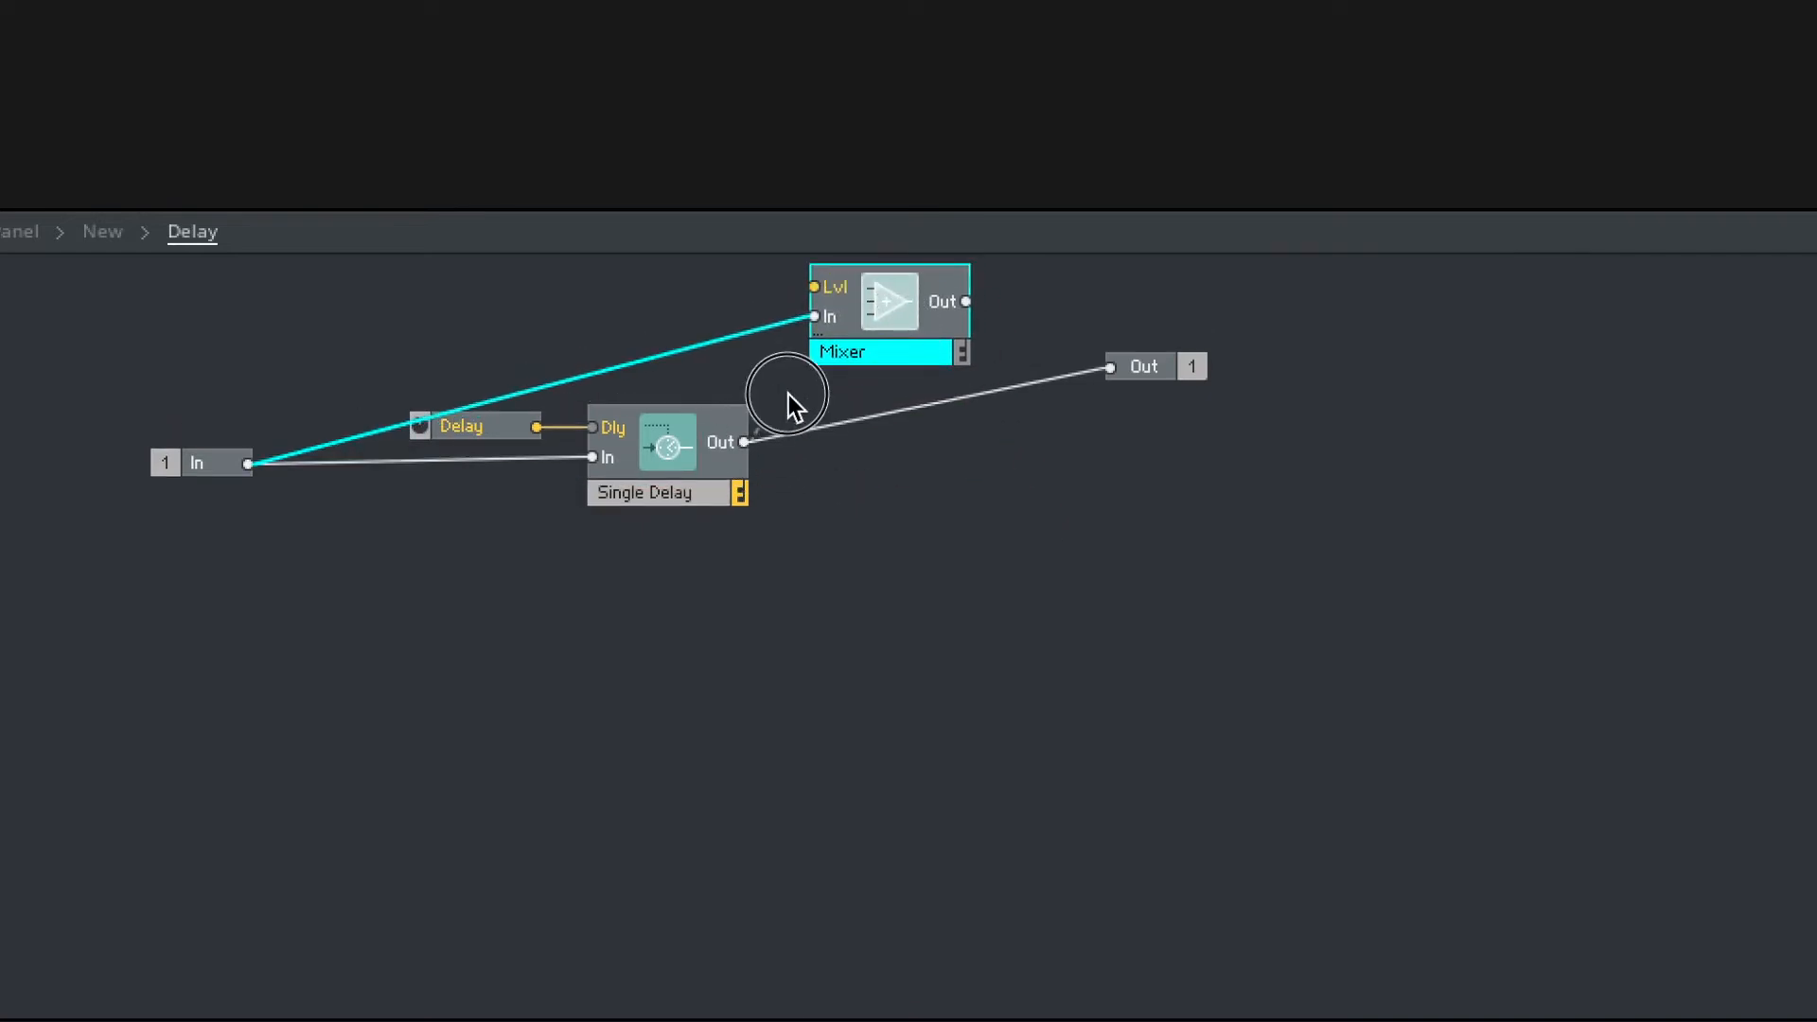
pyautogui.moveTo(800, 390); pyautogui.dragTo(833, 359)
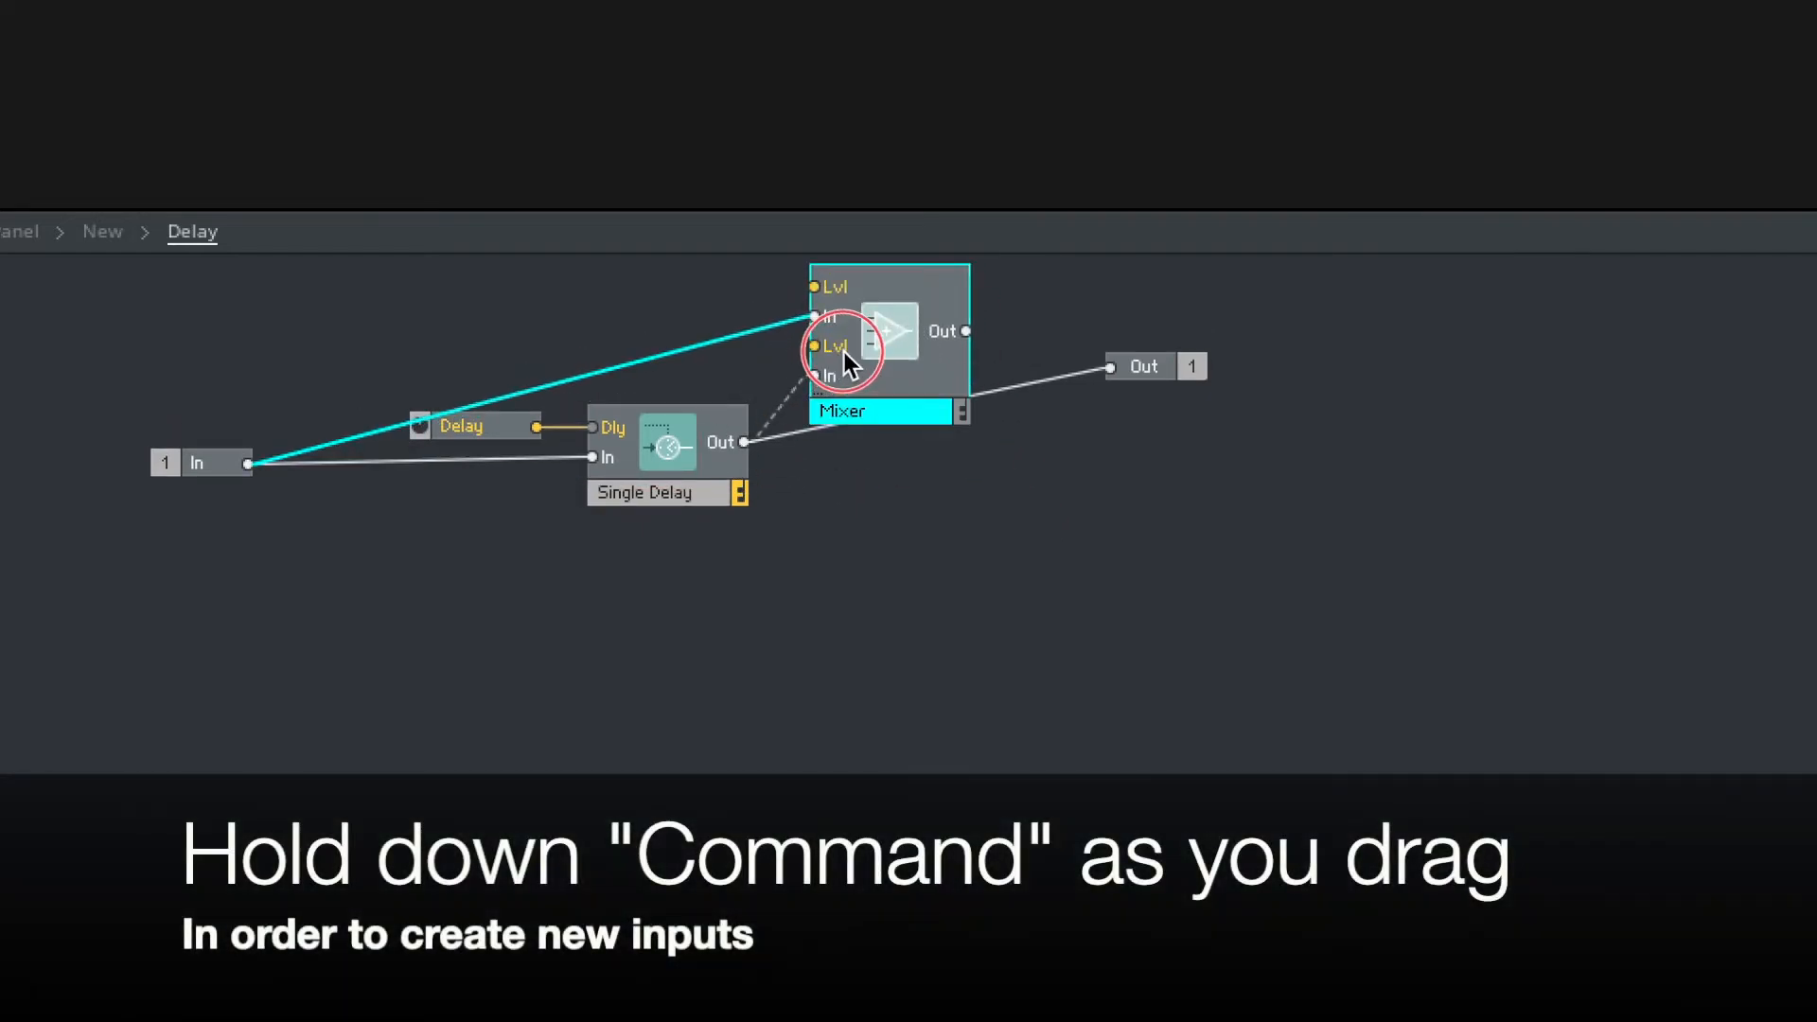
pyautogui.moveTo(1003, 333); pyautogui.dragTo(1126, 365)
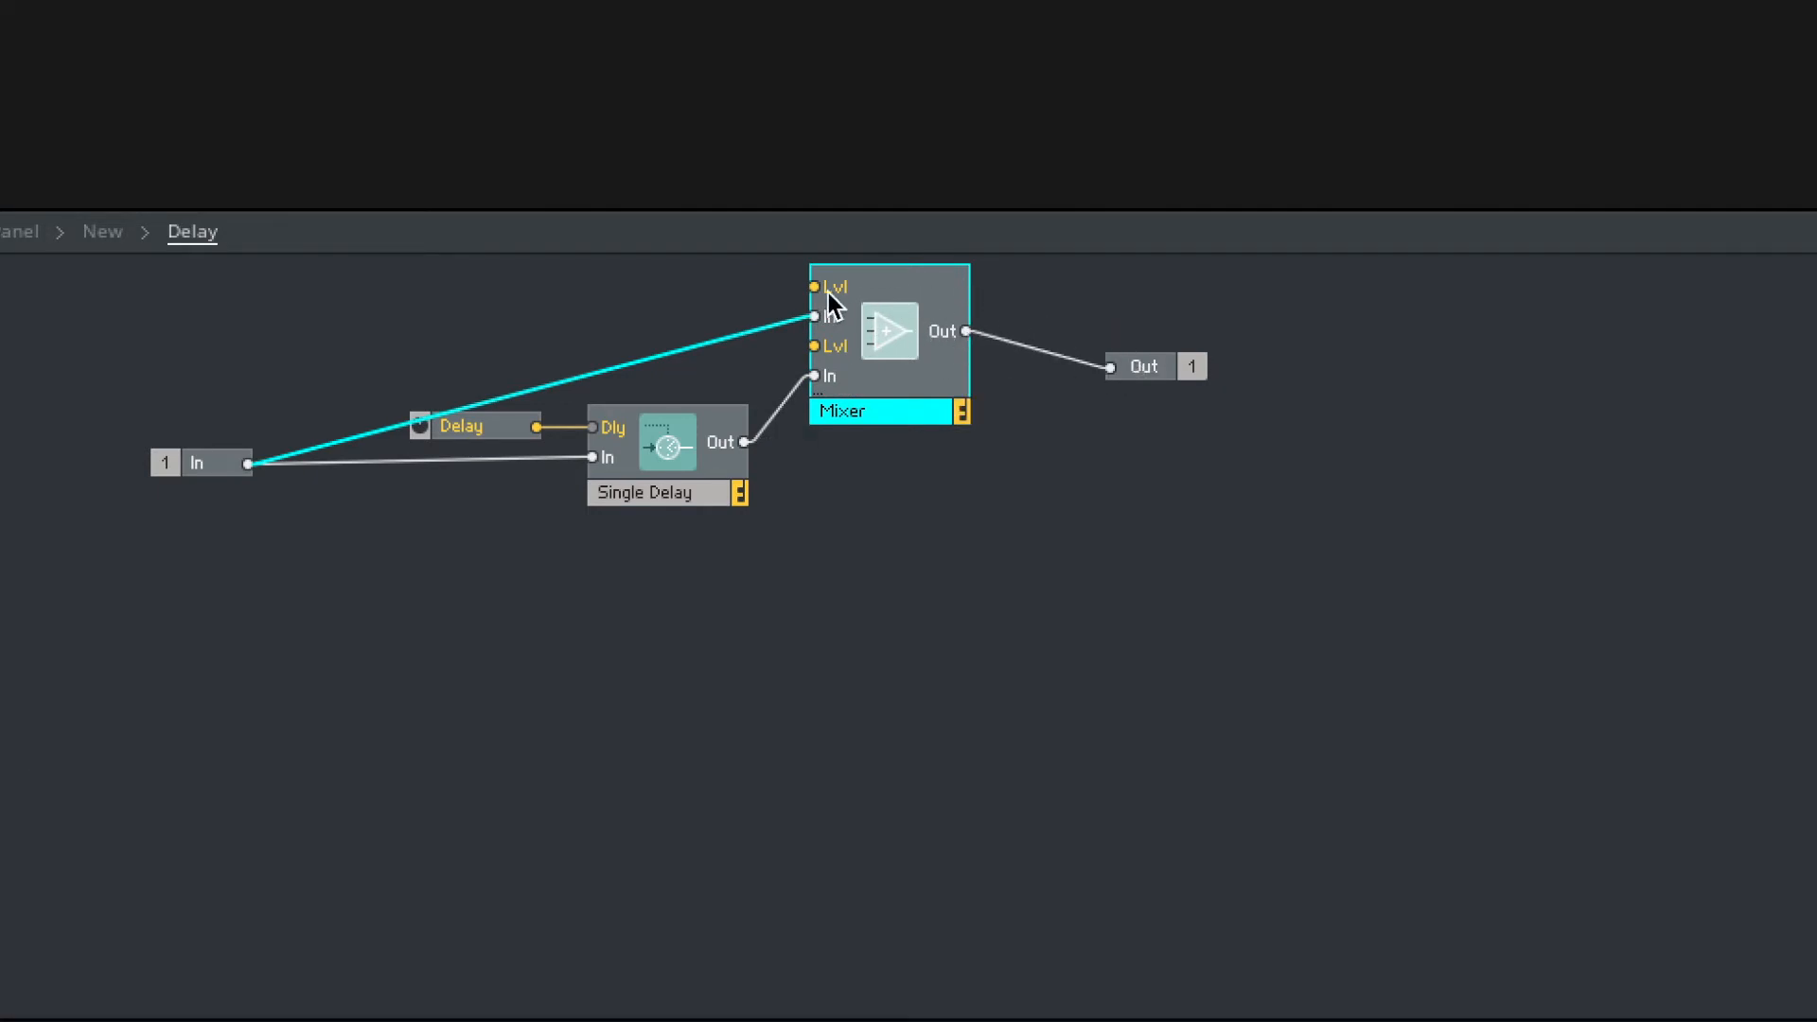
# Create a control for each of the Mixer's two Lvl inputs.
pyautogui.rightClick(827, 293)
pyautogui.click(846, 286)
pyautogui.rightClick(835, 354)
pyautogui.click(864, 354)
# Rename the upper level control Dry and the lower one Wet, and reposition the In and Out ports for clearer wiring.
pyautogui.doubleClick(689, 284)
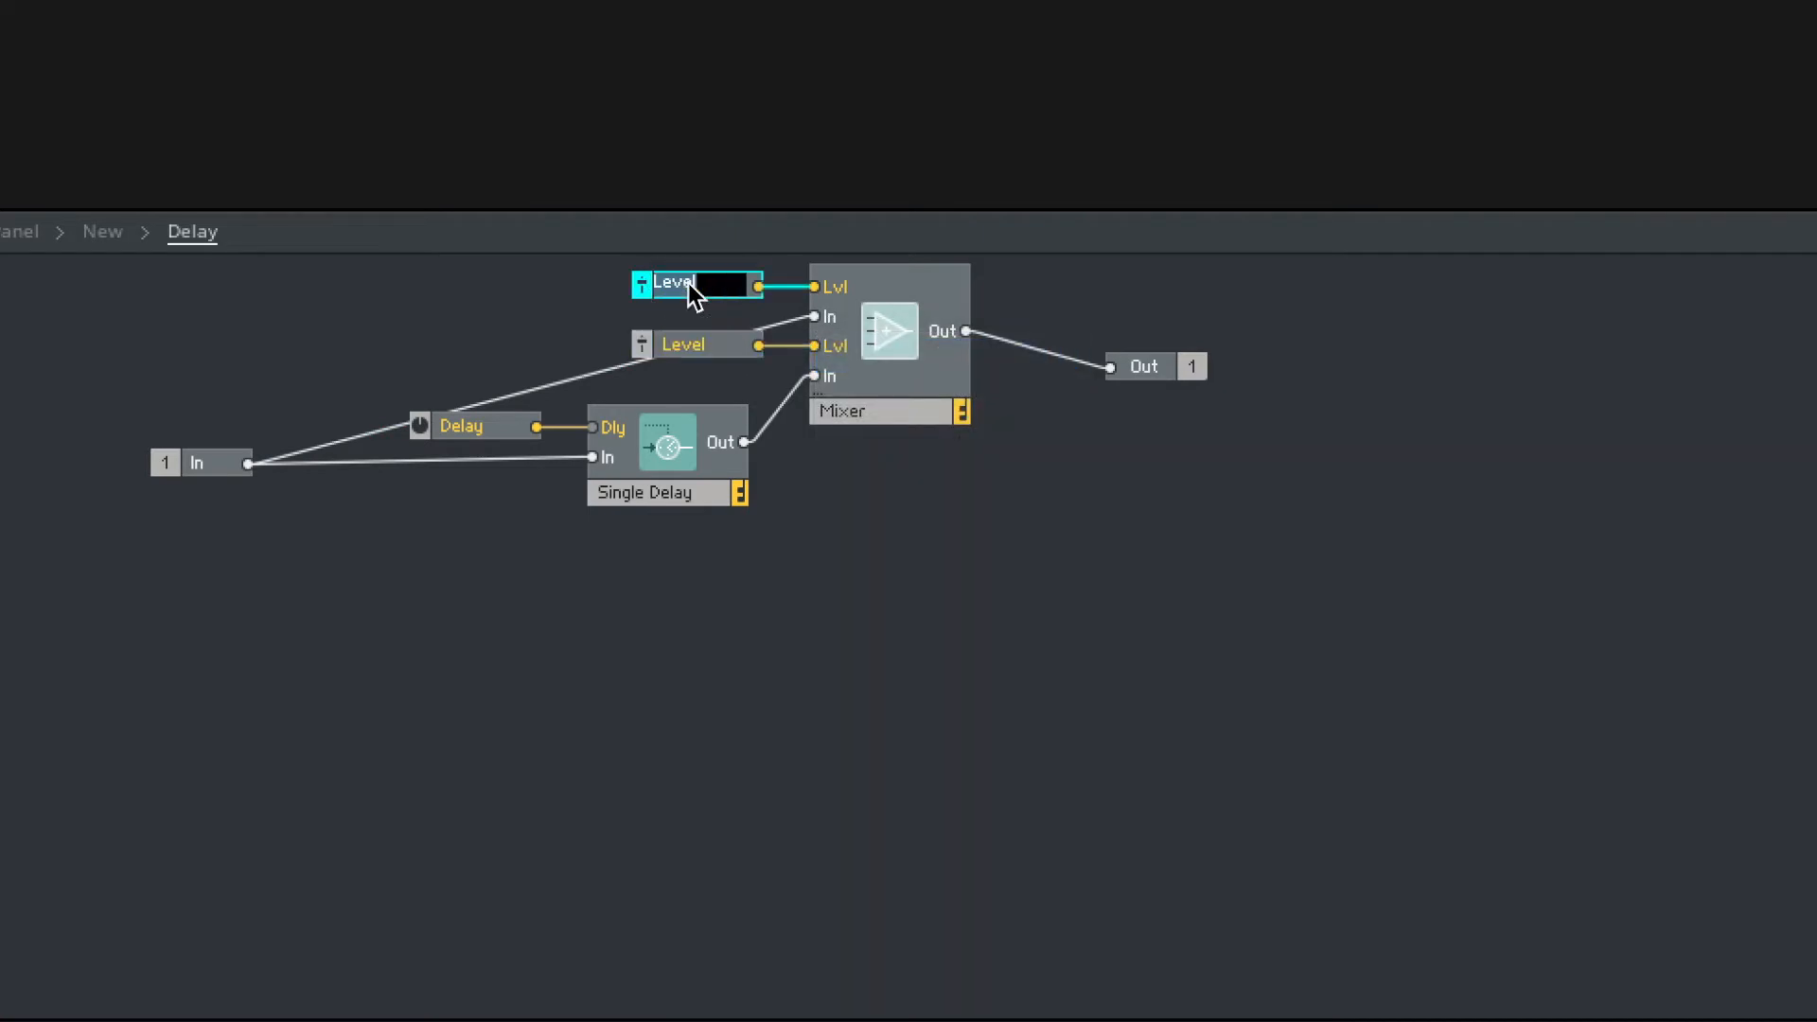
pyautogui.write('Dry')
pyautogui.press('Return')
pyautogui.moveTo(197, 462); pyautogui.dragTo(57, 301)
pyautogui.doubleClick(688, 348)
pyautogui.write('Wet')
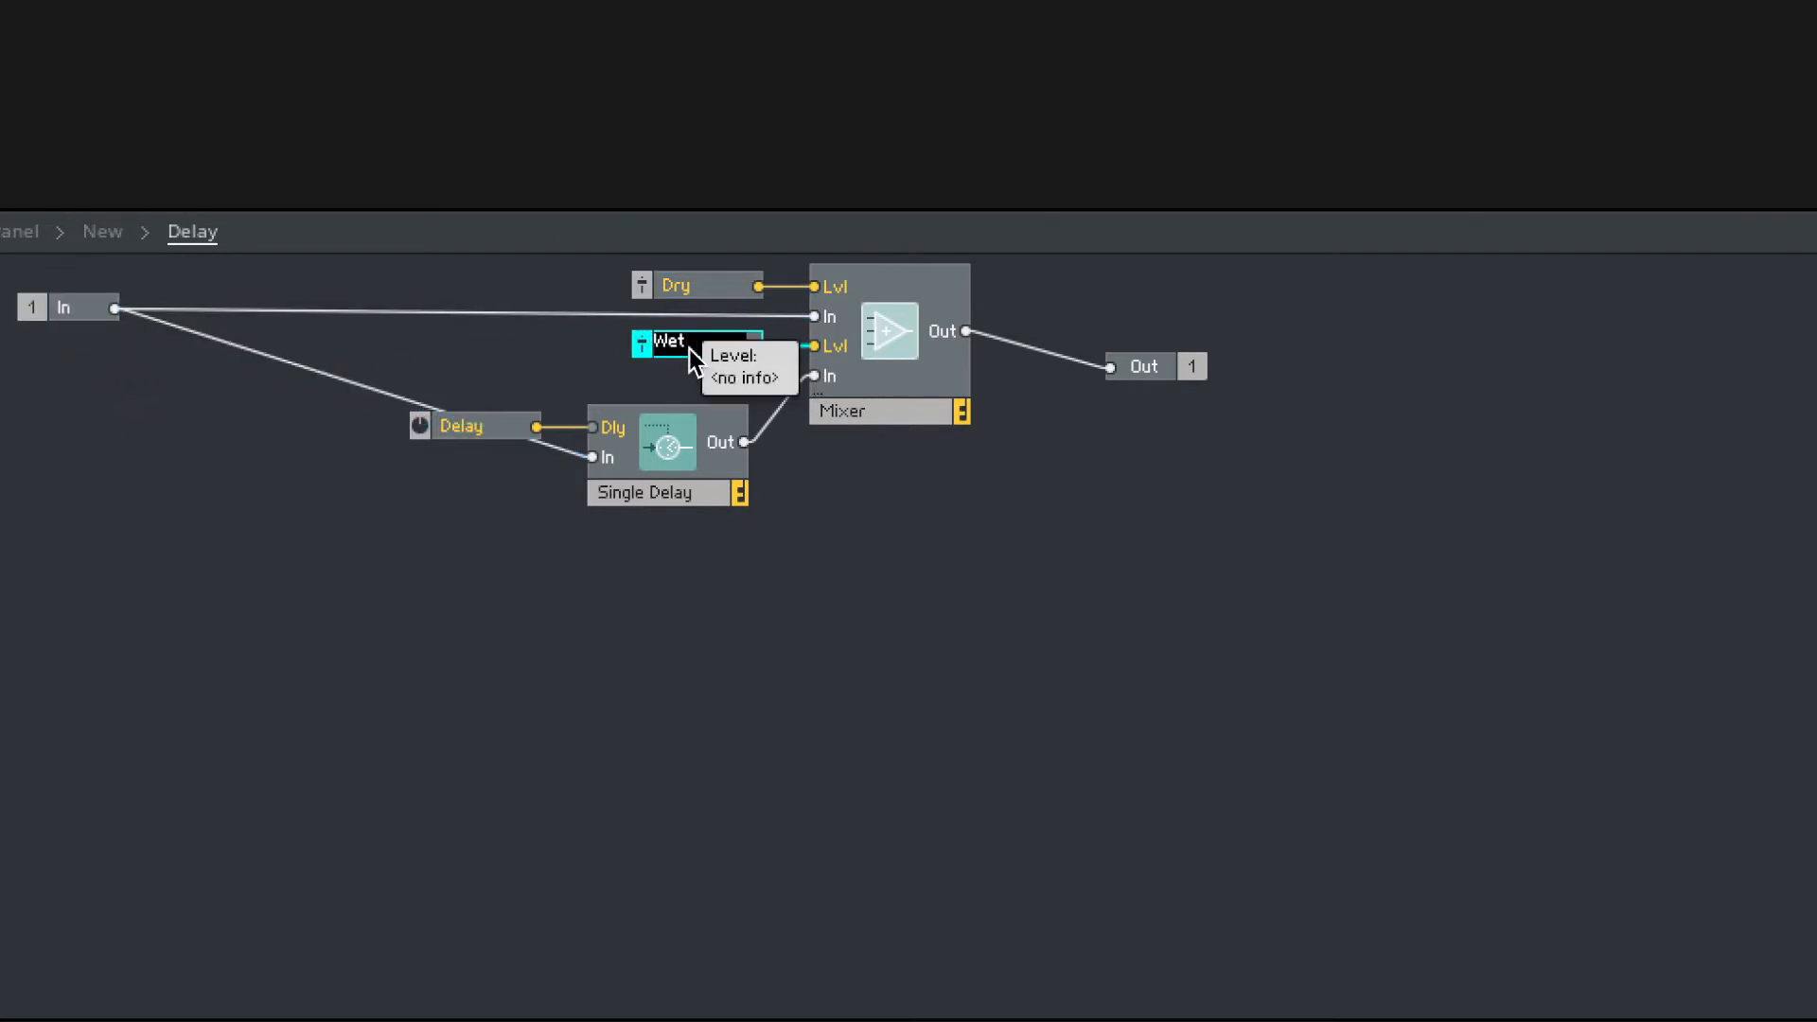
pyautogui.click(754, 393)
pyautogui.moveTo(1143, 369); pyautogui.dragTo(1030, 320)
# Unlock the panel, arrange the Dry and Wet faders side by side to the right of the Delay knob, and relock it.
pyautogui.click(384, 156)
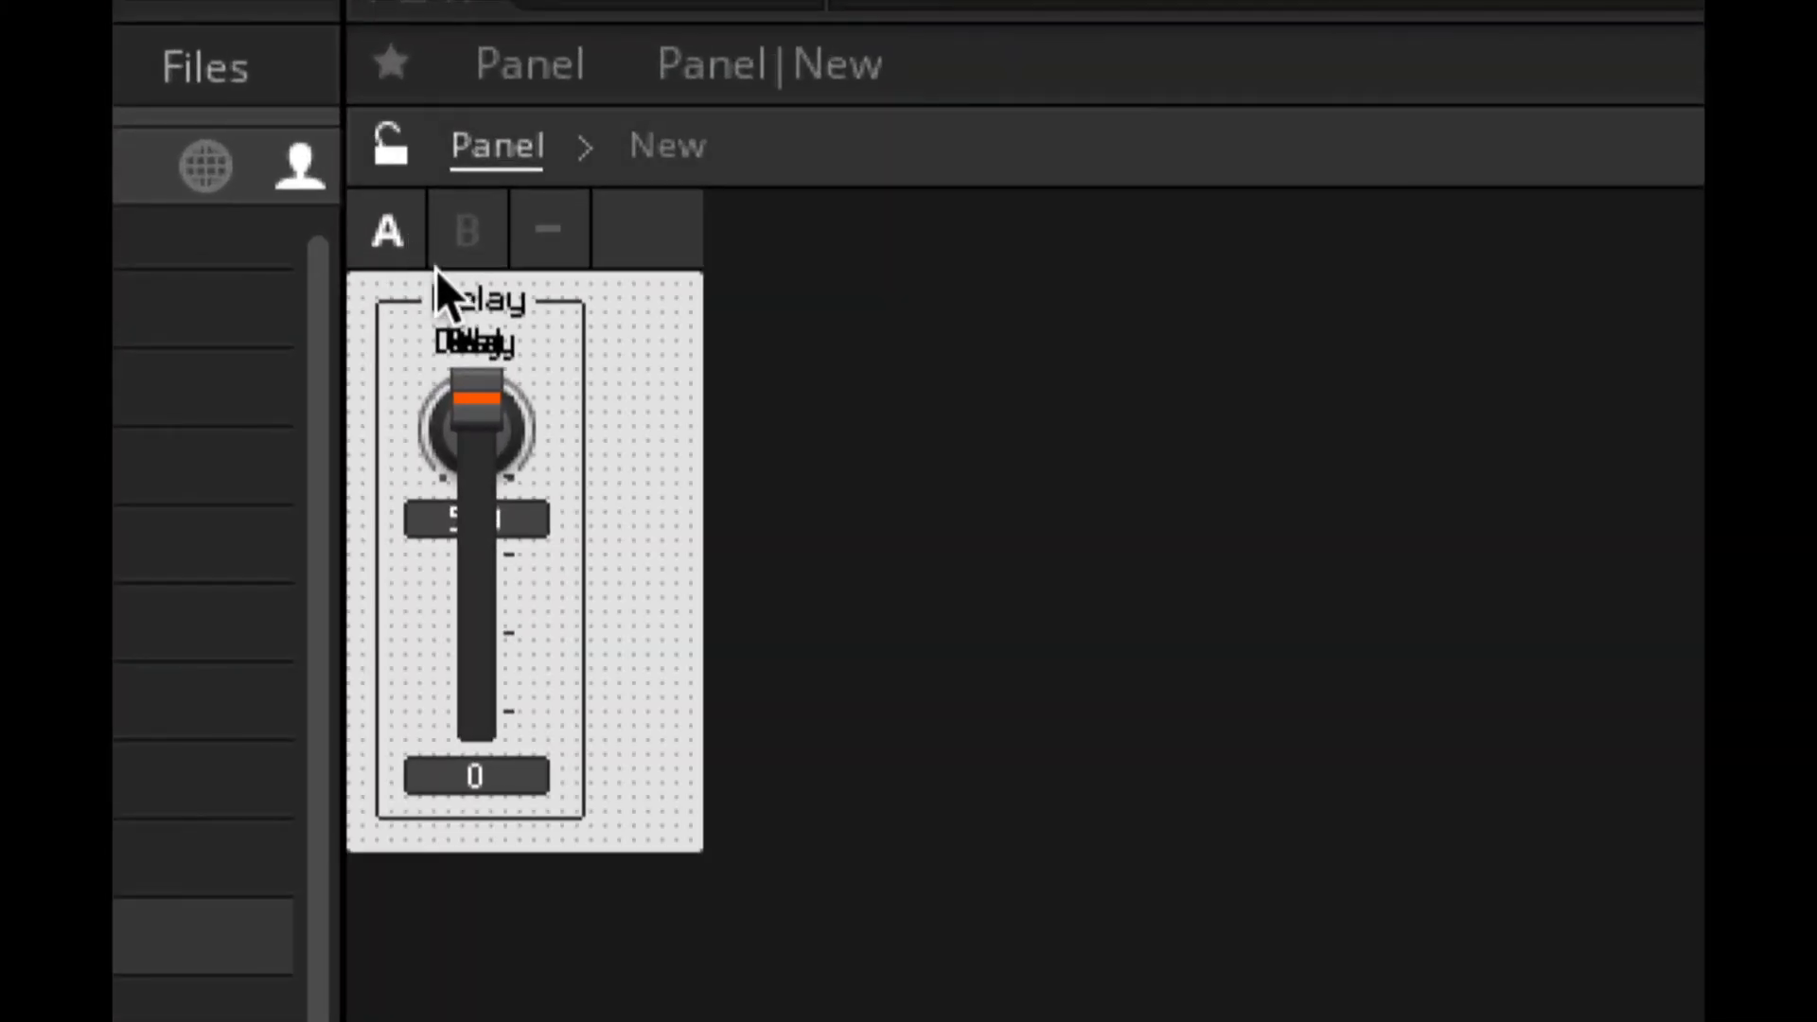
pyautogui.moveTo(487, 342); pyautogui.dragTo(831, 356)
pyautogui.moveTo(511, 371); pyautogui.dragTo(662, 370)
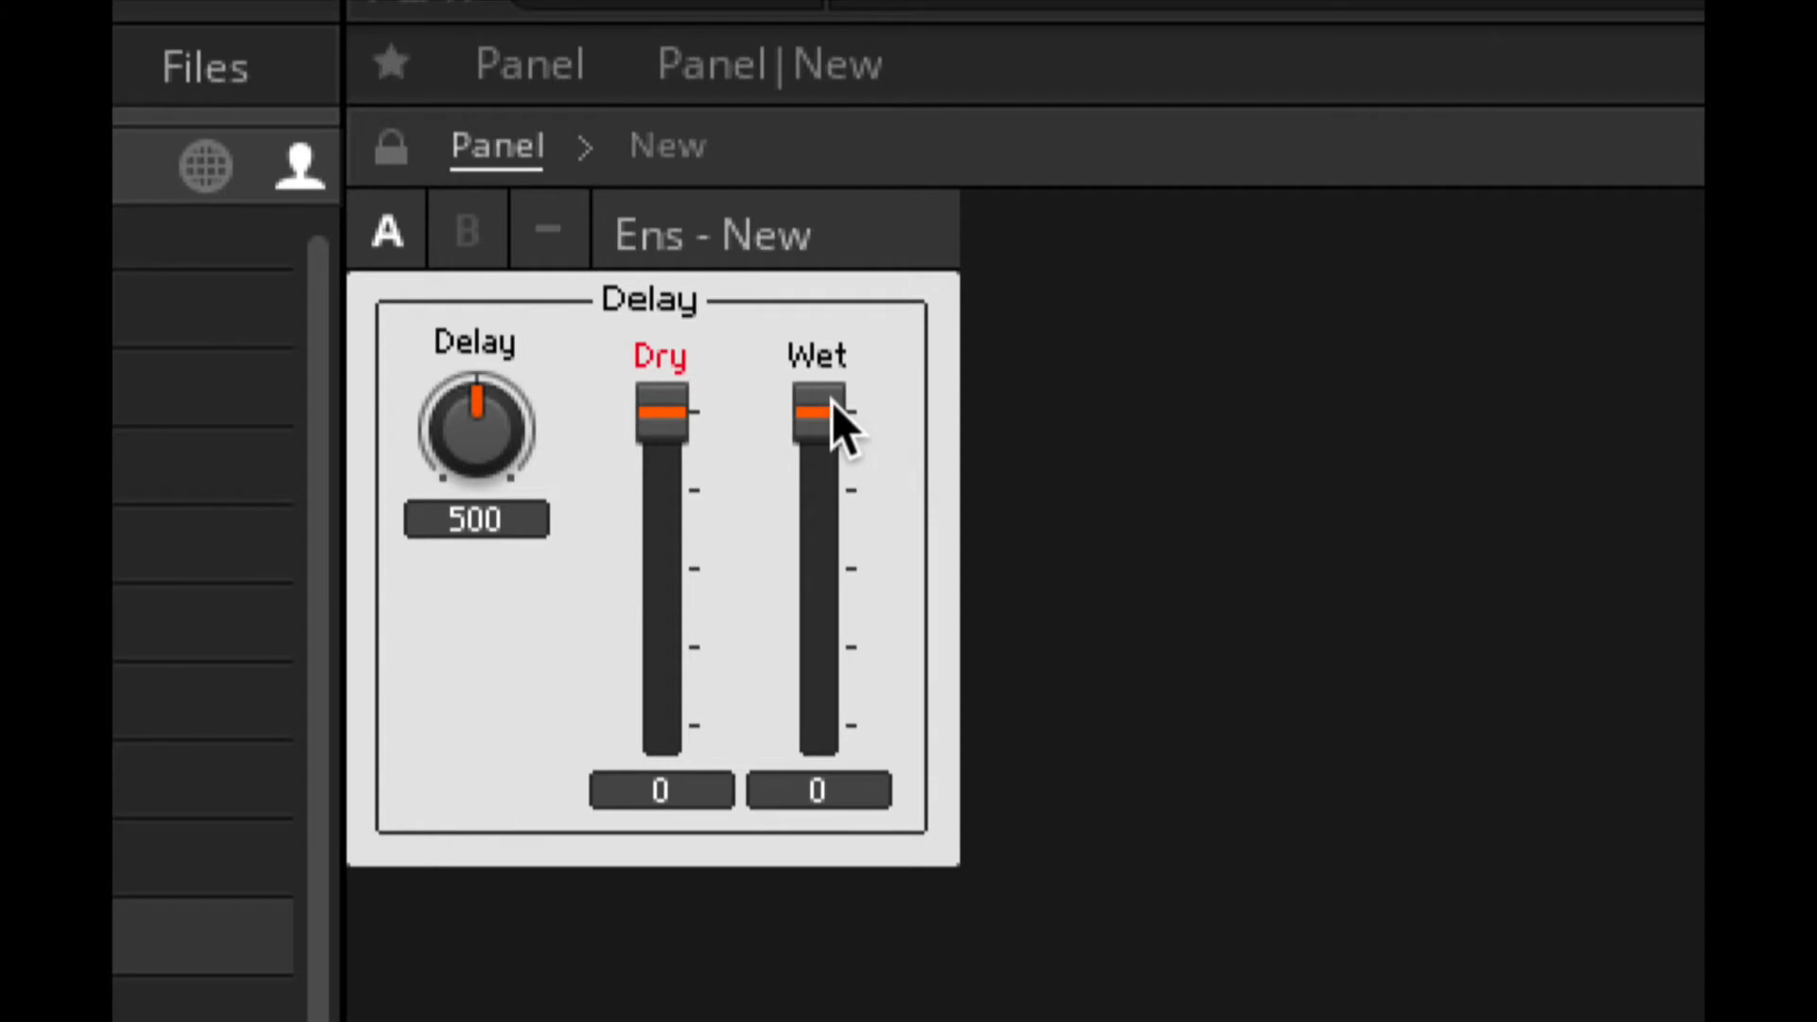
# Set the Wet fader to -15 and try different Delay knob times, including 280.
pyautogui.moveTo(831, 401); pyautogui.dragTo(861, 655)
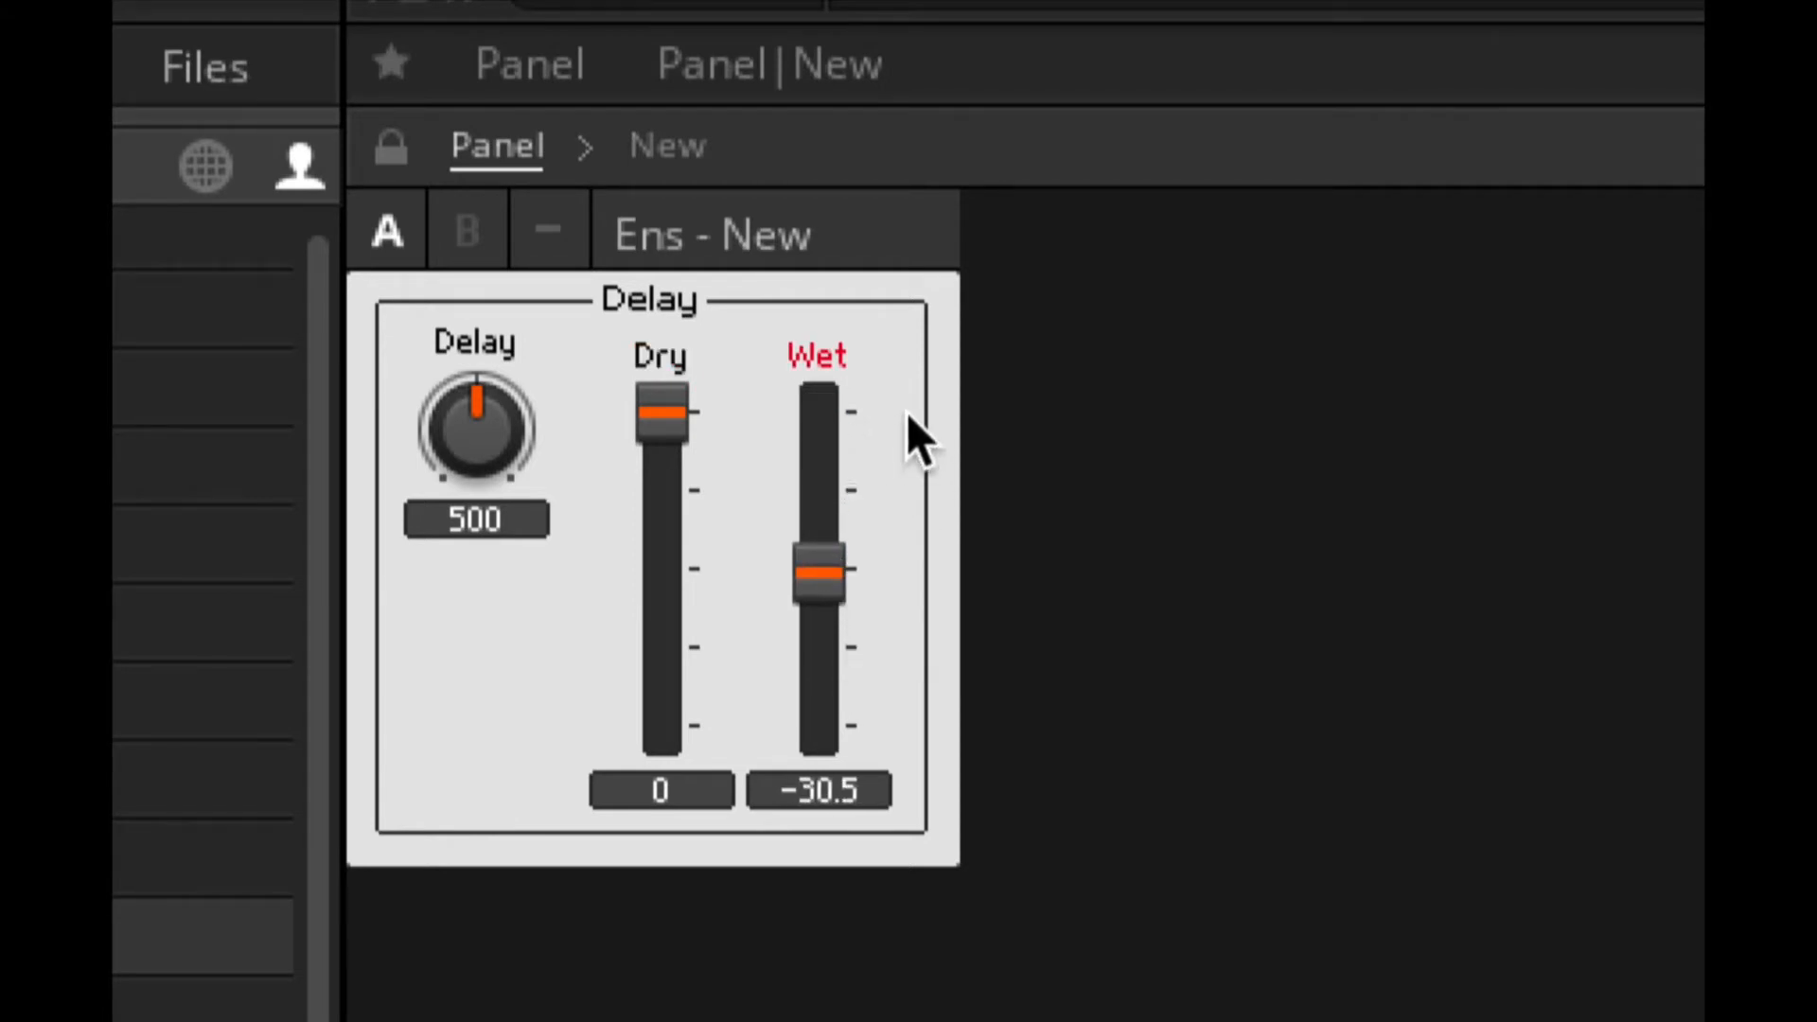
pyautogui.moveTo(439, 419); pyautogui.dragTo(523, 452)
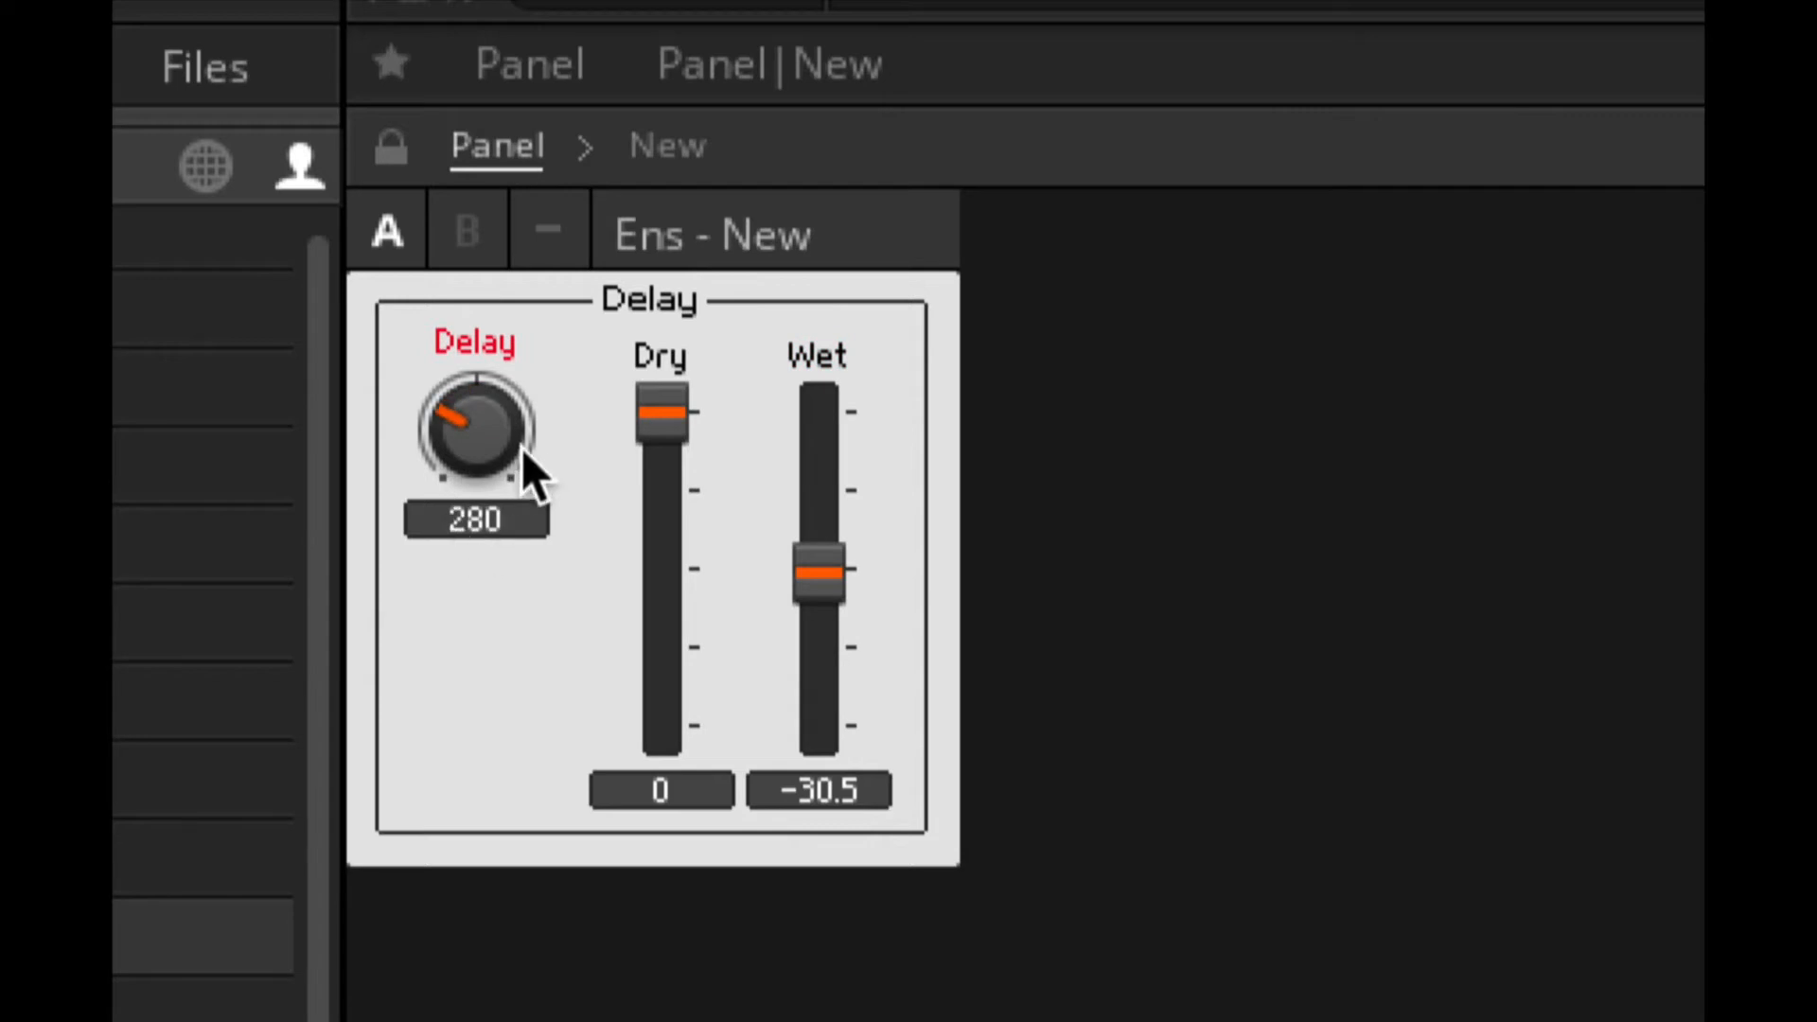
pyautogui.moveTo(831, 582); pyautogui.dragTo(815, 478)
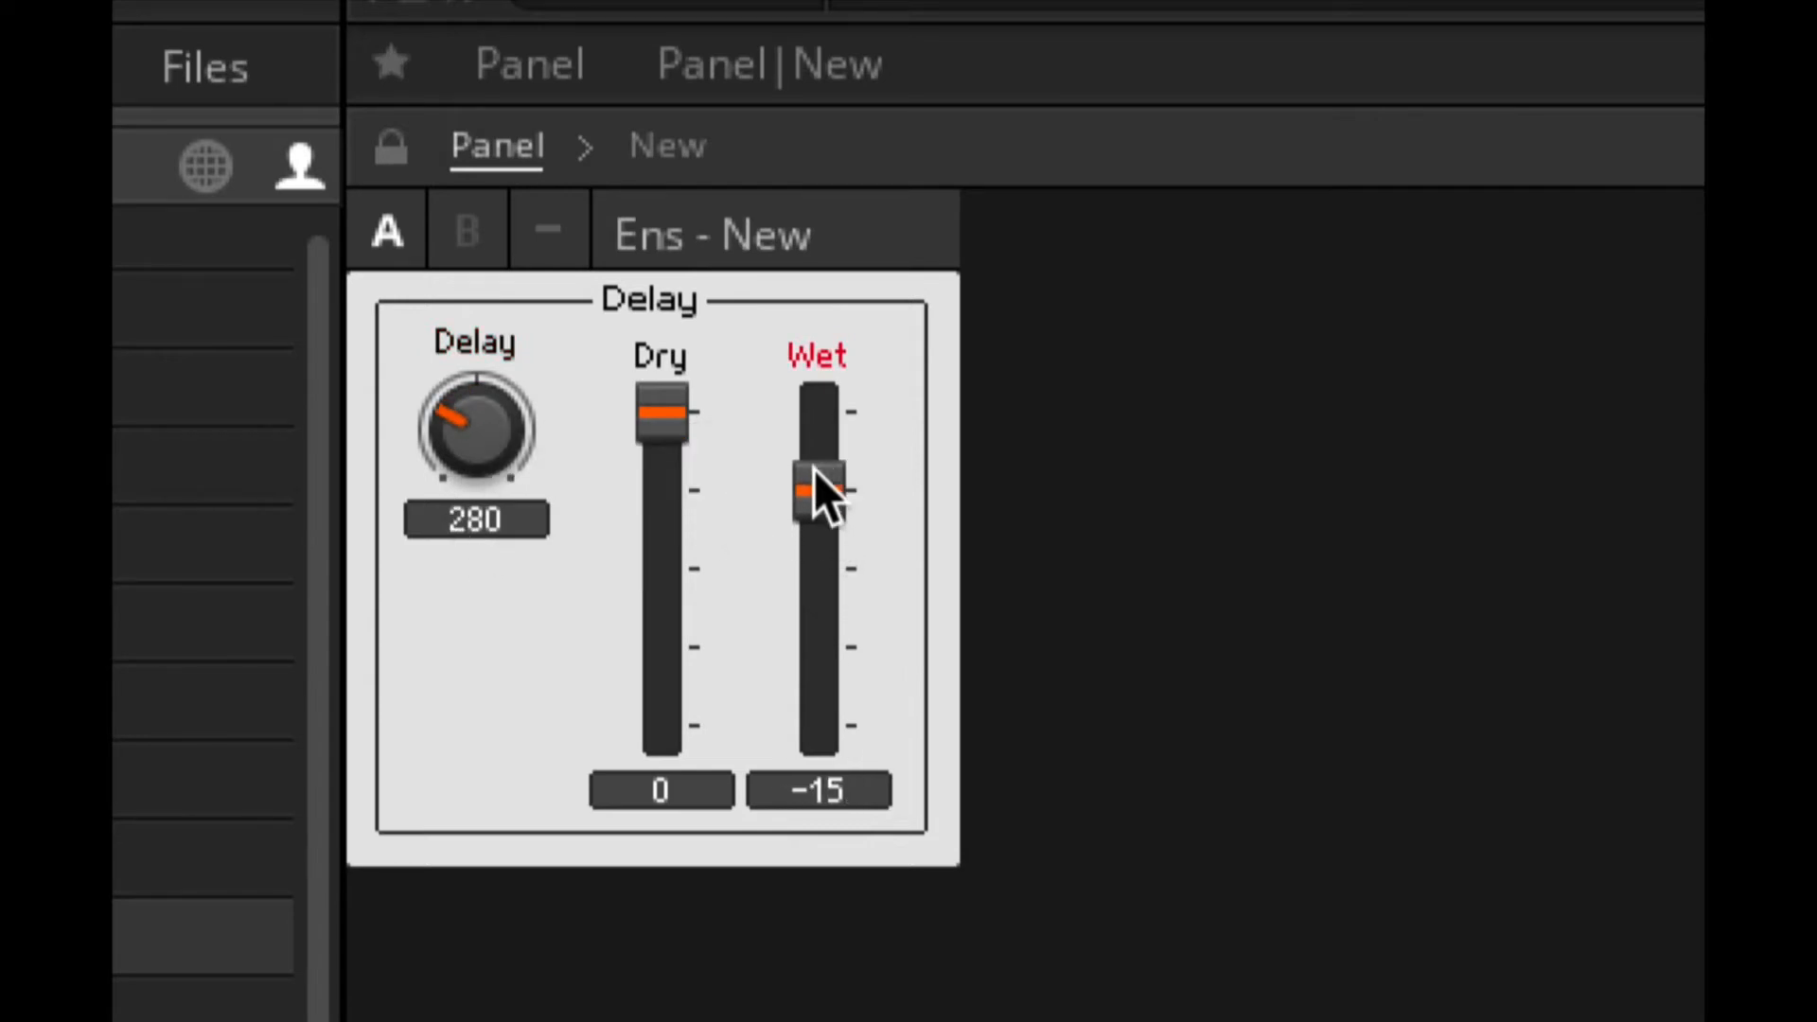
pyautogui.moveTo(475, 445); pyautogui.dragTo(496, 223)
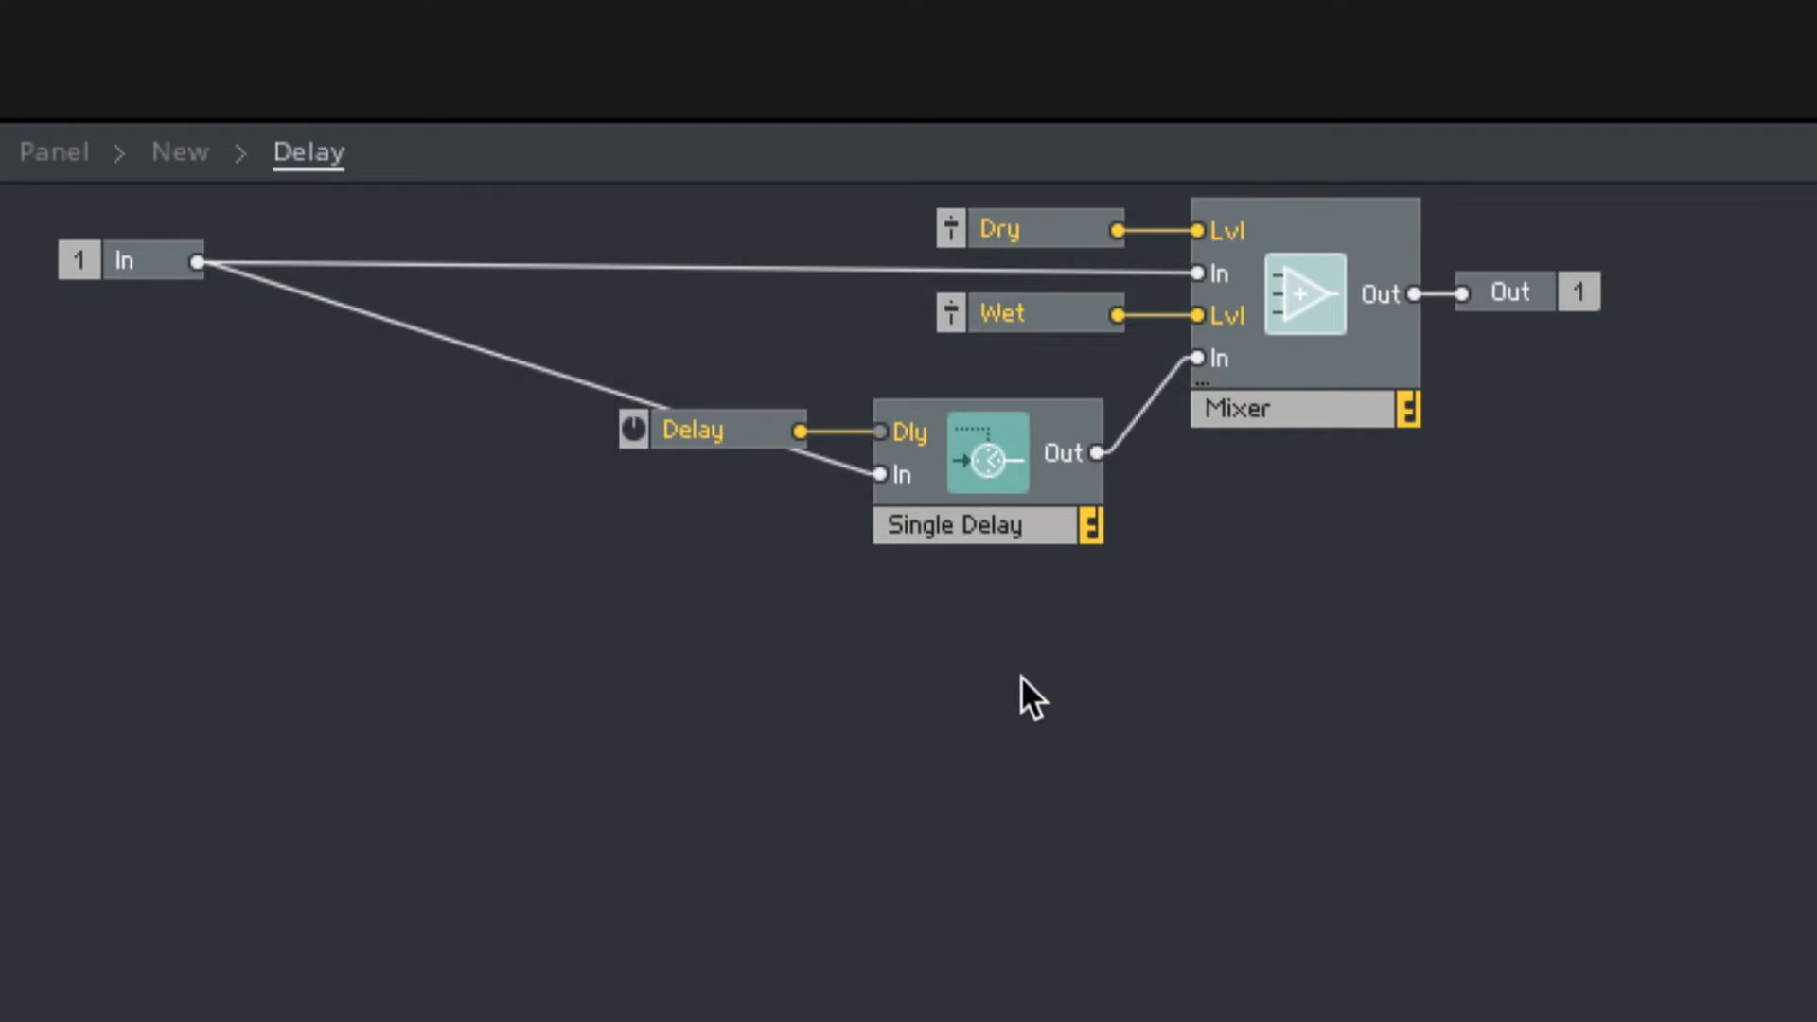
# Shift the Delay control and Single Delay module left to open up space before the Mixer.
pyautogui.moveTo(843, 820); pyautogui.dragTo(667, 670)
pyautogui.moveTo(960, 487); pyautogui.dragTo(873, 483)
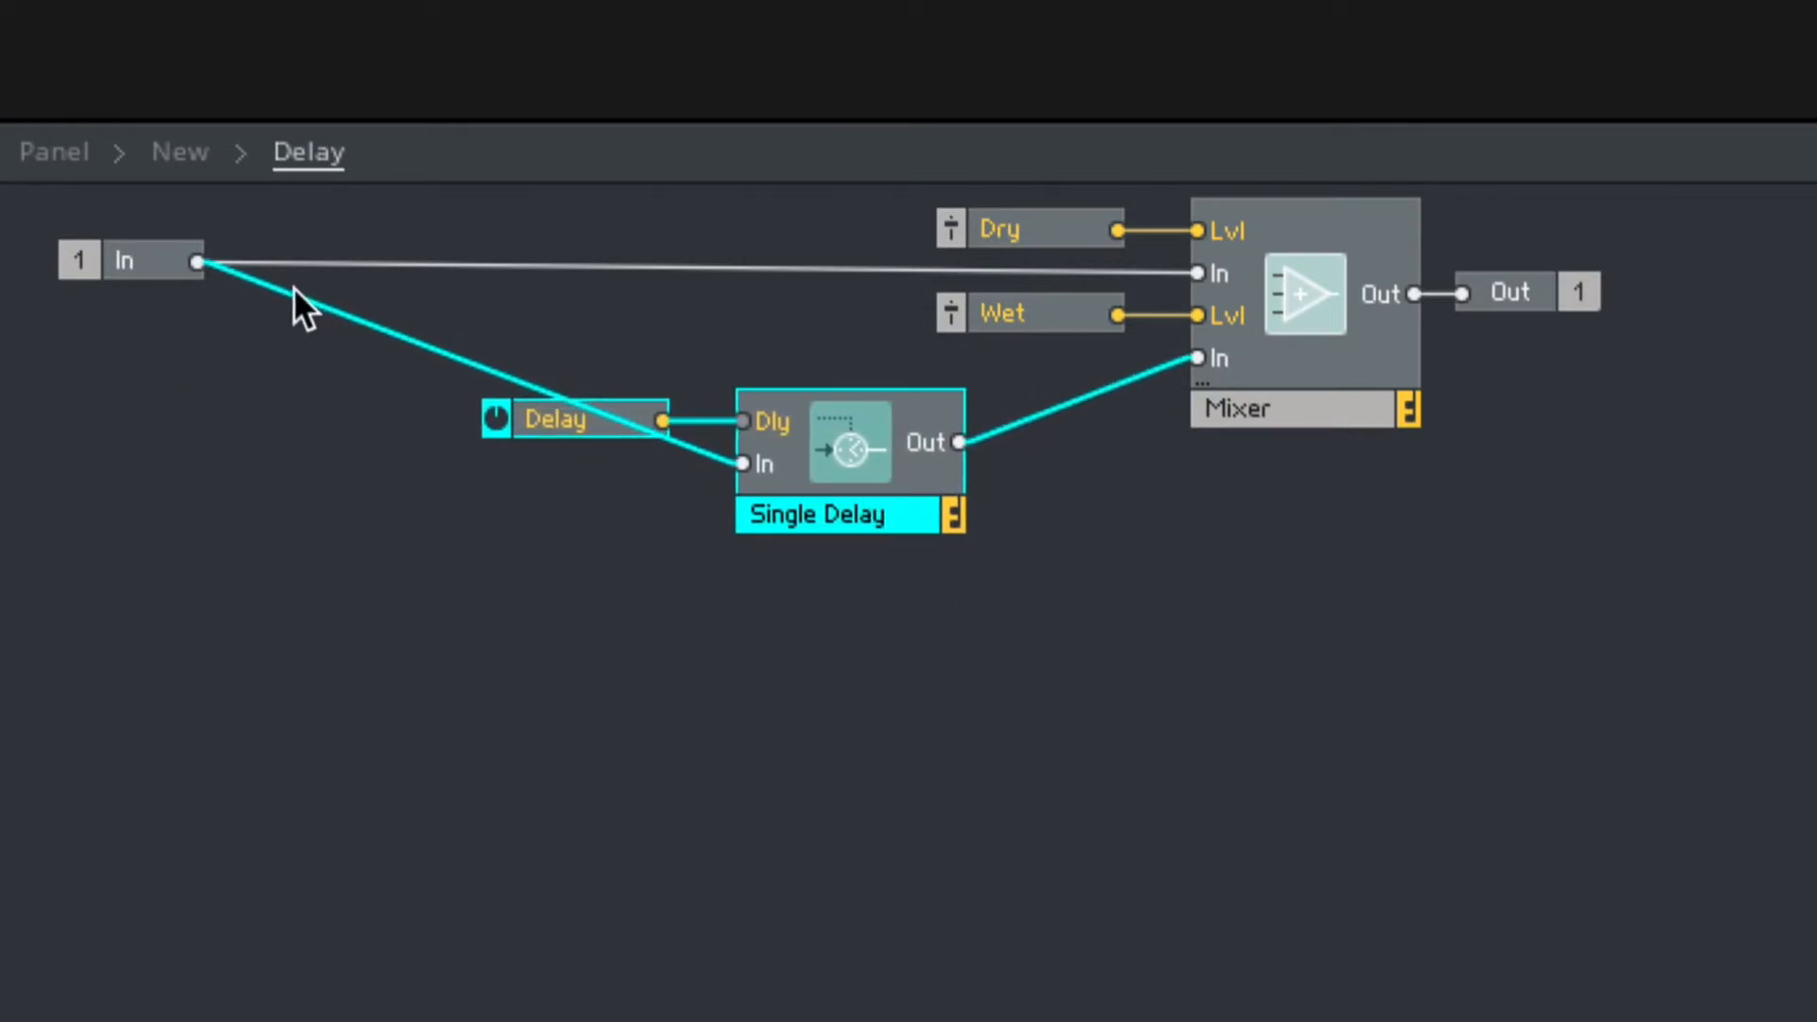
pyautogui.click(1026, 564)
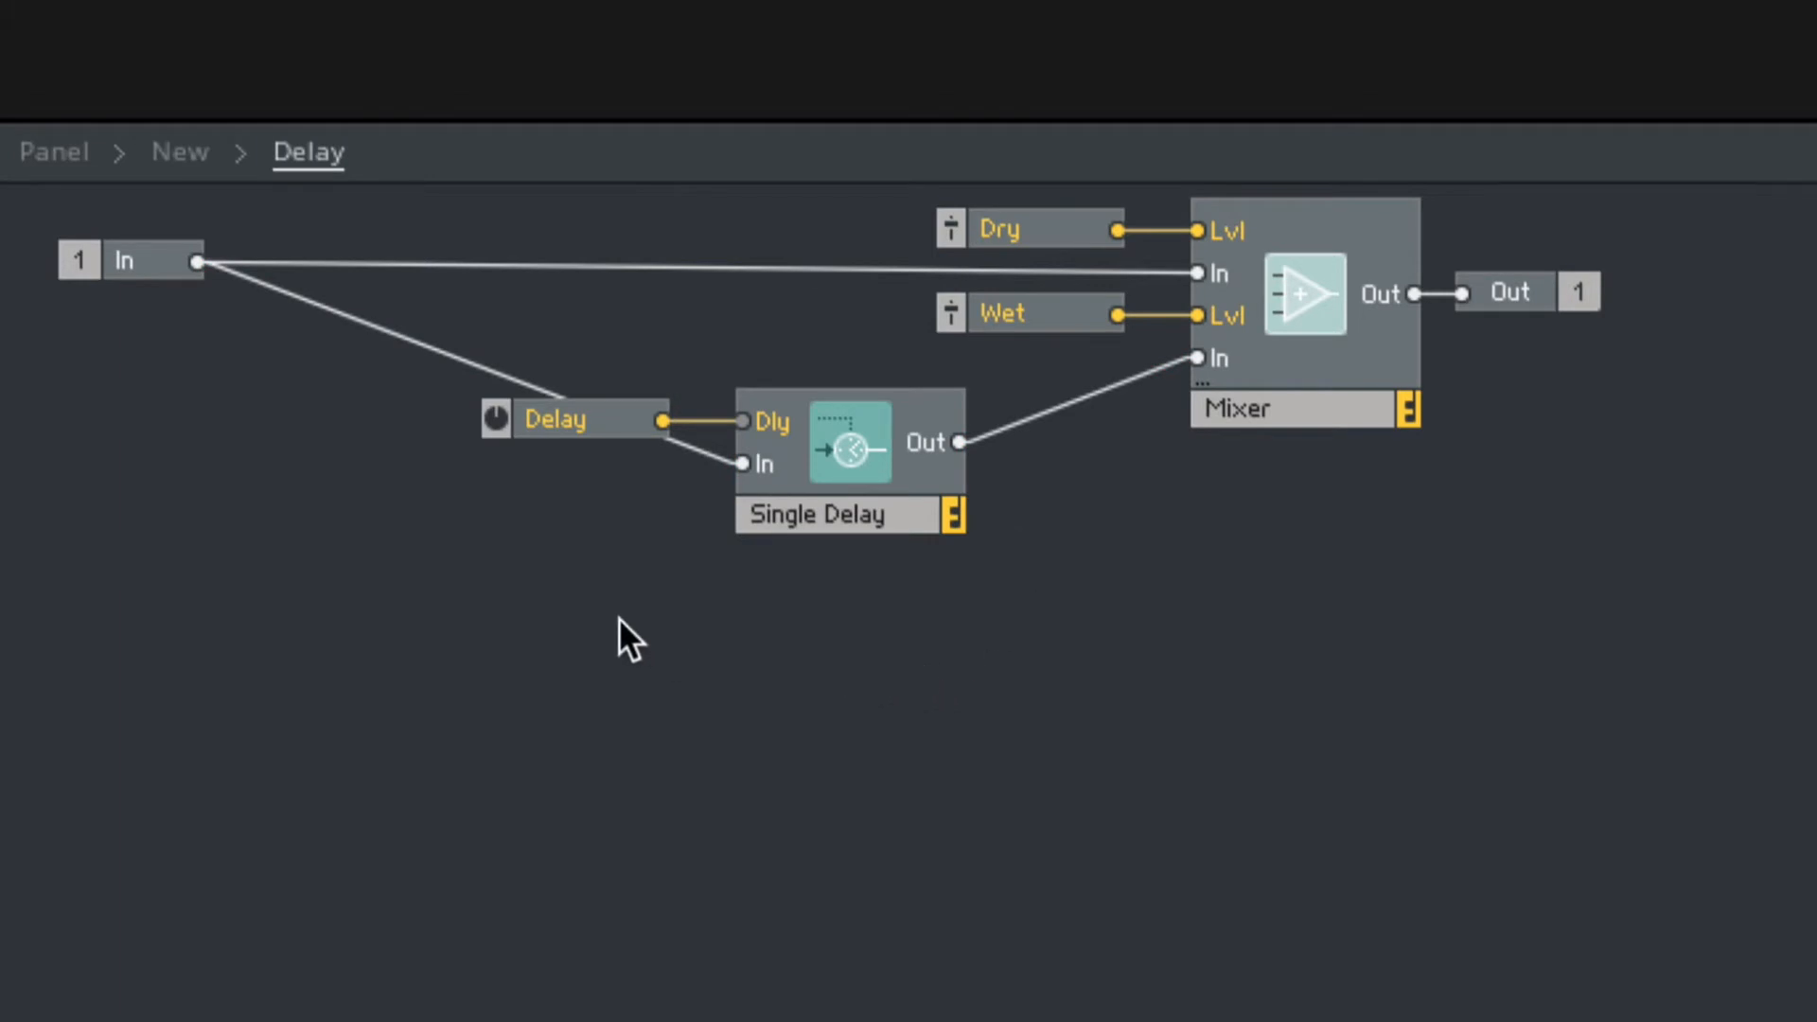
# Insert an Add module below the Delay control and route the In port through its first input into Single Delay's In.
pyautogui.doubleClick(441, 530)
pyautogui.write('add')
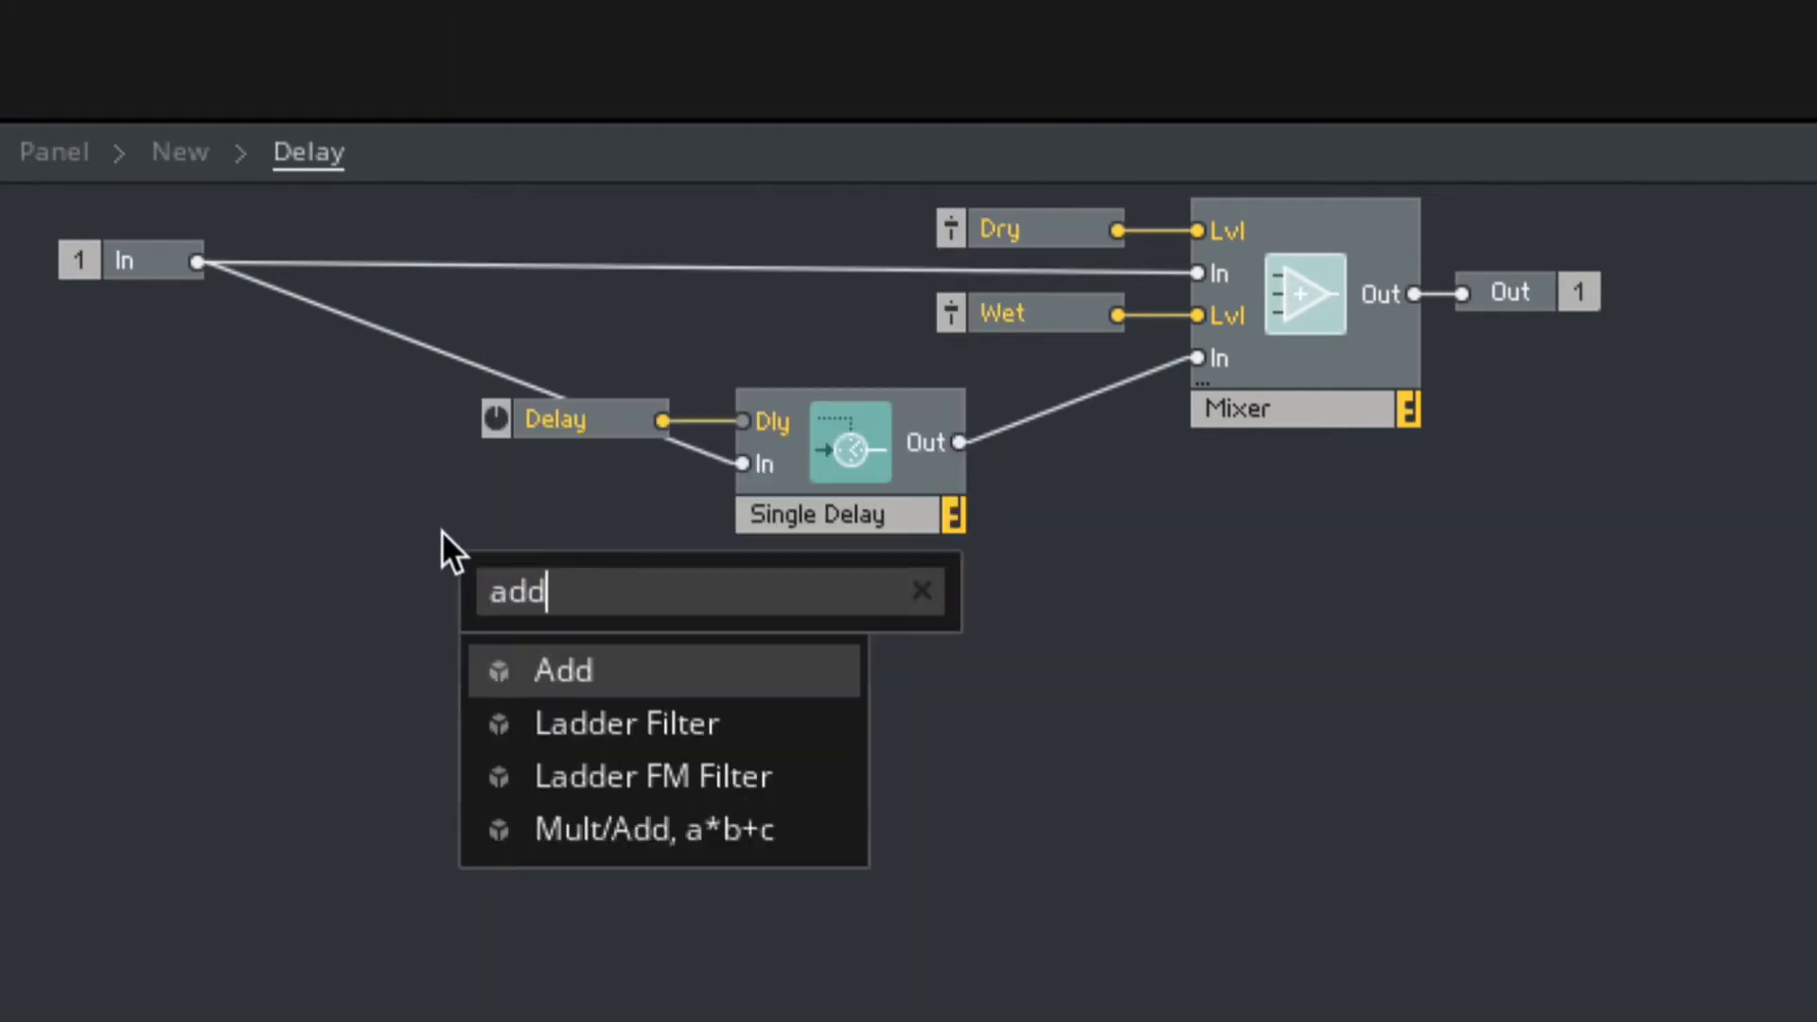
pyautogui.press('Return')
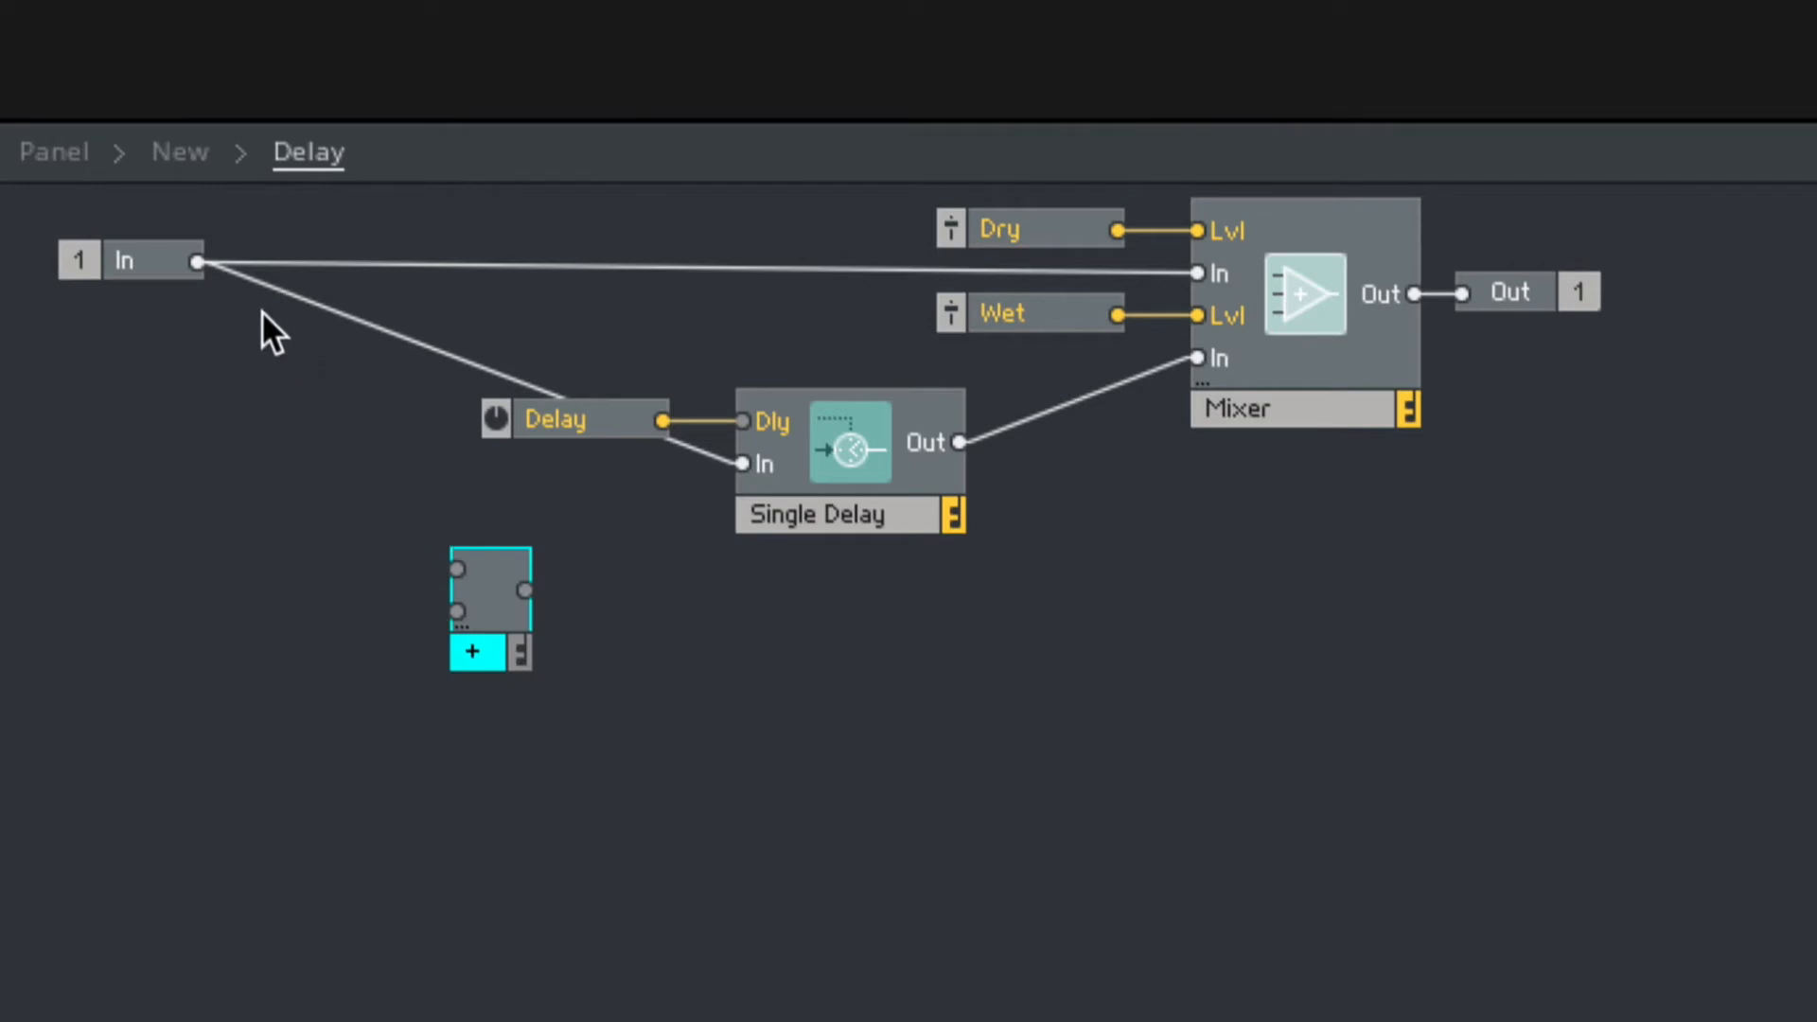
pyautogui.moveTo(190, 259); pyautogui.dragTo(354, 480)
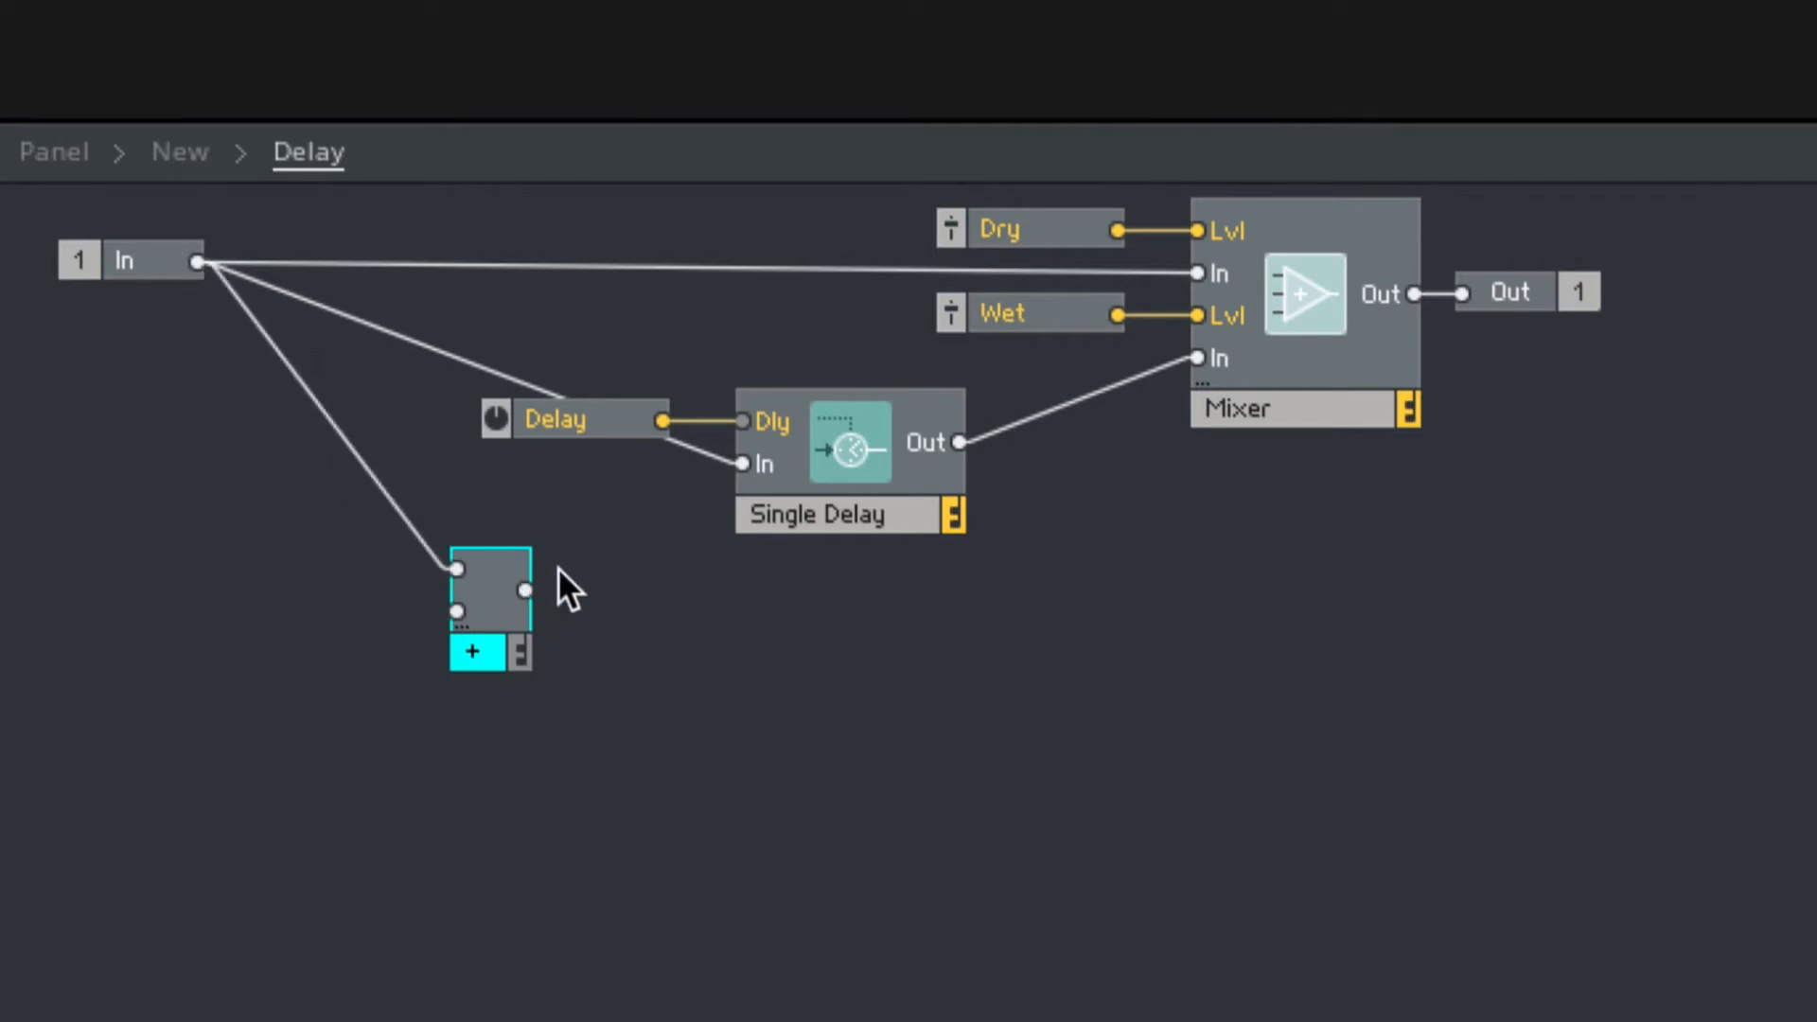
pyautogui.moveTo(525, 591); pyautogui.dragTo(742, 464)
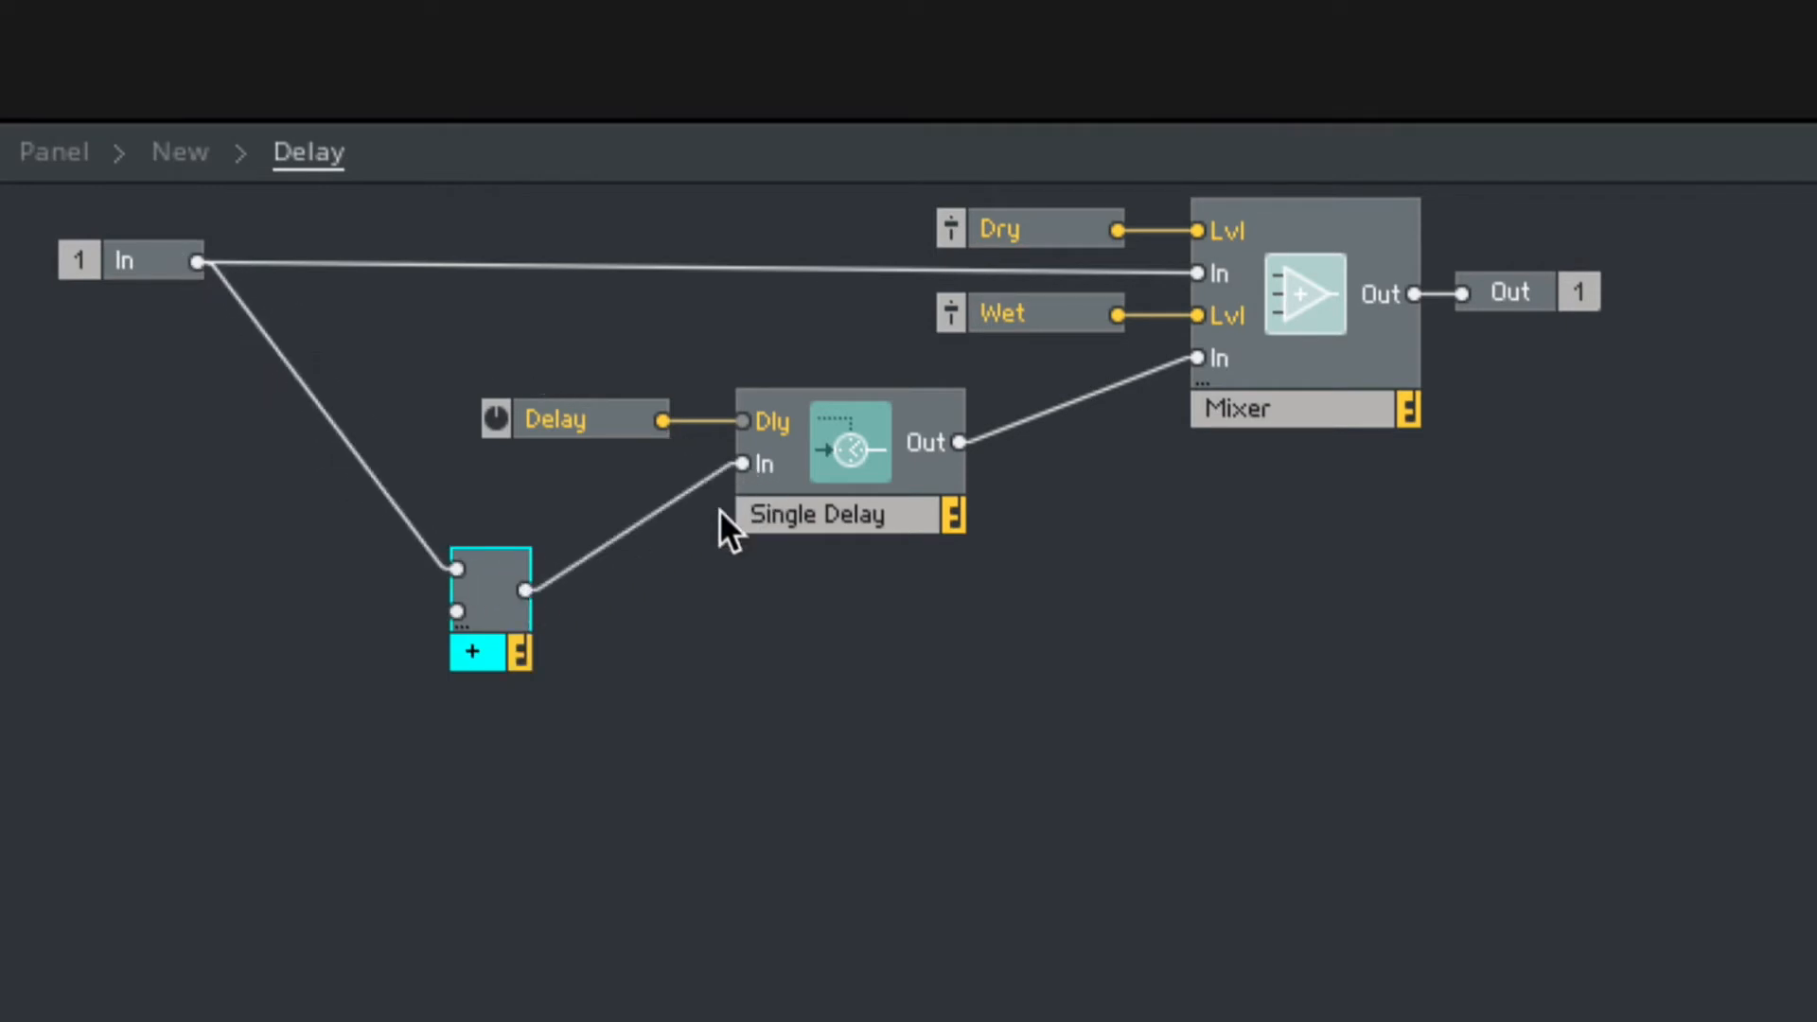
pyautogui.moveTo(475, 654); pyautogui.dragTo(467, 605)
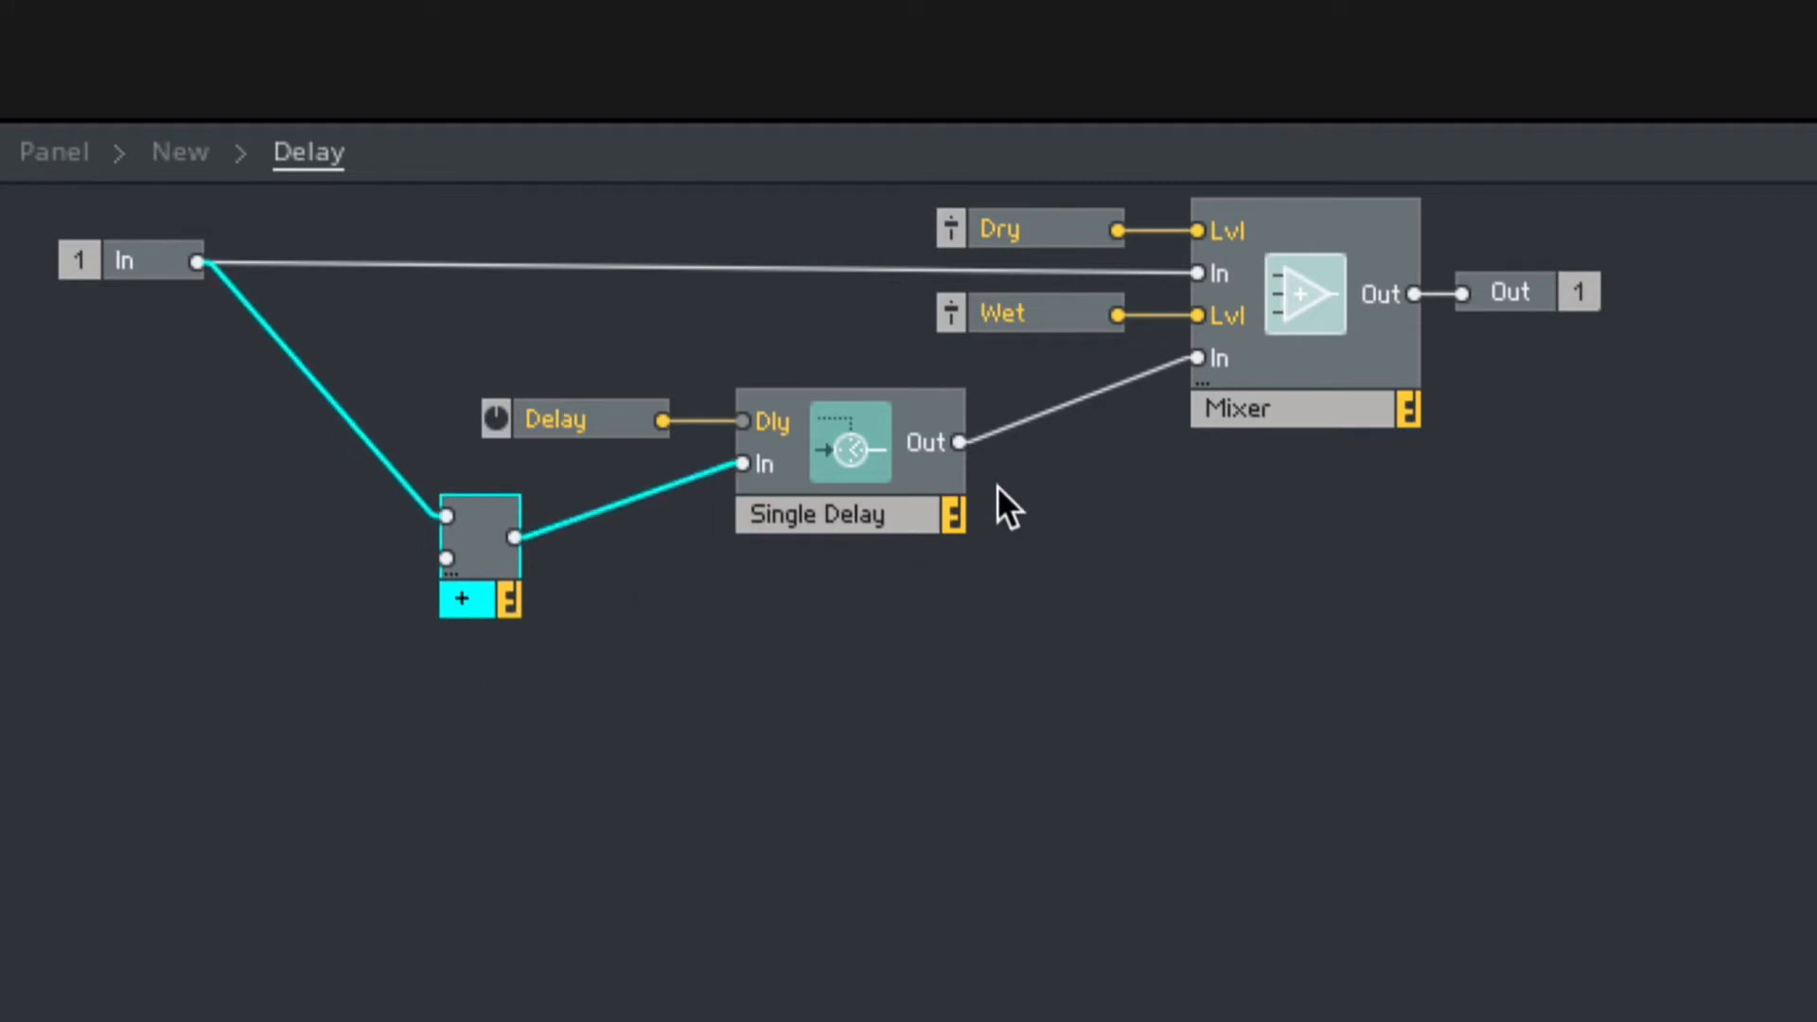
# Try a direct feedback wire from Single Delay's output to the Add module's second input, reposition the Add module, and remove the wire.
pyautogui.moveTo(960, 441); pyautogui.dragTo(916, 771)
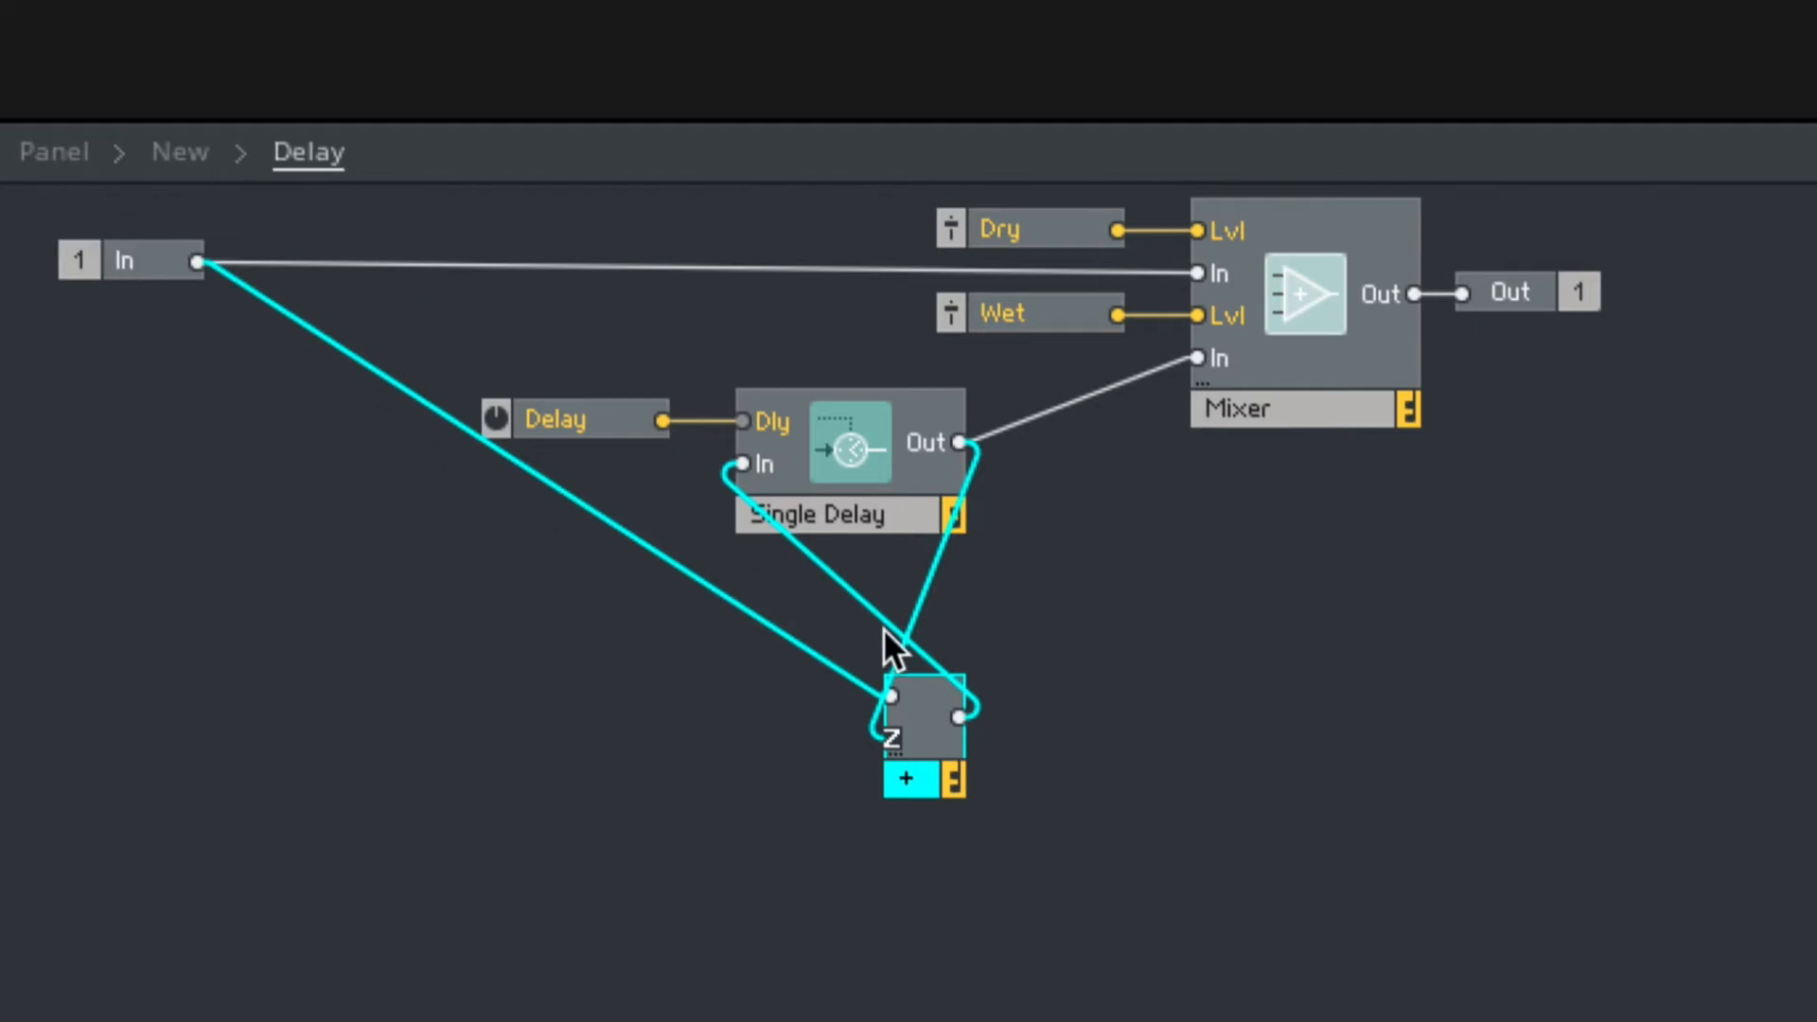
pyautogui.moveTo(904, 789); pyautogui.dragTo(582, 610)
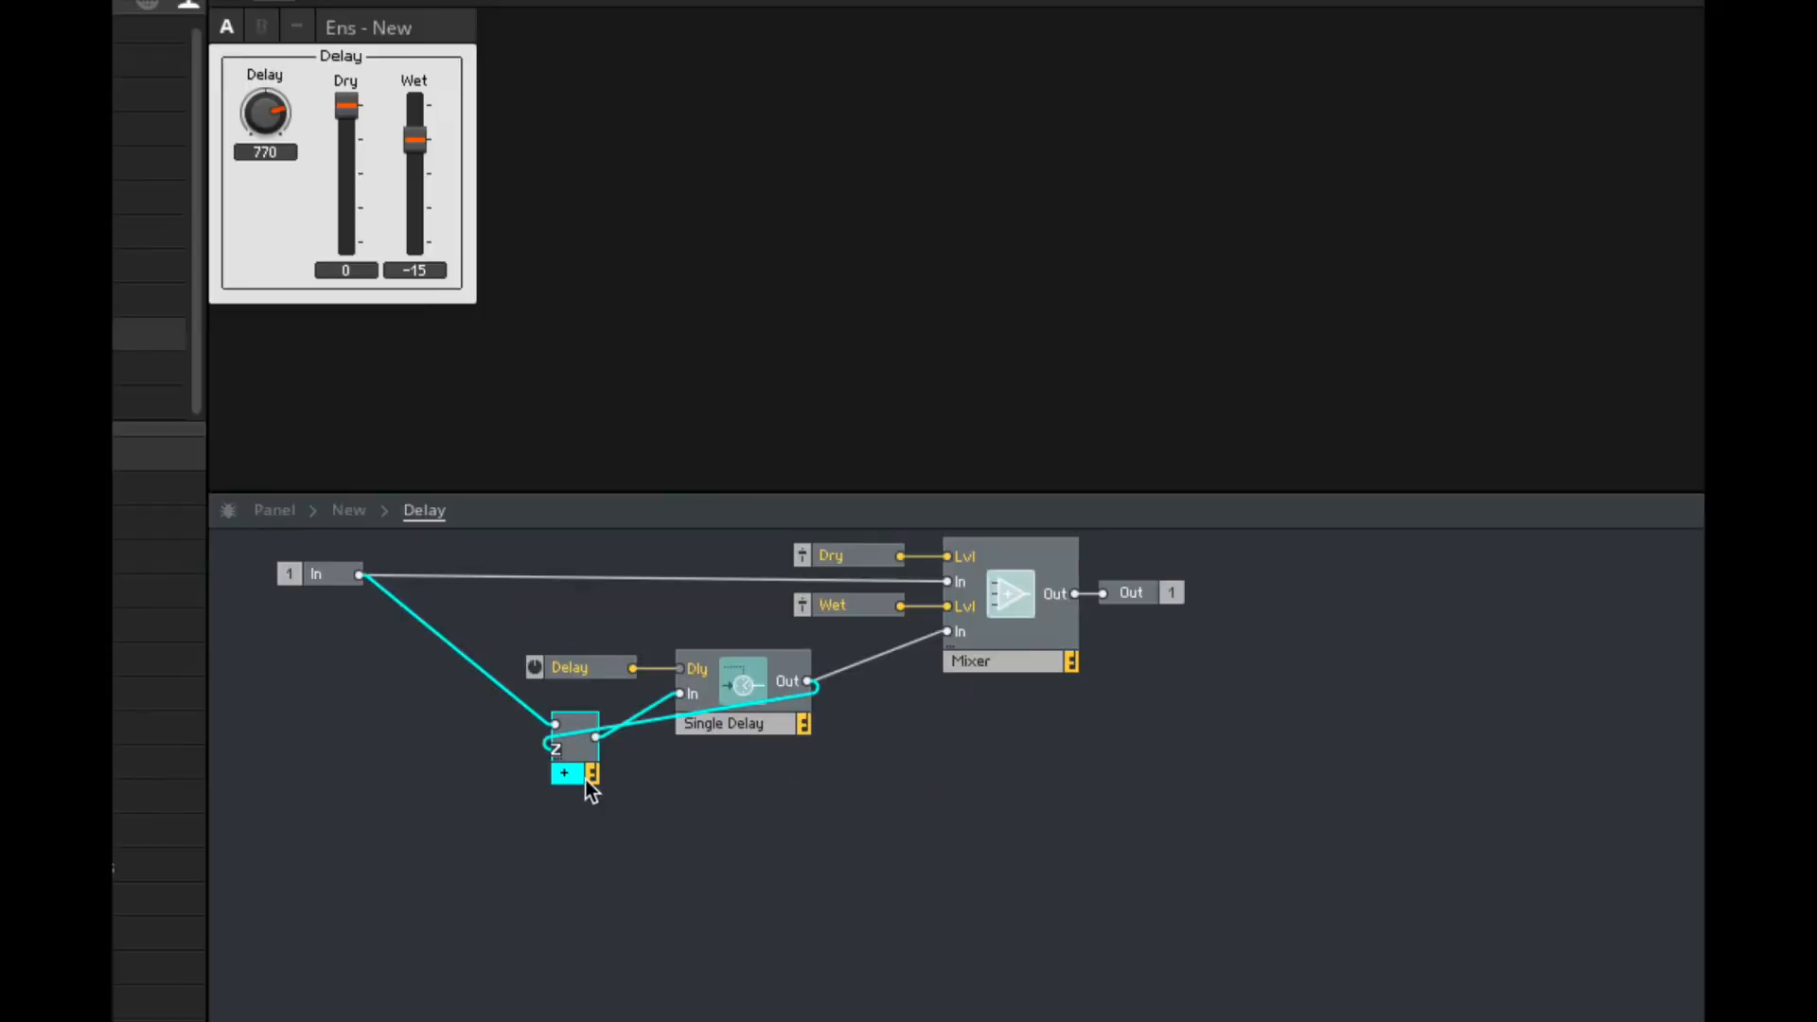
pyautogui.click(740, 834)
pyautogui.moveTo(558, 769); pyautogui.dragTo(669, 868)
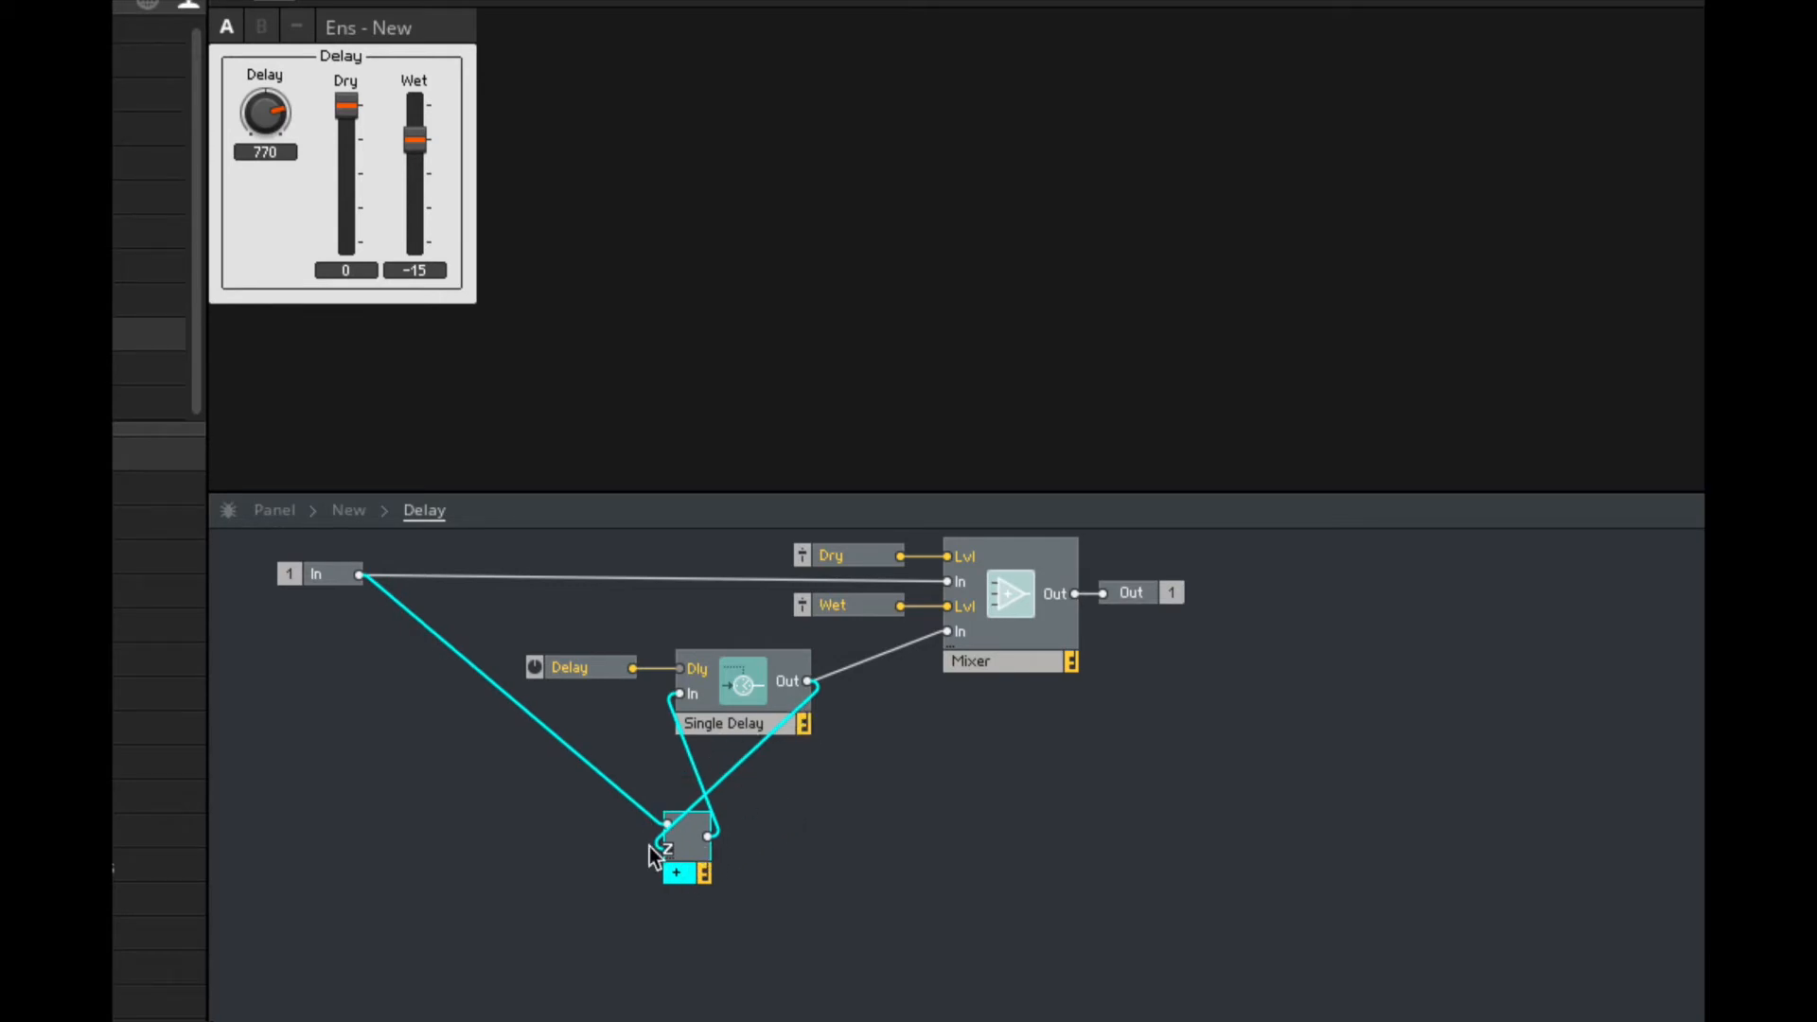
pyautogui.moveTo(678, 877); pyautogui.dragTo(579, 784)
pyautogui.click(702, 799)
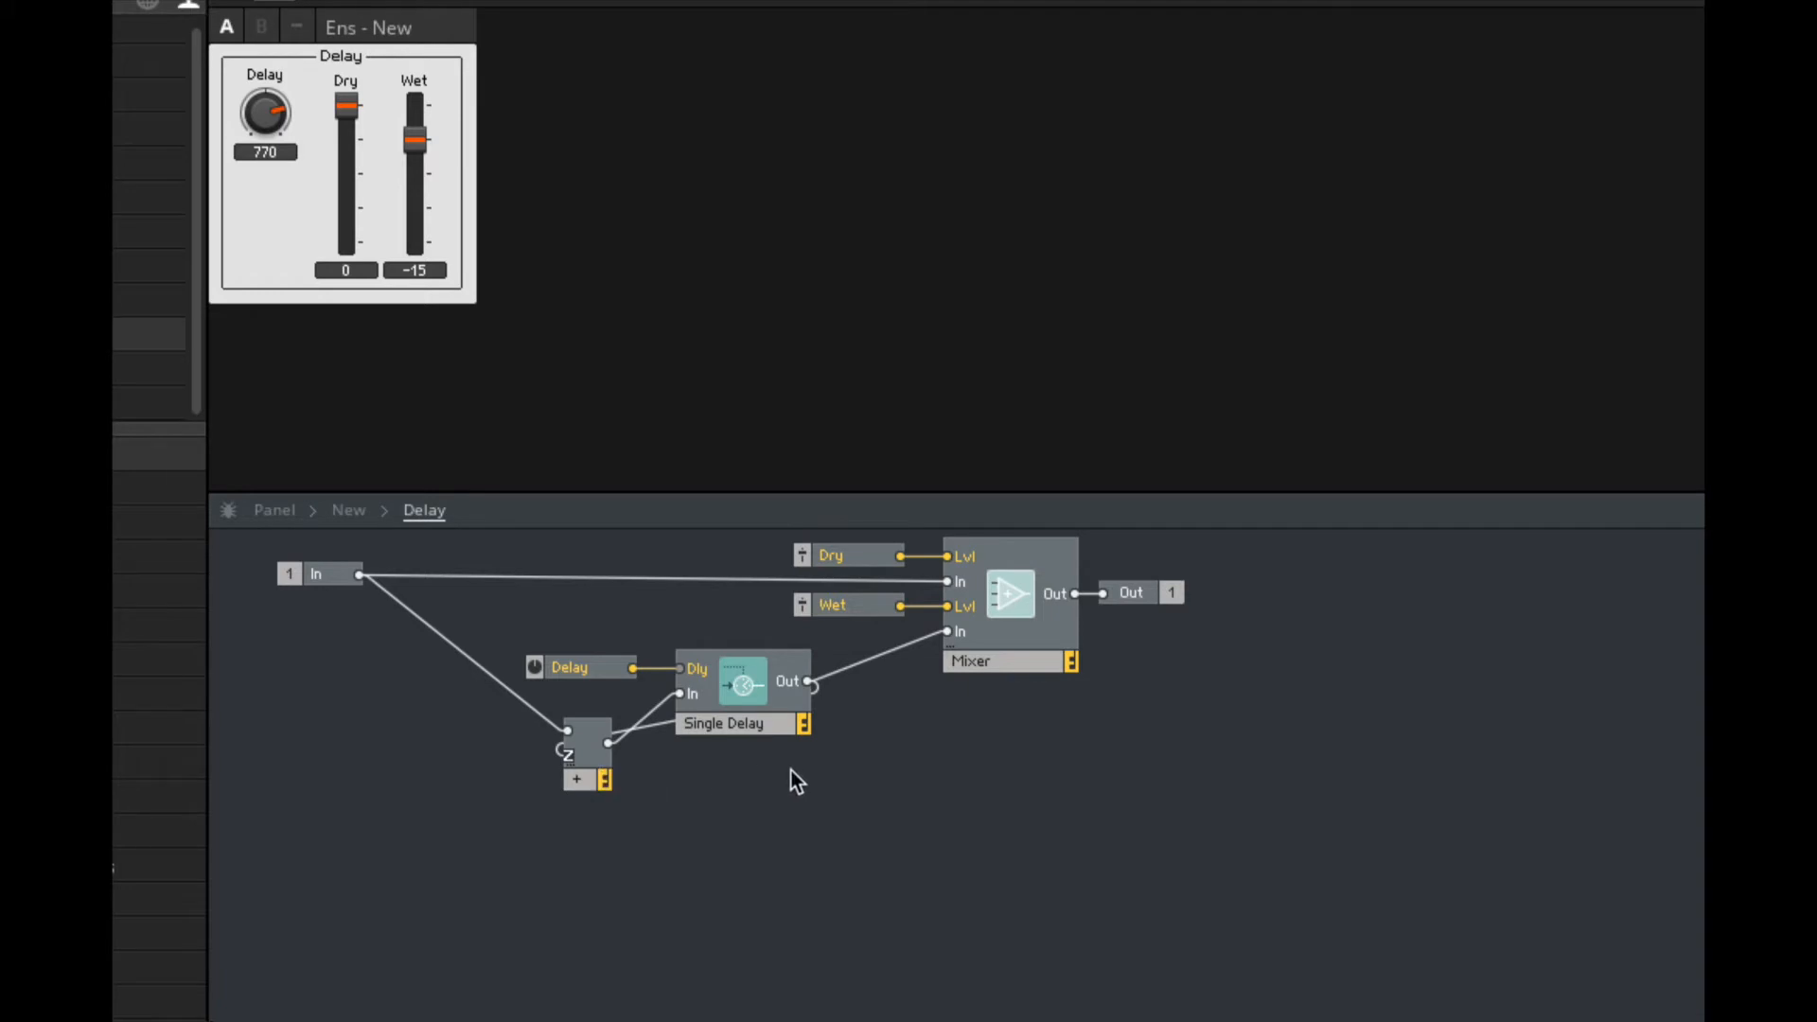
pyautogui.click(657, 723)
pyautogui.press('Delete')
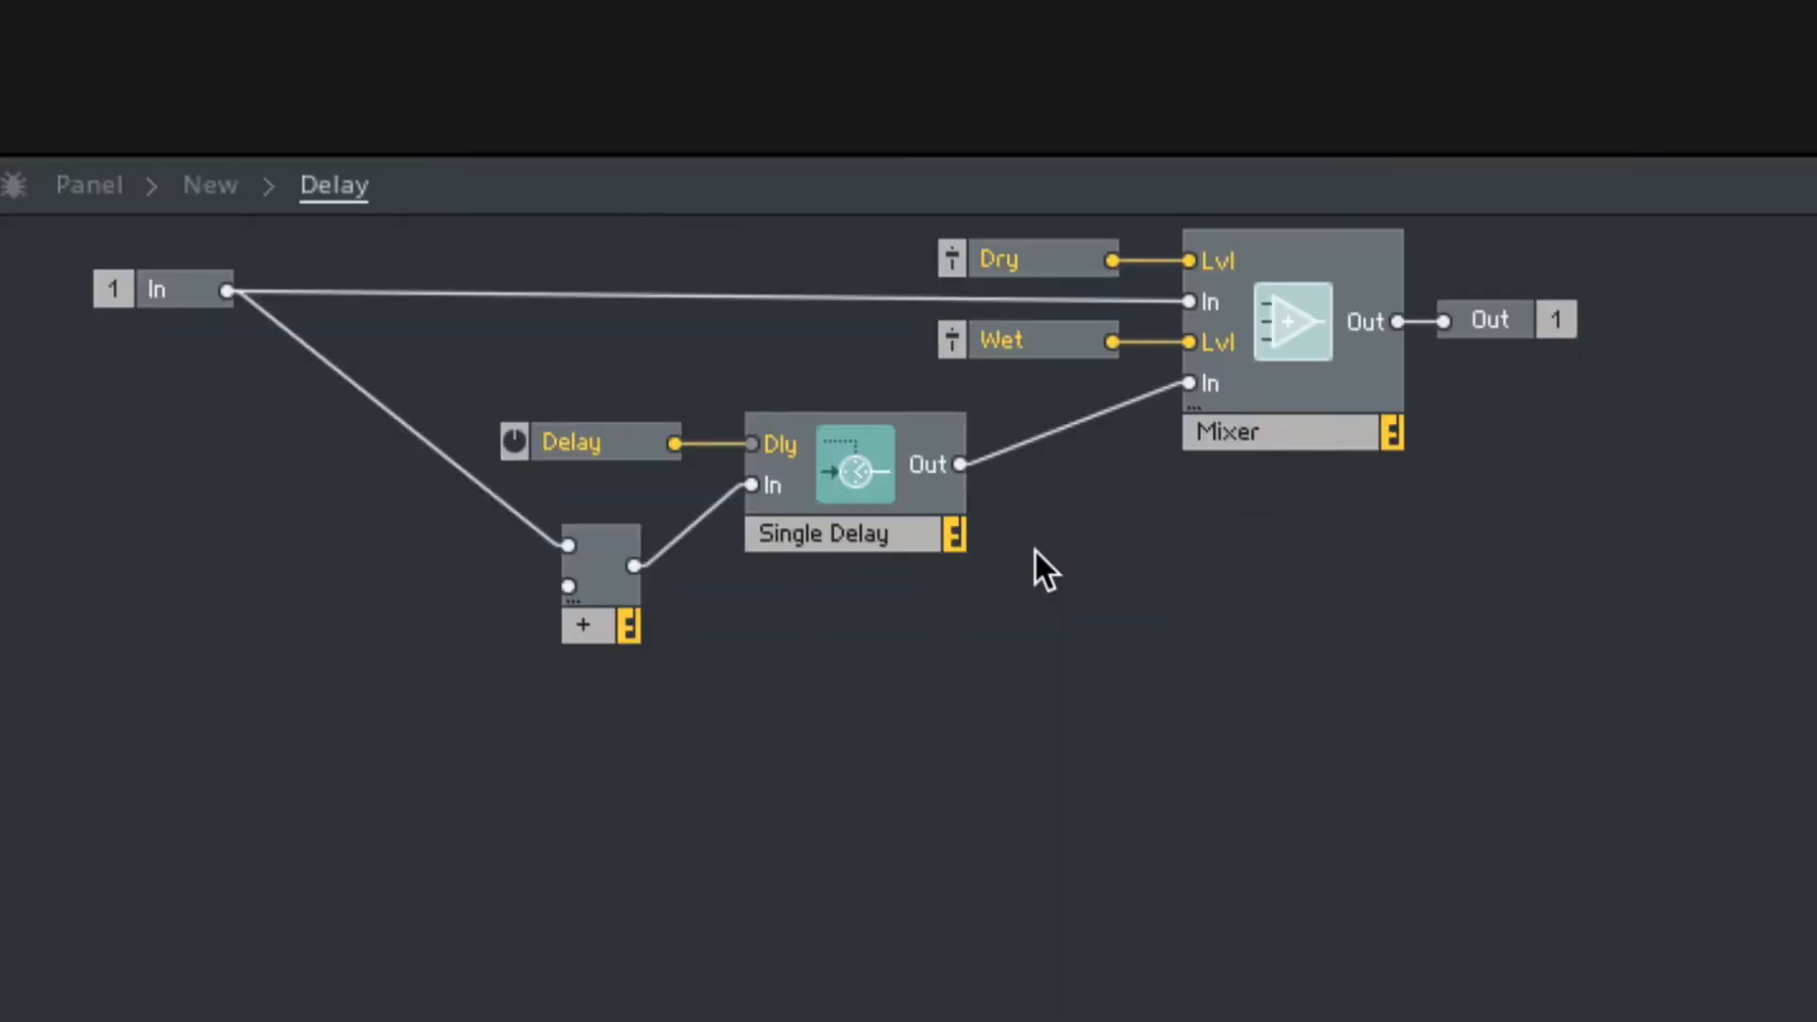
# Add a Multiply module below Single Delay and connect Single Delay's output to its first input.
pyautogui.rightClick(855, 732)
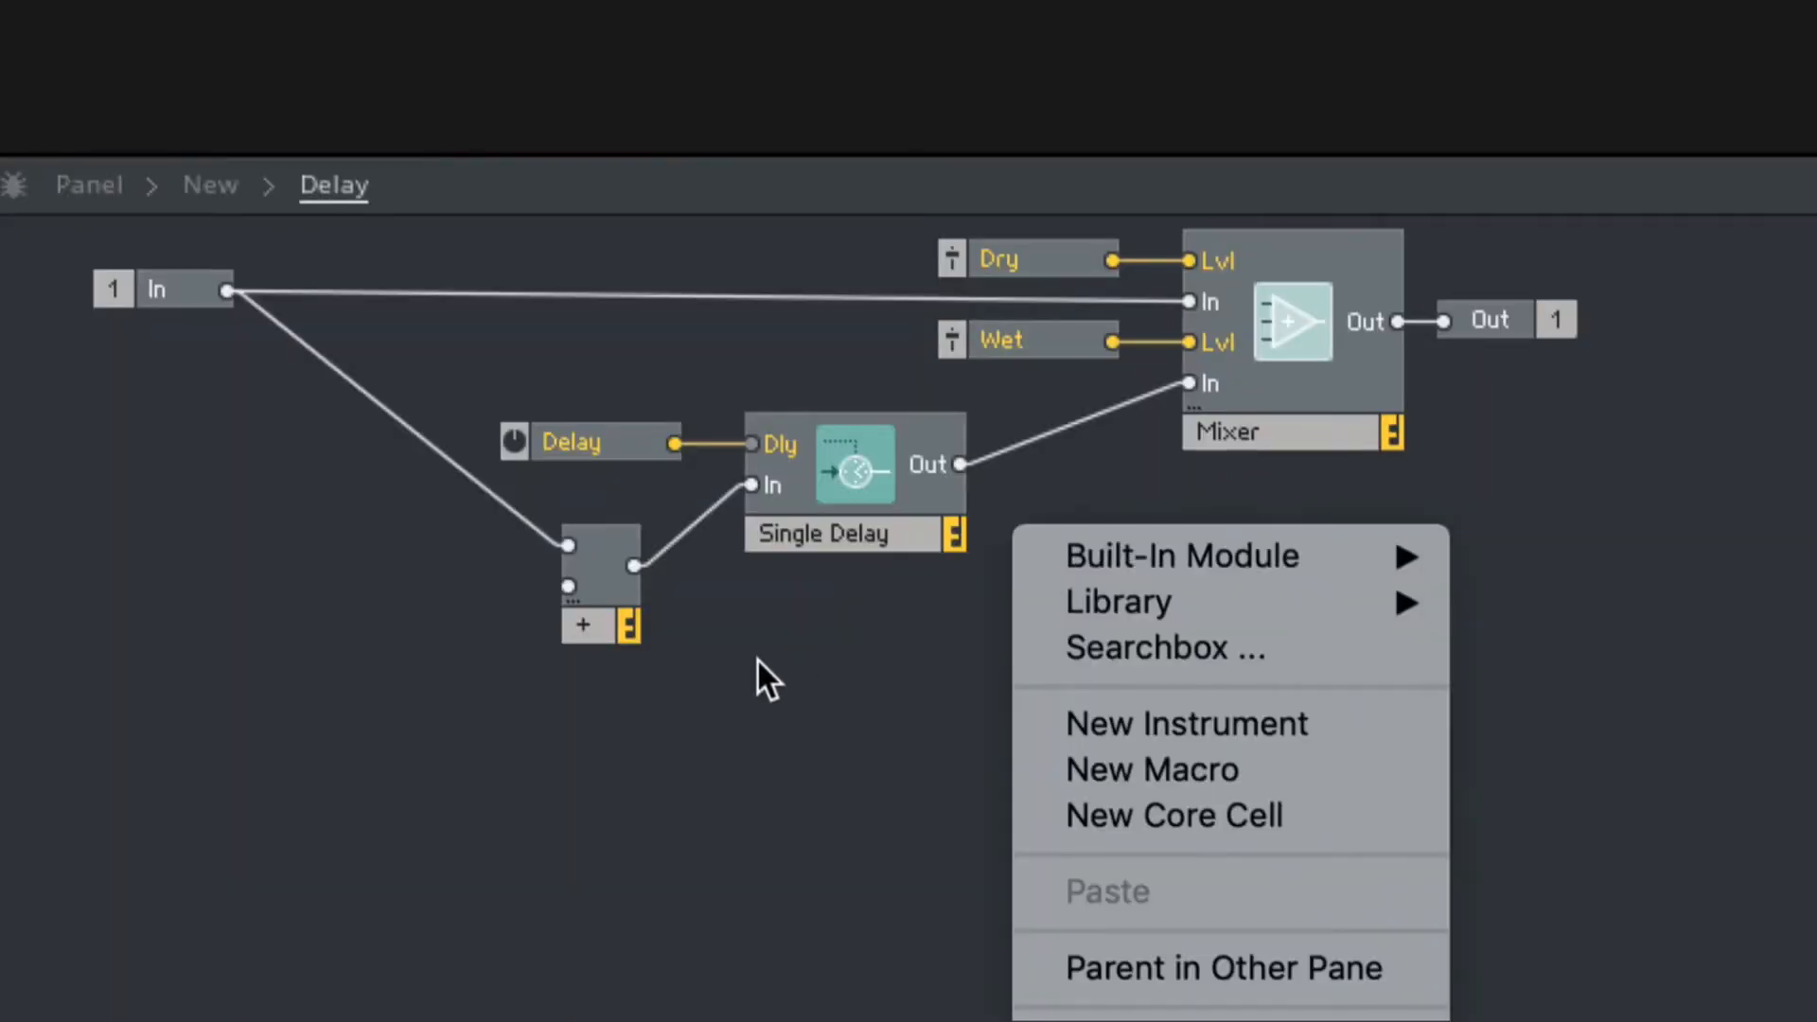
pyautogui.click(978, 673)
pyautogui.doubleClick(1090, 648)
pyautogui.write('multiply')
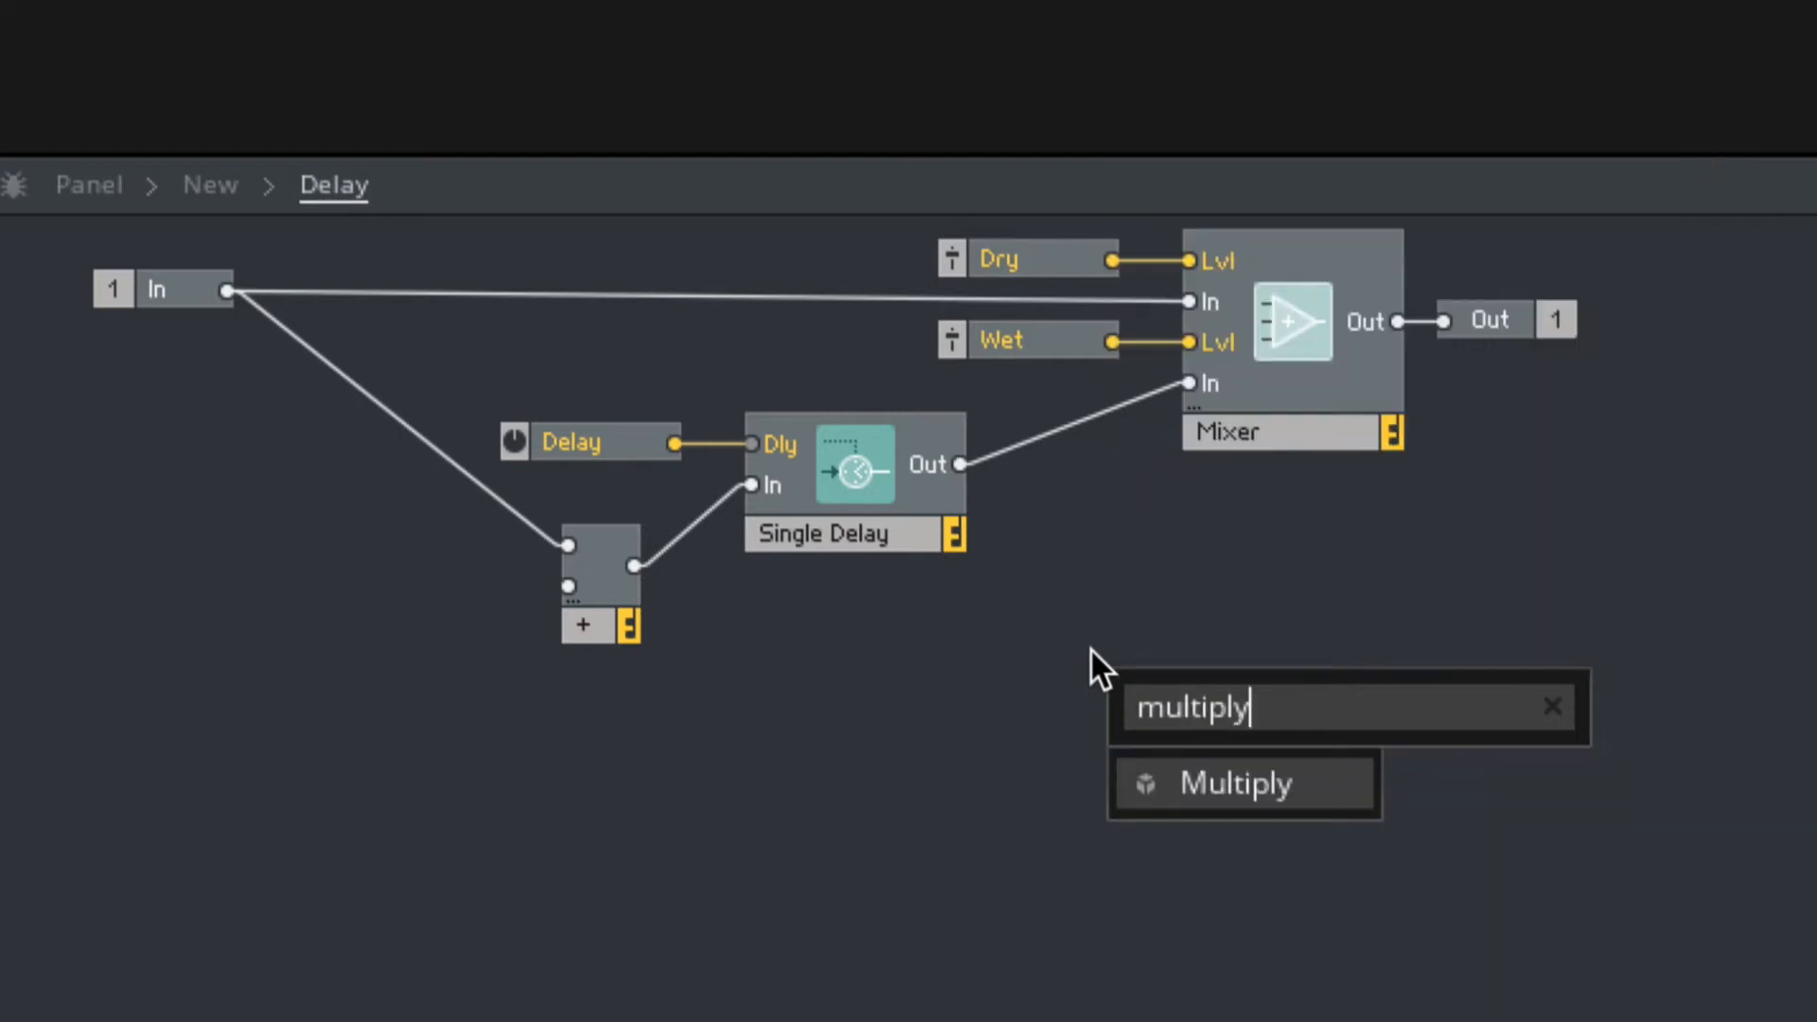
pyautogui.press('Return')
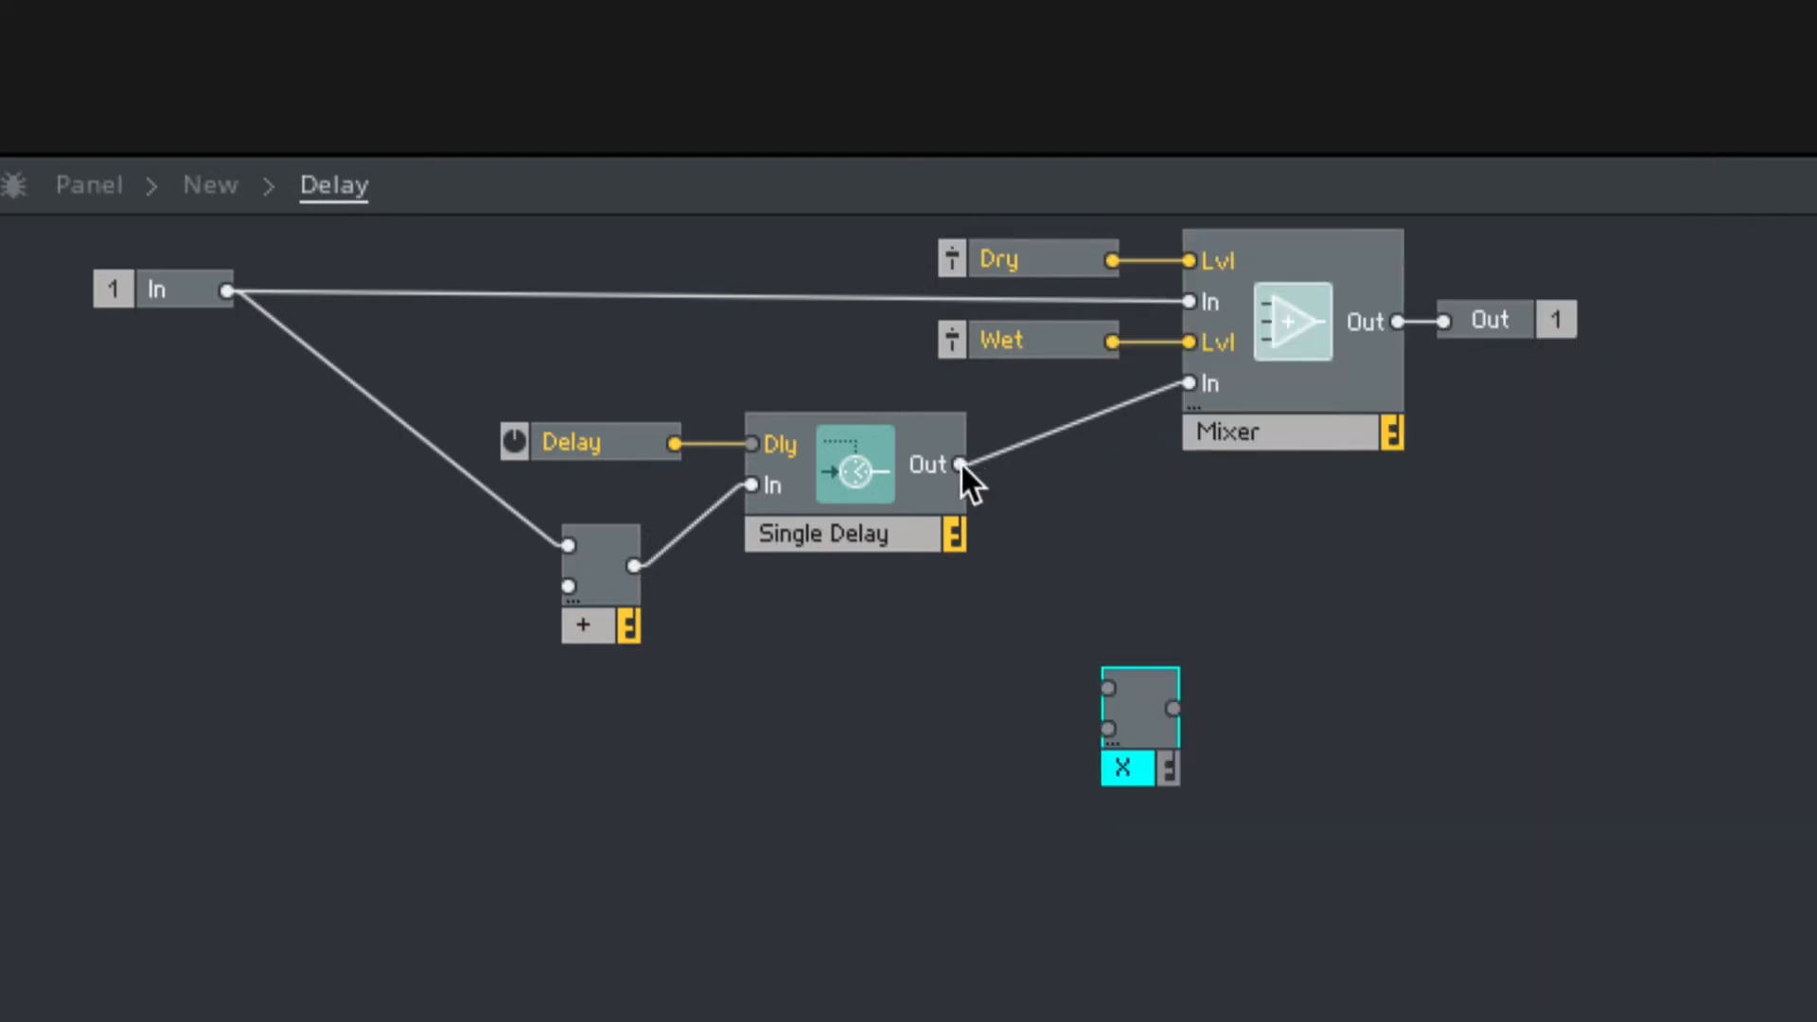
pyautogui.moveTo(960, 463); pyautogui.dragTo(1107, 688)
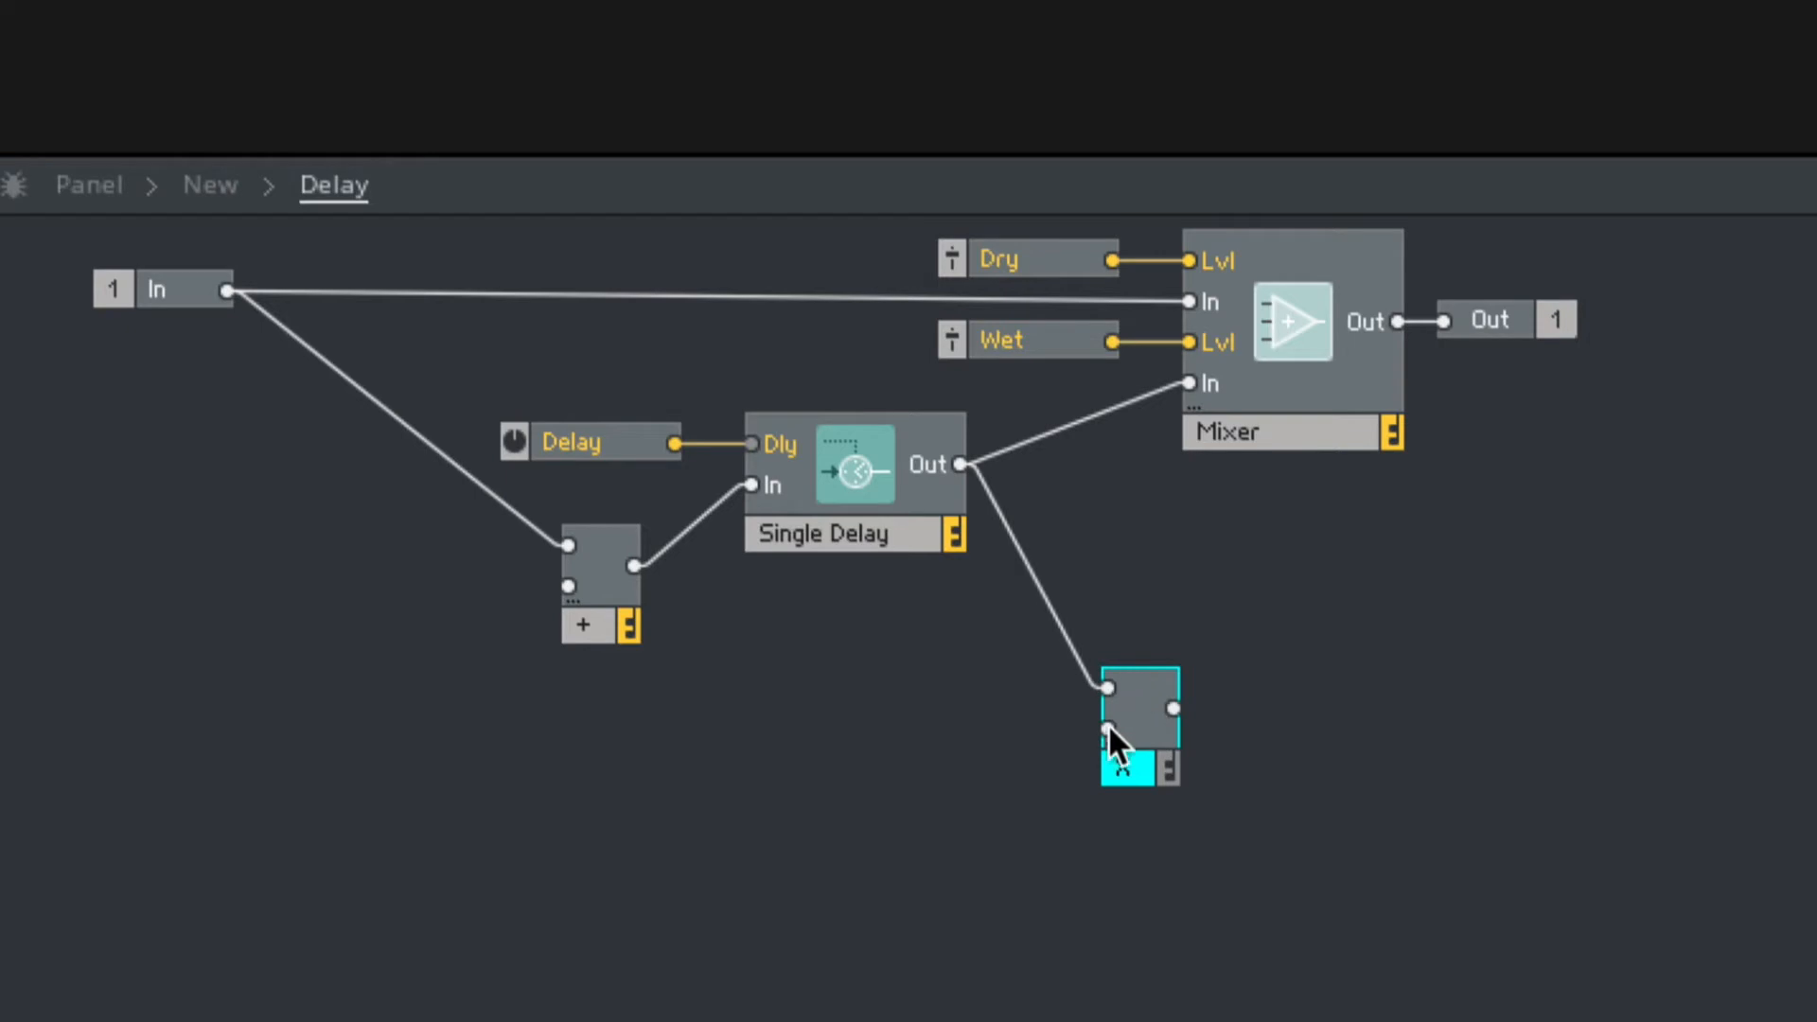
# Create a control named Feedback for Multiply's second input and wire Multiply's output to the Add module's second input.
pyautogui.rightClick(1110, 729)
pyautogui.click(1150, 734)
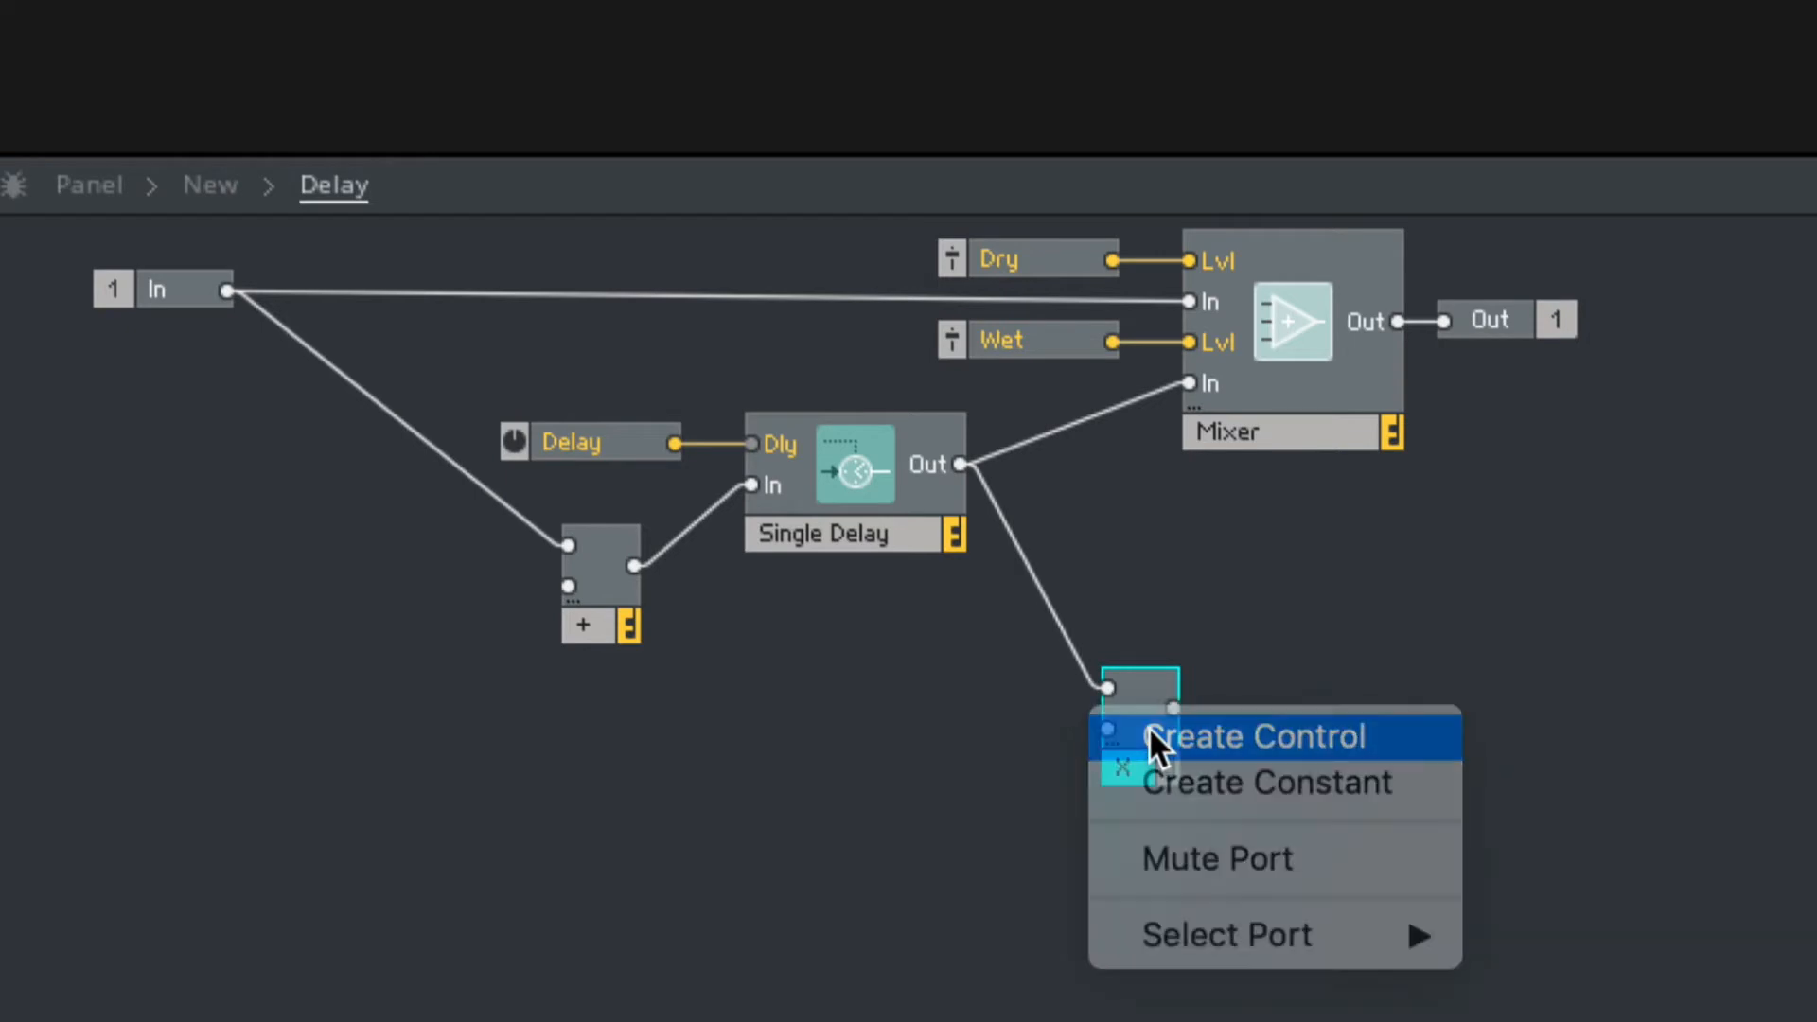
pyautogui.doubleClick(956, 719)
pyautogui.write('F')
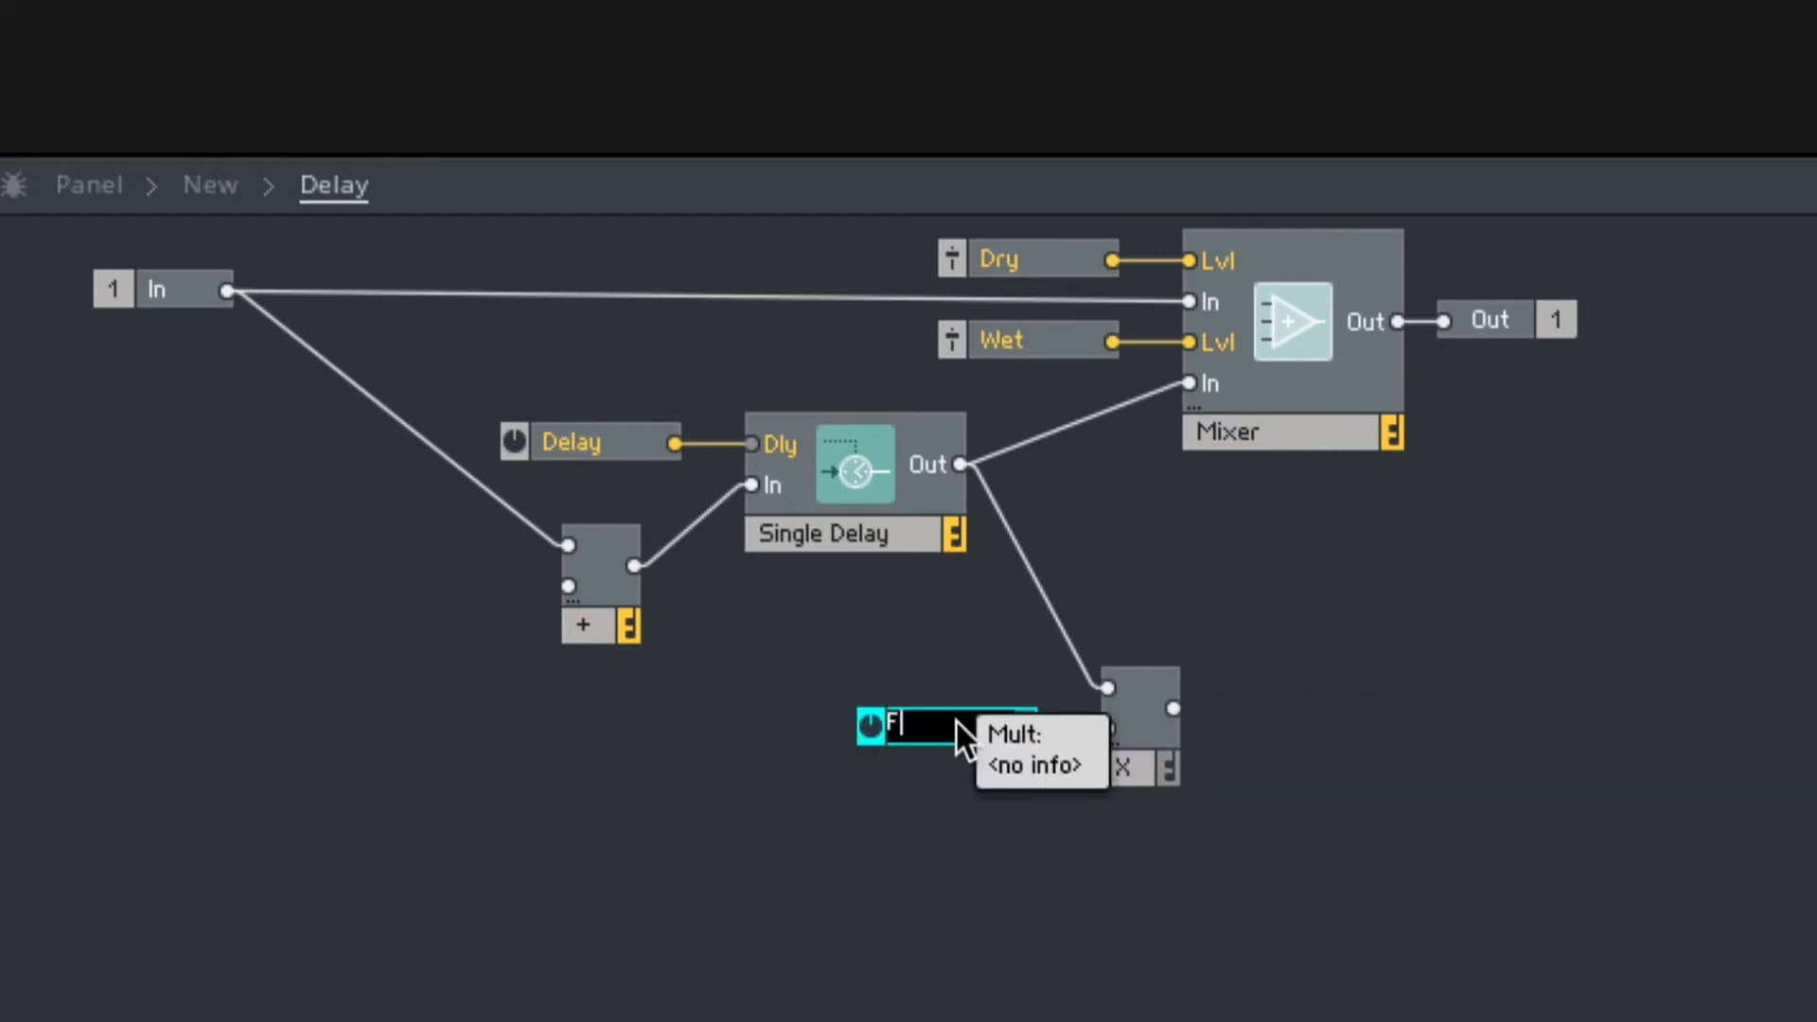
pyautogui.write('eedback')
pyautogui.press('Return')
pyautogui.moveTo(1175, 706); pyautogui.dragTo(553, 589)
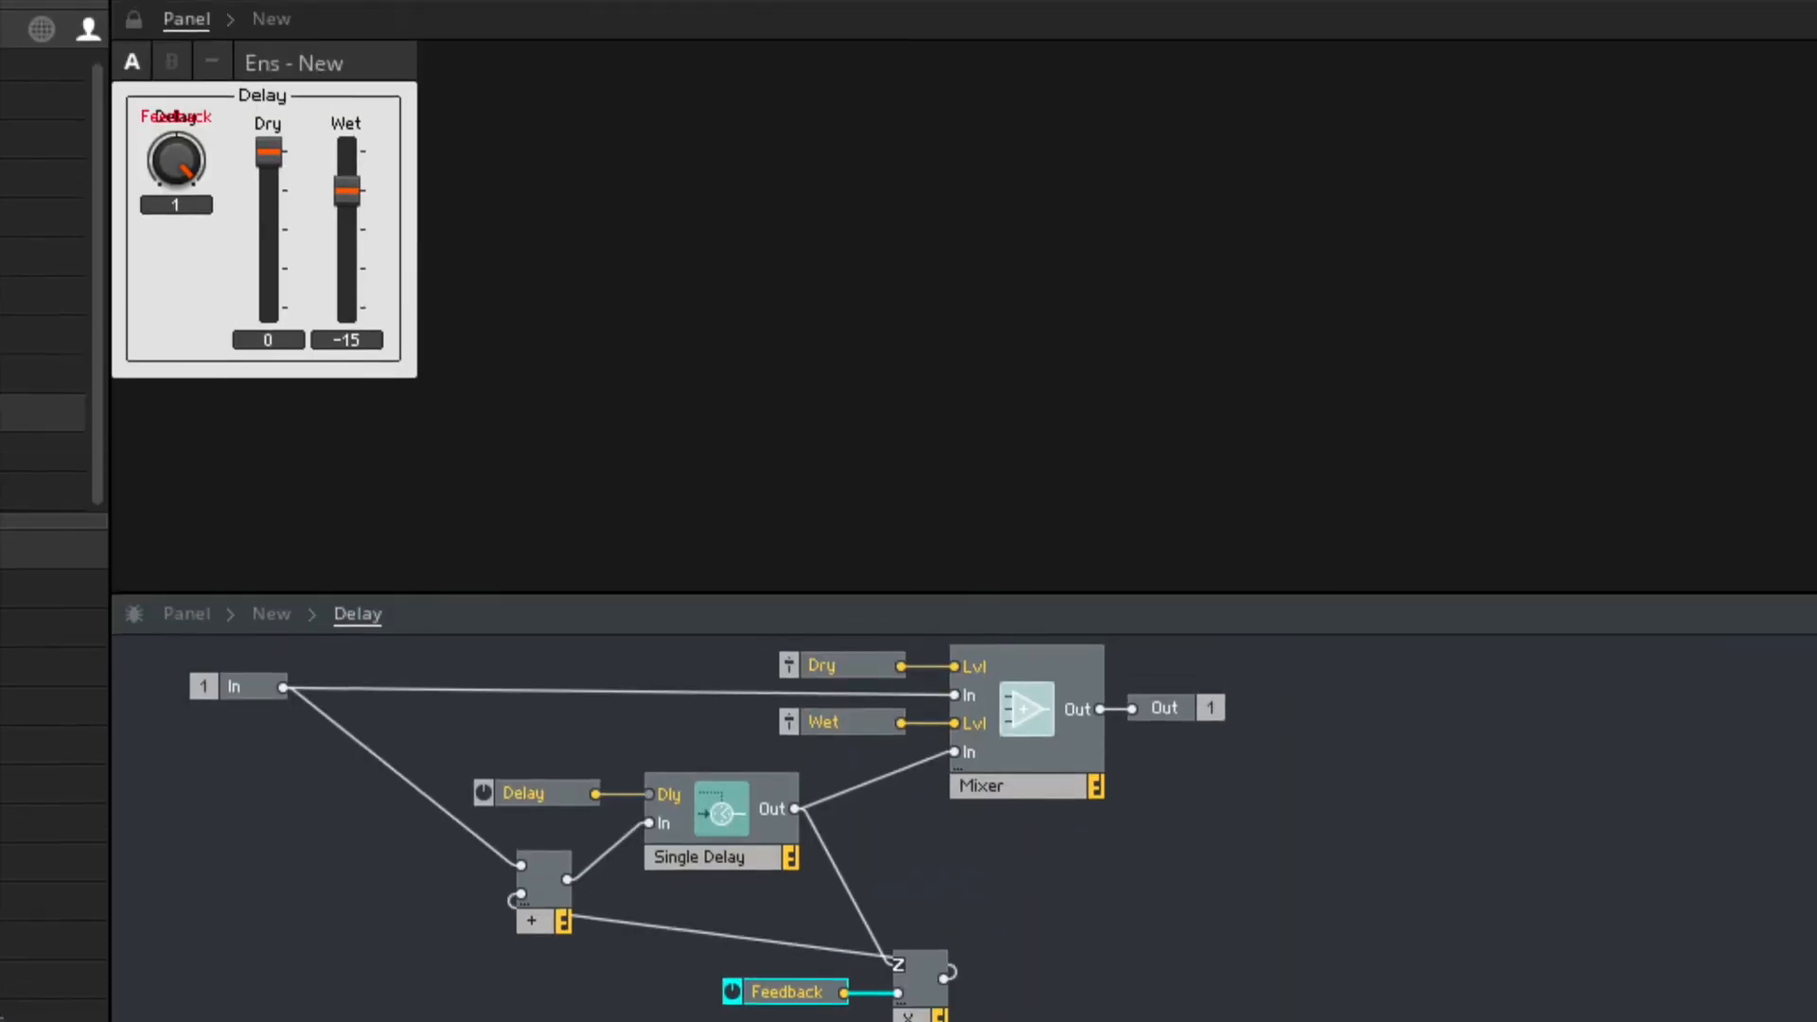
# Unlock the panel to place the Feedback knob under Delay, and set Feedback to 0.73 and Delay to 160.
pyautogui.click(133, 20)
pyautogui.moveTo(179, 122); pyautogui.dragTo(174, 233)
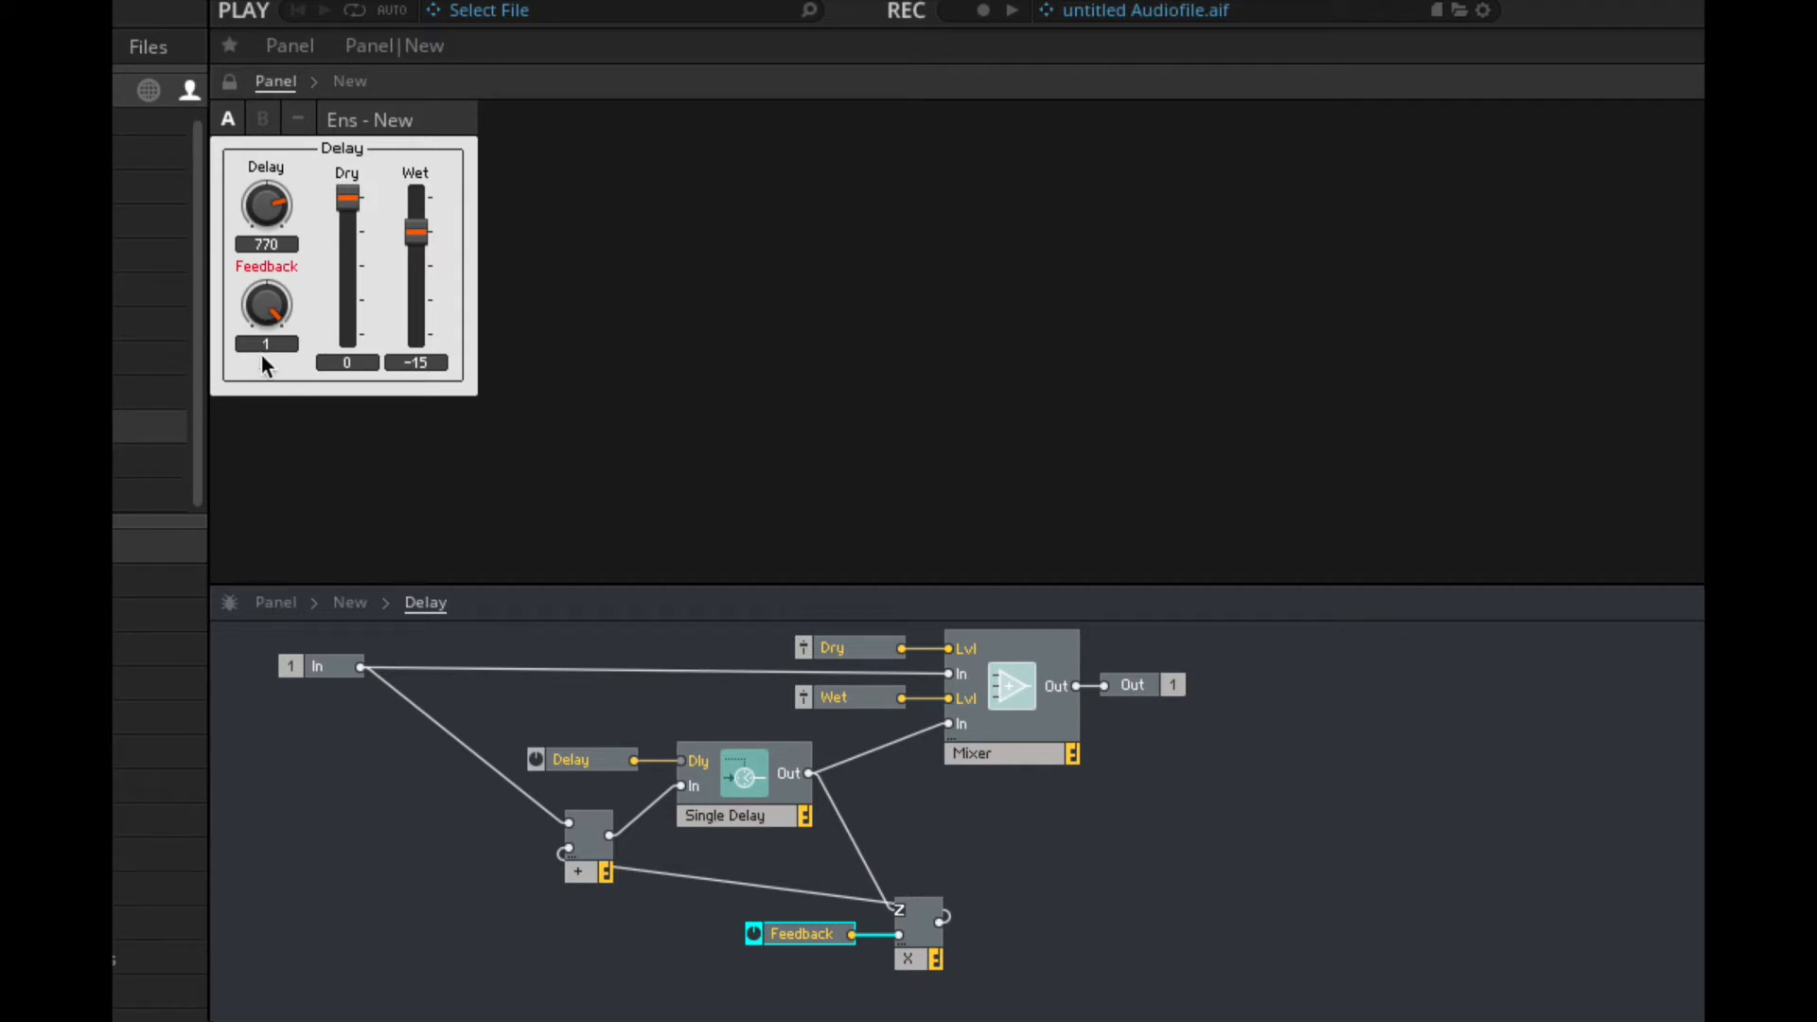
pyautogui.moveTo(267, 308); pyautogui.dragTo(267, 348)
pyautogui.moveTo(255, 212); pyautogui.dragTo(265, 320)
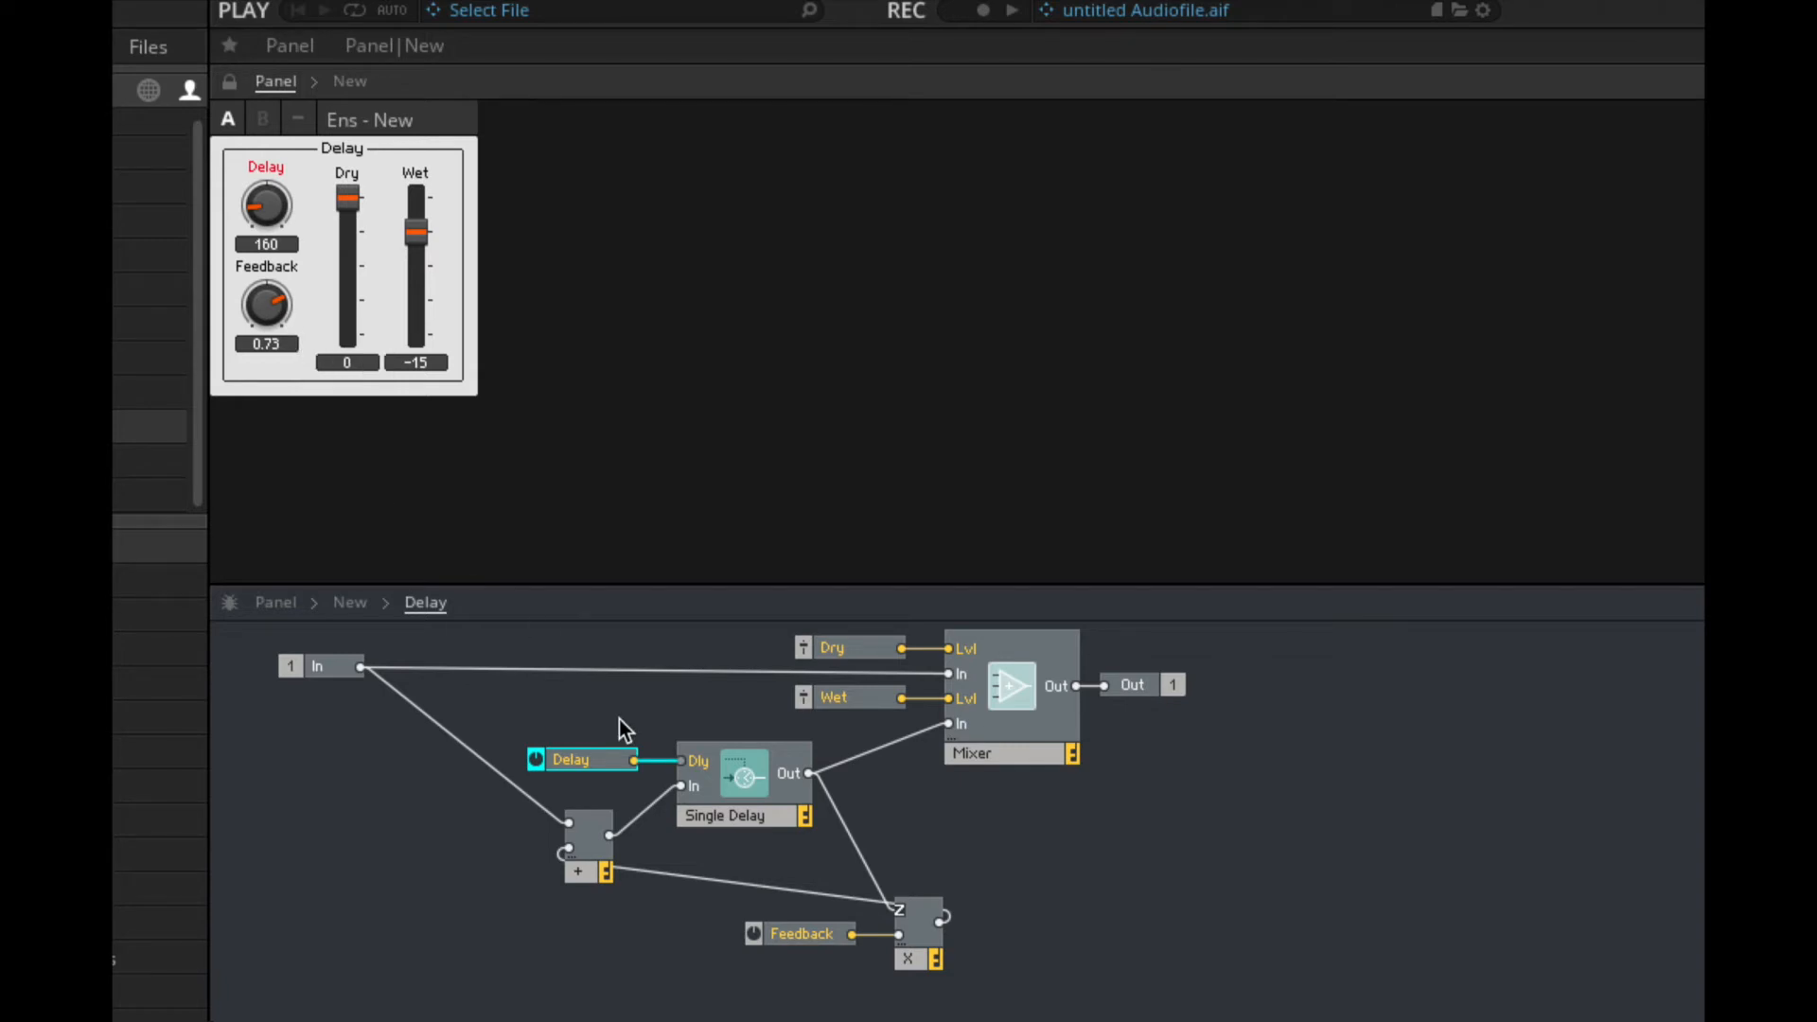
# Move the Feedback control and Multiply module left so they sit beneath Single Delay.
pyautogui.moveTo(970, 989); pyautogui.dragTo(812, 890)
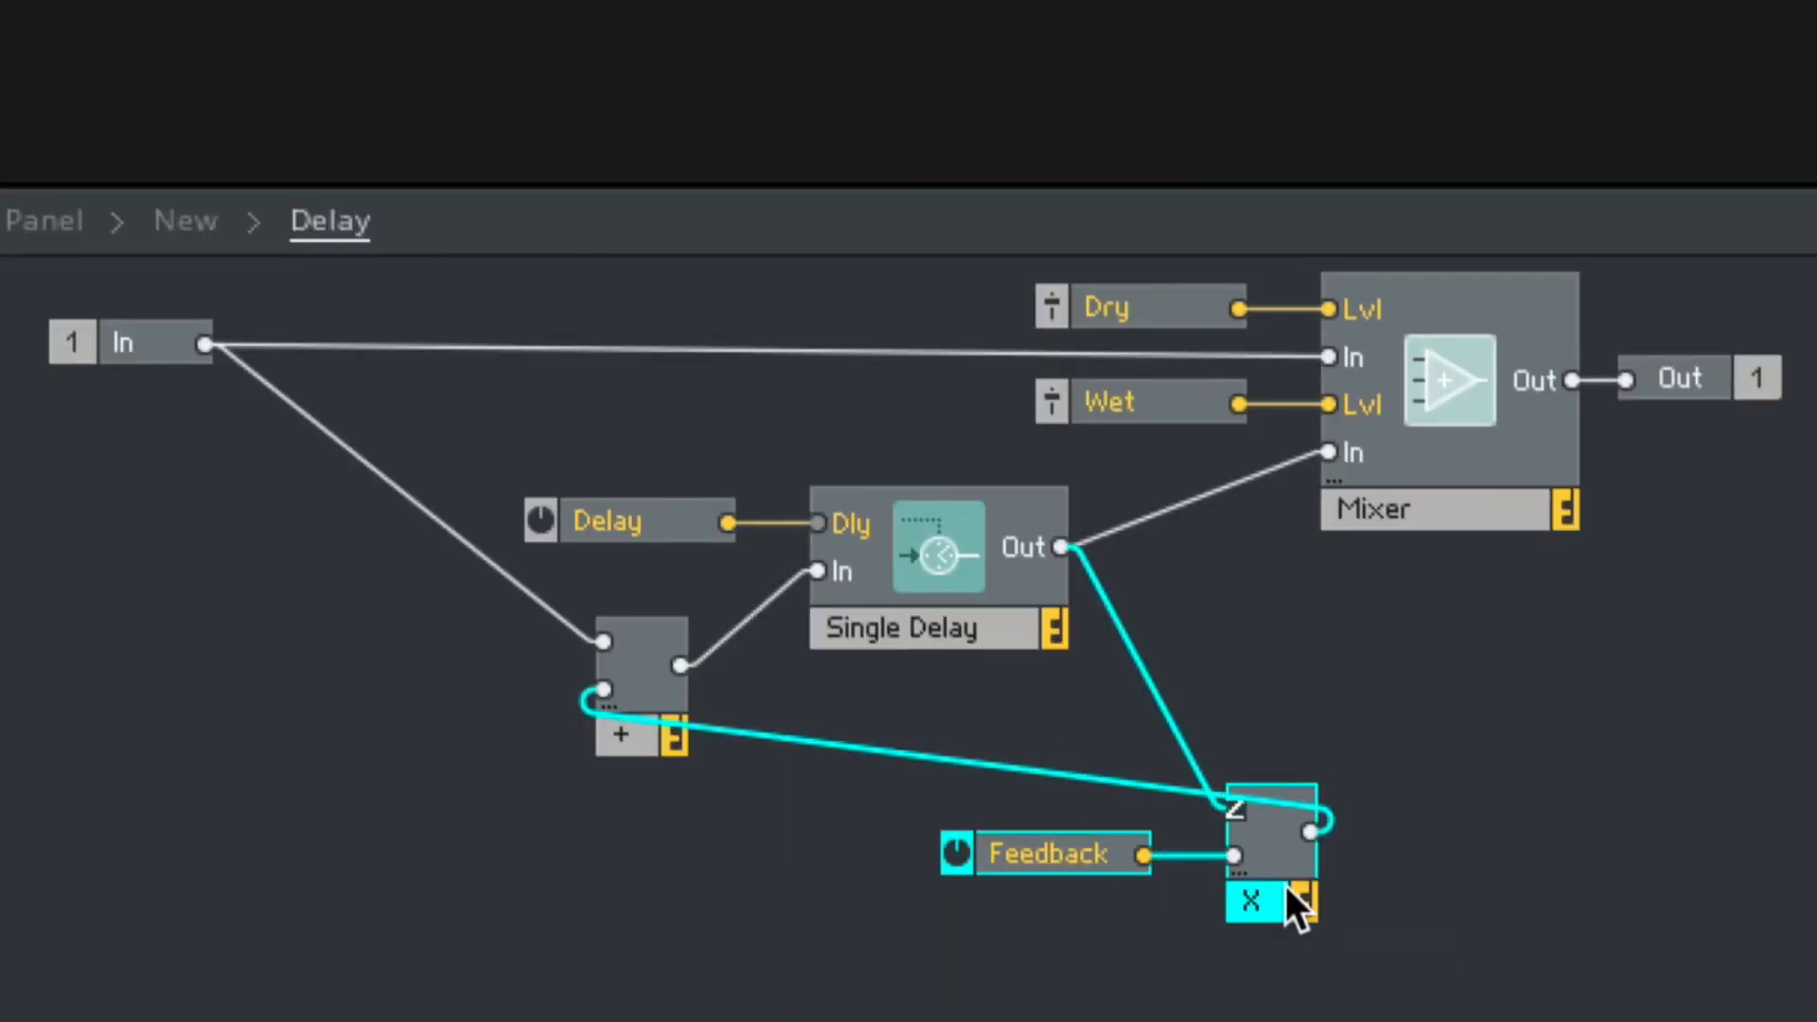
pyautogui.moveTo(1285, 883); pyautogui.dragTo(969, 923)
pyautogui.click(889, 894)
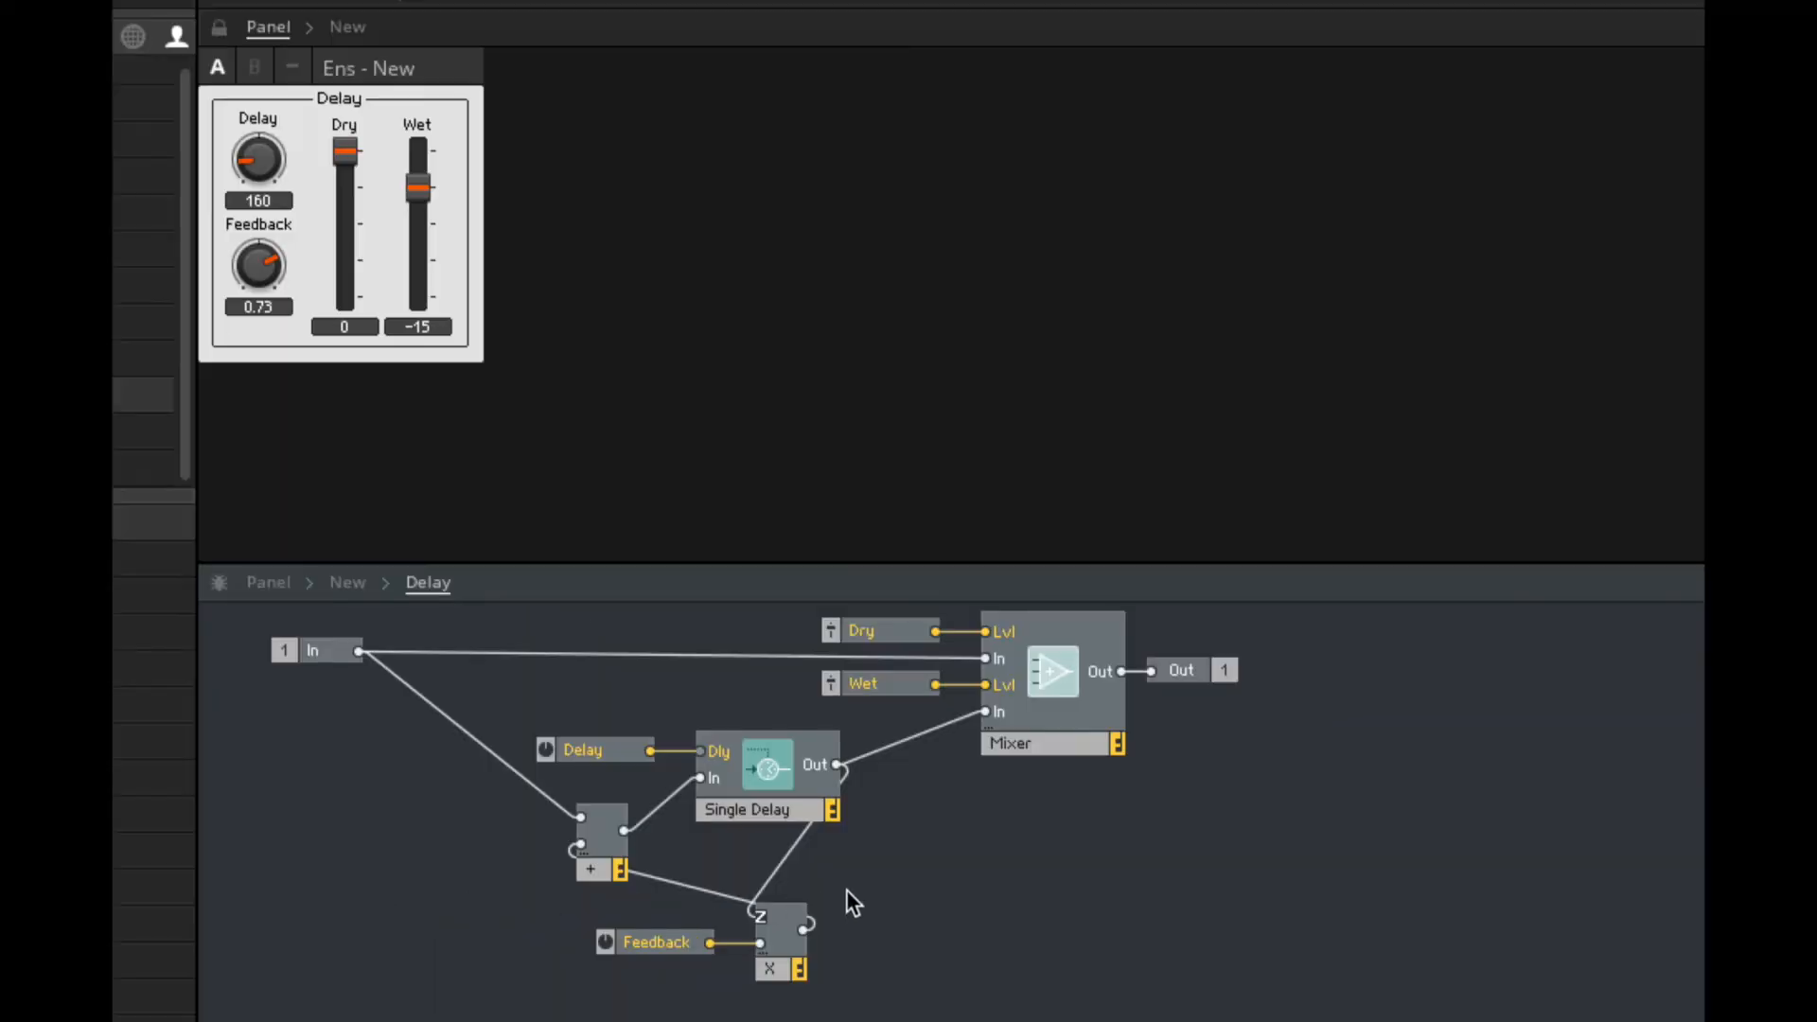
pyautogui.doubleClick(899, 873)
pyautogui.write('filter')
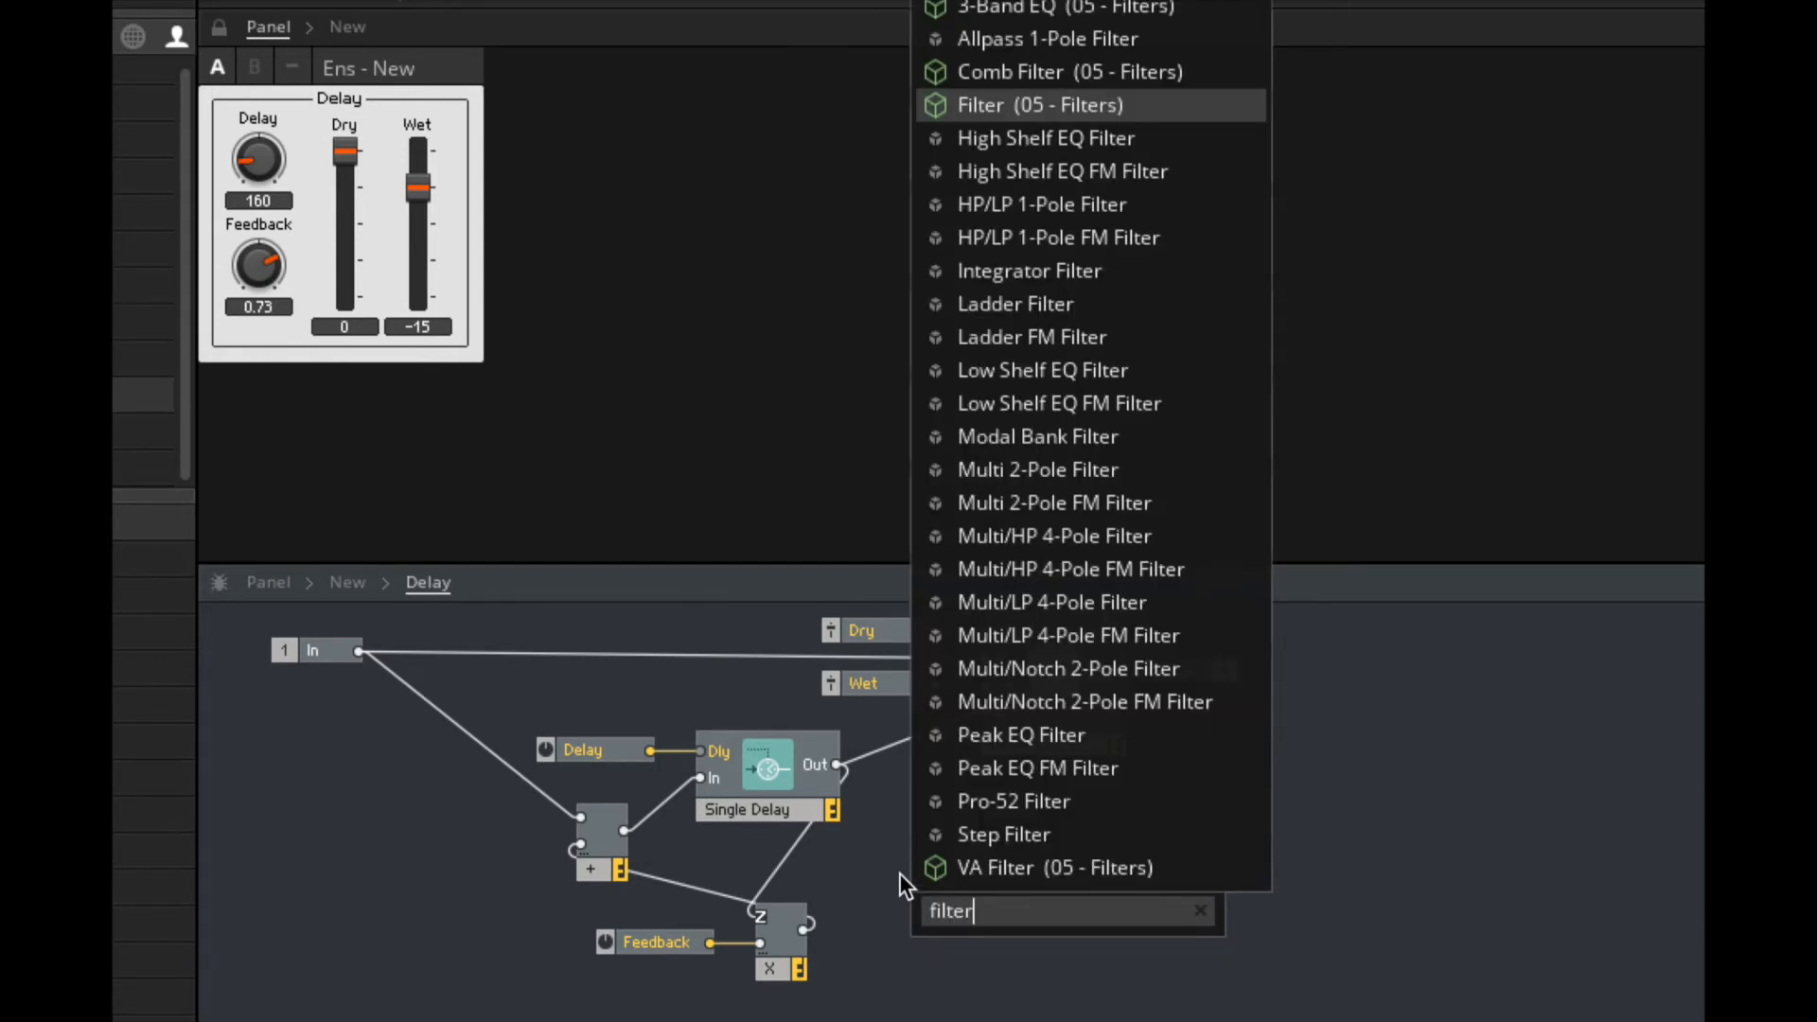
pyautogui.press('Escape')
pyautogui.press('Escape')
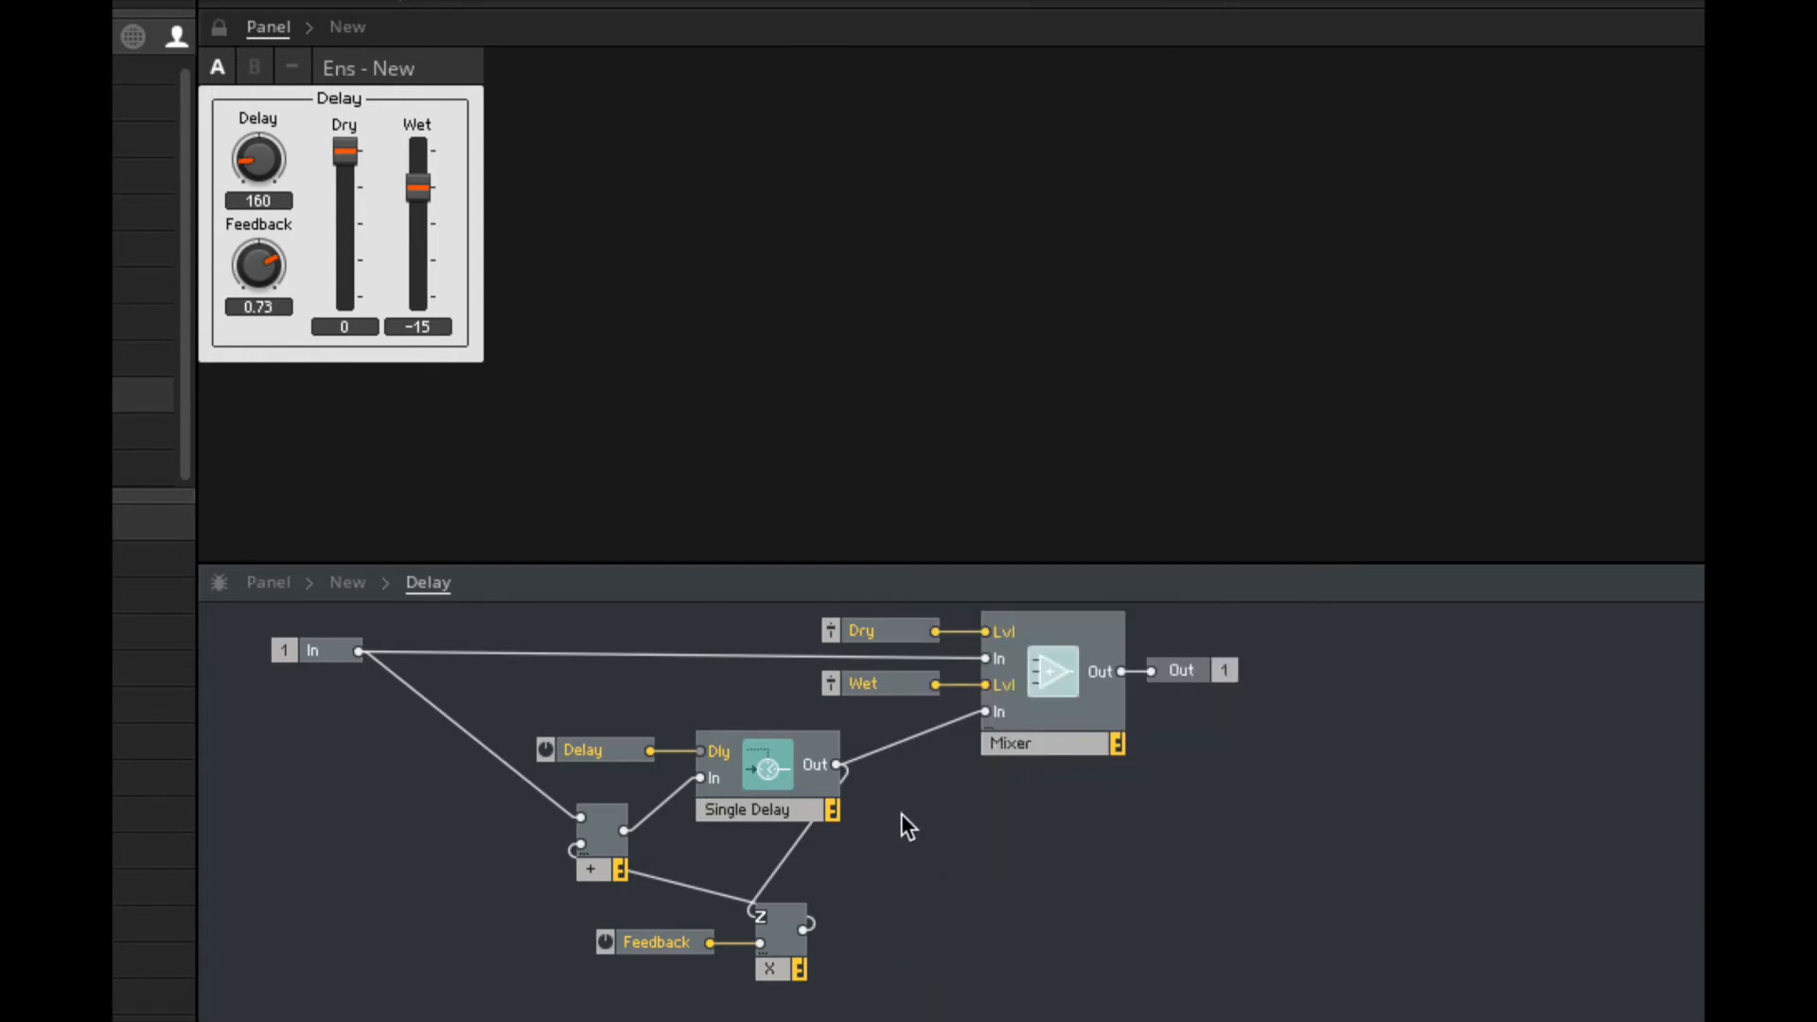
pyautogui.rightClick(901, 814)
pyautogui.moveTo(1088, 818)
pyautogui.moveTo(1342, 958)
pyautogui.press('Escape')
pyautogui.press('Escape')
pyautogui.press('Escape')
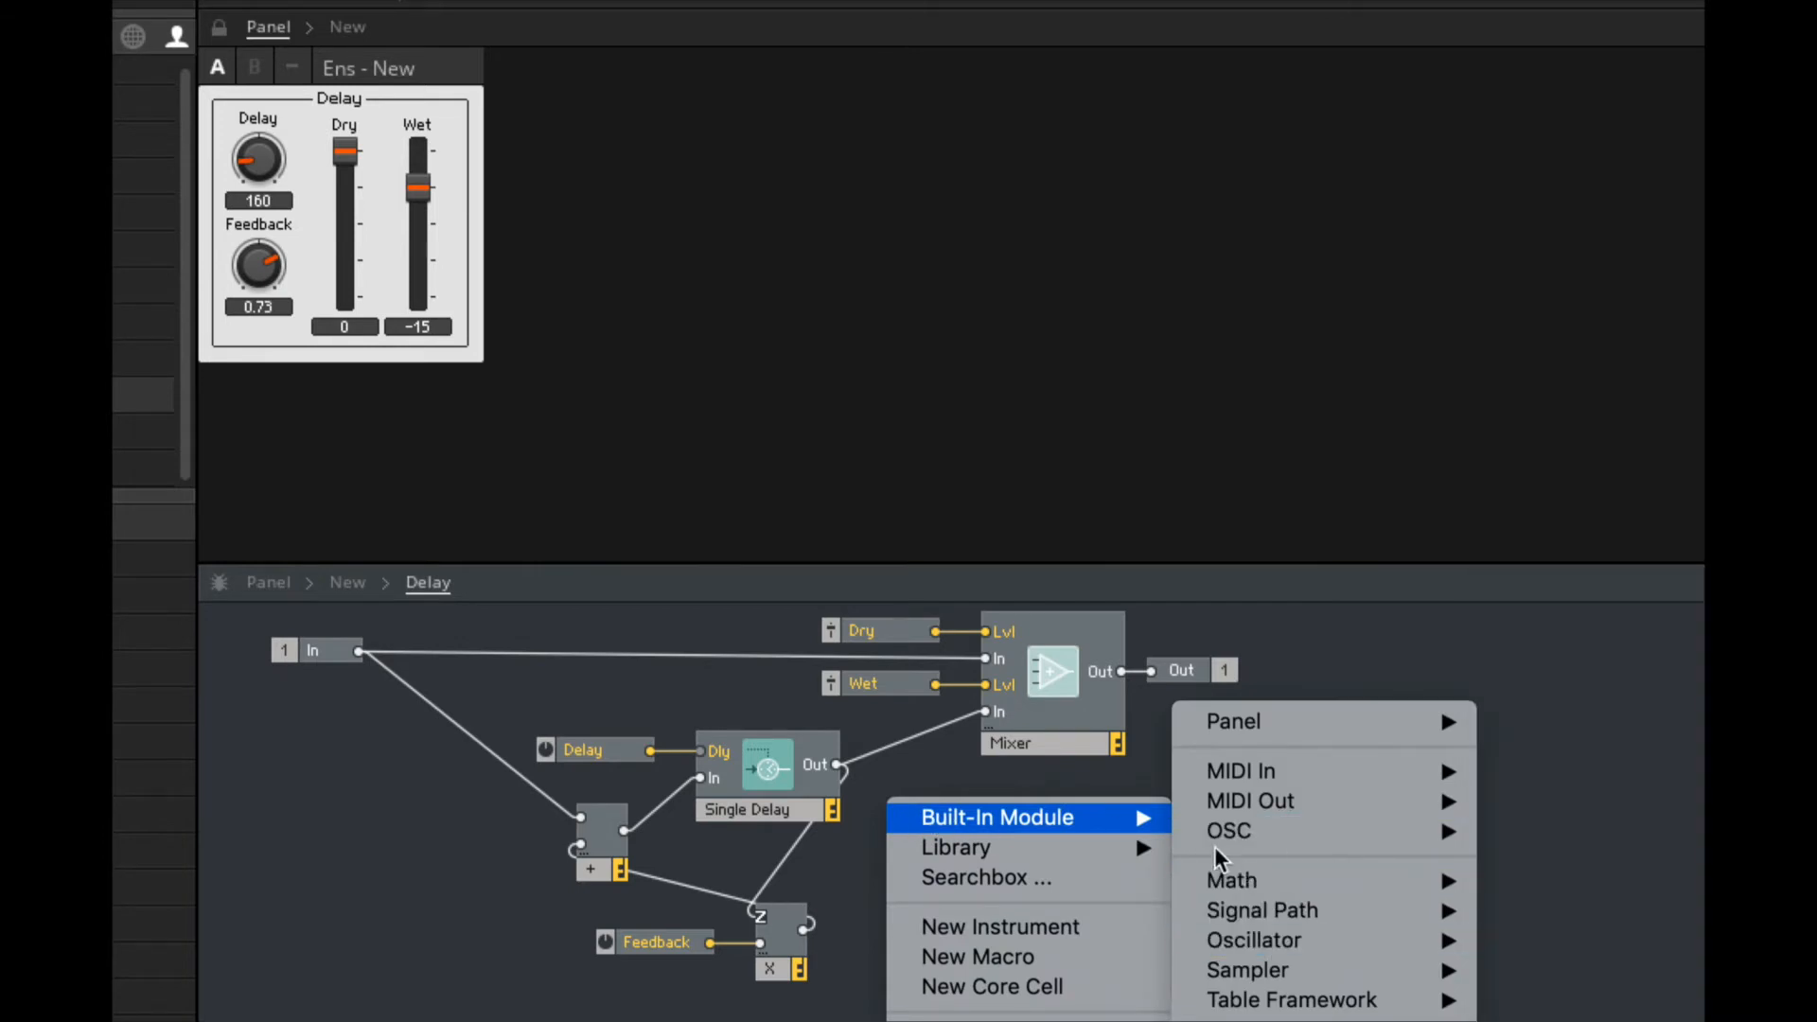
# Insert a built-in HP/LP 1-Pole filter and place it below the Mixer.
pyautogui.rightClick(452, 662)
pyautogui.moveTo(515, 664)
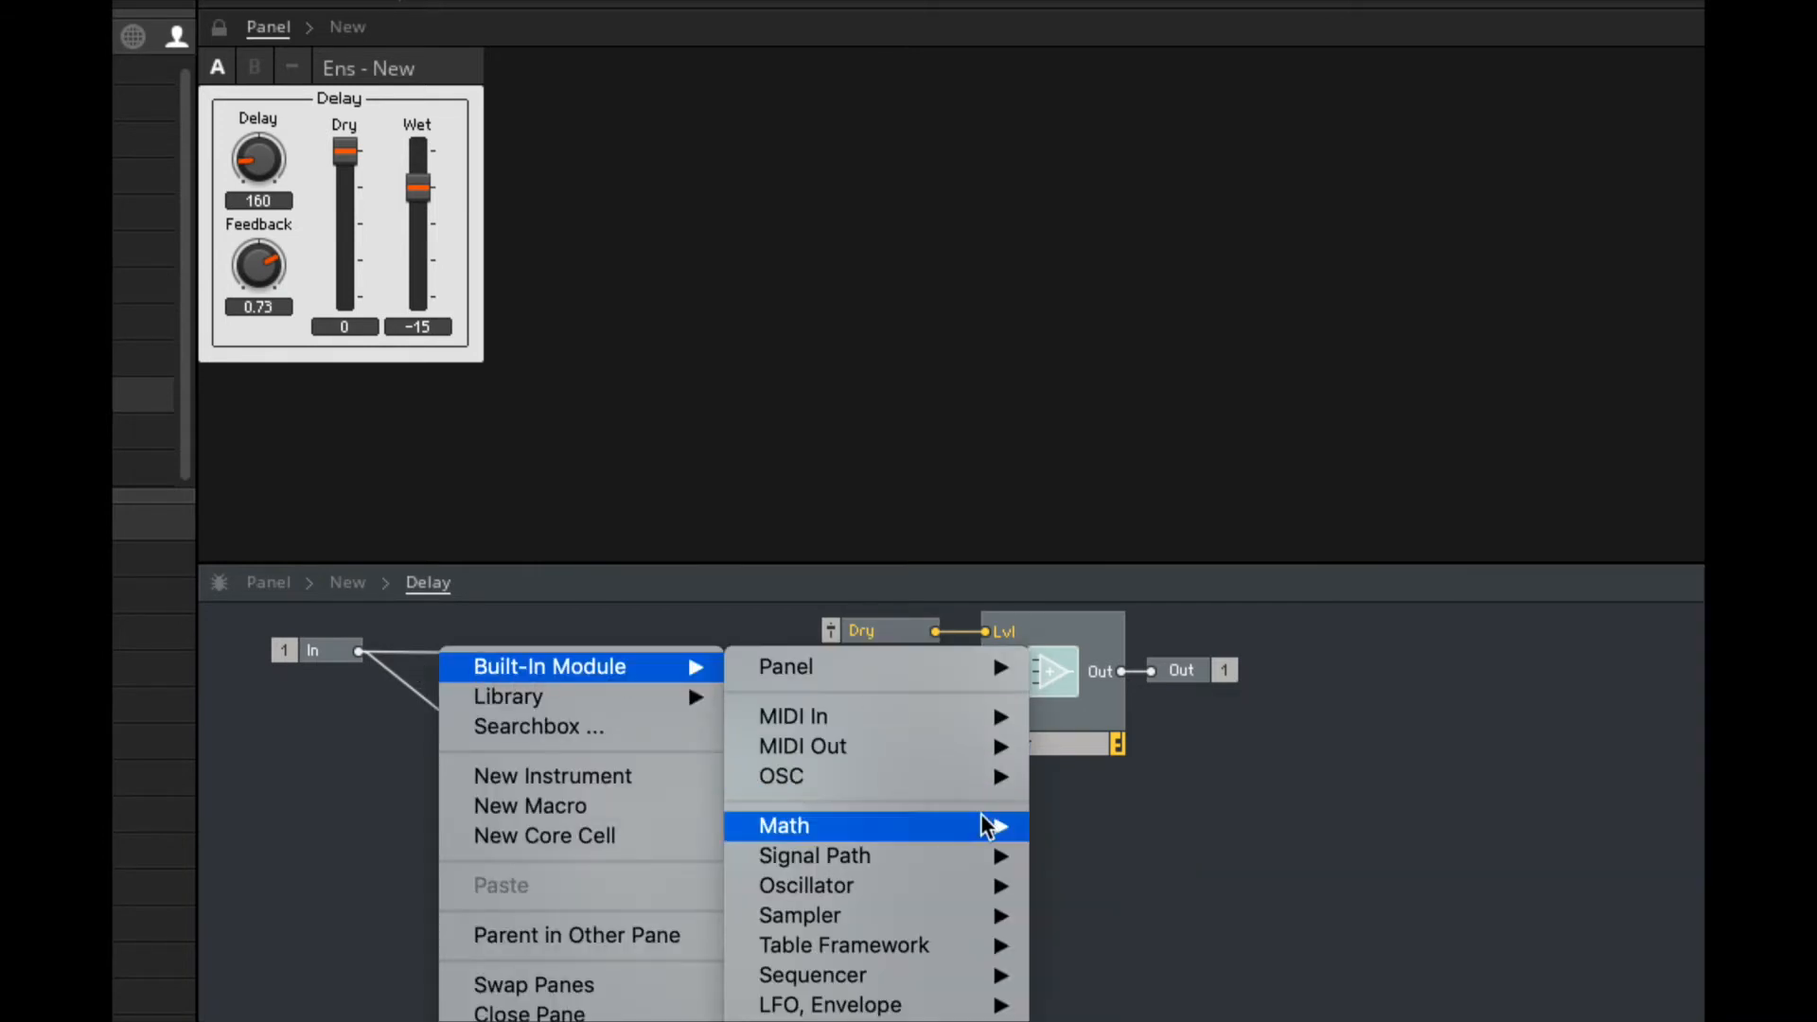
pyautogui.moveTo(973, 885)
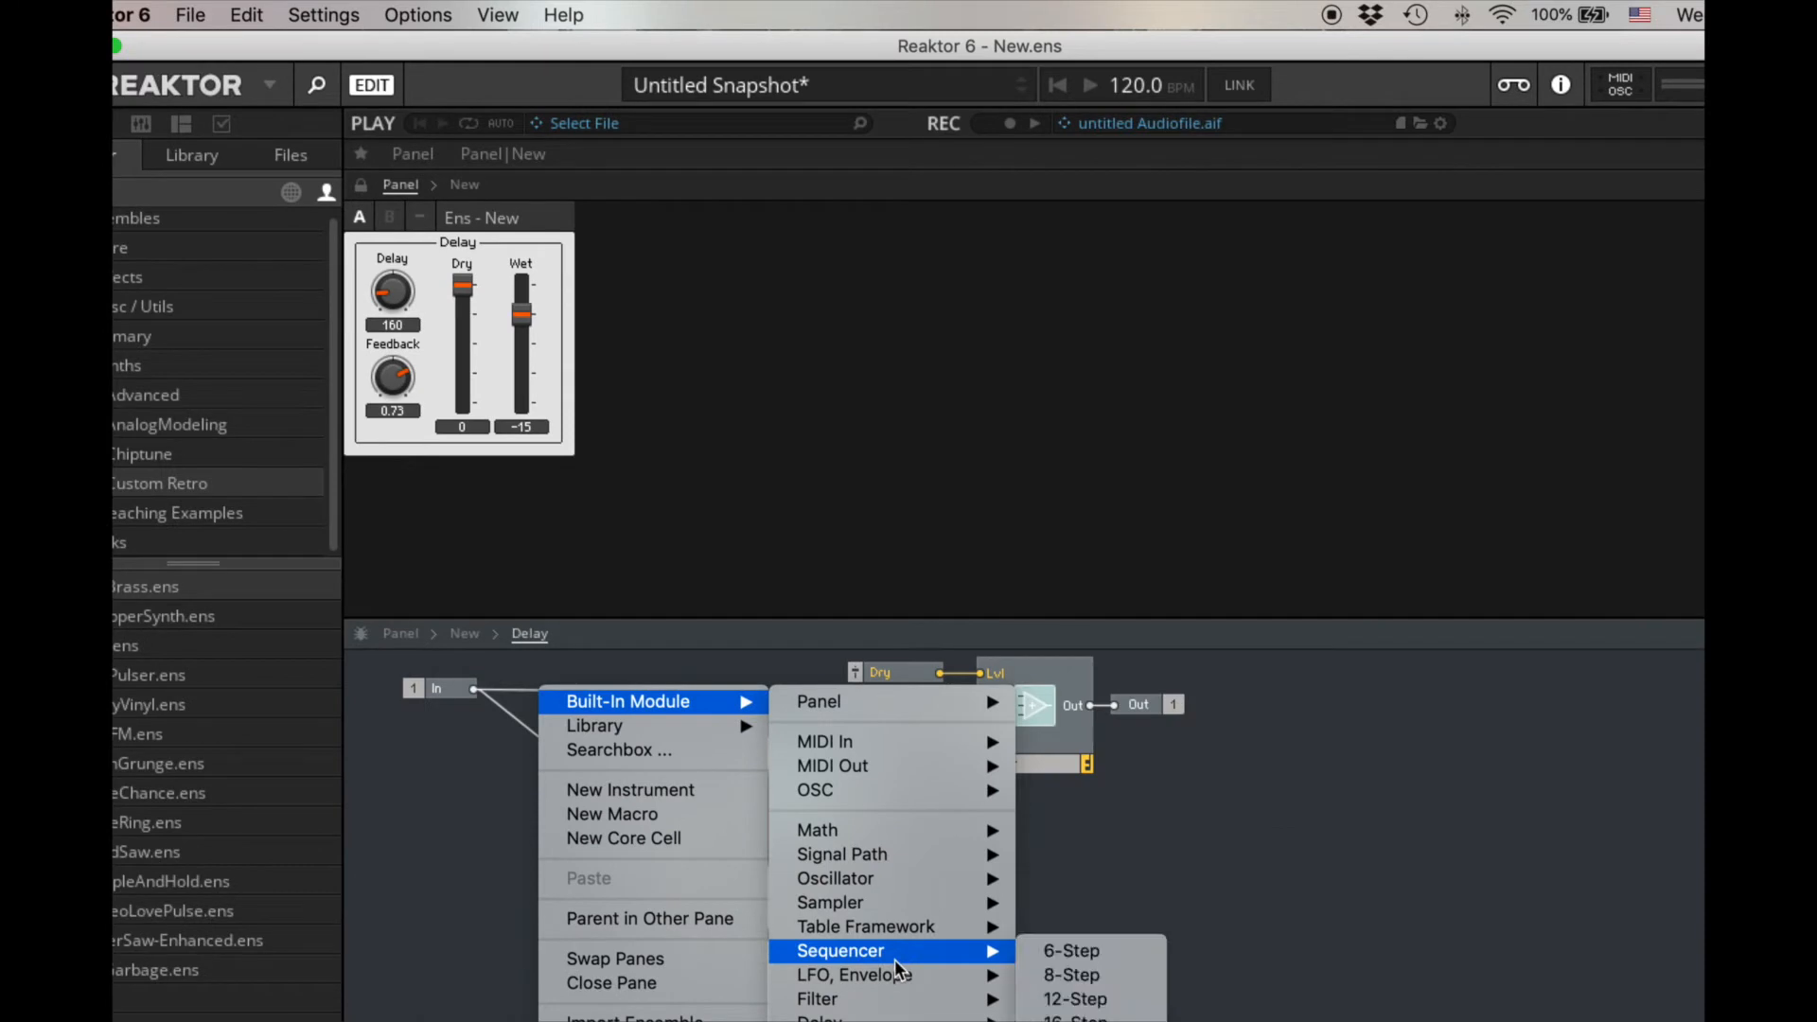
pyautogui.moveTo(899, 998)
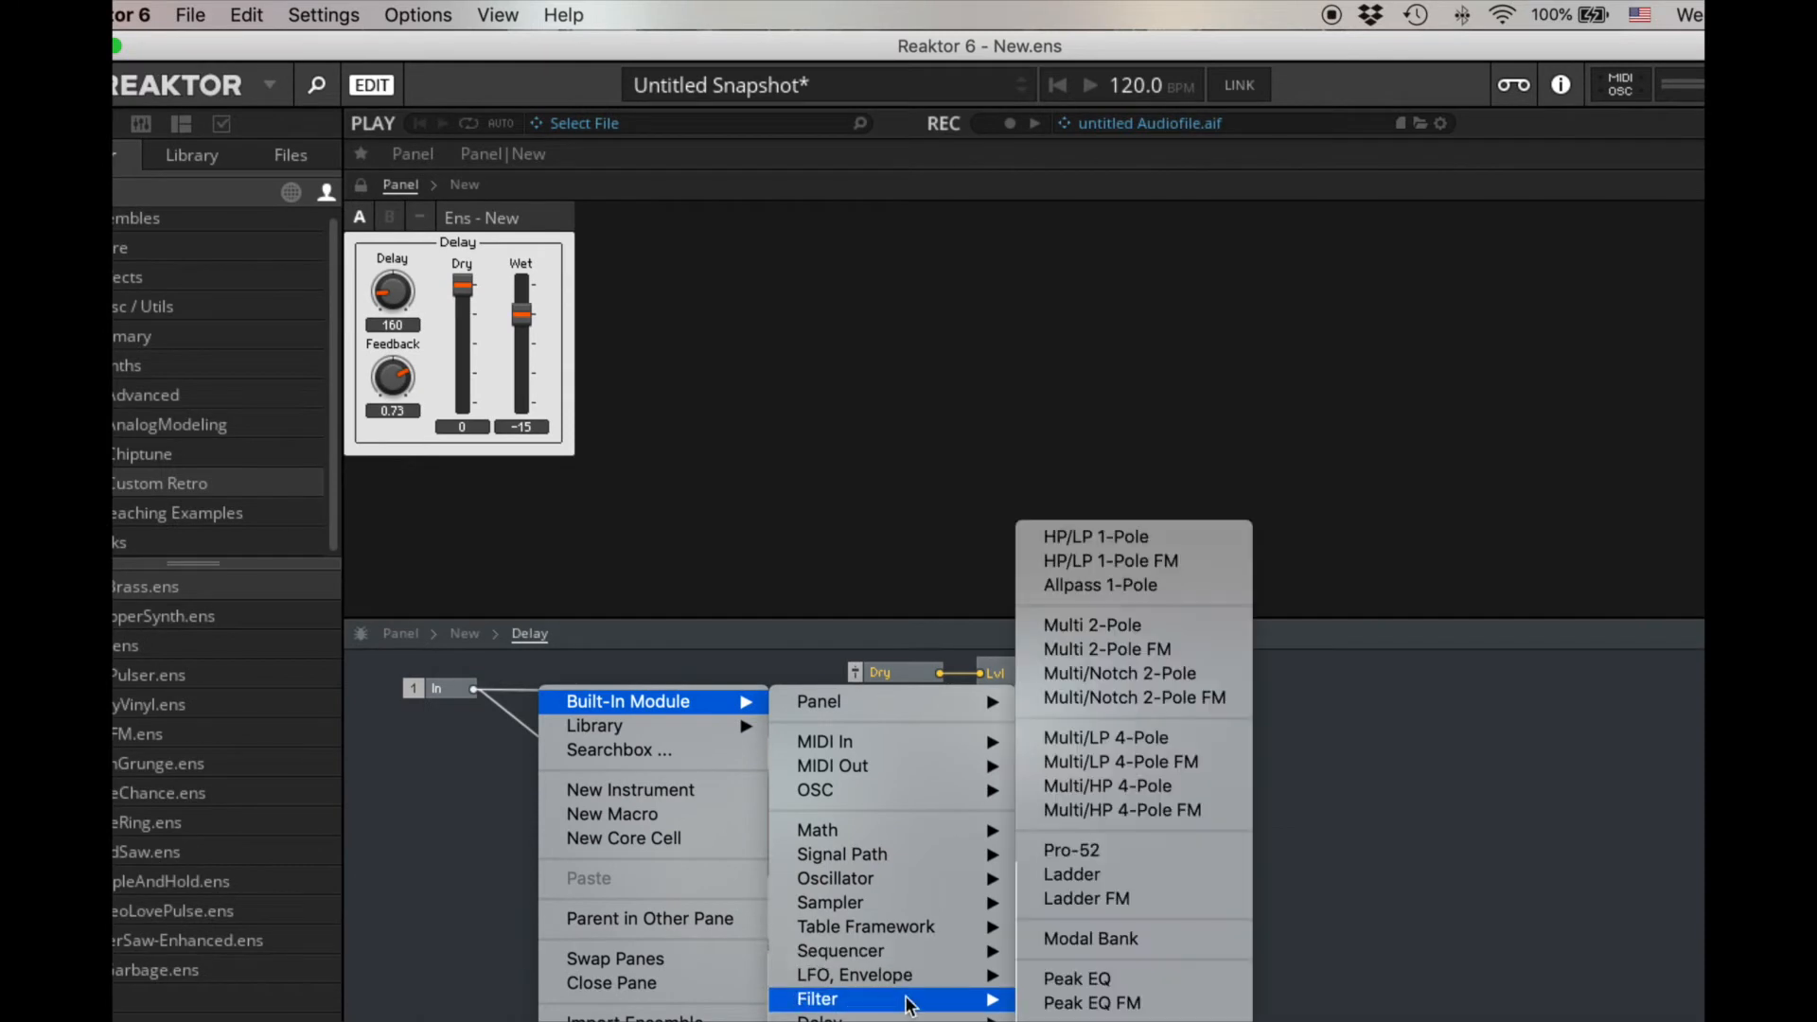
pyautogui.click(1180, 543)
pyautogui.moveTo(575, 738); pyautogui.dragTo(994, 869)
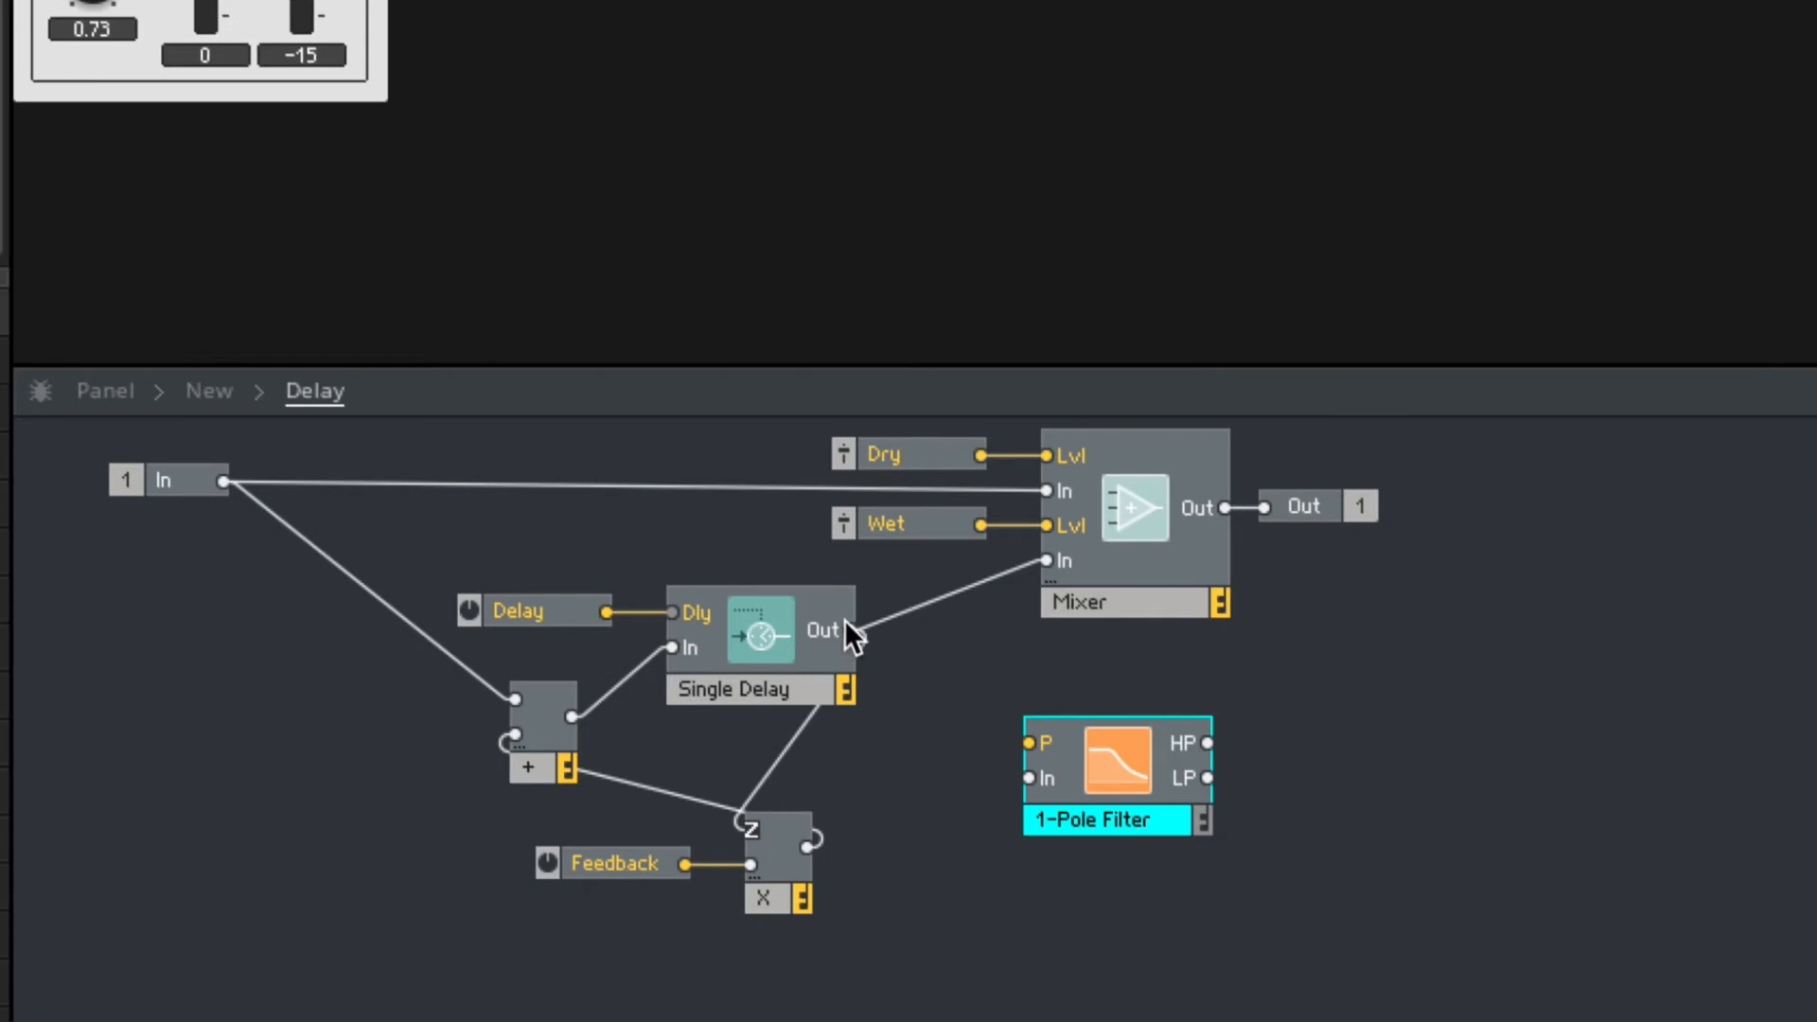
# Connect Single Delay's output to the 1-Pole Filter's In and shift the Mixer, Dry, Wet and Out modules right to make room.
pyautogui.moveTo(850, 630); pyautogui.dragTo(1012, 751)
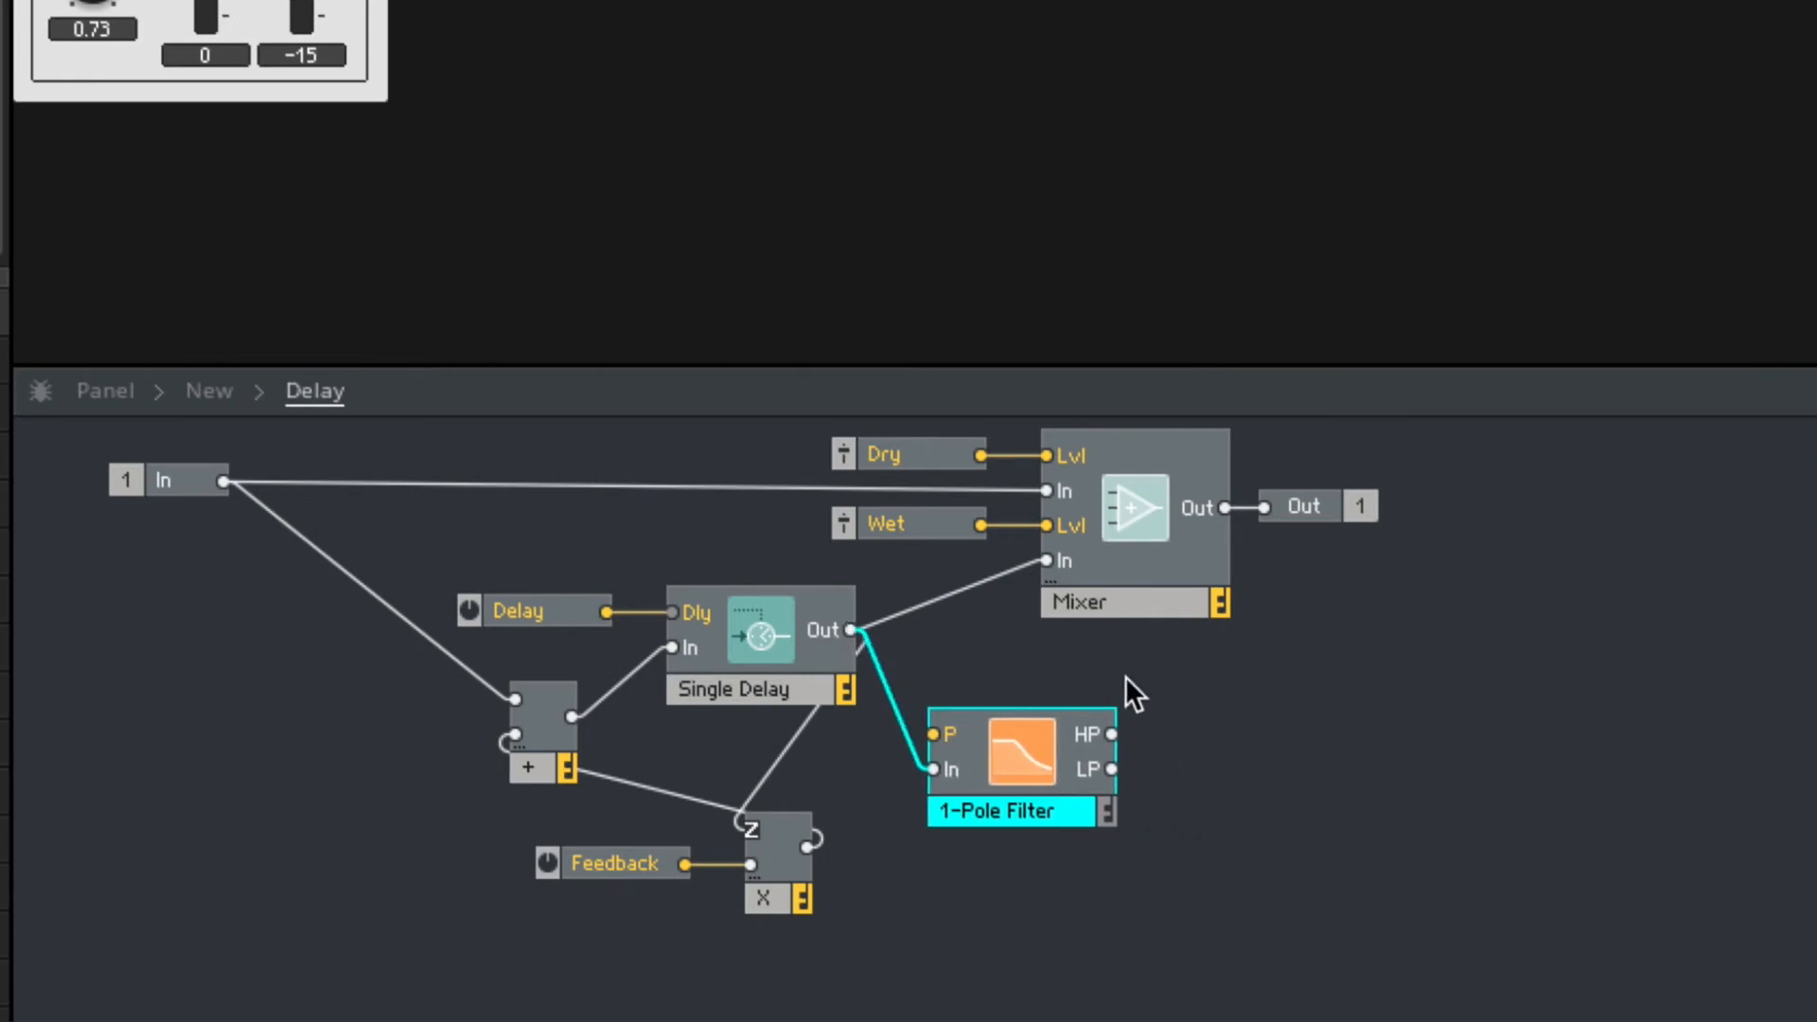
pyautogui.moveTo(1342, 606); pyautogui.dragTo(844, 417)
pyautogui.click(1452, 616)
pyautogui.moveTo(1452, 616); pyautogui.dragTo(924, 476)
pyautogui.moveTo(1124, 467); pyautogui.dragTo(1501, 456)
pyautogui.click(1147, 724)
# Align the filter between Single Delay and Mixer, and feed its LP output to the Mixer's second In and Multiply's first input.
pyautogui.moveTo(1110, 776); pyautogui.dragTo(1412, 565)
pyautogui.moveTo(1002, 796); pyautogui.dragTo(1036, 666)
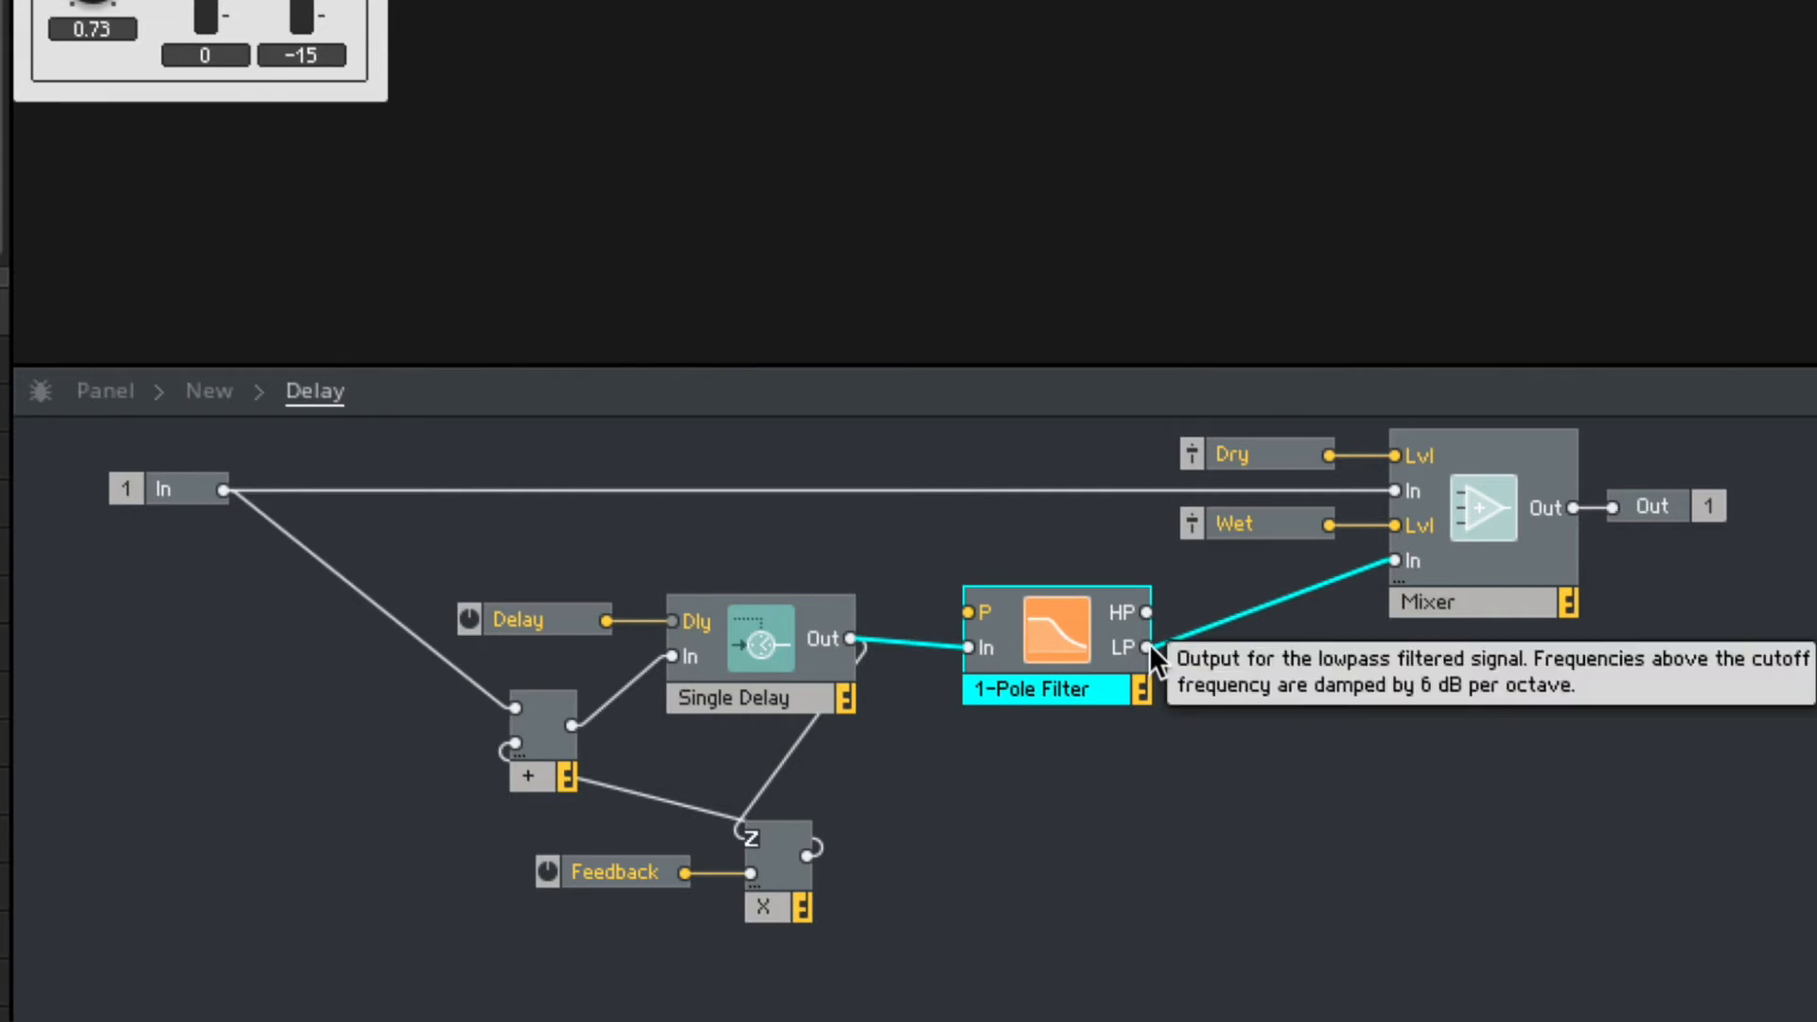
pyautogui.moveTo(1013, 727); pyautogui.dragTo(757, 835)
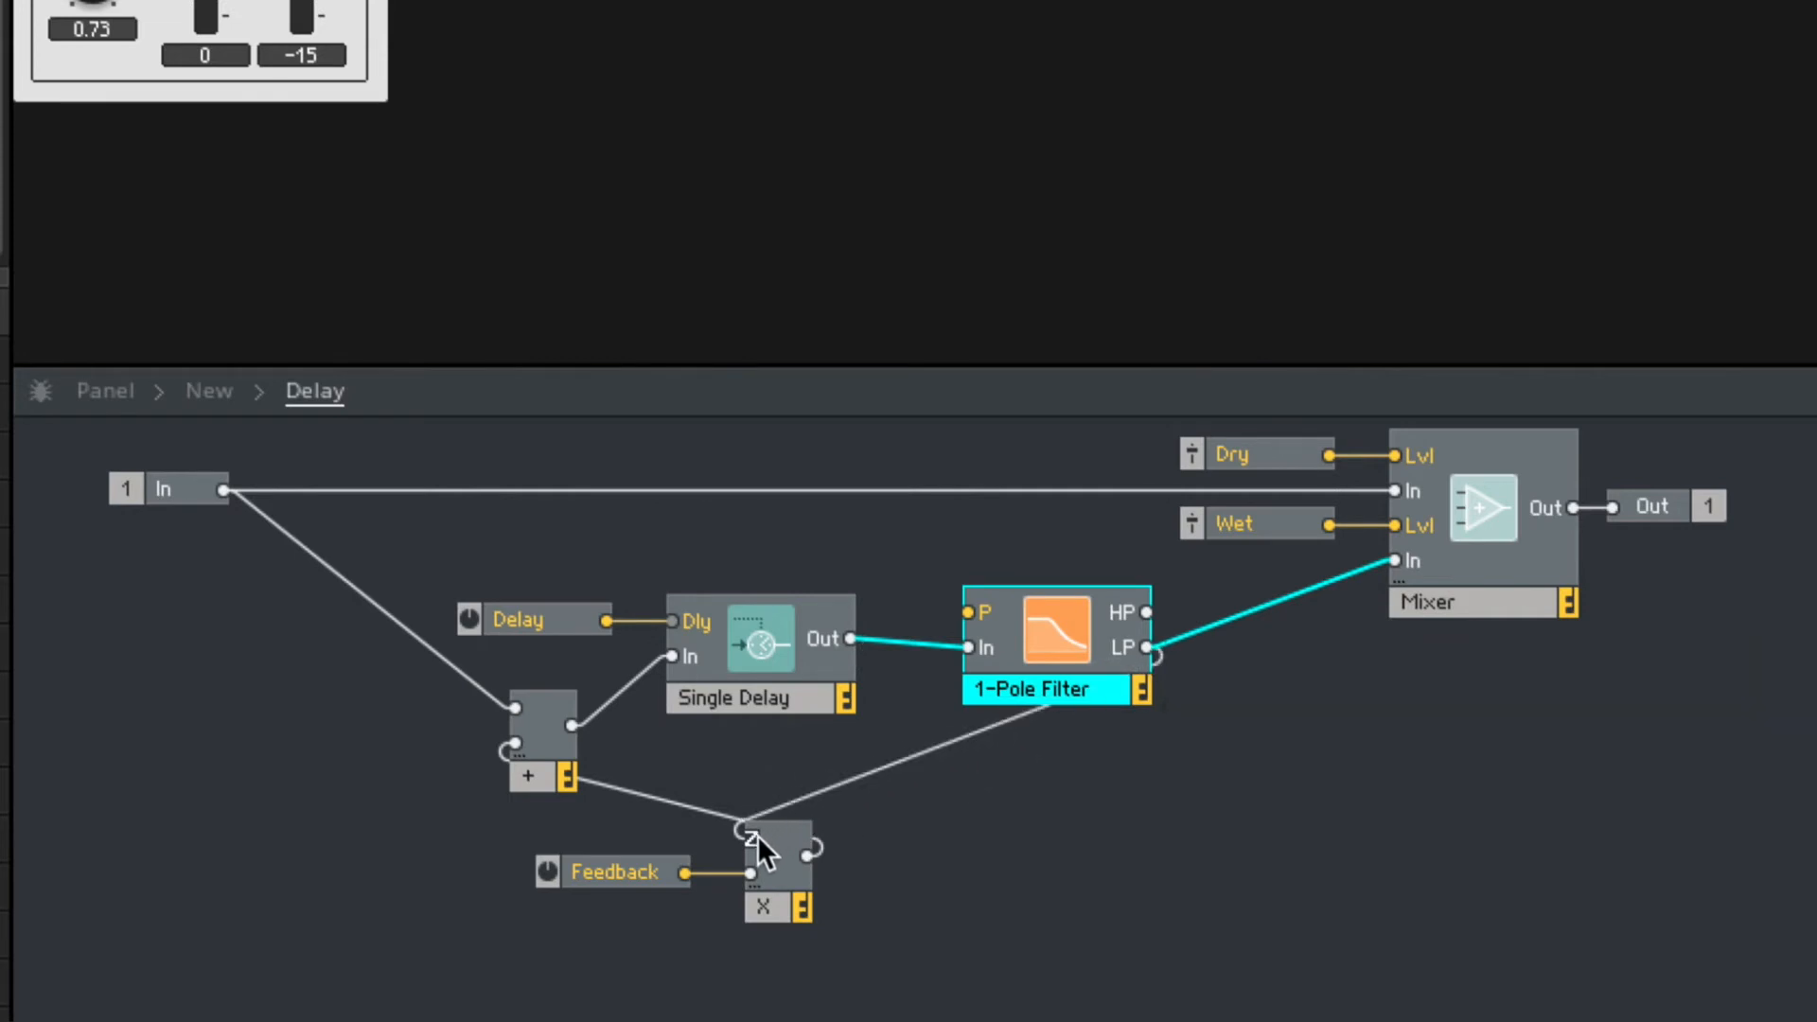
# Create a control for the 1-Pole Filter's P input, name it Low Pass, and position it above Single Delay.
pyautogui.rightClick(984, 620)
pyautogui.click(988, 615)
pyautogui.moveTo(833, 610); pyautogui.dragTo(835, 568)
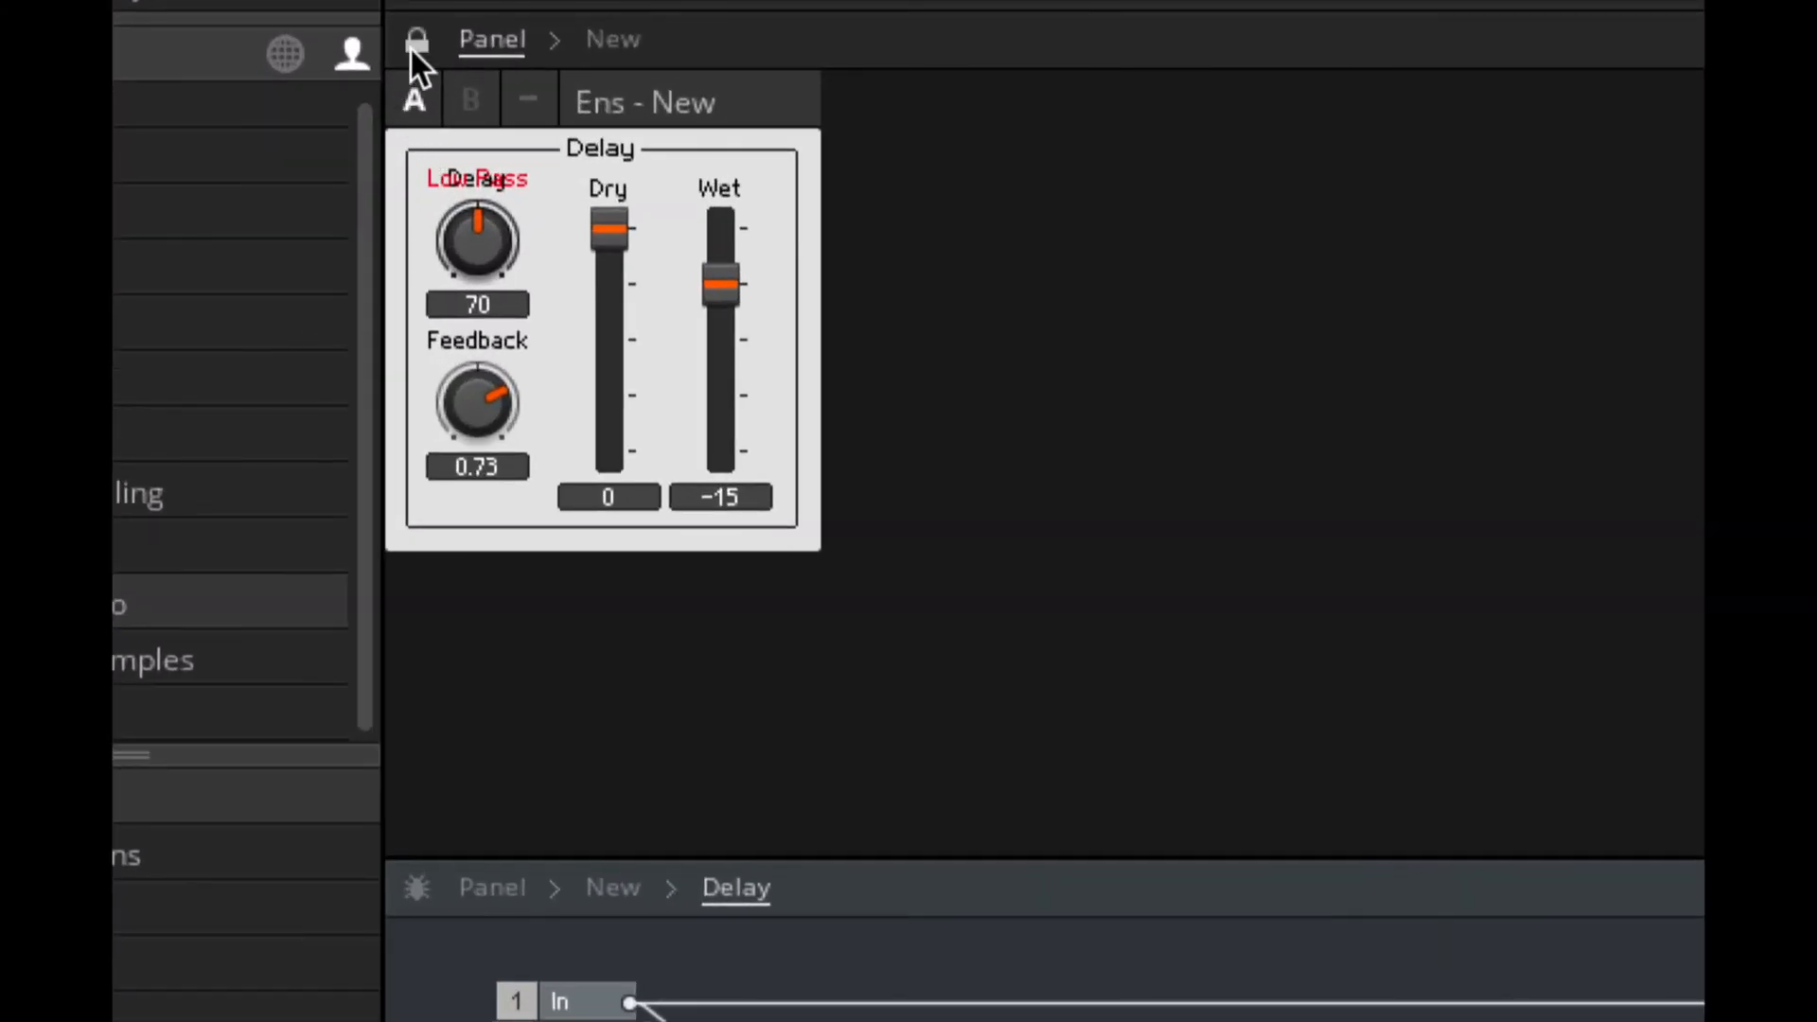
# Unlock the panel, place the Low Pass knob below the Feedback knob, and relock it.
pyautogui.click(410, 48)
pyautogui.moveTo(481, 167); pyautogui.dragTo(475, 514)
pyautogui.click(419, 41)
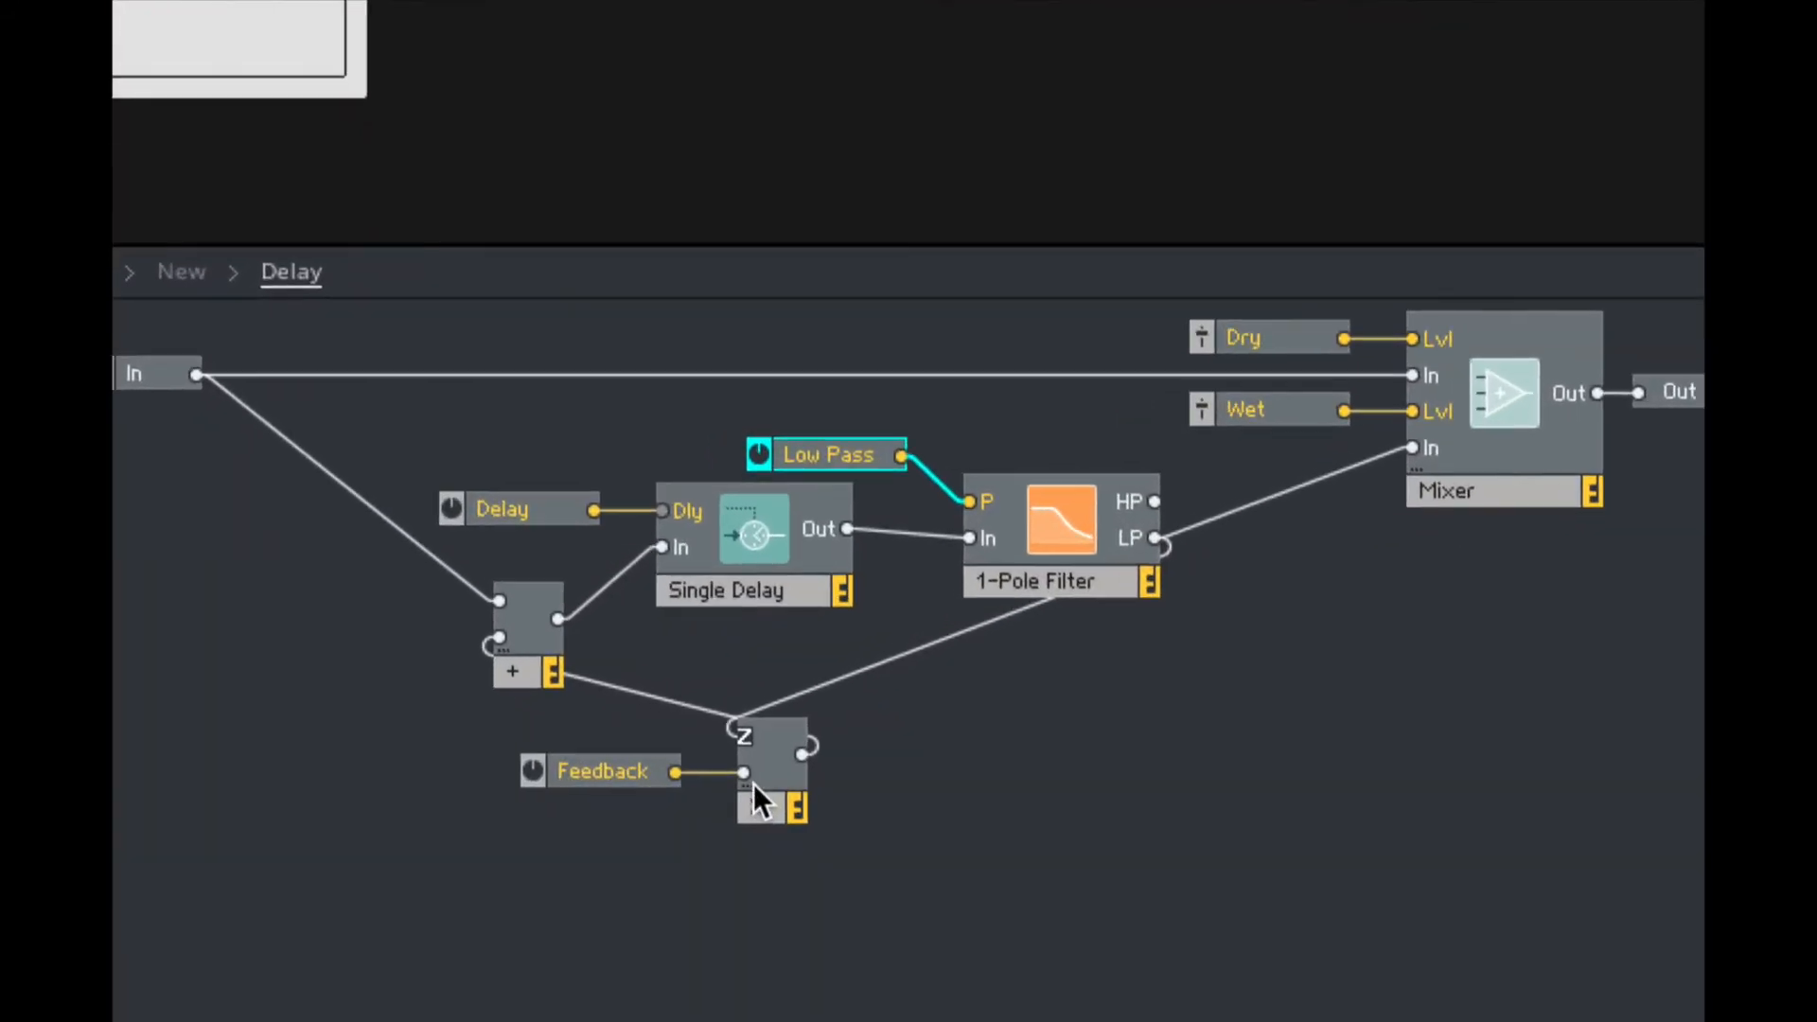
# Audition the filtered delay, trying Low Pass at 57 and 85 and the Delay time at 310.
pyautogui.click(1064, 506)
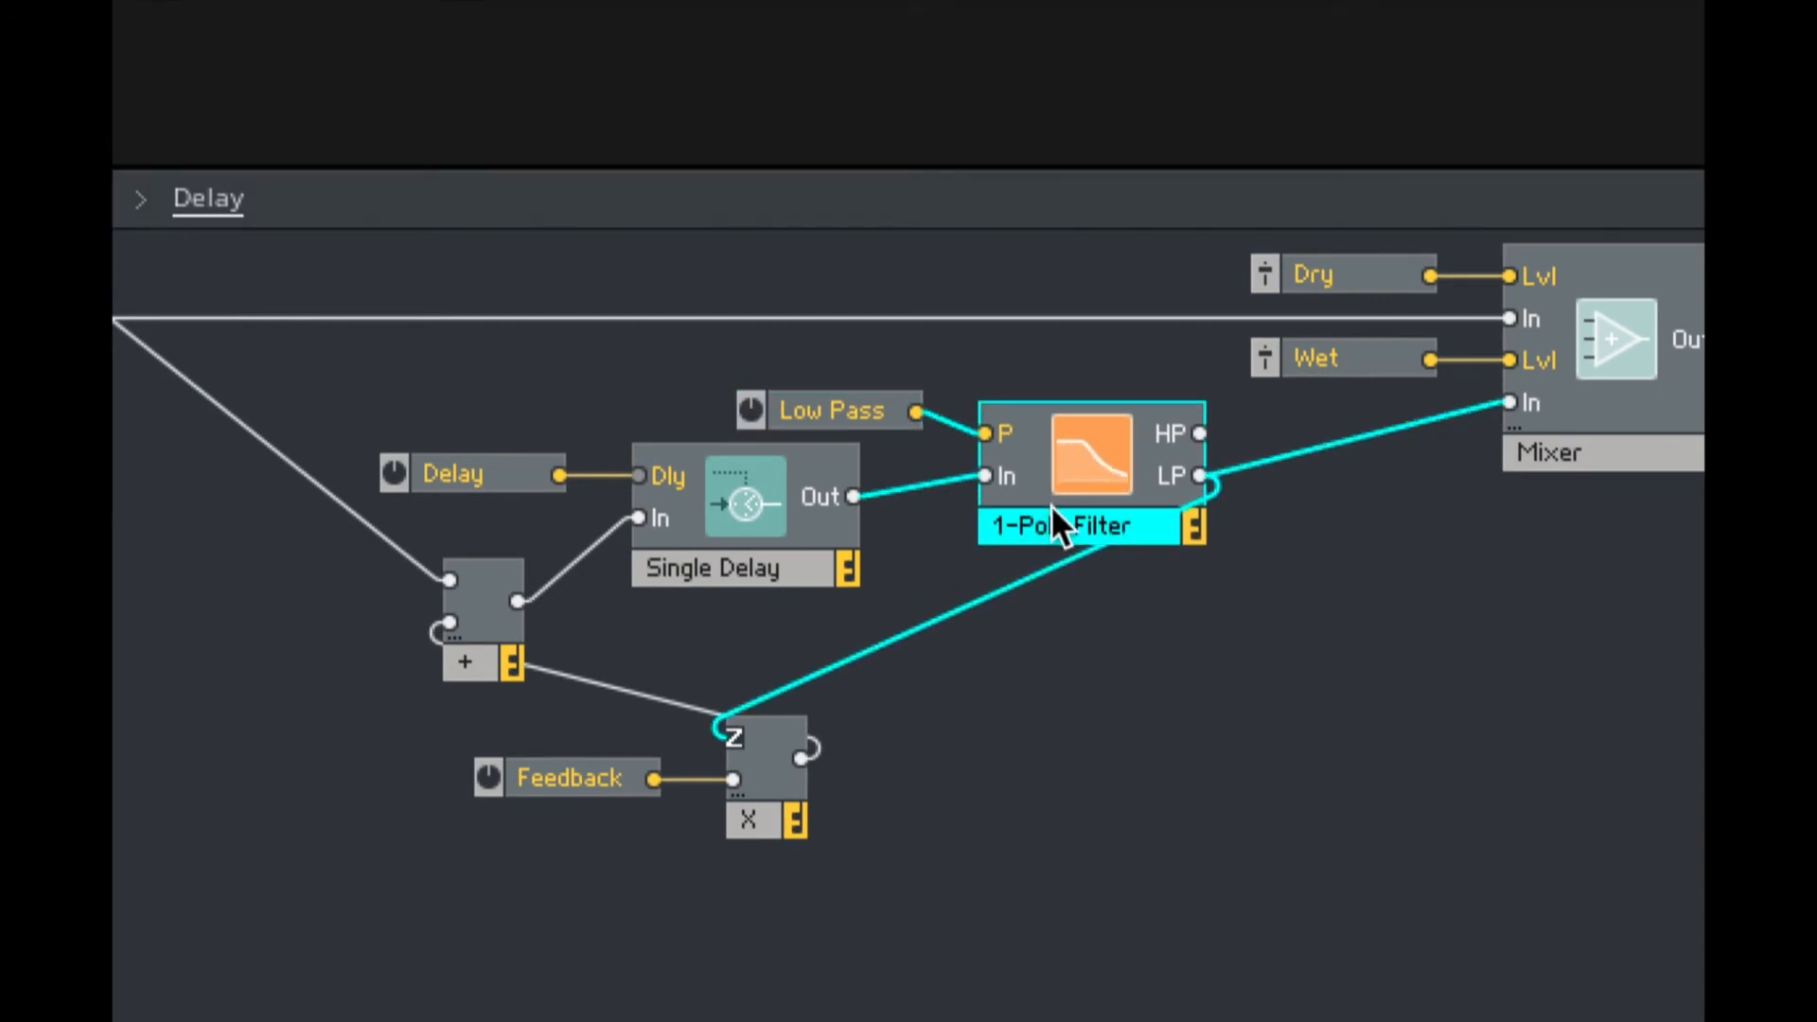
pyautogui.moveTo(1052, 506); pyautogui.dragTo(1033, 527)
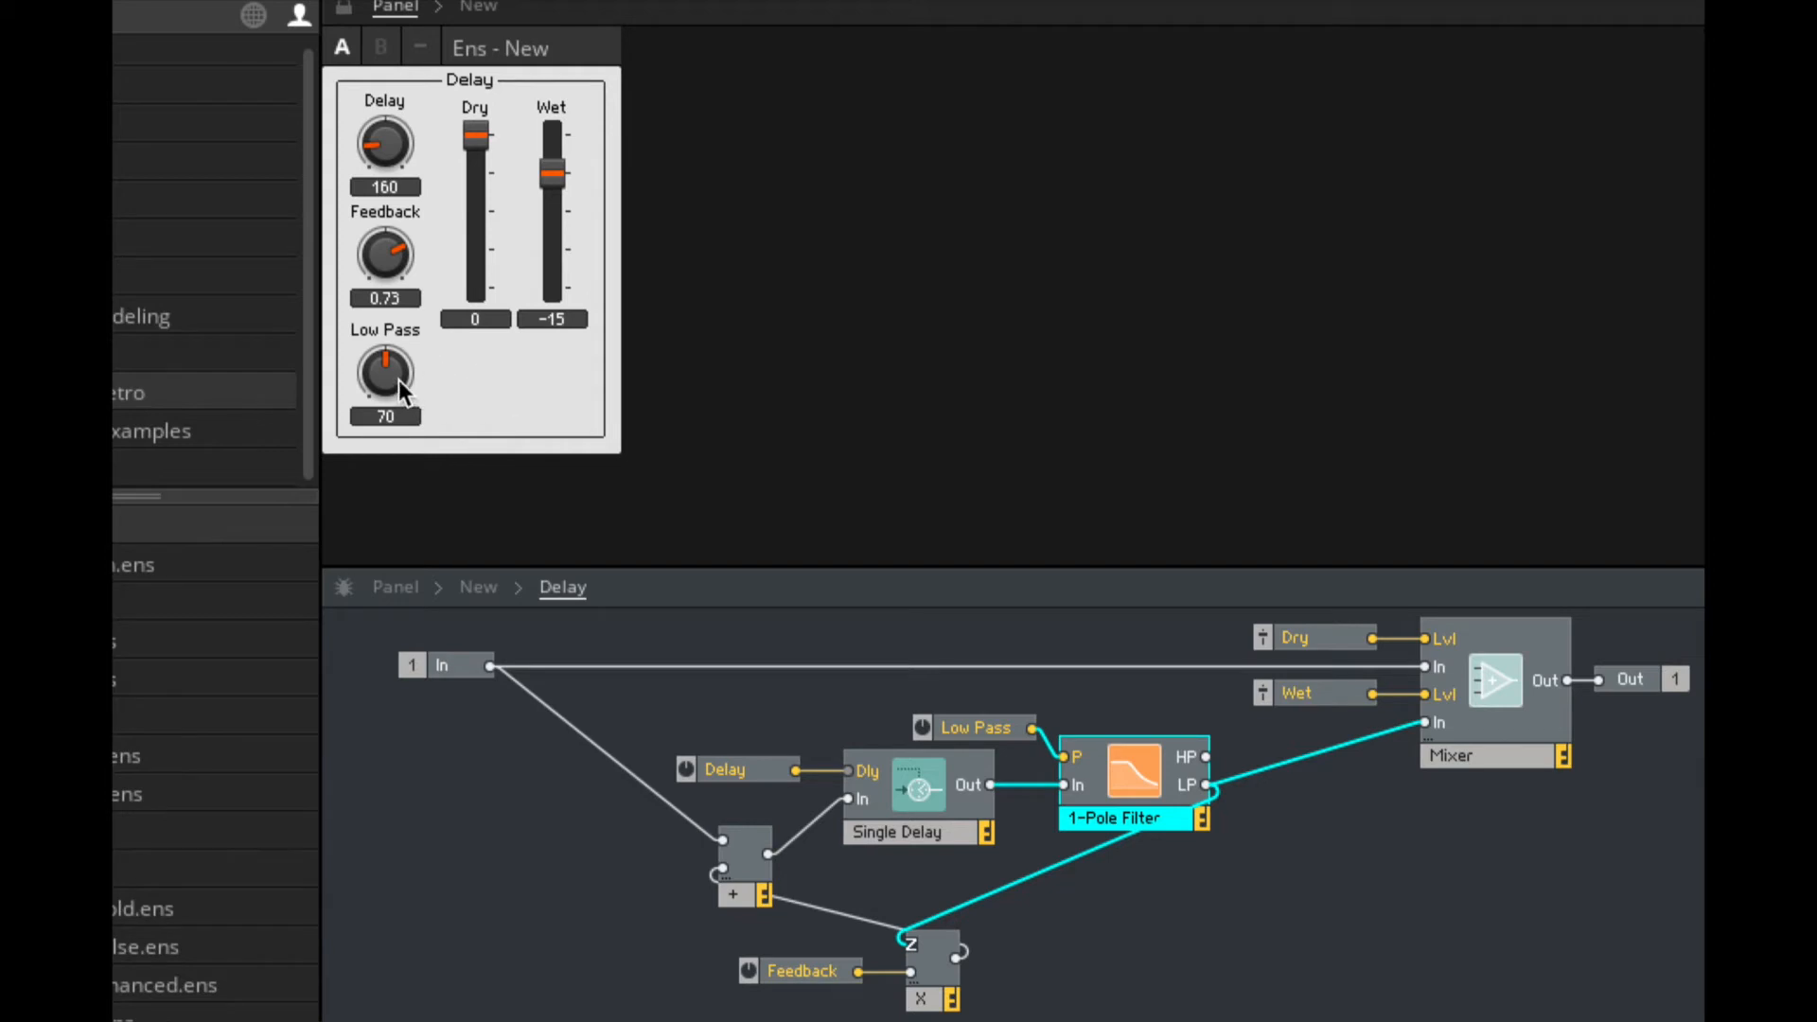
pyautogui.moveTo(396, 378); pyautogui.dragTo(388, 290)
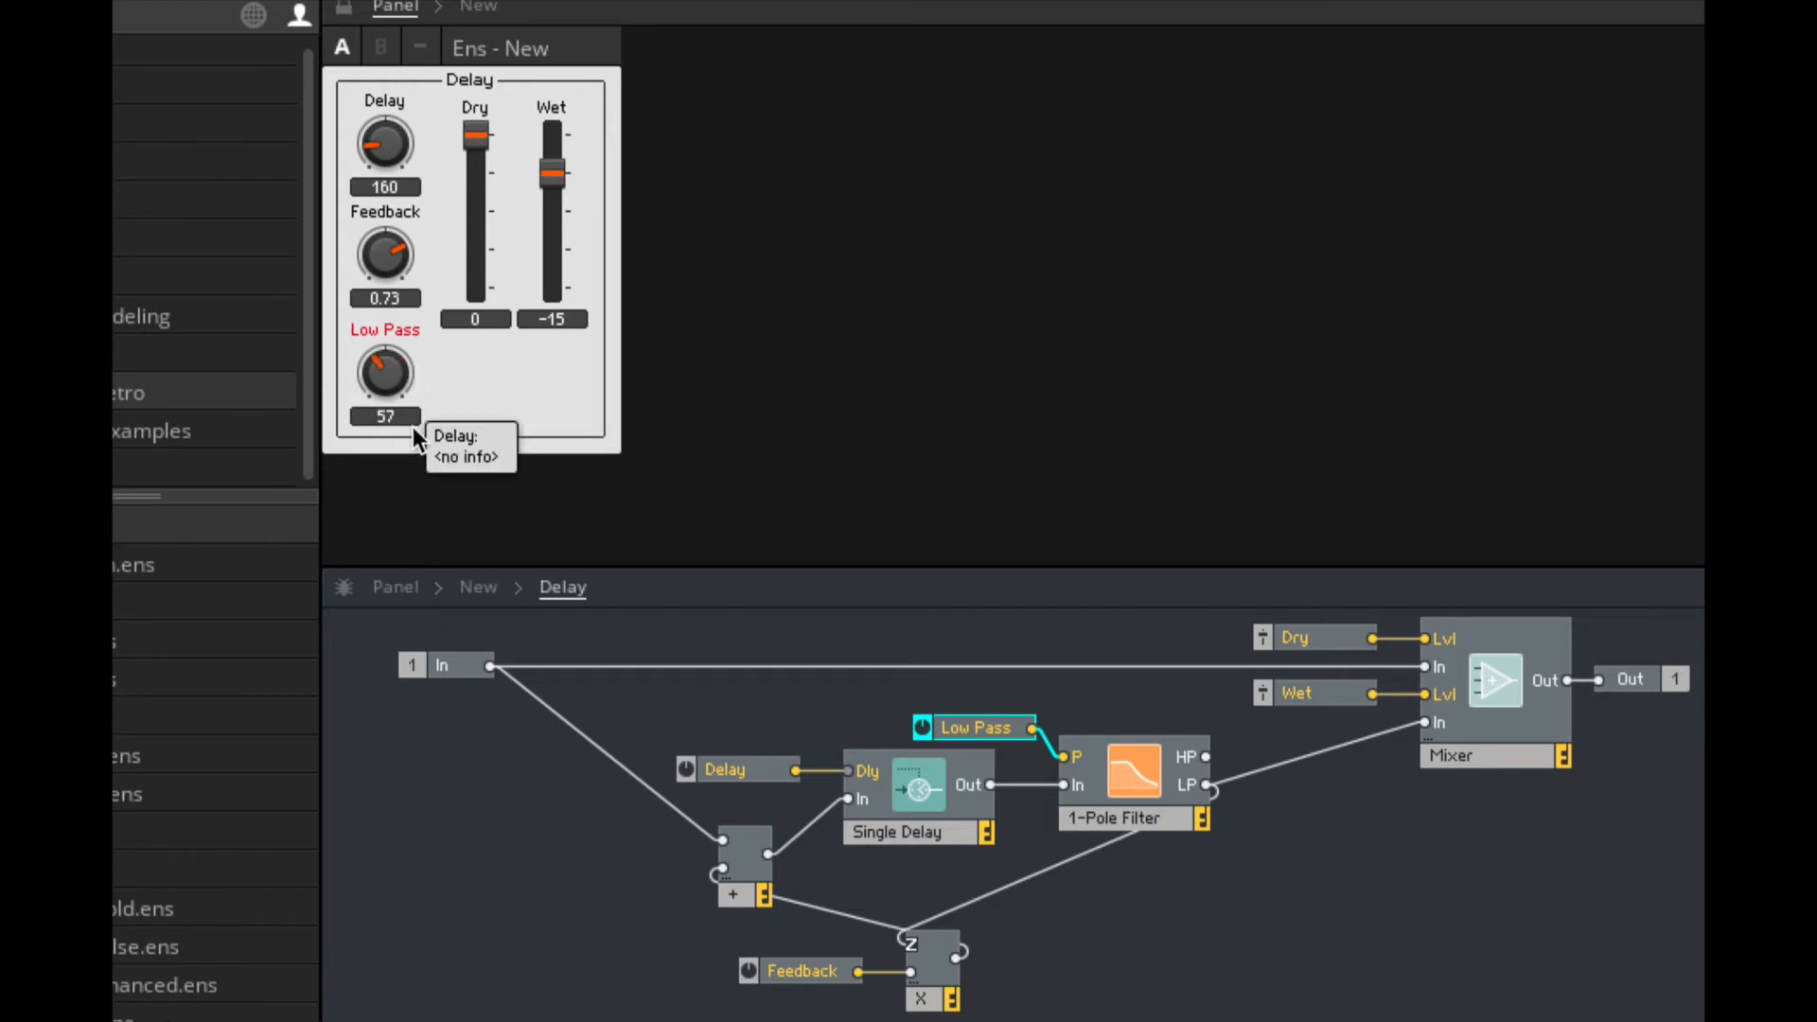
pyautogui.moveTo(405, 423); pyautogui.dragTo(395, 329)
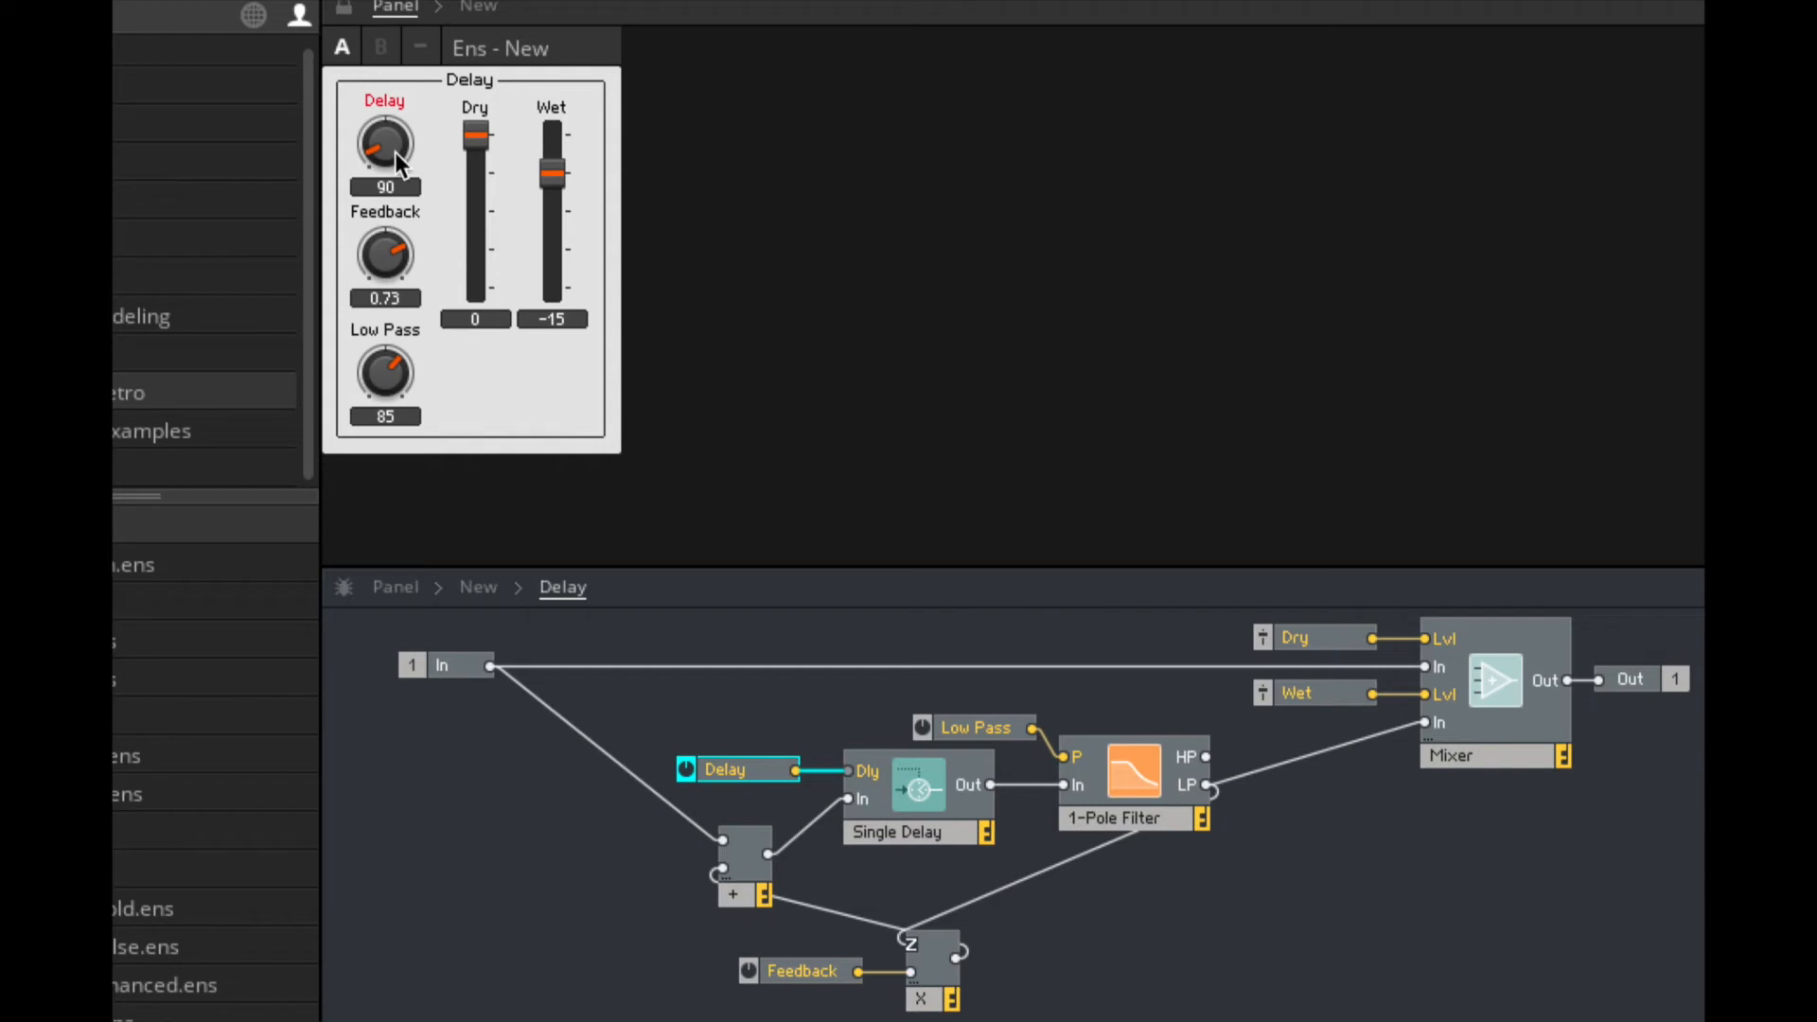
pyautogui.moveTo(397, 115); pyautogui.dragTo(397, 106)
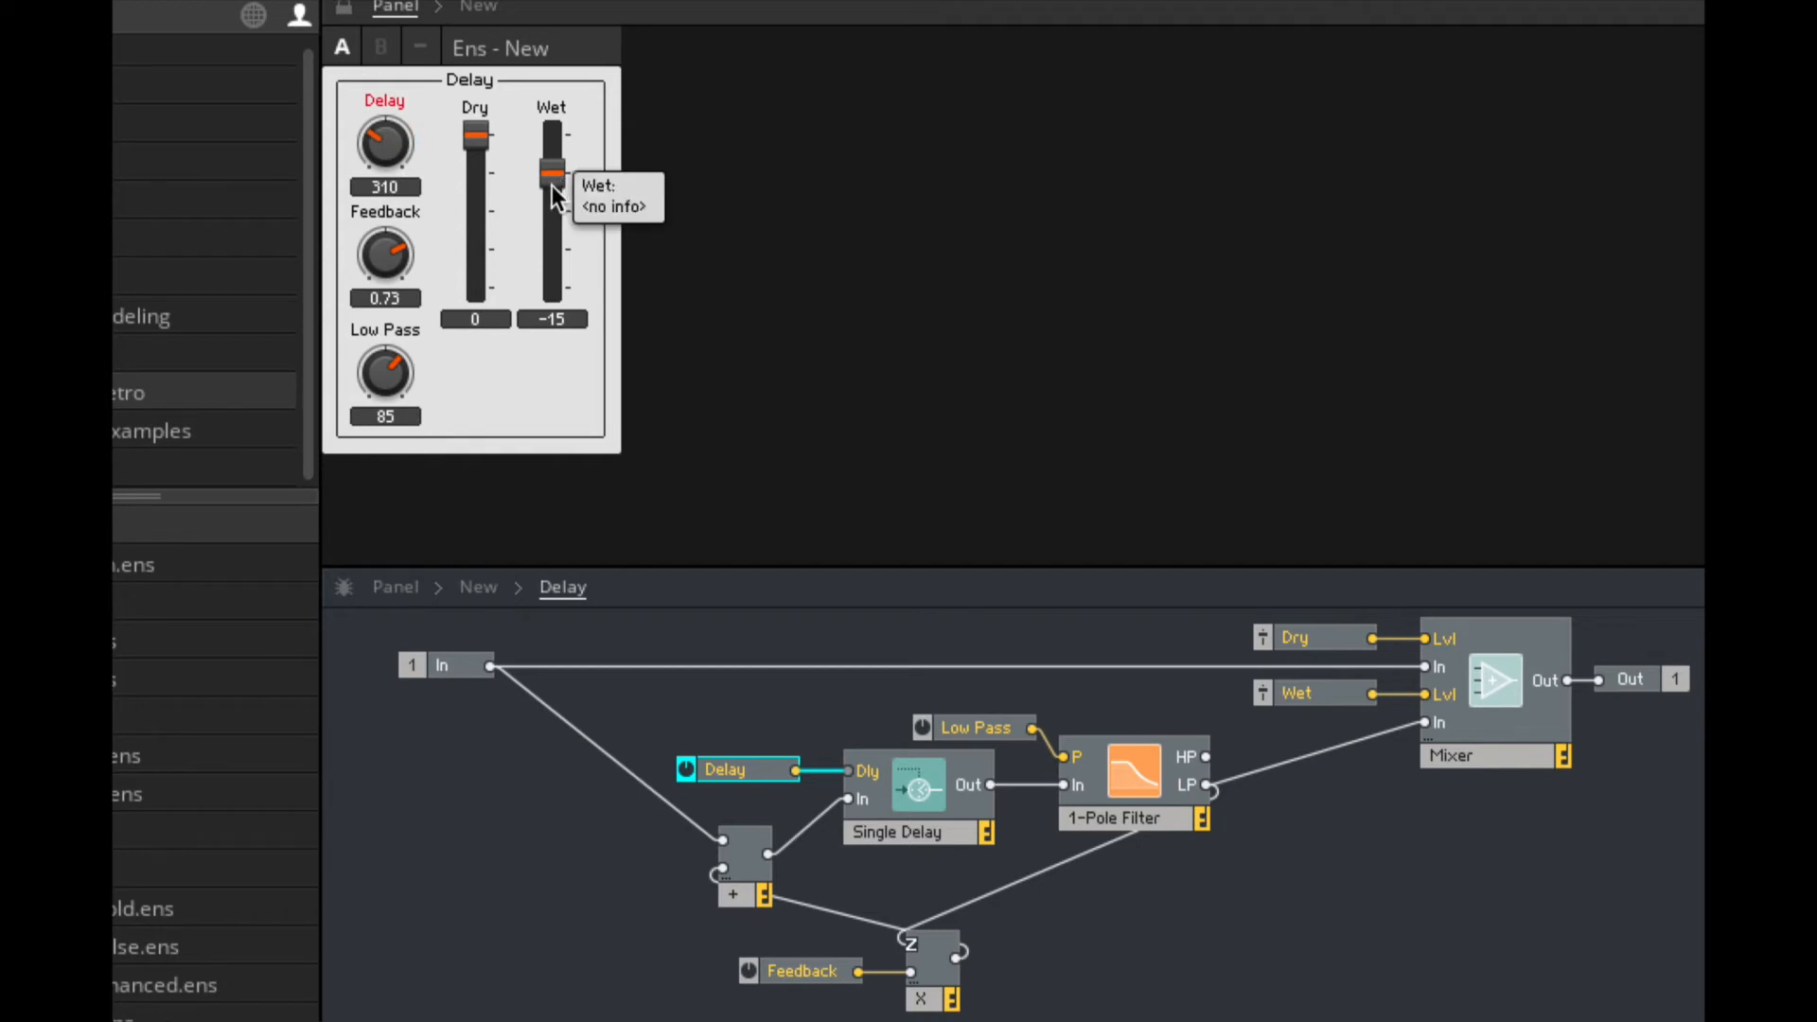
# Set Wet to -37.5, Delay to 150, Low Pass to 94 and Feedback to 0.52.
pyautogui.moveTo(556, 176); pyautogui.dragTo(508, 279)
pyautogui.moveTo(374, 147); pyautogui.dragTo(367, 180)
pyautogui.moveTo(378, 384); pyautogui.dragTo(382, 361)
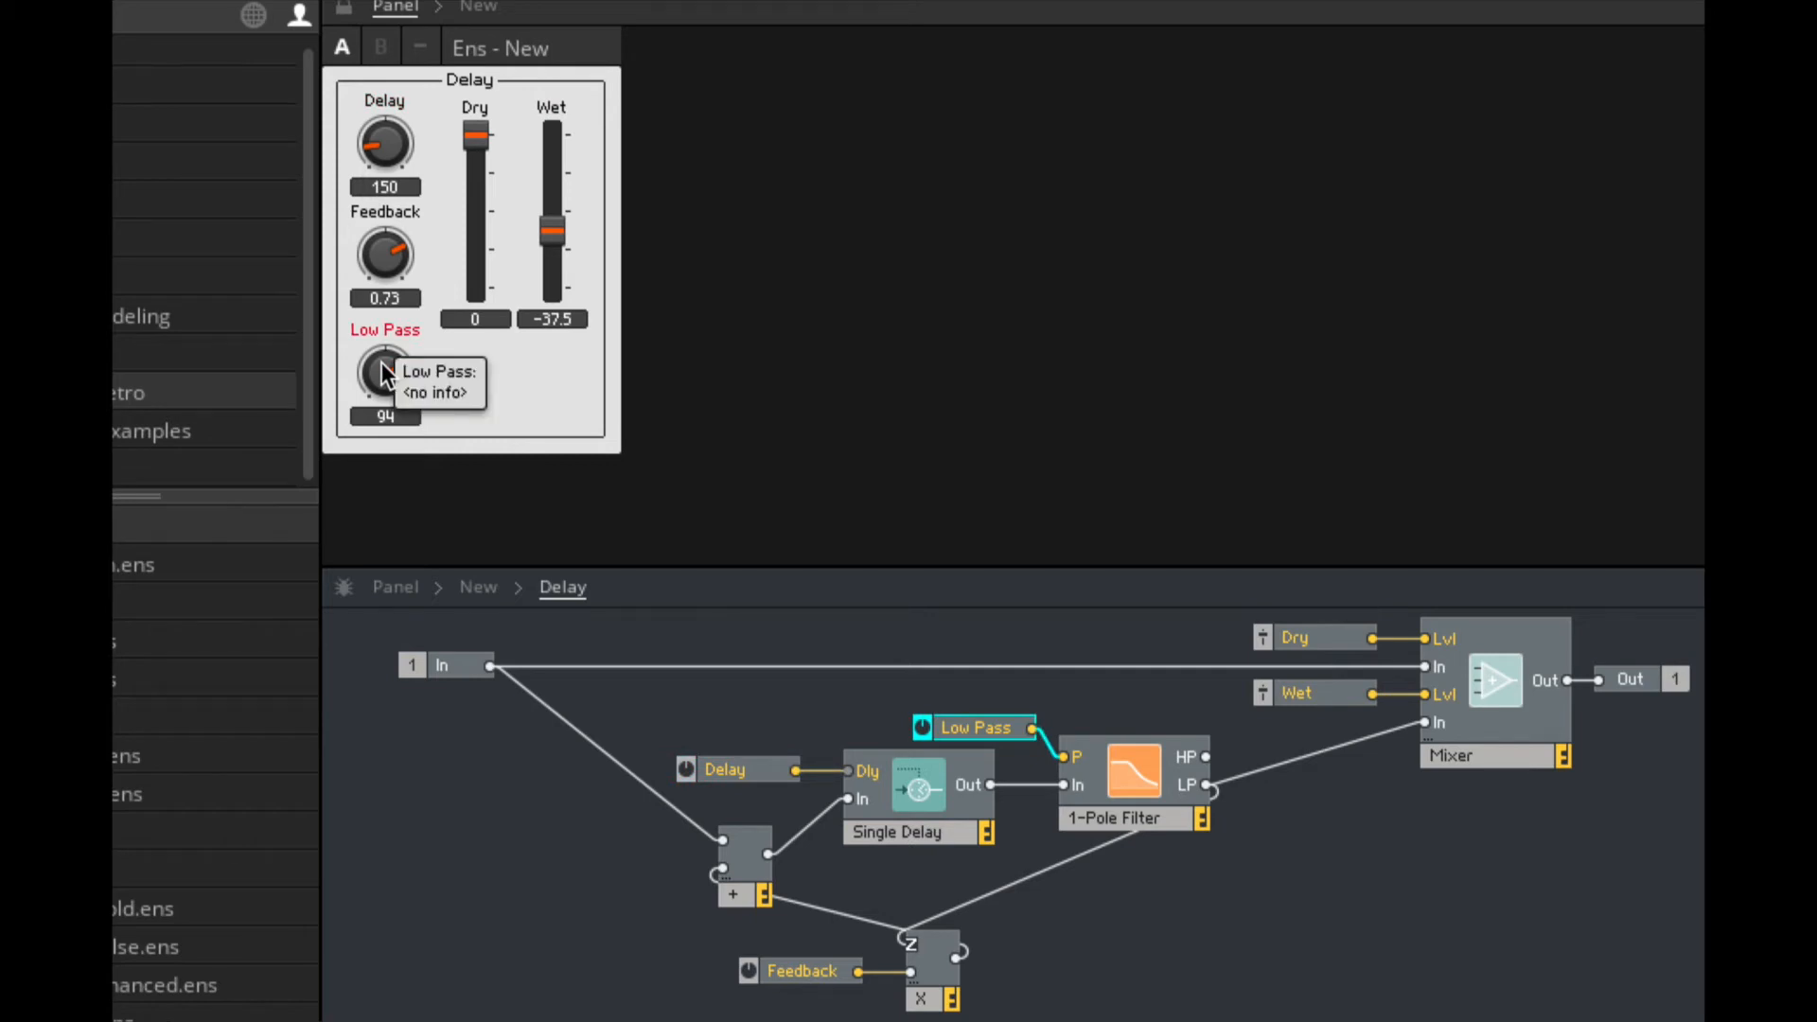
pyautogui.moveTo(378, 298); pyautogui.dragTo(378, 293)
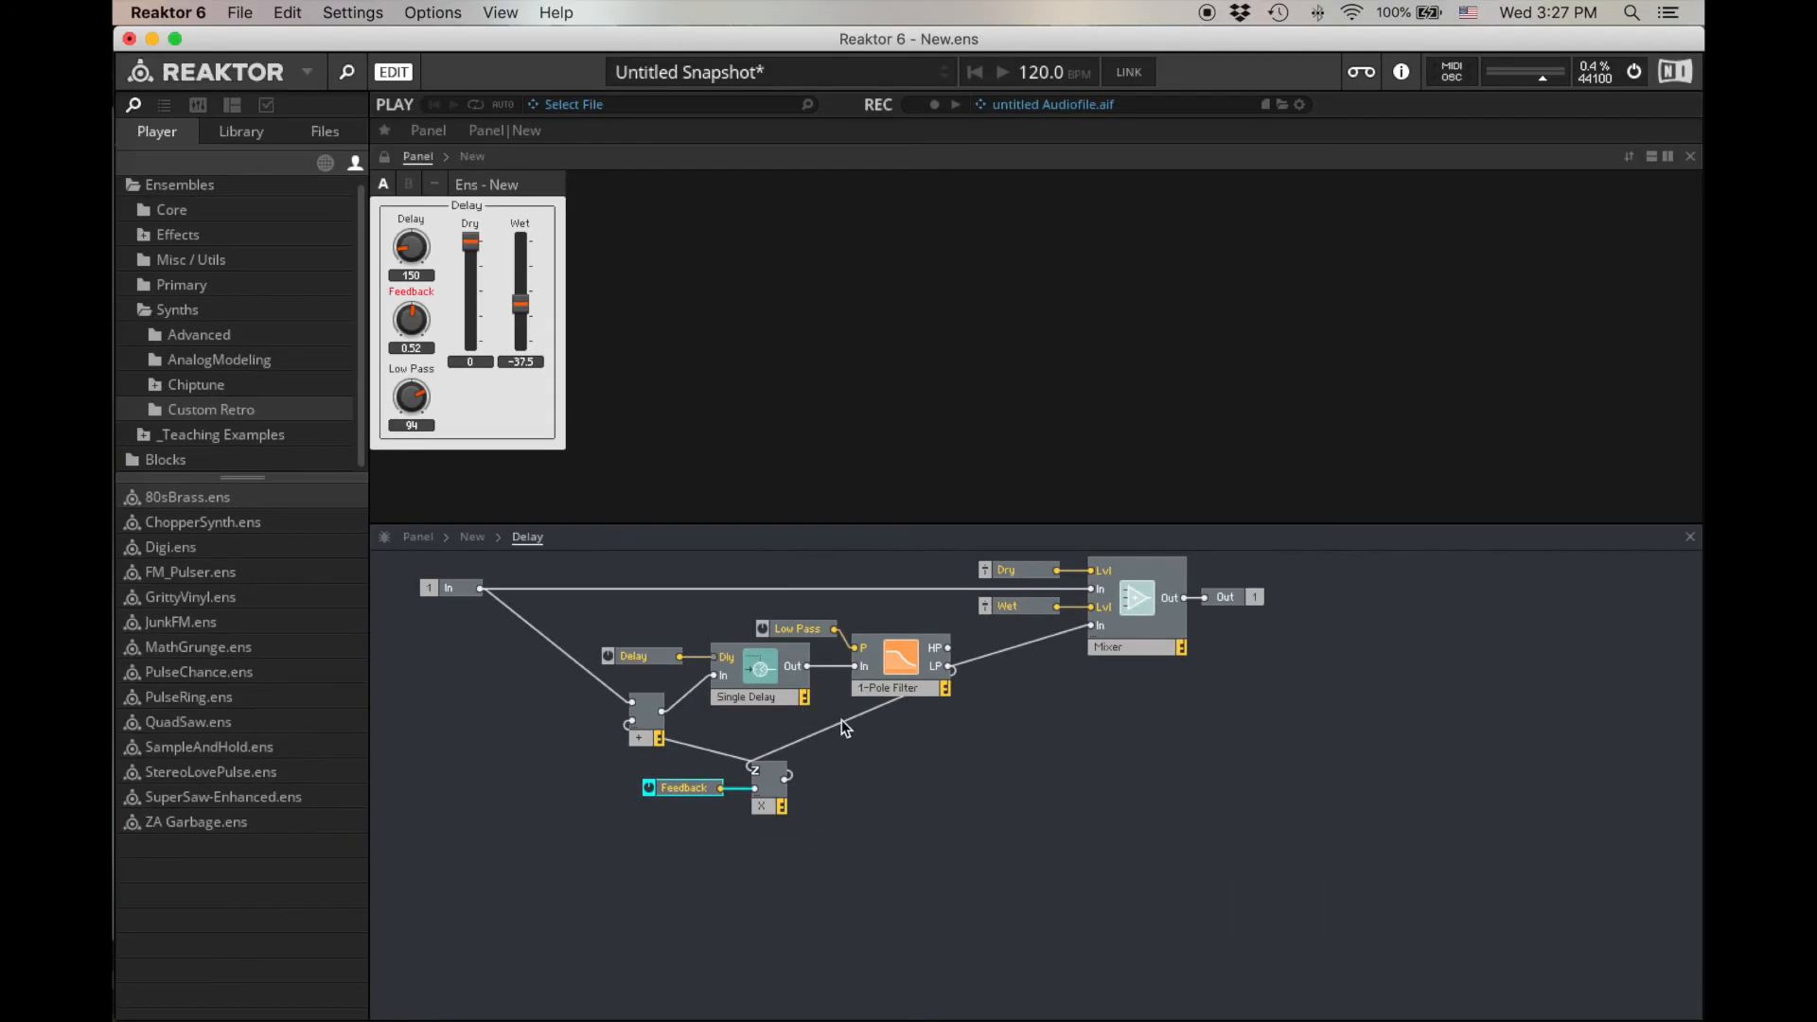
# Move the delay, filter and feedback modules down as a group and shift the In port left to free up space.
pyautogui.click(1048, 869)
pyautogui.moveTo(935, 896); pyautogui.dragTo(601, 611)
pyautogui.moveTo(907, 677); pyautogui.dragTo(934, 781)
pyautogui.click(772, 652)
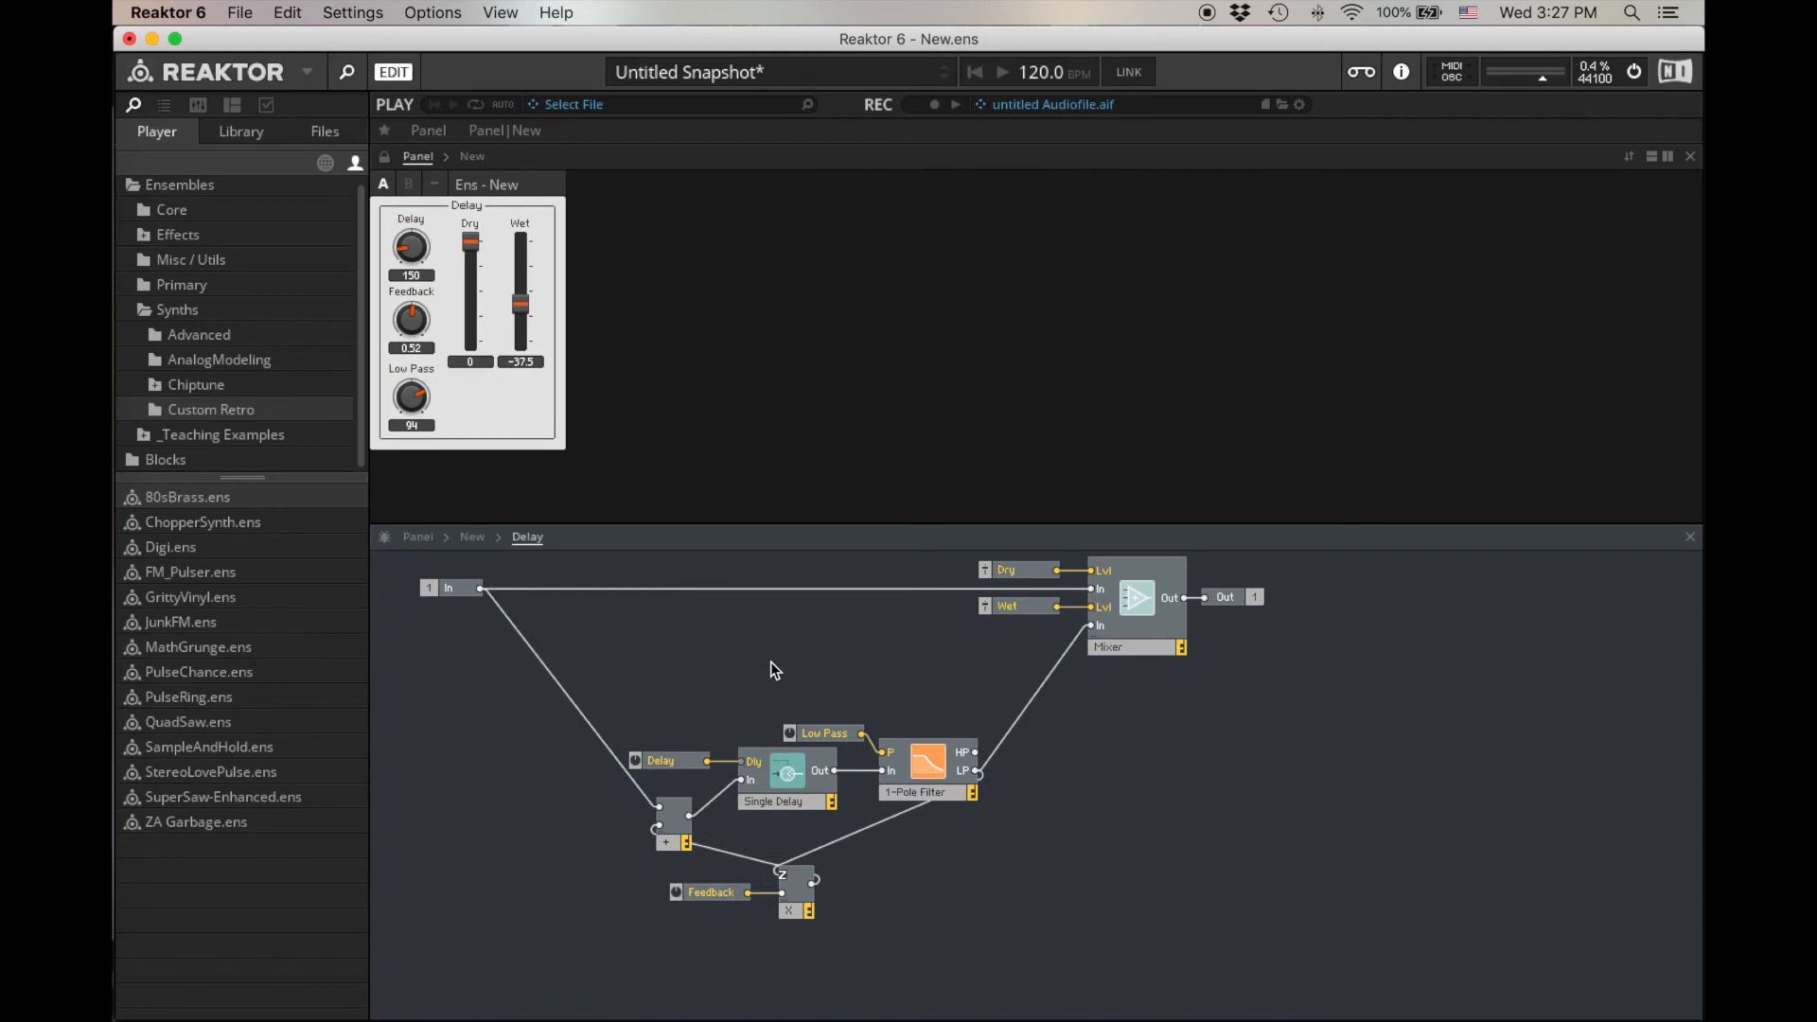
pyautogui.moveTo(446, 588); pyautogui.dragTo(412, 594)
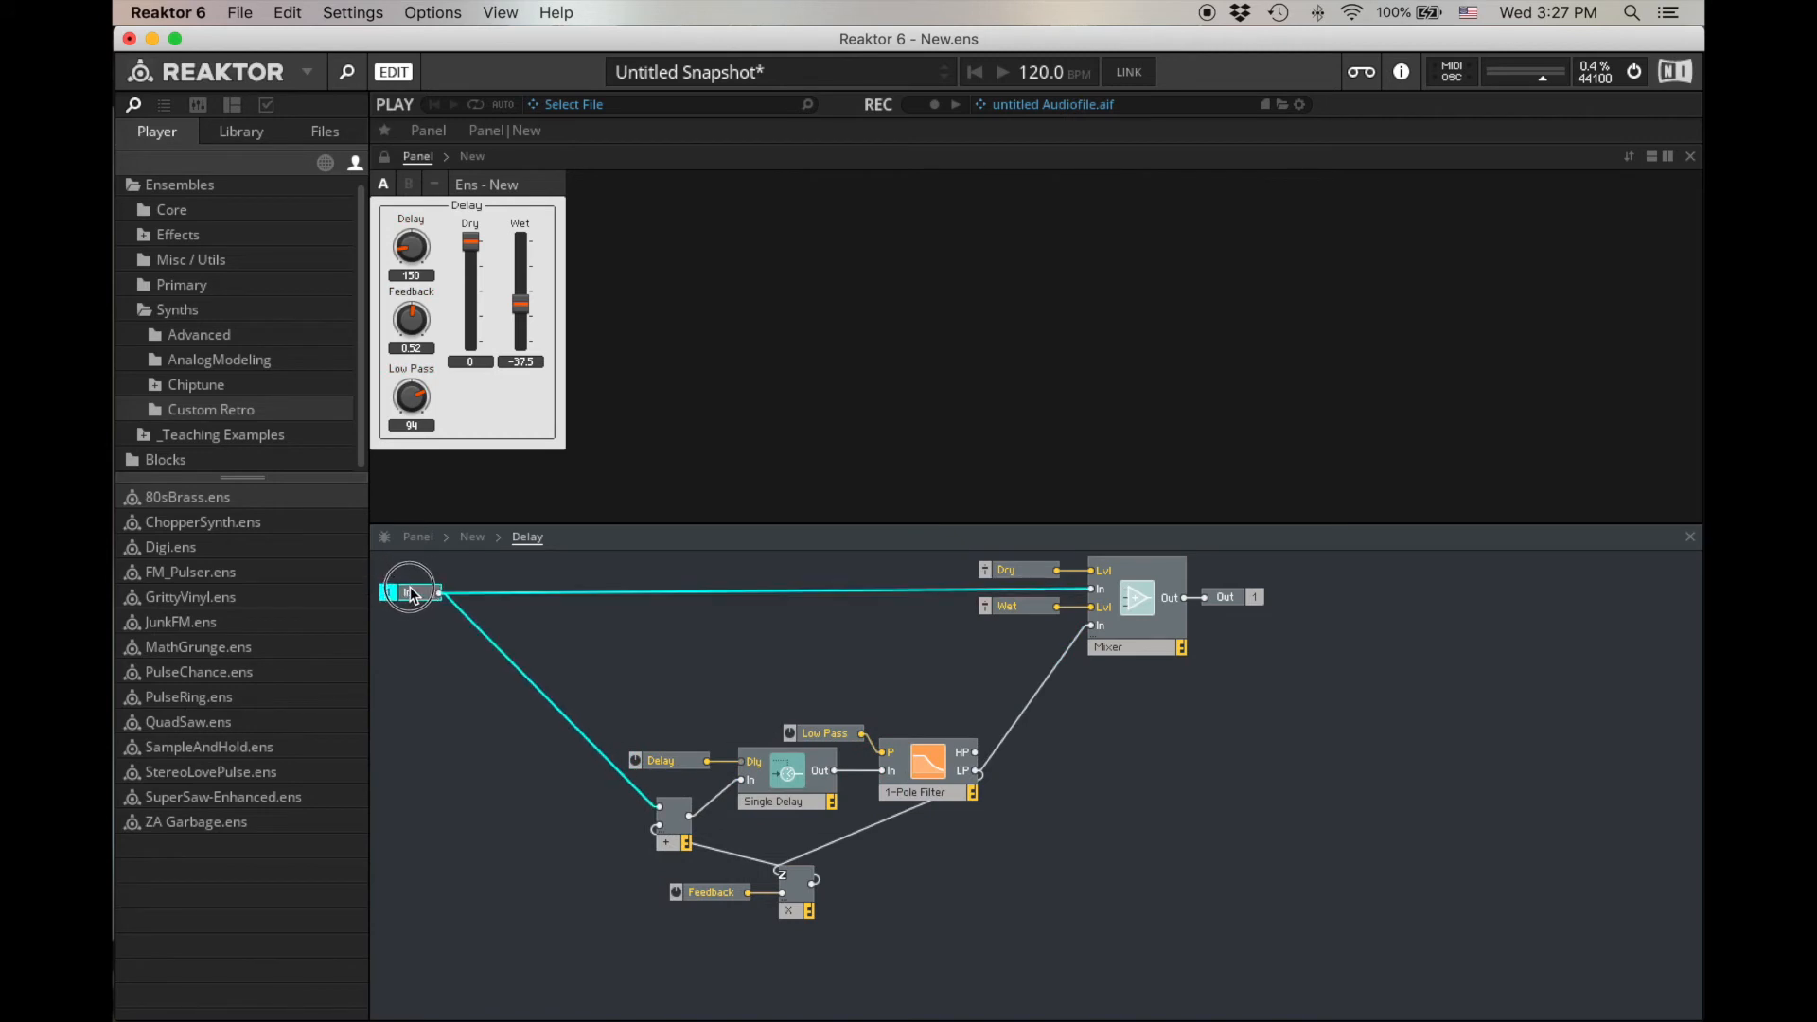
pyautogui.click(622, 678)
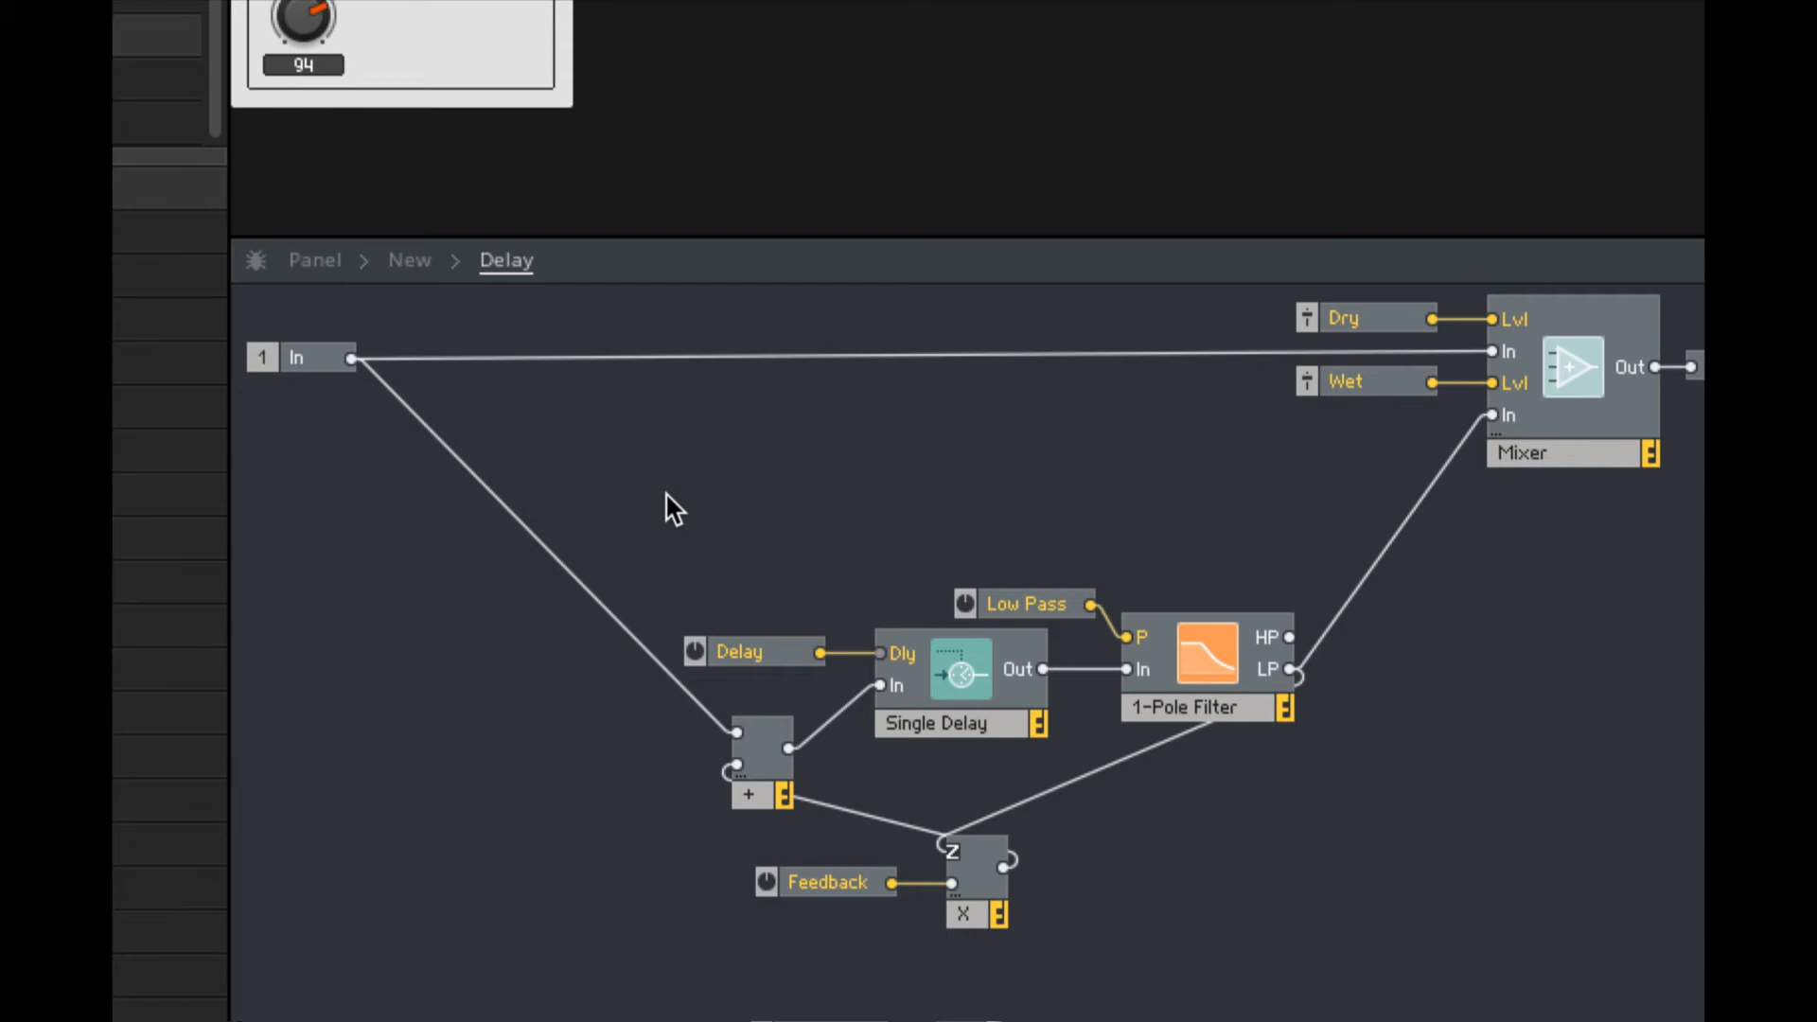
# Insert an LFO above the Delay control and shift Single Delay, Low Pass and the 1-Pole Filter right.
pyautogui.doubleClick(674, 481)
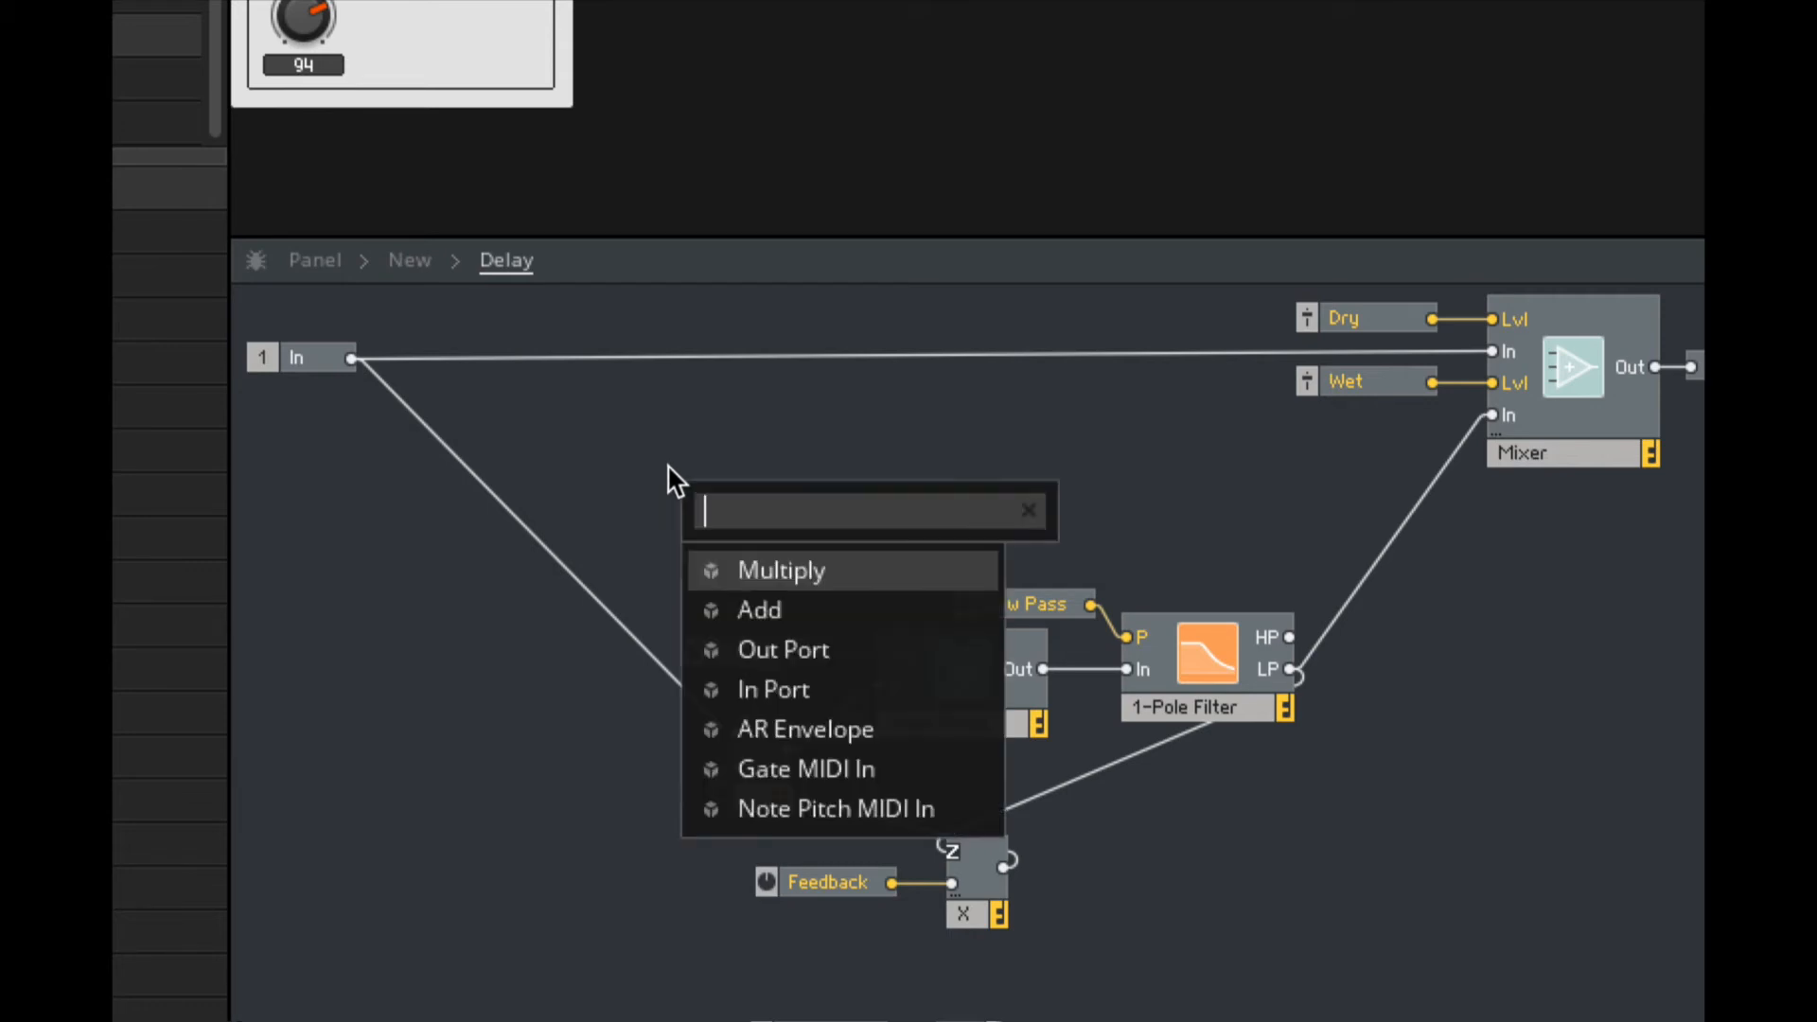
pyautogui.write('lfo')
pyautogui.press('Return')
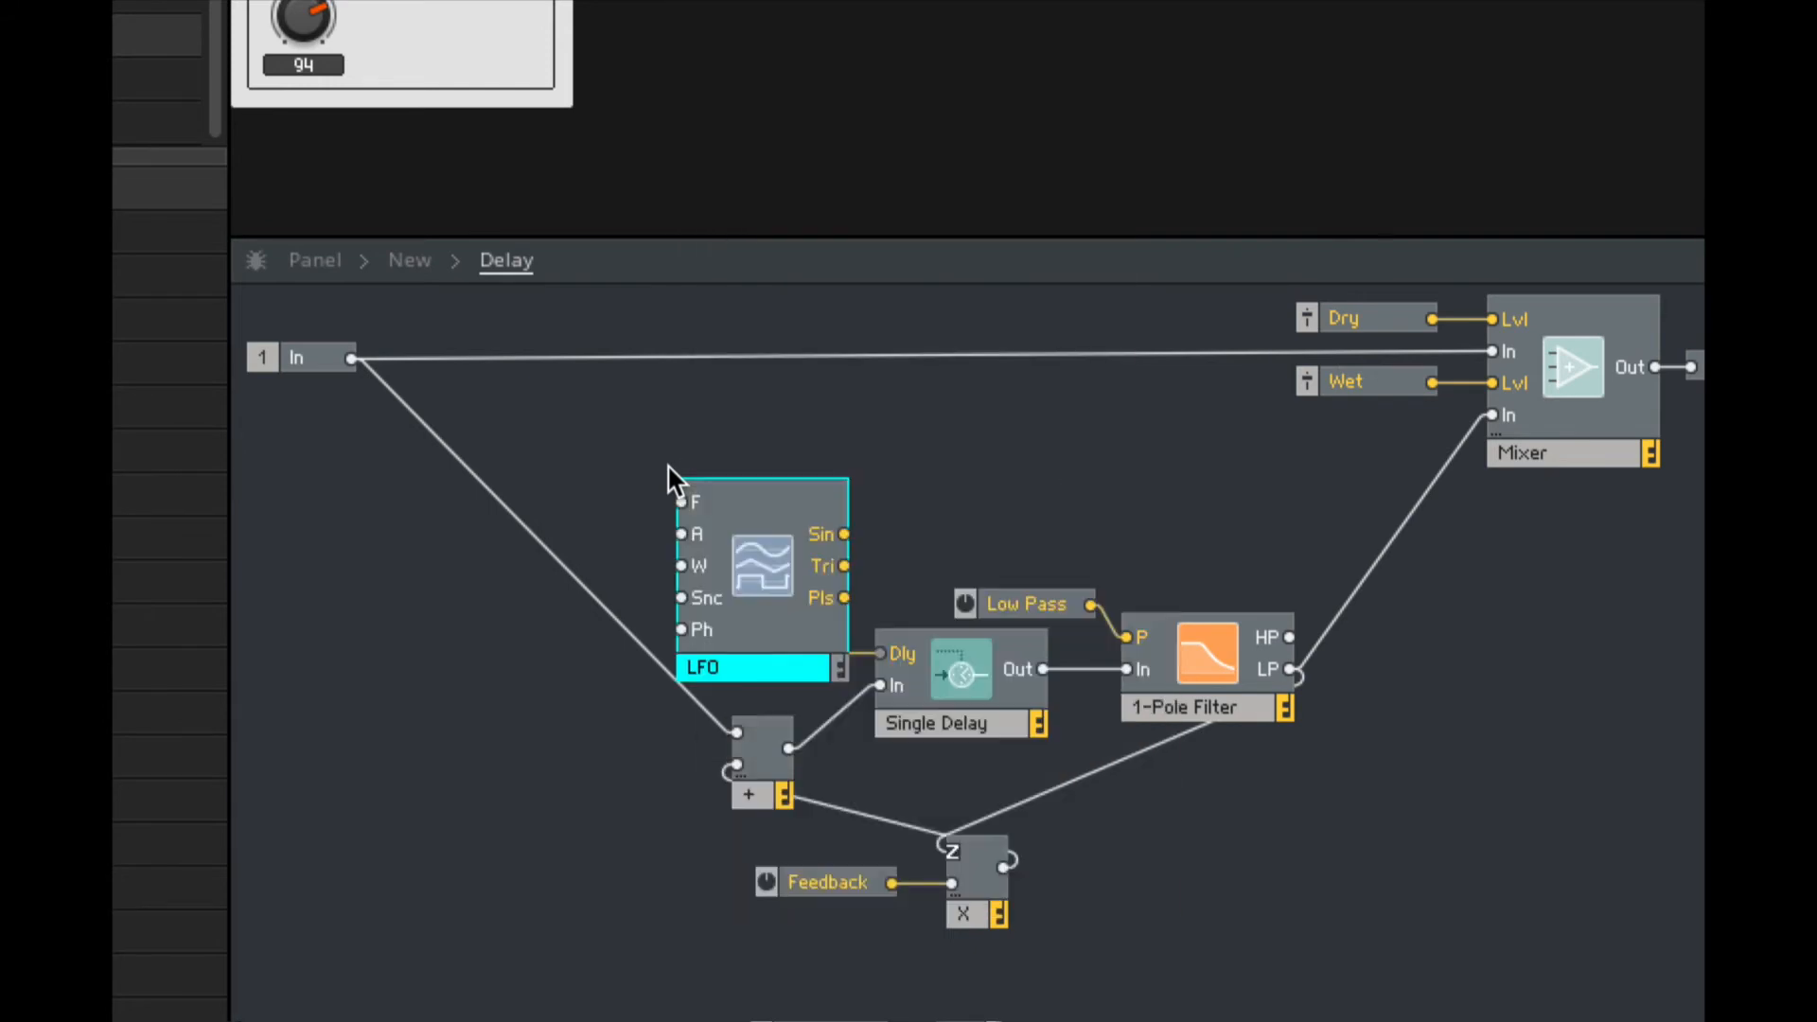
pyautogui.moveTo(741, 509); pyautogui.dragTo(712, 456)
pyautogui.moveTo(937, 516); pyautogui.dragTo(1287, 754)
pyautogui.moveTo(999, 683); pyautogui.dragTo(1148, 684)
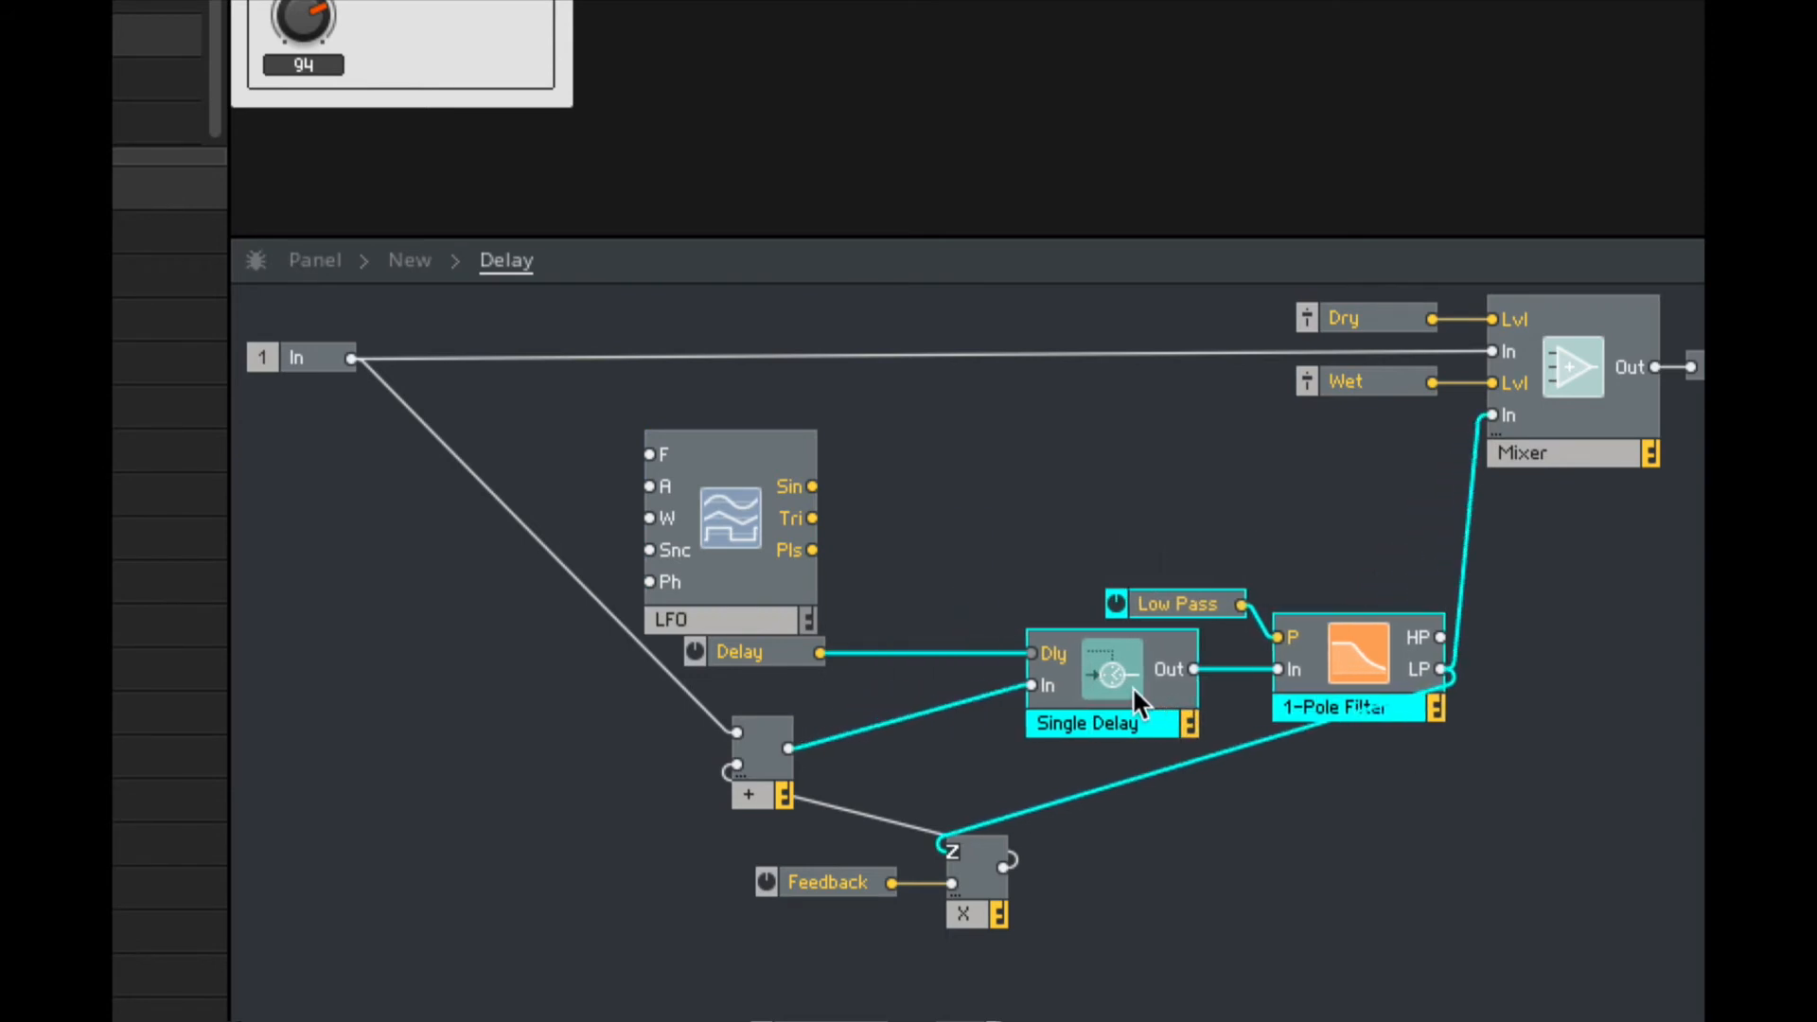
pyautogui.click(885, 618)
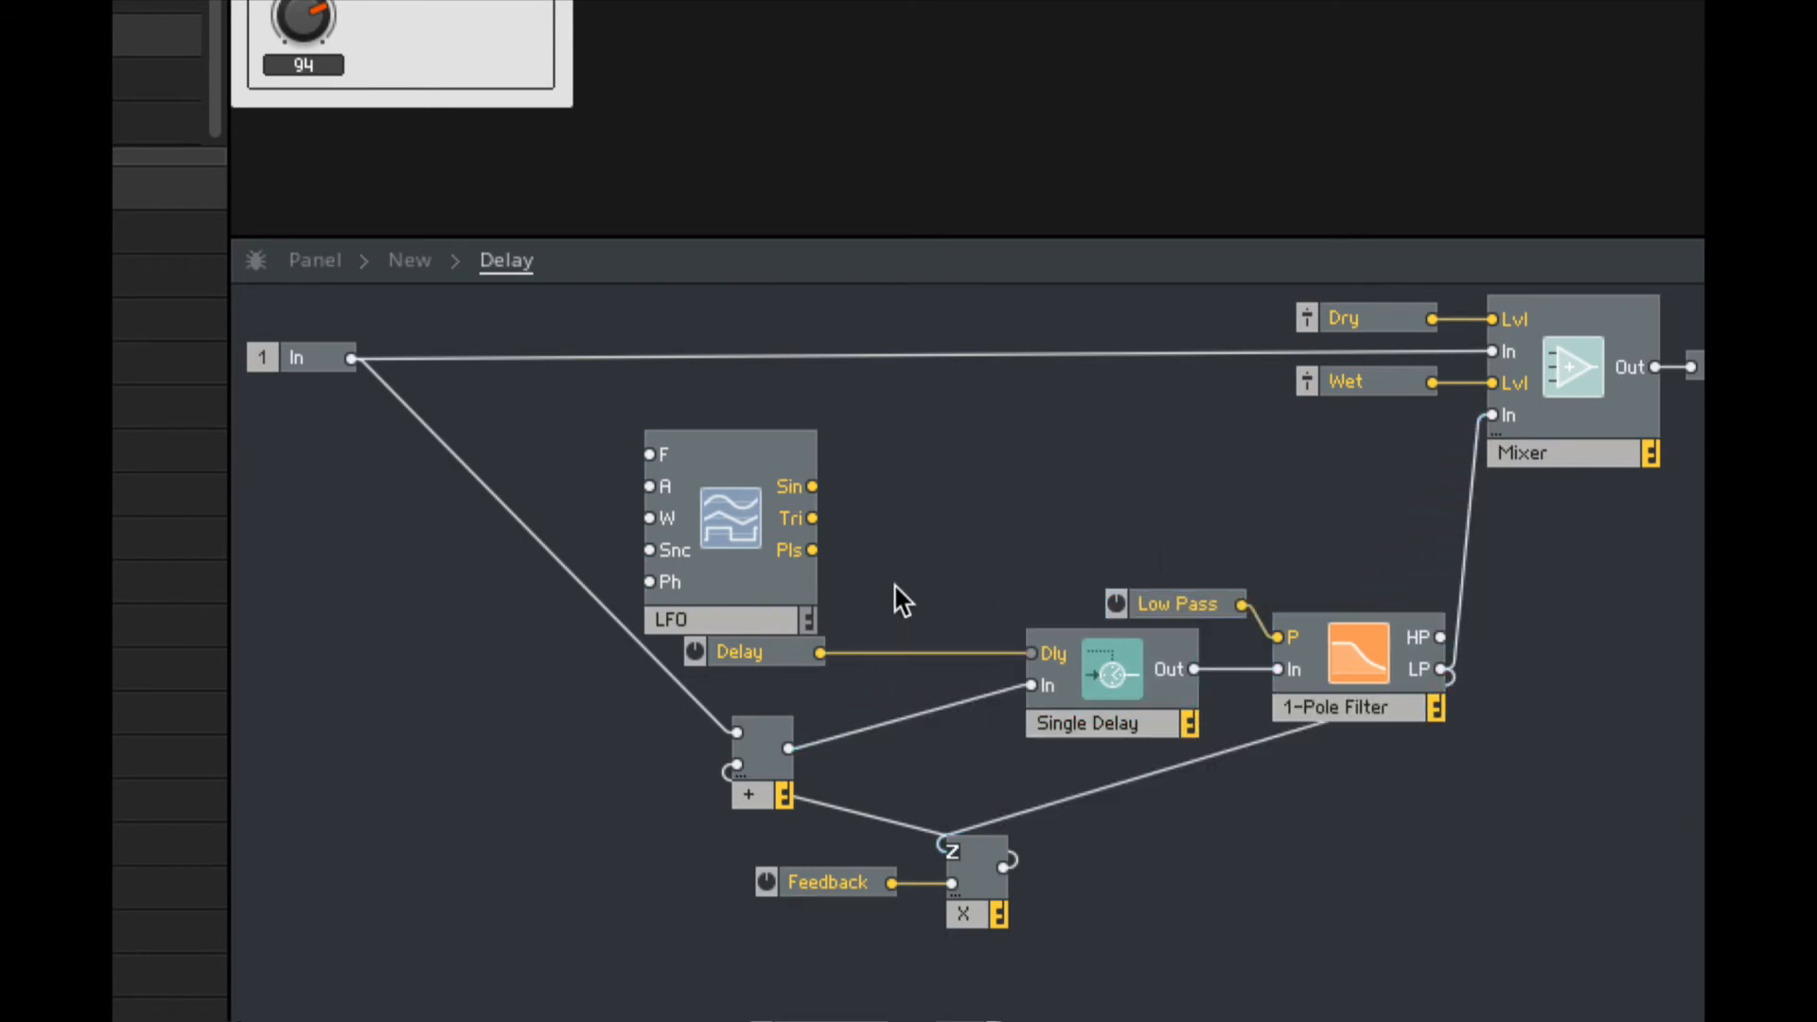
# Insert an Add module between the LFO and the Low Pass control.
pyautogui.press('Return')
pyautogui.write('add')
pyautogui.click(936, 562)
pyautogui.press('Return')
pyautogui.write('add')
pyautogui.press('Return')
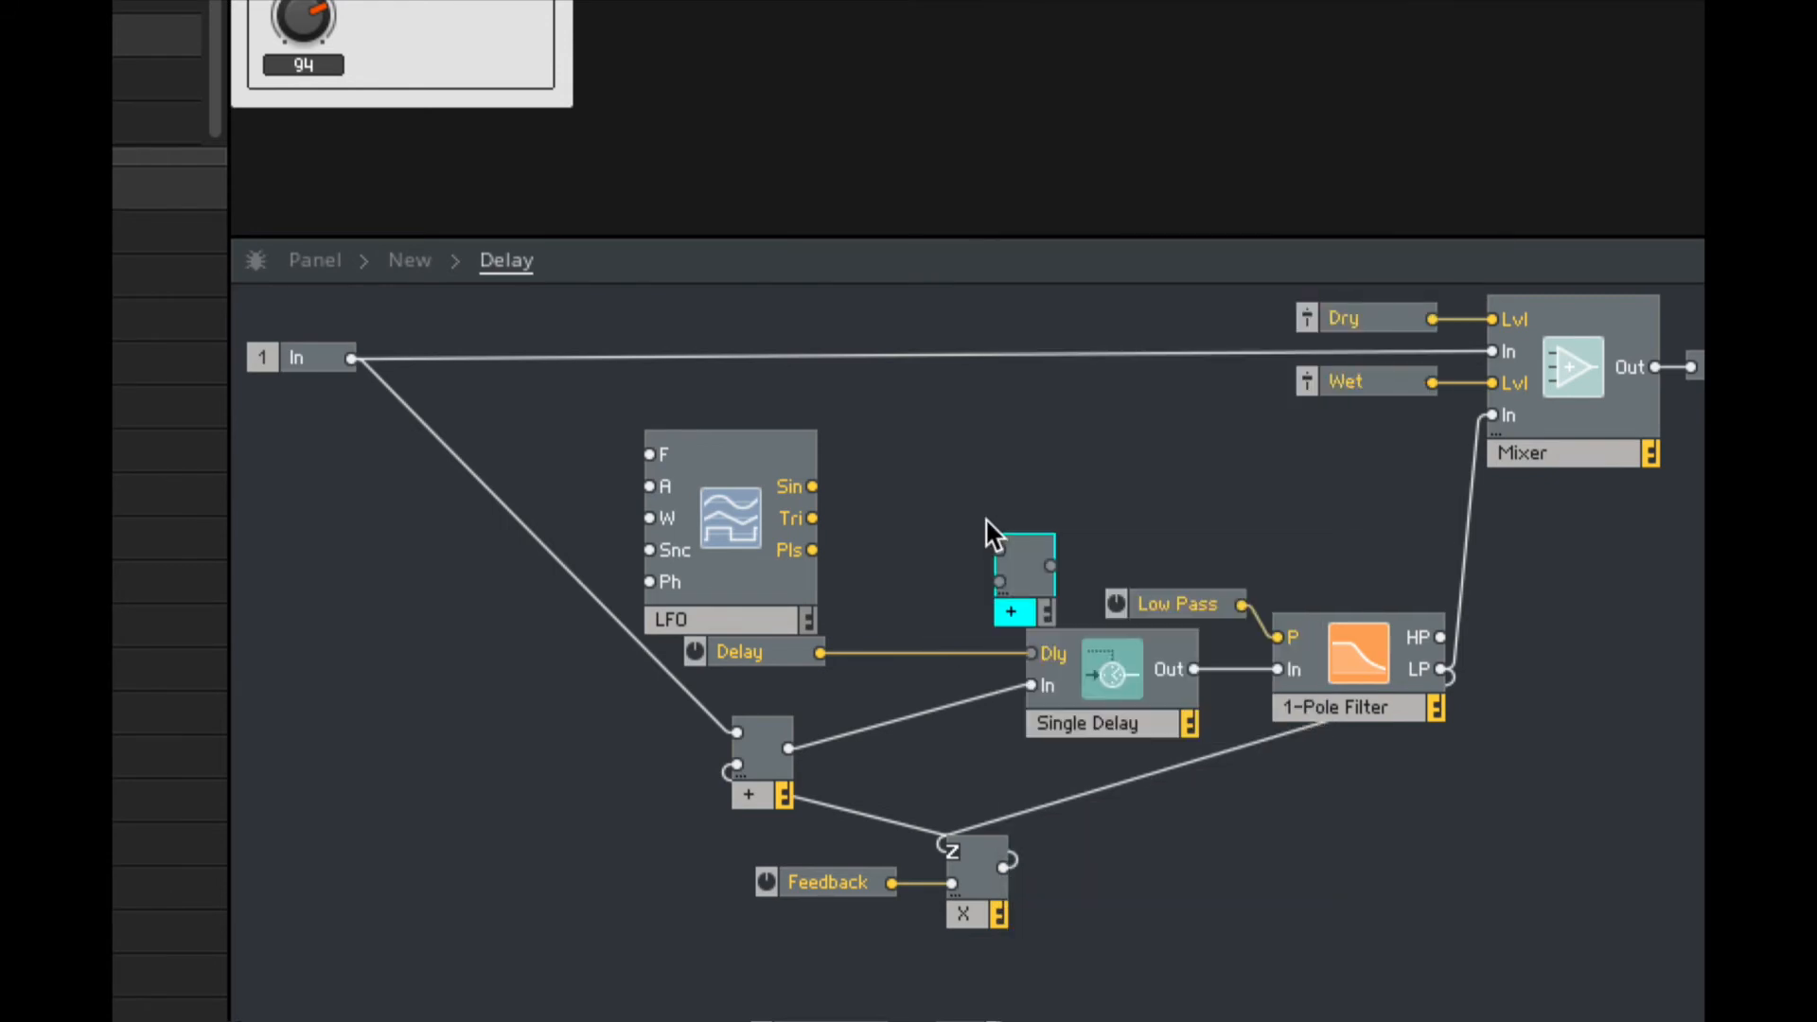
# Feed the LFO's Tri output and the Delay control into the new Add module, and its output into Single Delay's Dly input.
pyautogui.moveTo(812, 518); pyautogui.dragTo(1003, 549)
pyautogui.moveTo(819, 652); pyautogui.dragTo(922, 577)
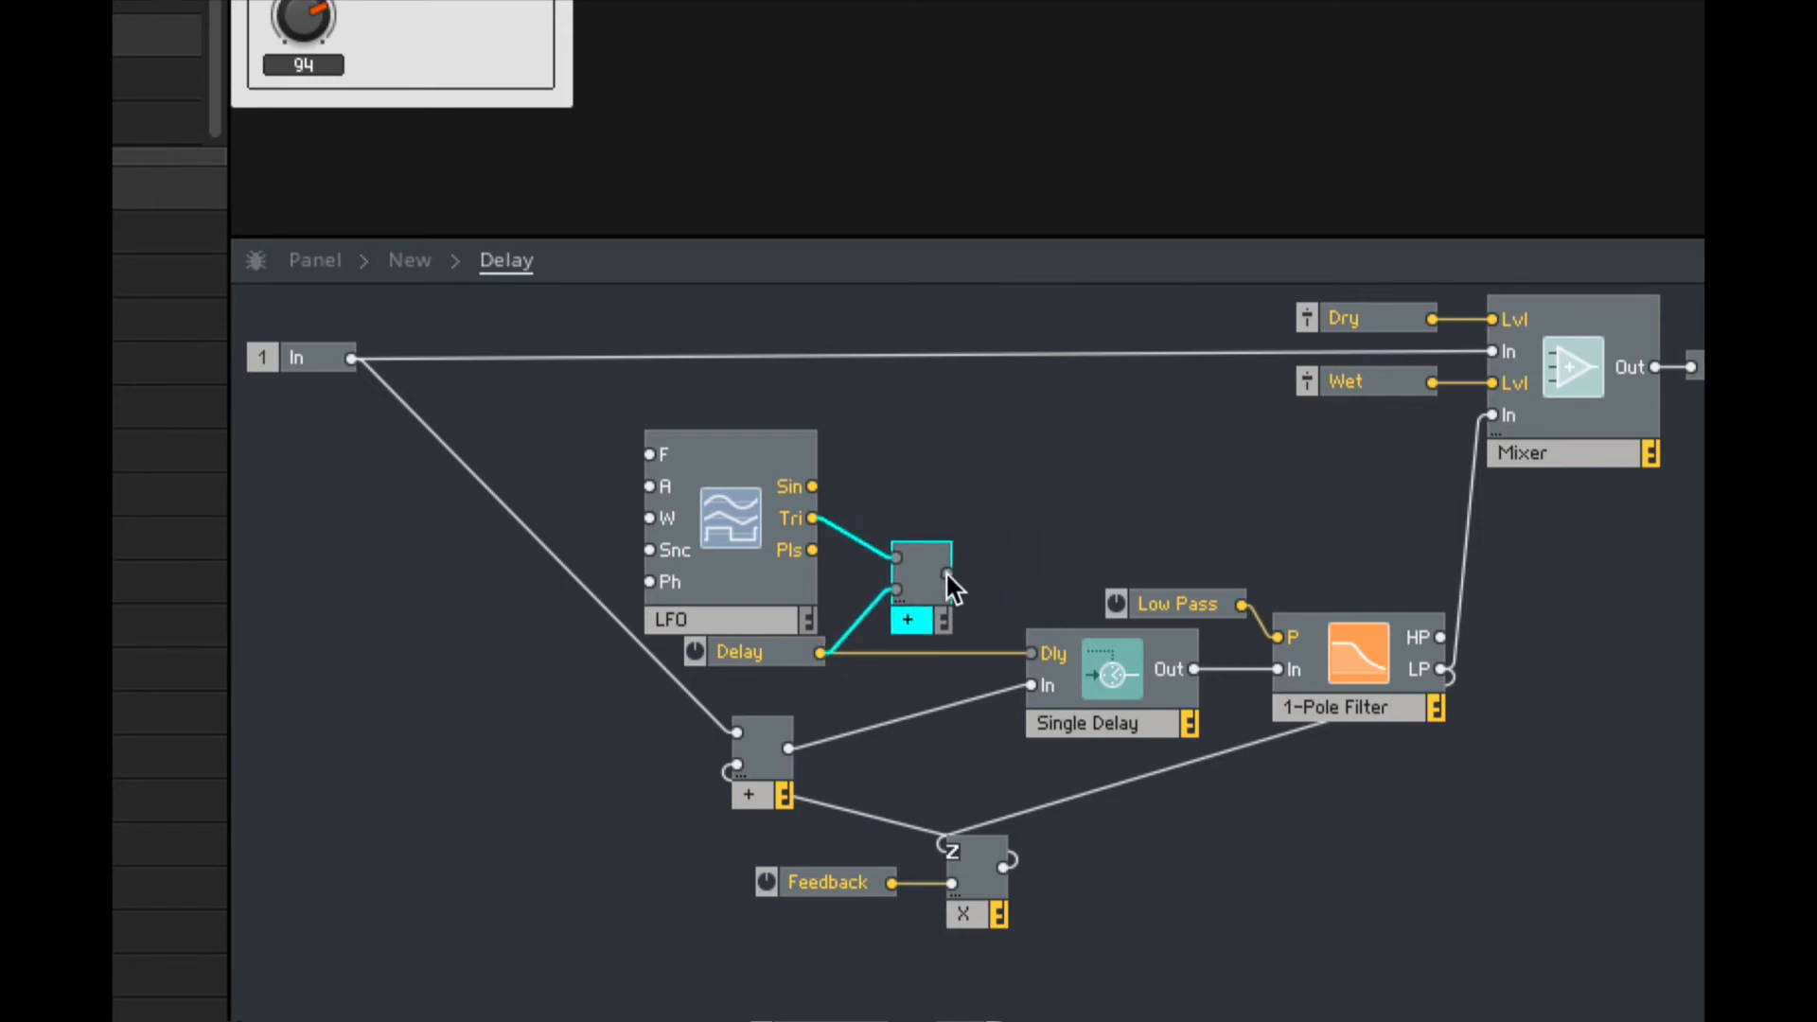
pyautogui.moveTo(1024, 630); pyautogui.dragTo(1022, 641)
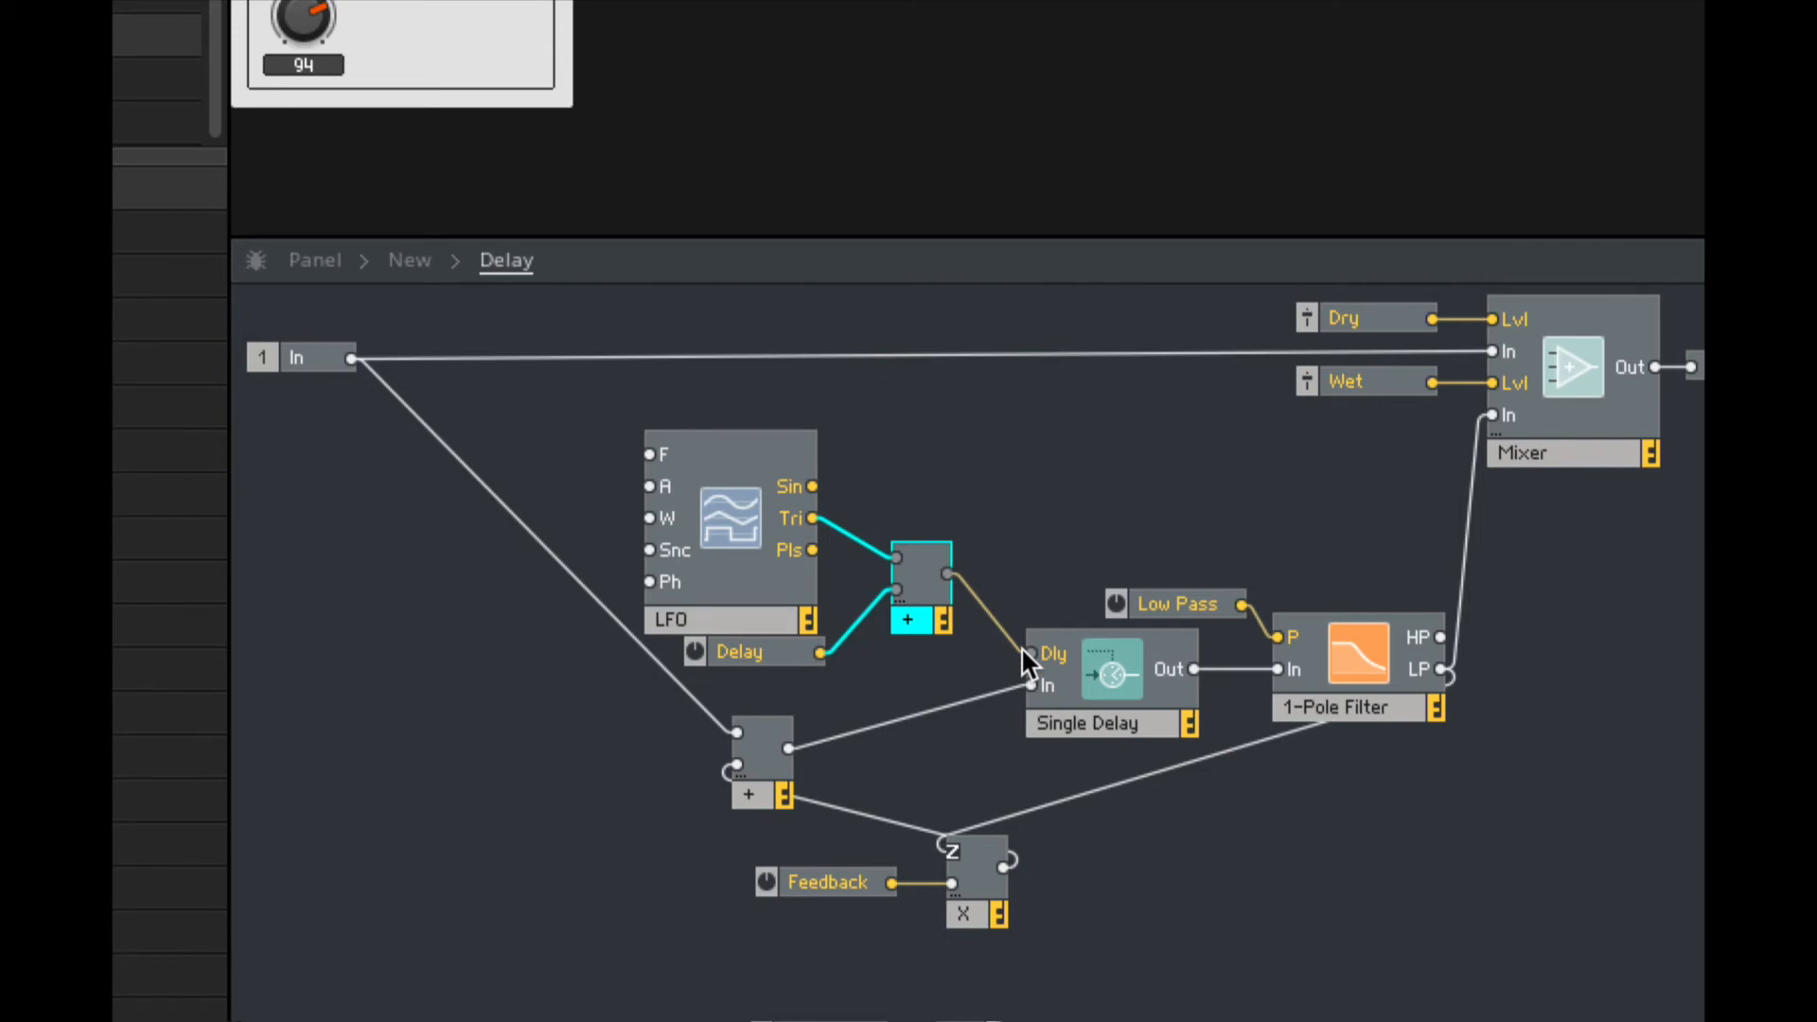
# Create constants for the LFO inputs, with 0.1 for F and 1 for A.
pyautogui.rightClick(657, 479)
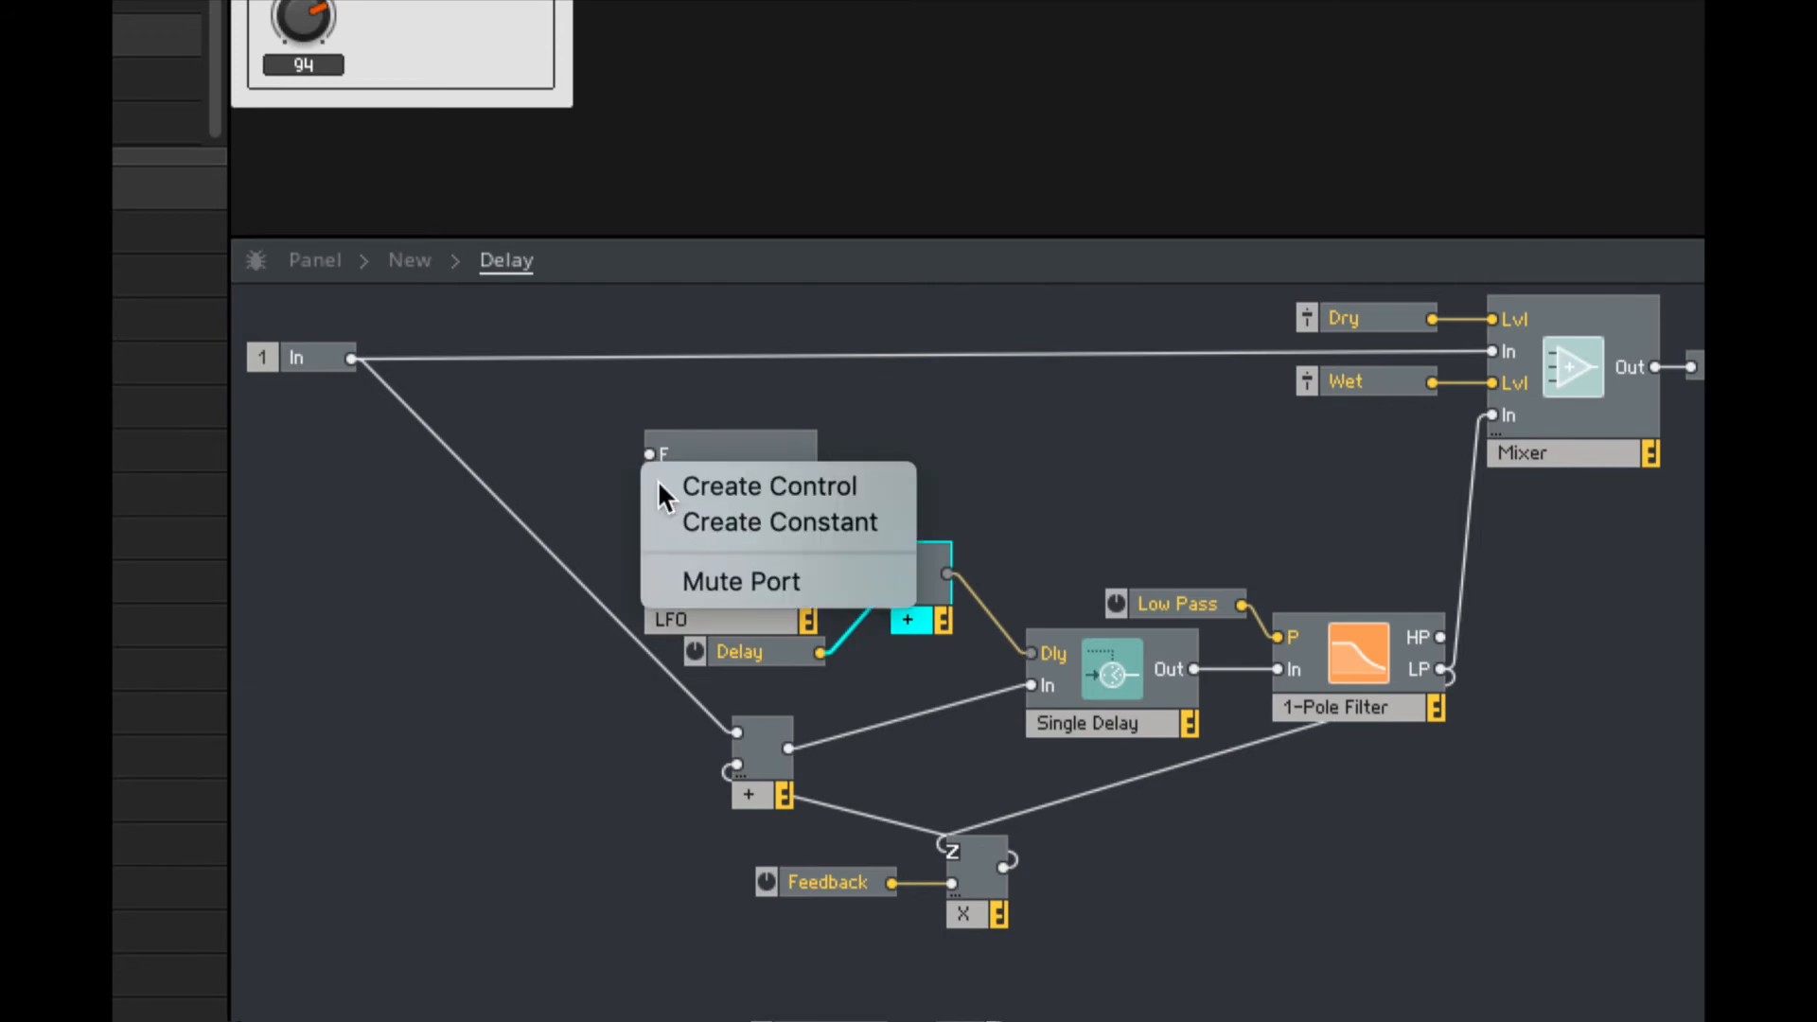
pyautogui.click(670, 516)
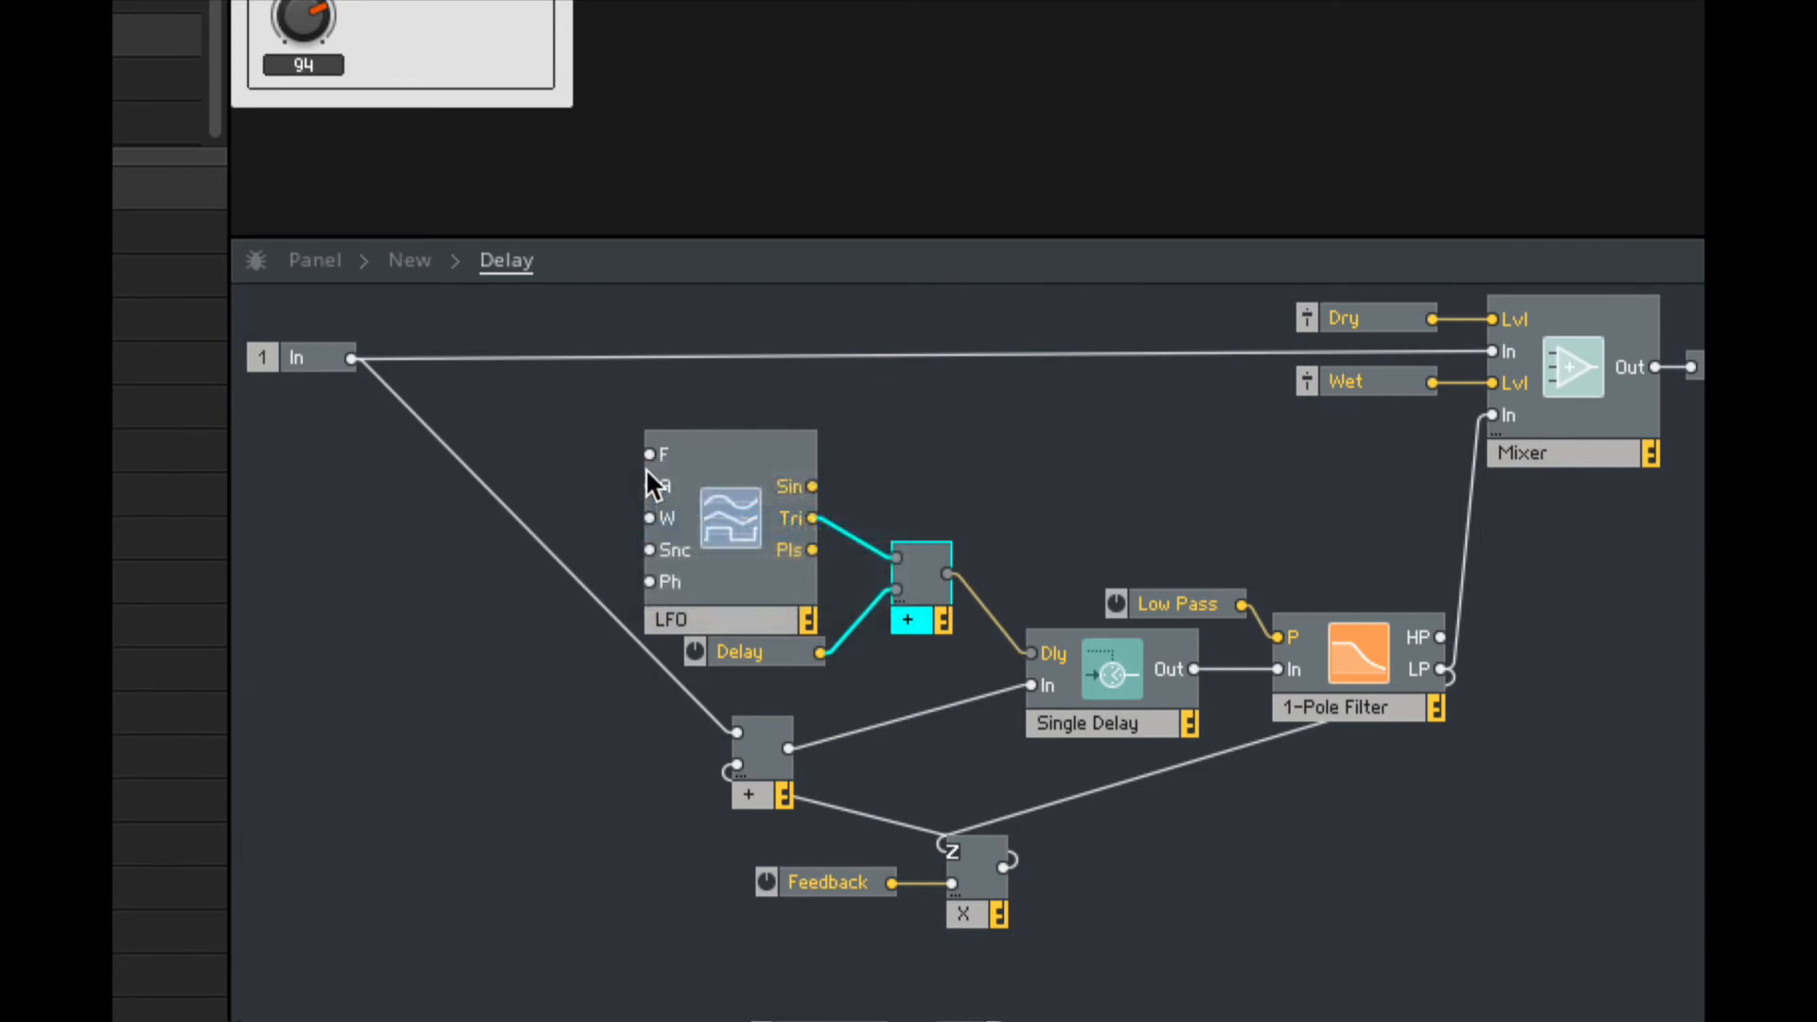
pyautogui.rightClick(649, 447)
pyautogui.click(674, 488)
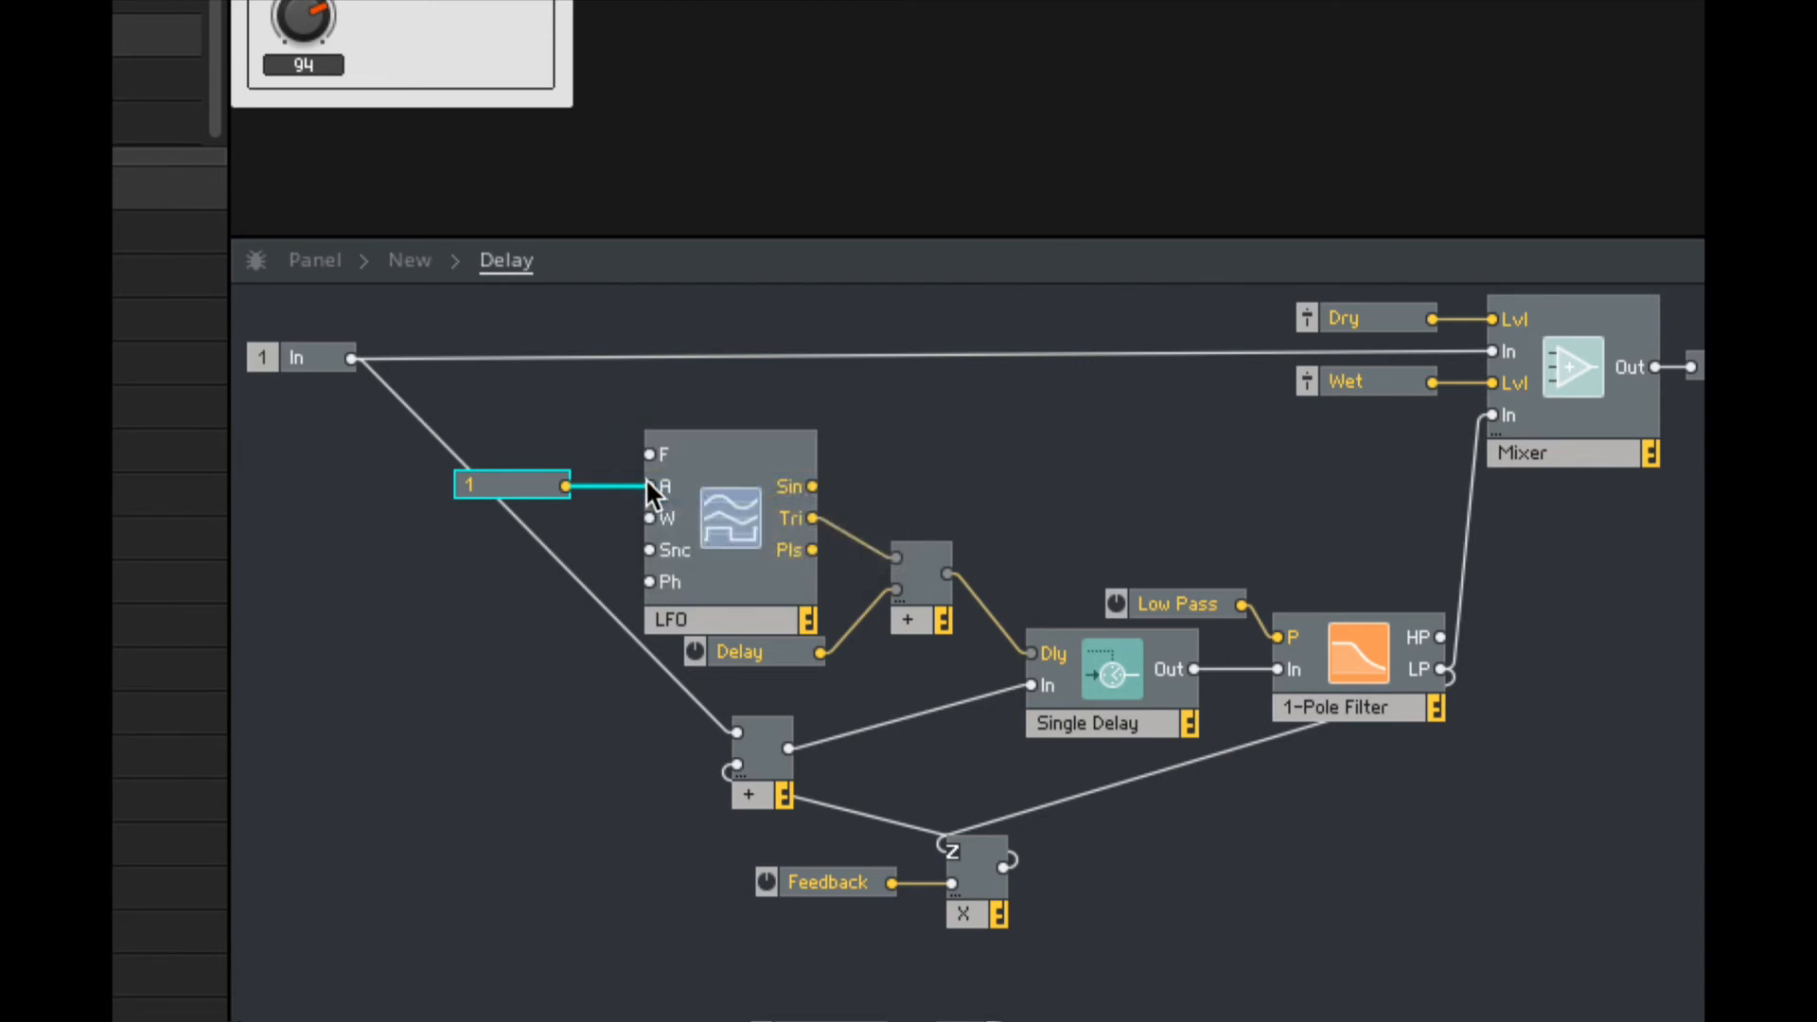
pyautogui.write('0.1')
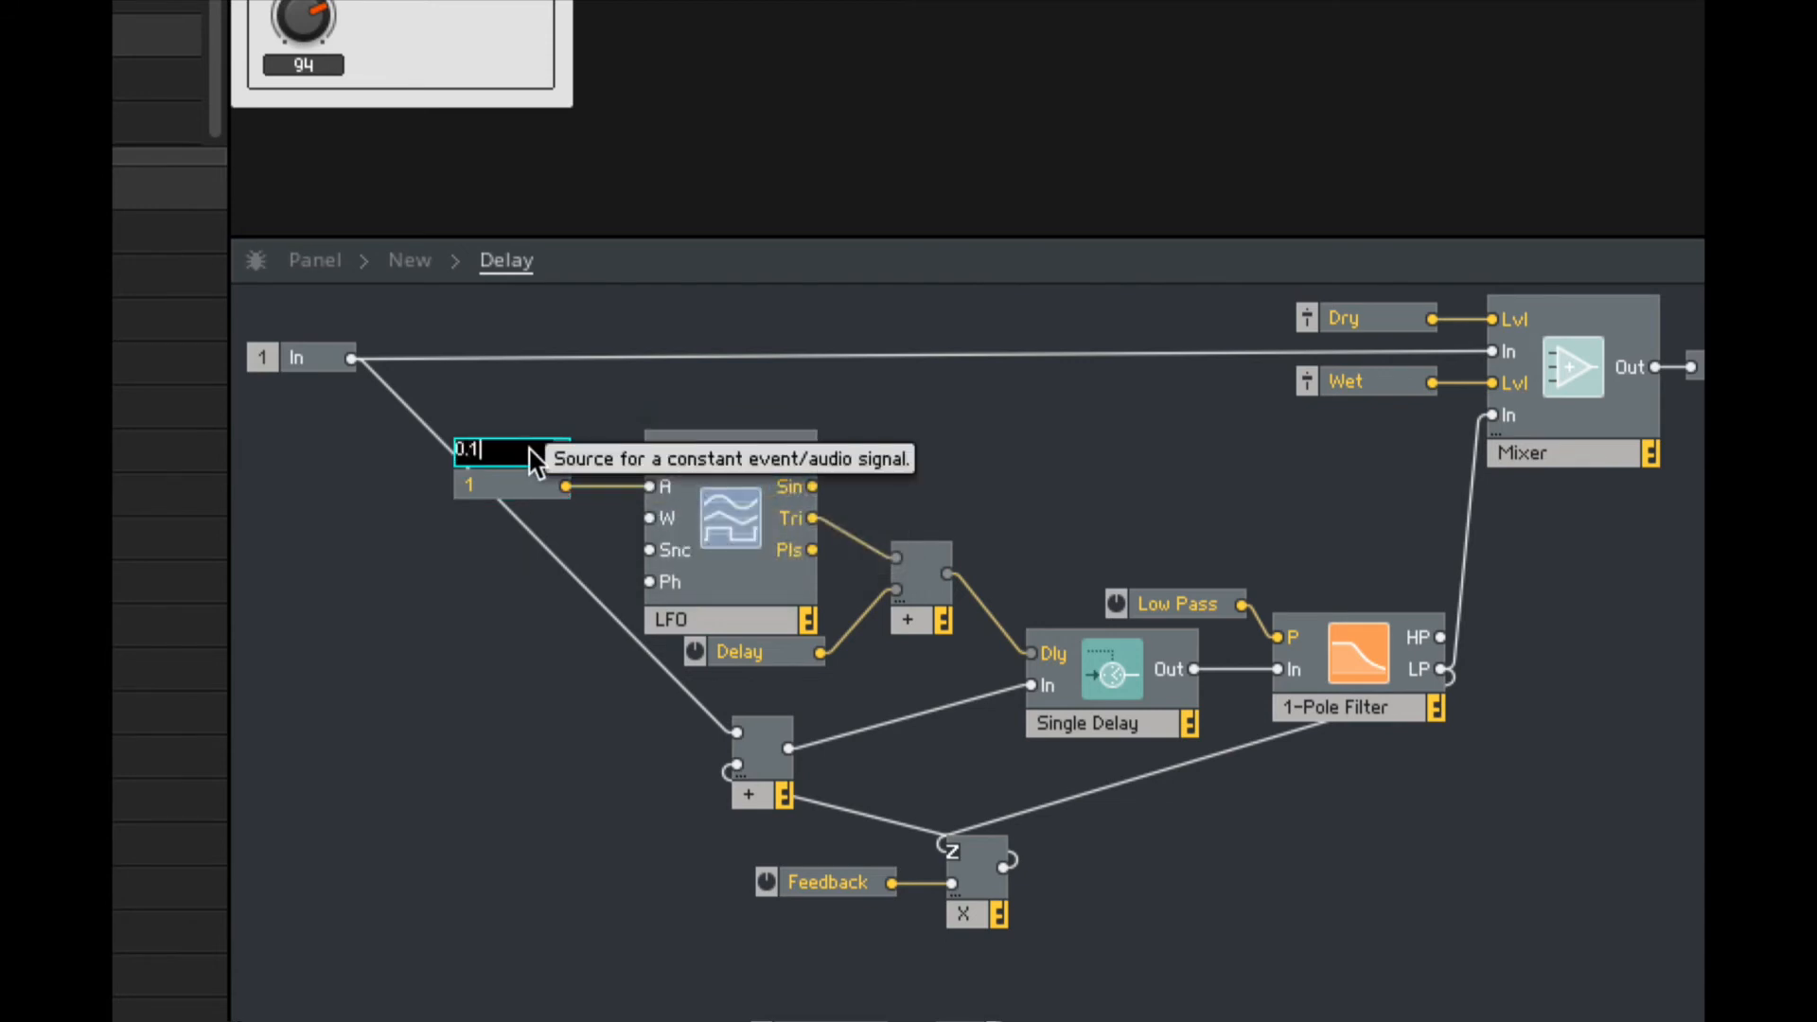
pyautogui.click(536, 422)
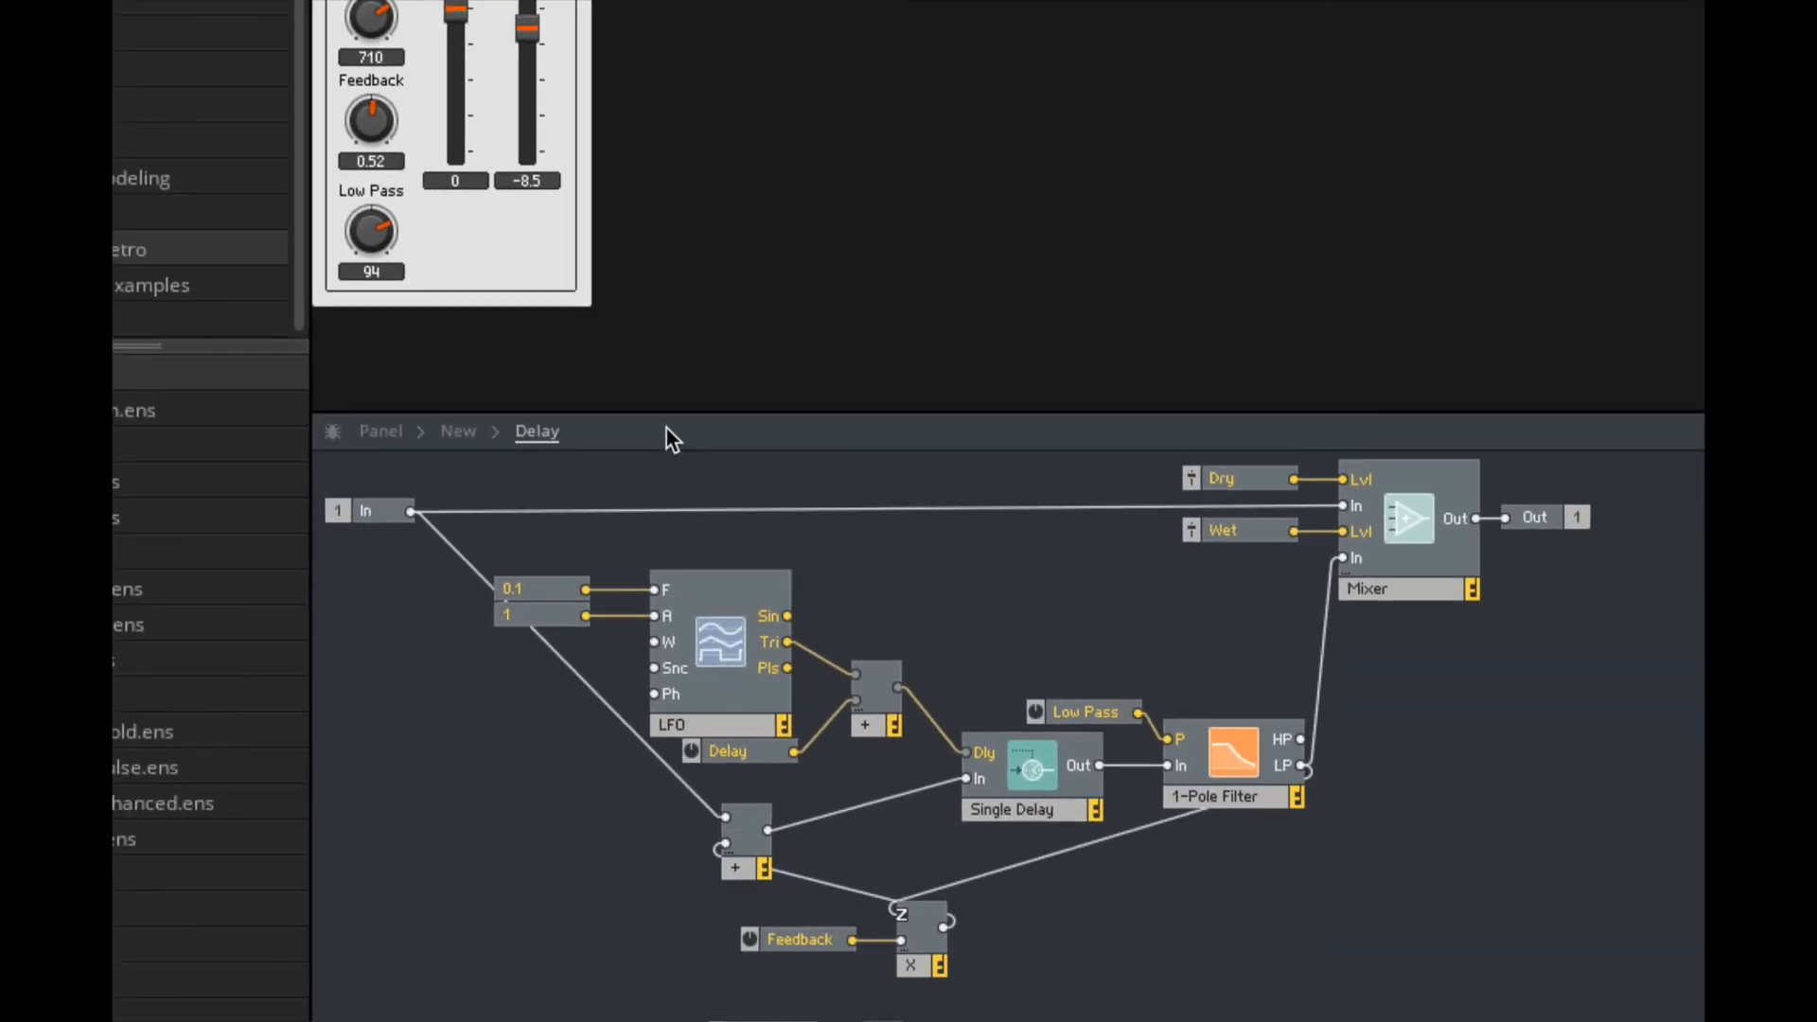
# Set the Delay knob to 140 and Feedback to 0.93, and change the LFO's A constant to 2.
pyautogui.moveTo(375, 36); pyautogui.dragTo(395, 142)
pyautogui.moveTo(401, 214); pyautogui.dragTo(388, 158)
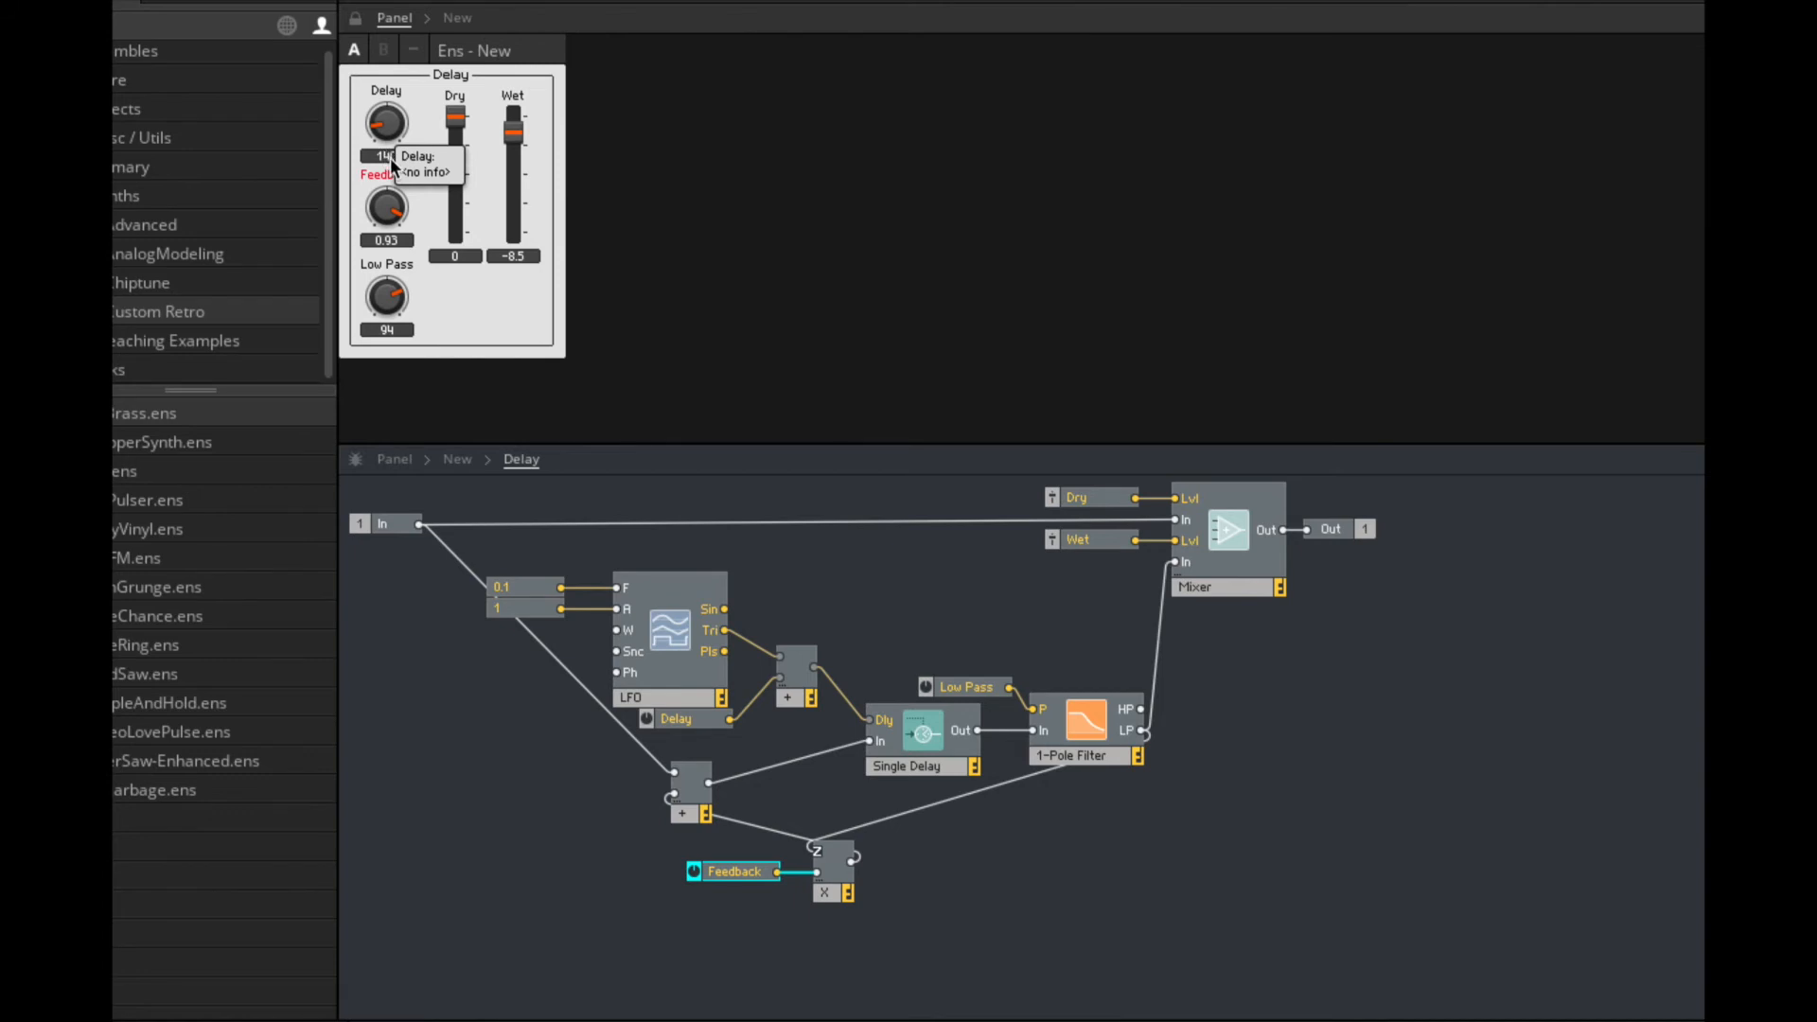
pyautogui.doubleClick(515, 610)
pyautogui.write('2')
pyautogui.press('Return')
pyautogui.click(571, 545)
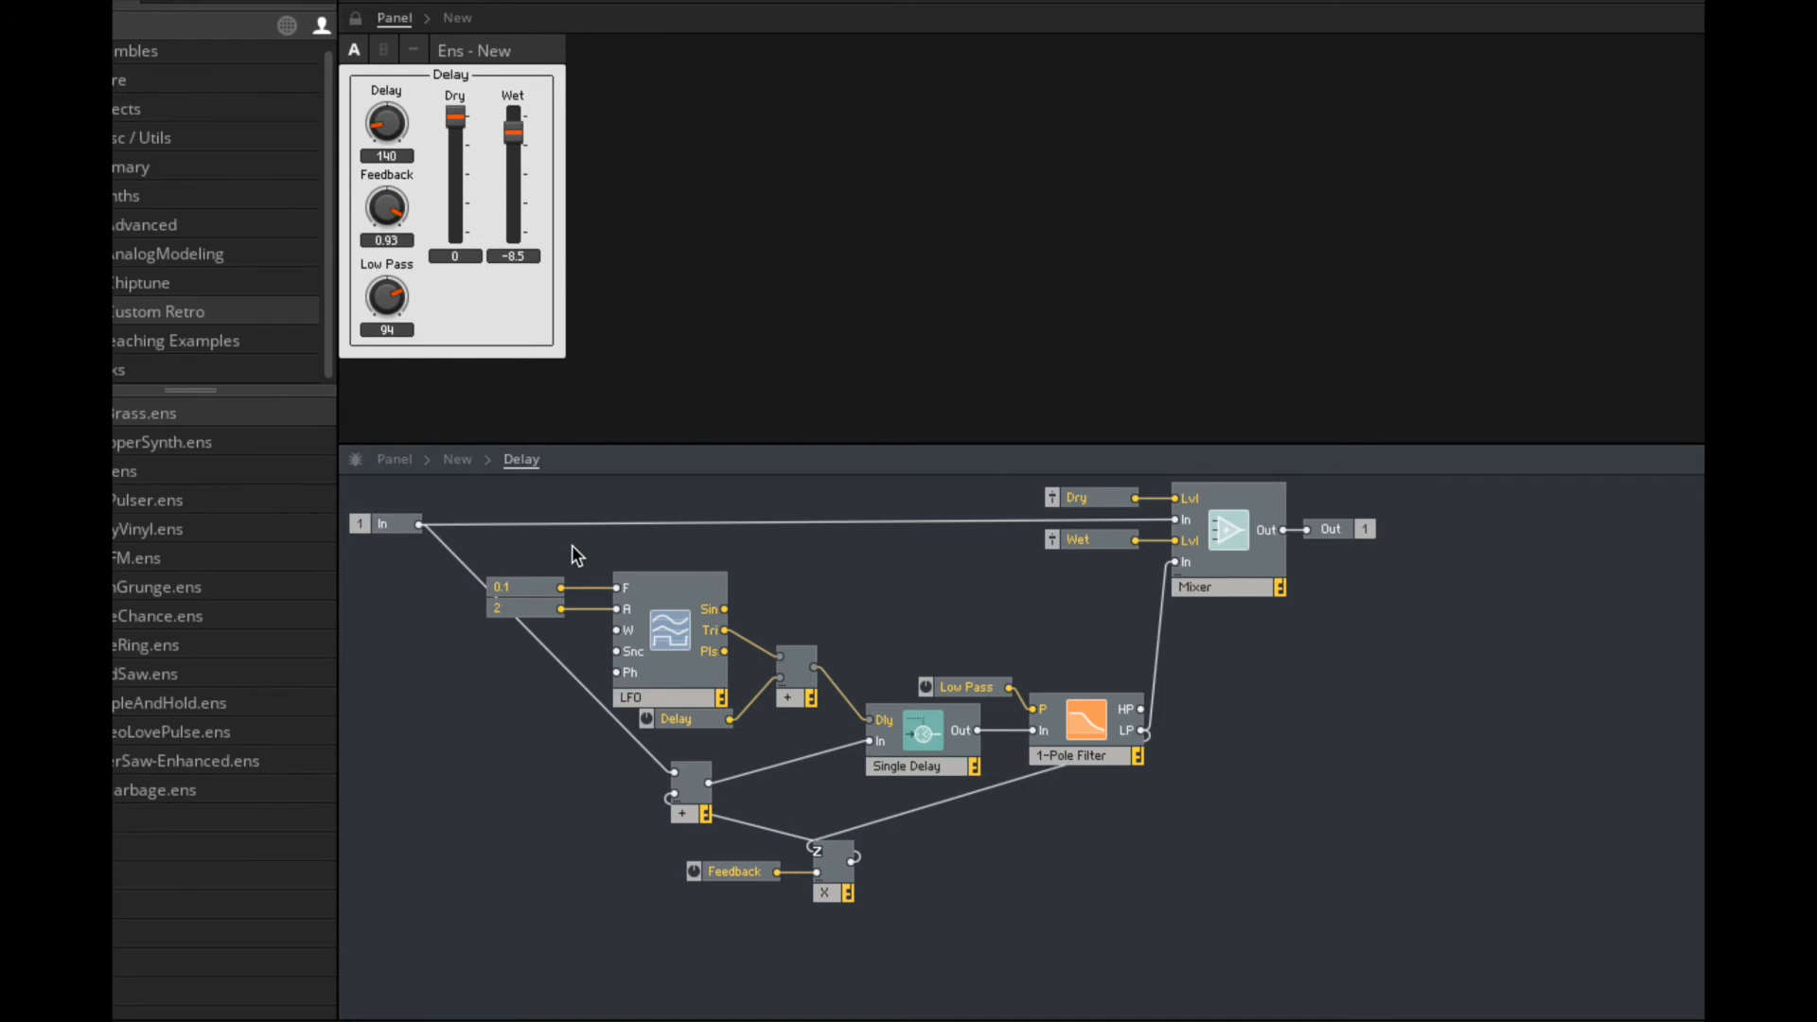
# Raise the Low Pass knob to 114 and change the LFO's F constant to 1.
pyautogui.moveTo(389, 298); pyautogui.dragTo(390, 276)
pyautogui.doubleClick(516, 585)
pyautogui.press('Return')
# Cut the LFO together with its two constants and create a new macro in its place.
pyautogui.moveTo(518, 557); pyautogui.dragTo(680, 686)
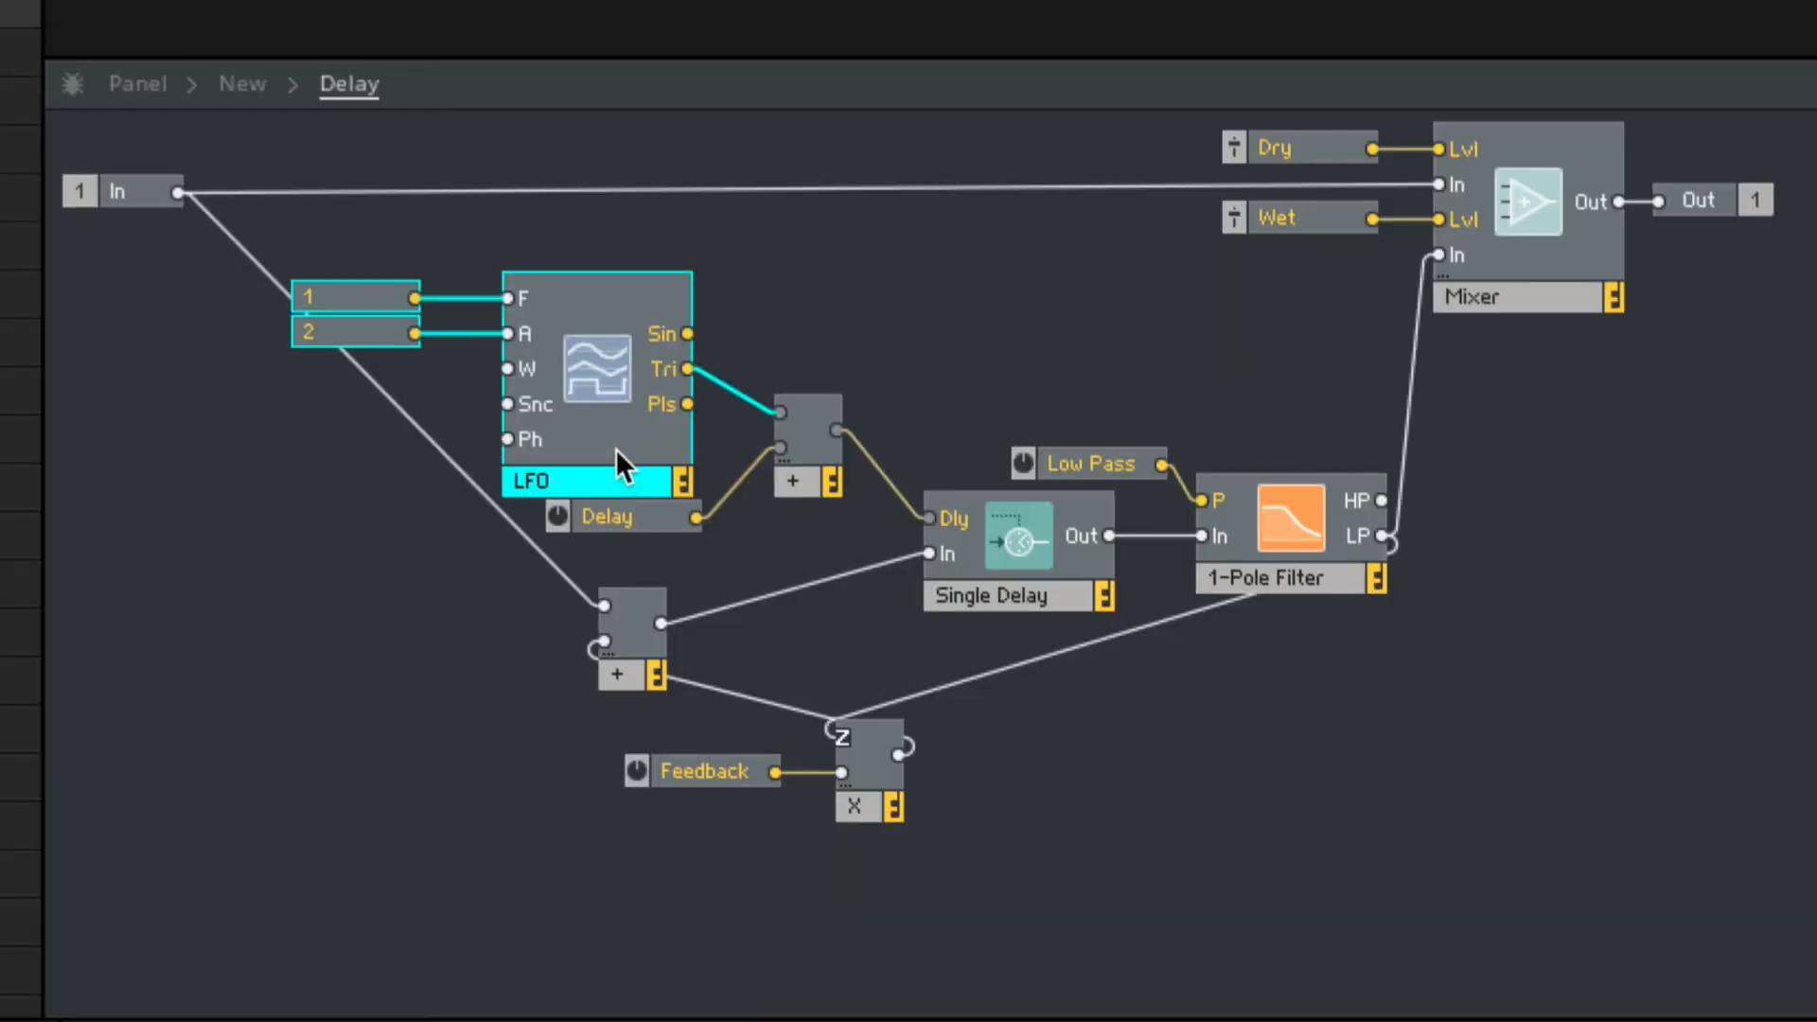
pyautogui.press('Delete')
pyautogui.rightClick(551, 326)
pyautogui.moveTo(663, 360)
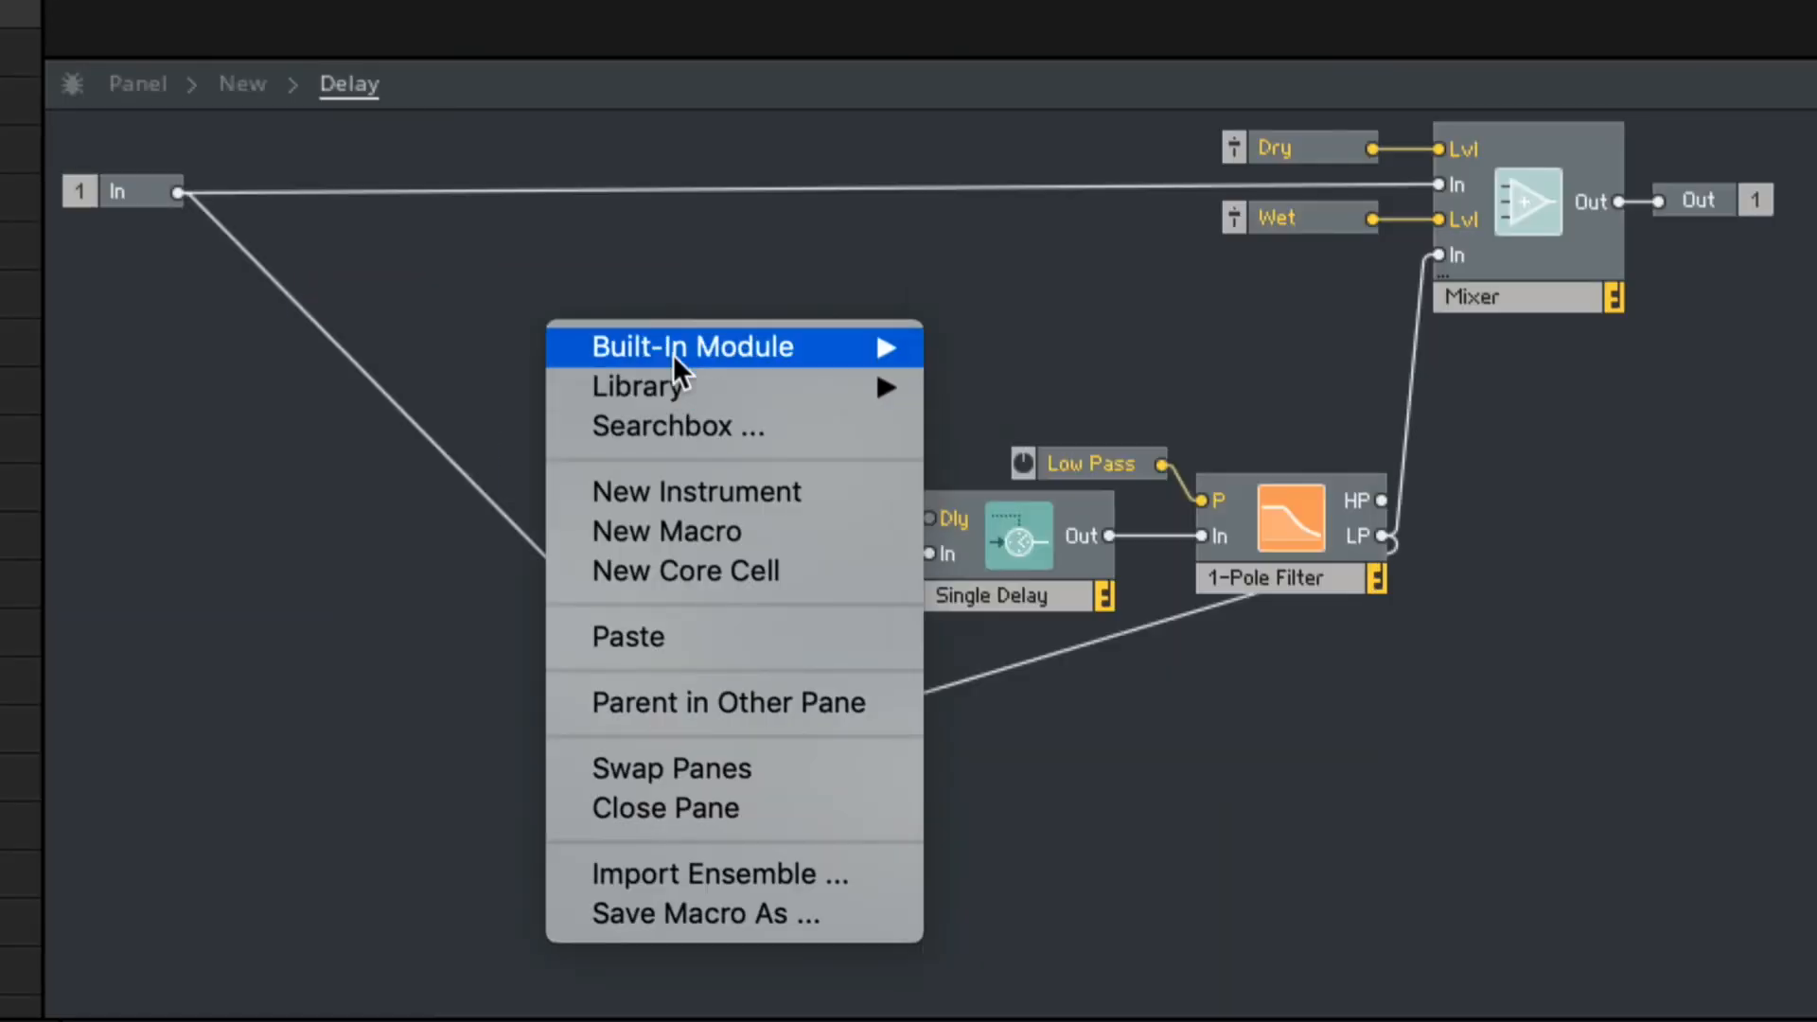
pyautogui.click(667, 528)
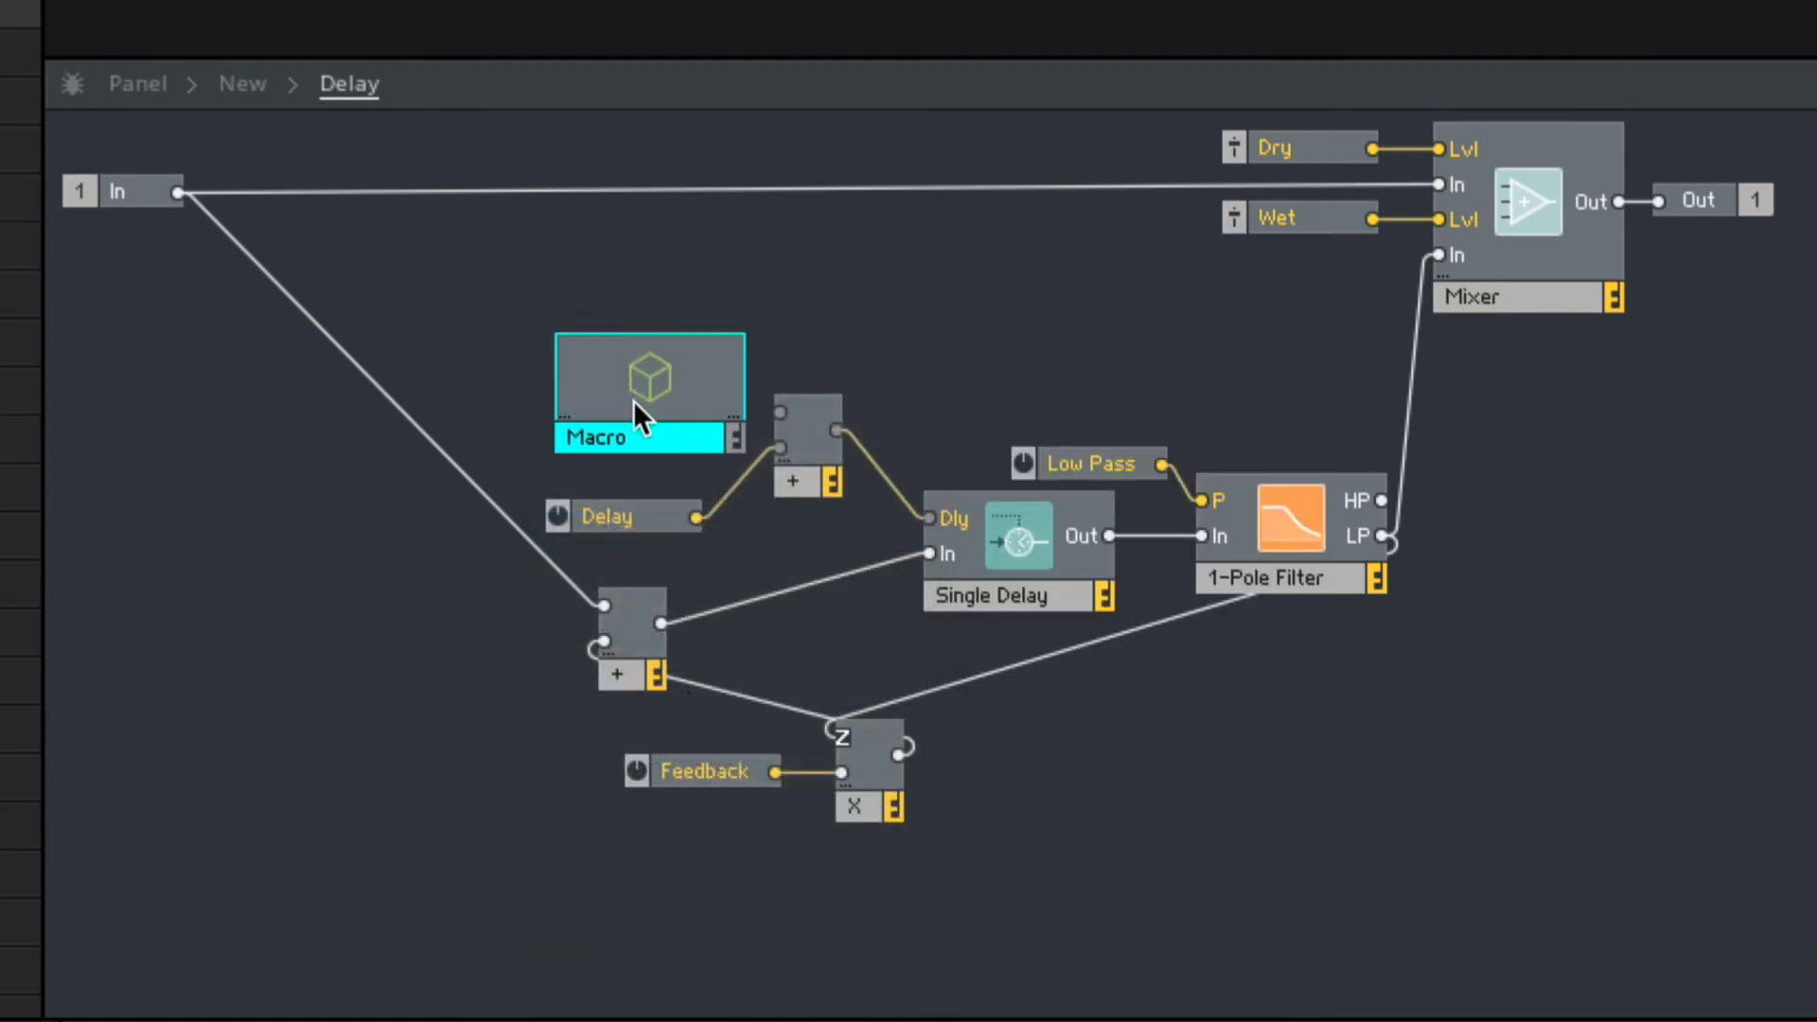
# Place the new macro above the Delay control and rename it Tape Effect.
pyautogui.moveTo(633, 400); pyautogui.dragTo(593, 412)
pyautogui.doubleClick(576, 456)
pyautogui.write('Tape Ef')
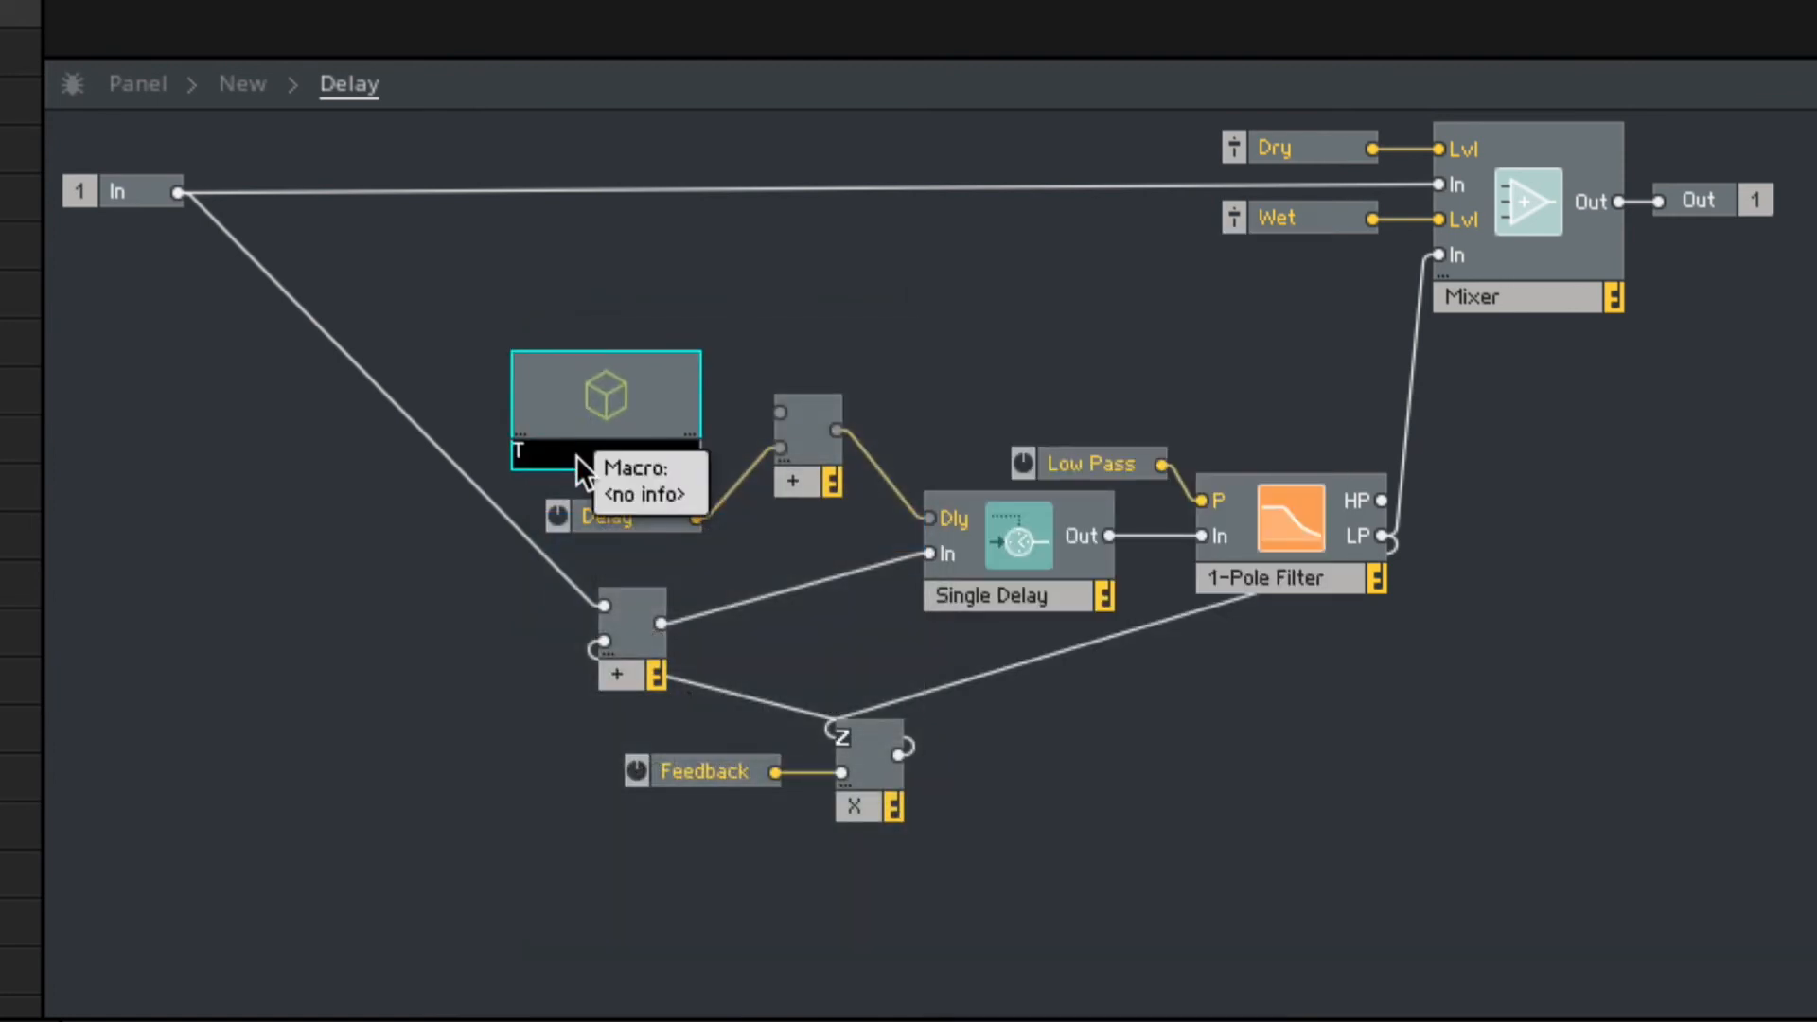
pyautogui.write('fect')
pyautogui.click(757, 360)
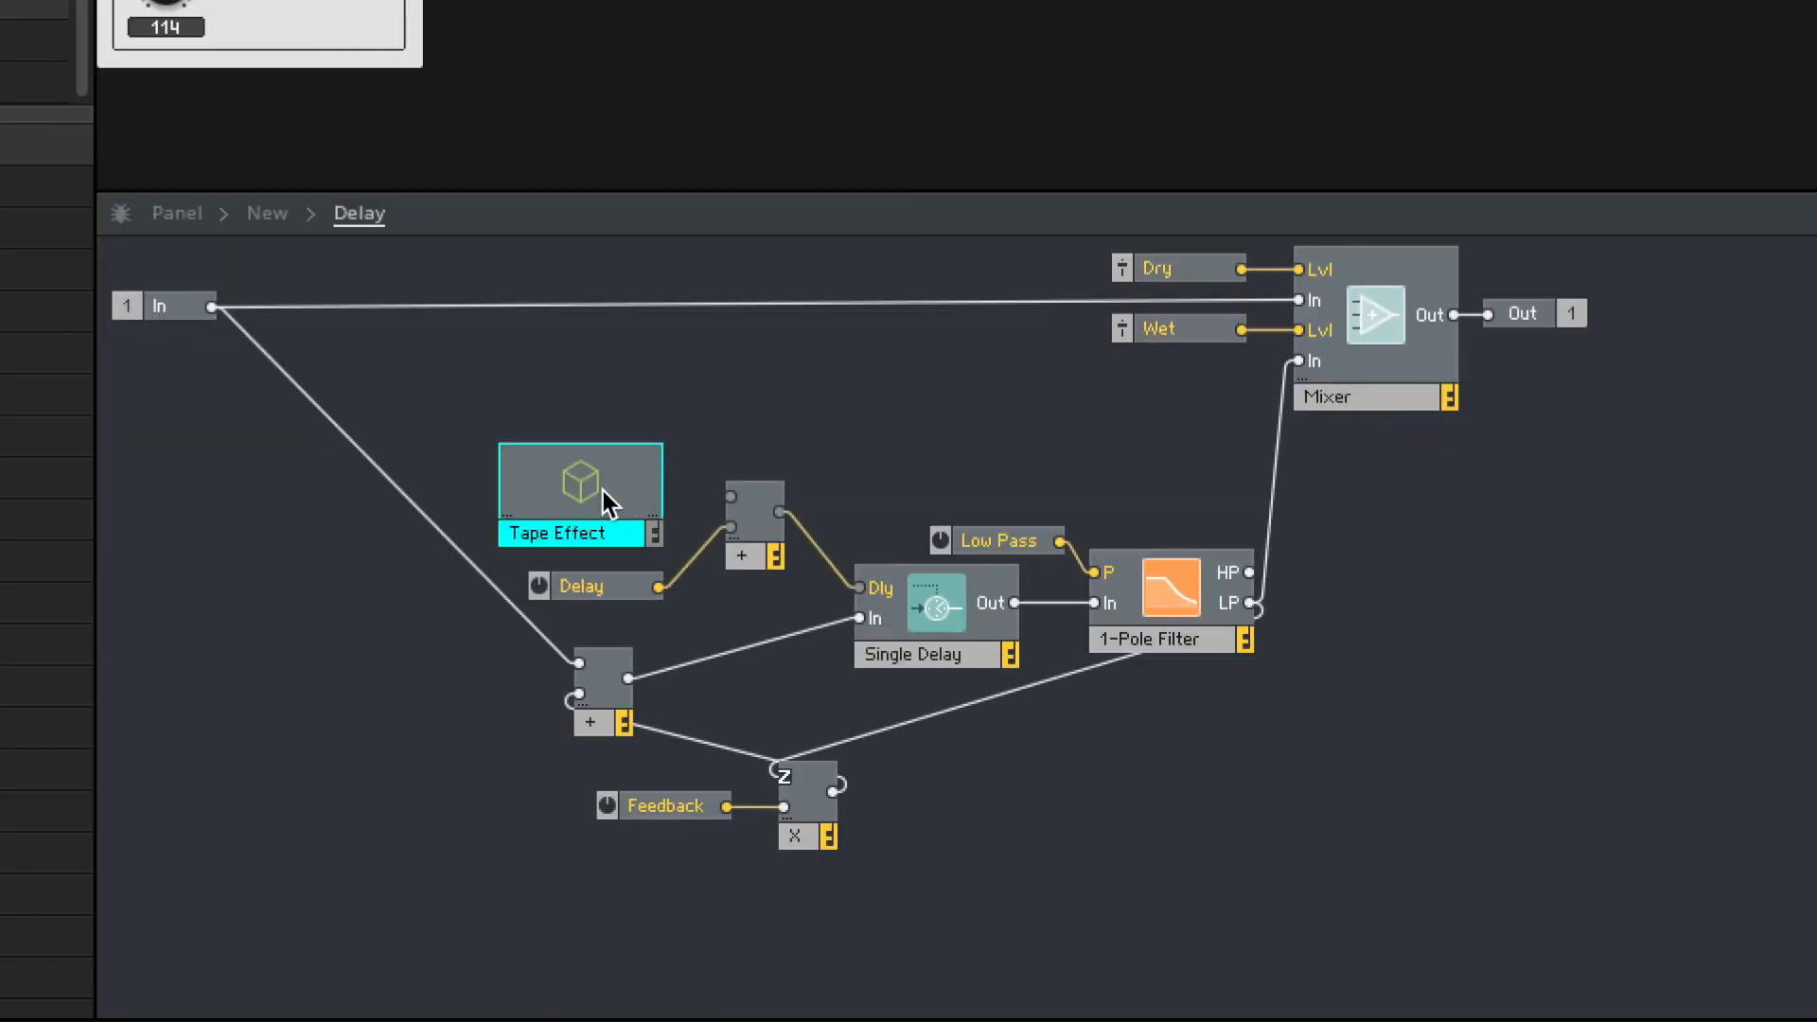
# Paste the LFO inside the Tape Effect macro and delete its two constants.
pyautogui.doubleClick(649, 411)
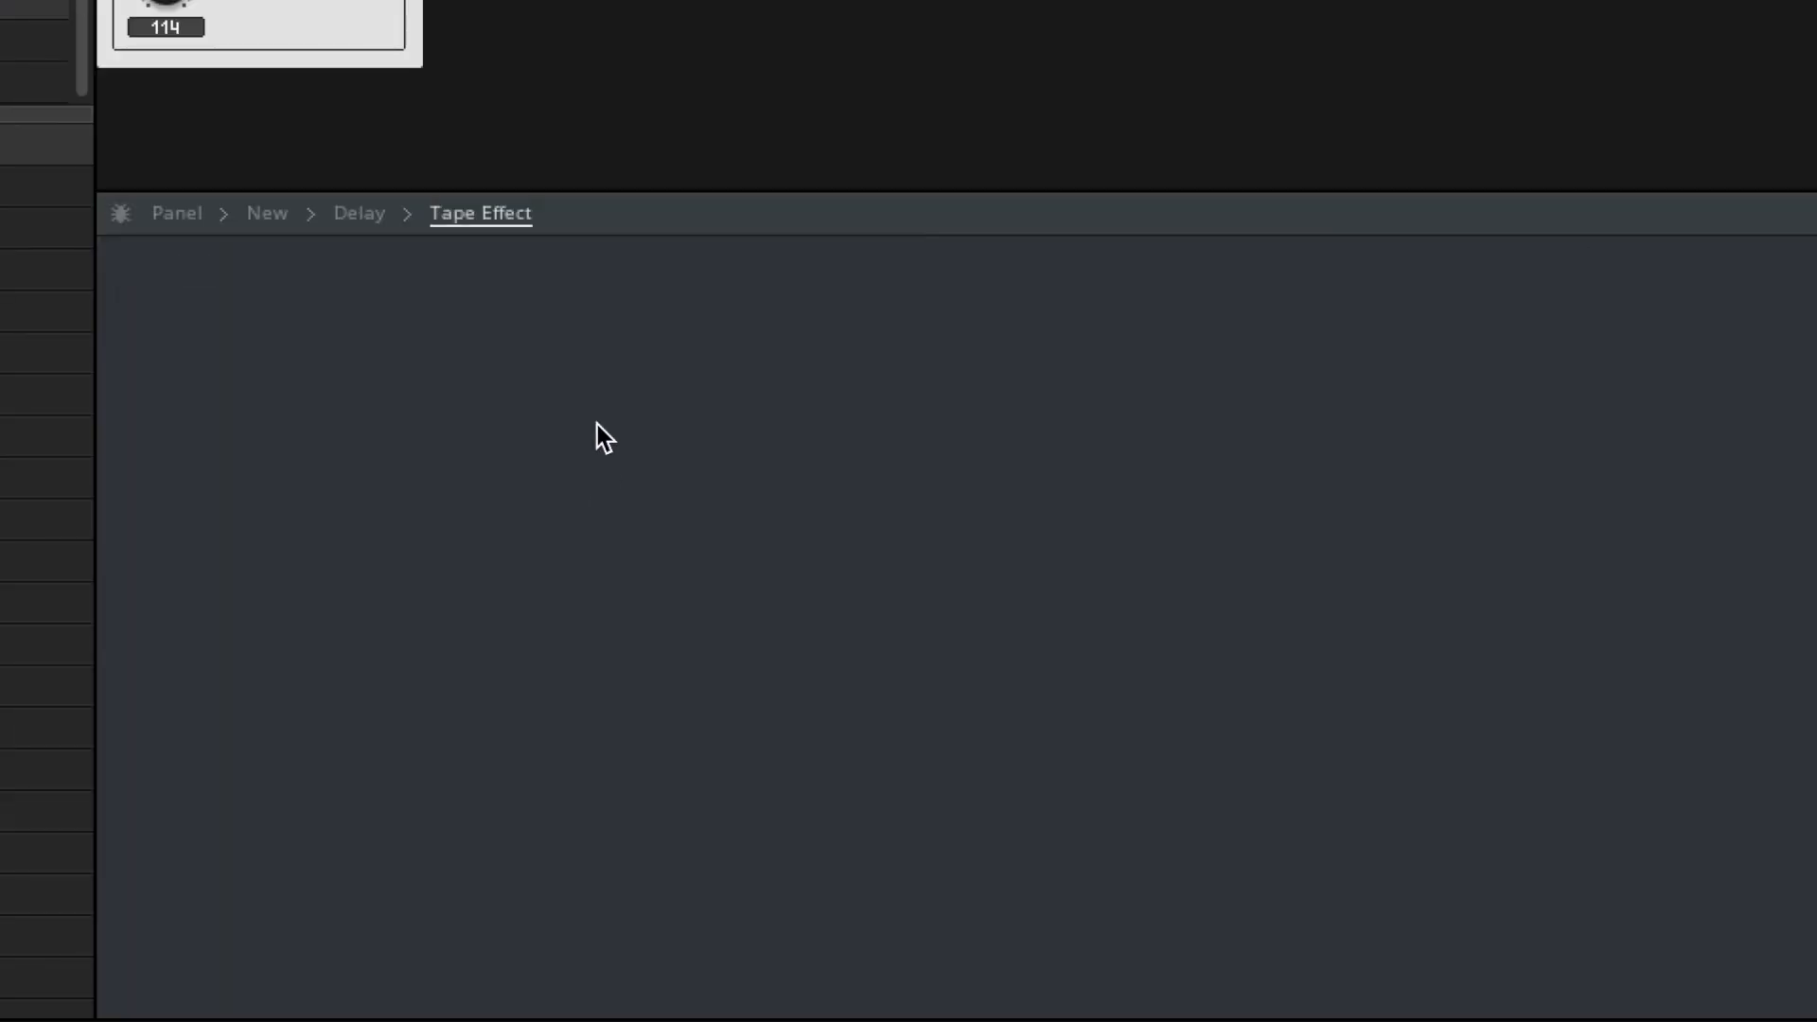
pyautogui.press('super+v')
pyautogui.click(565, 388)
pyautogui.moveTo(572, 348); pyautogui.dragTo(678, 521)
pyautogui.press('Delete')
# Create controls for the LFO's F and A inputs.
pyautogui.rightClick(789, 459)
pyautogui.click(814, 460)
pyautogui.rightClick(801, 491)
pyautogui.press('Escape')
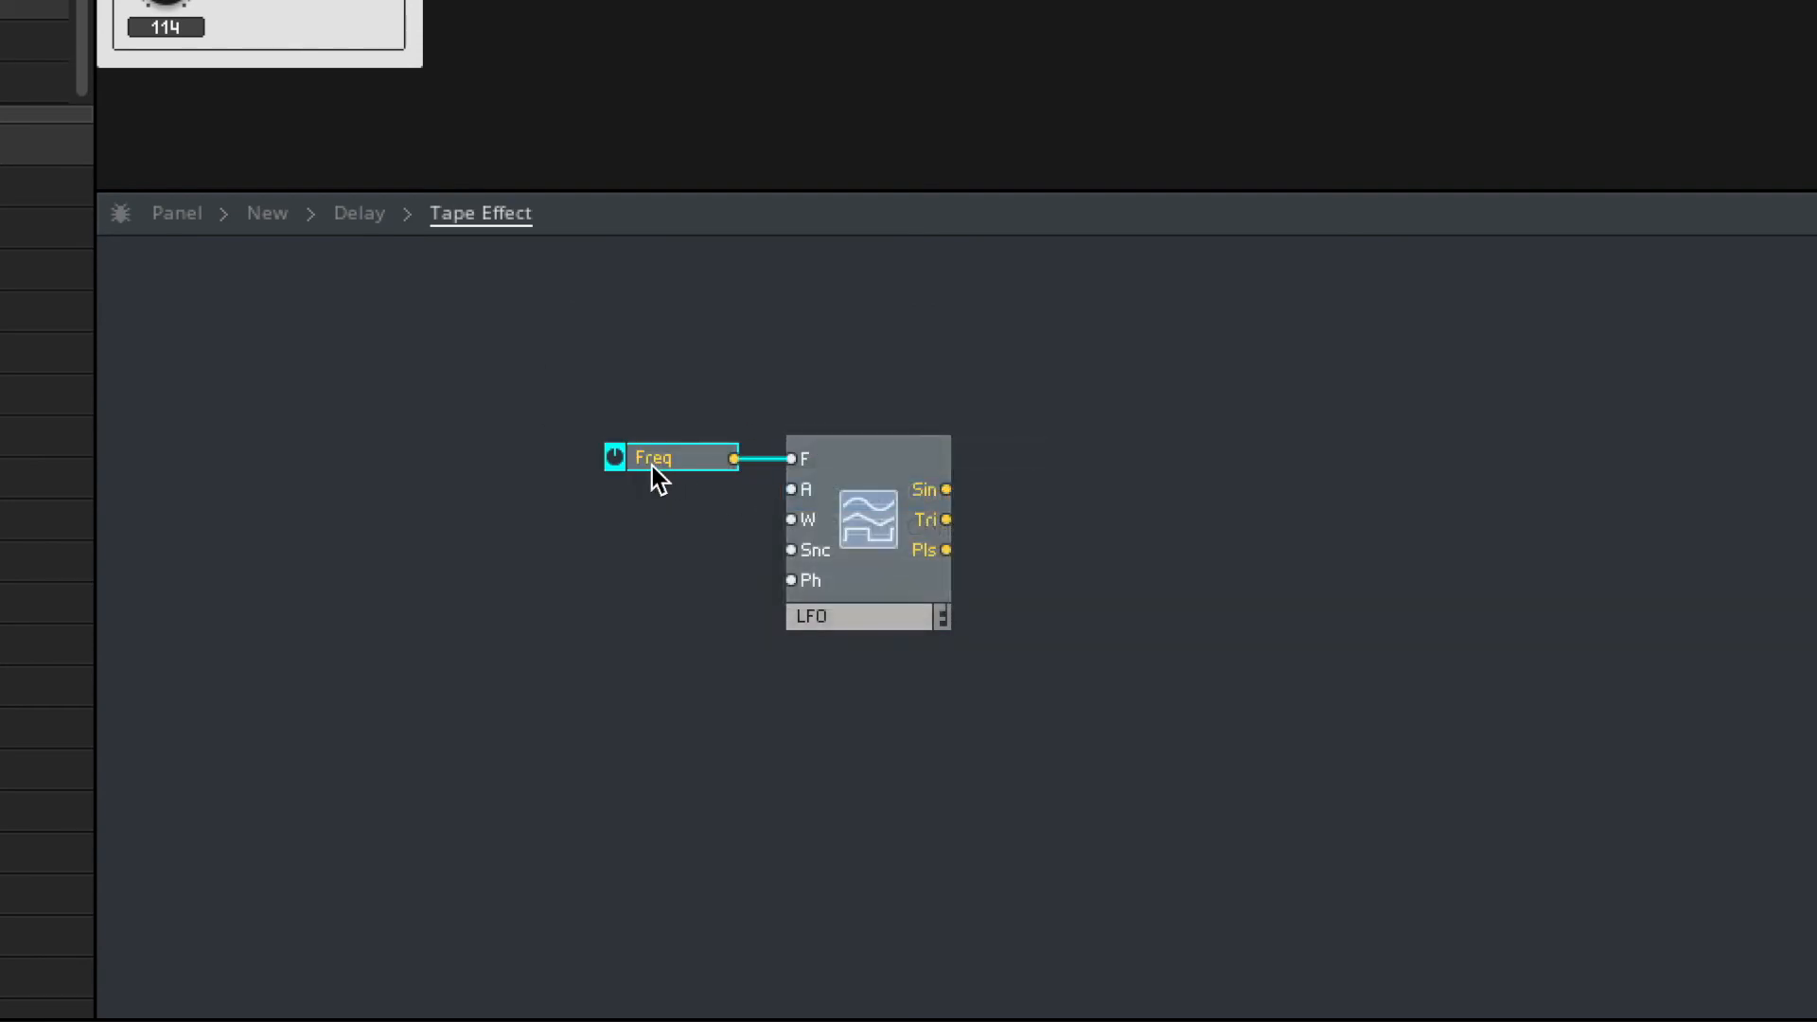
# Rename the LFO's frequency control to Rate and its amplitude control to Depth.
pyautogui.doubleClick(653, 460)
pyautogui.write('Rate')
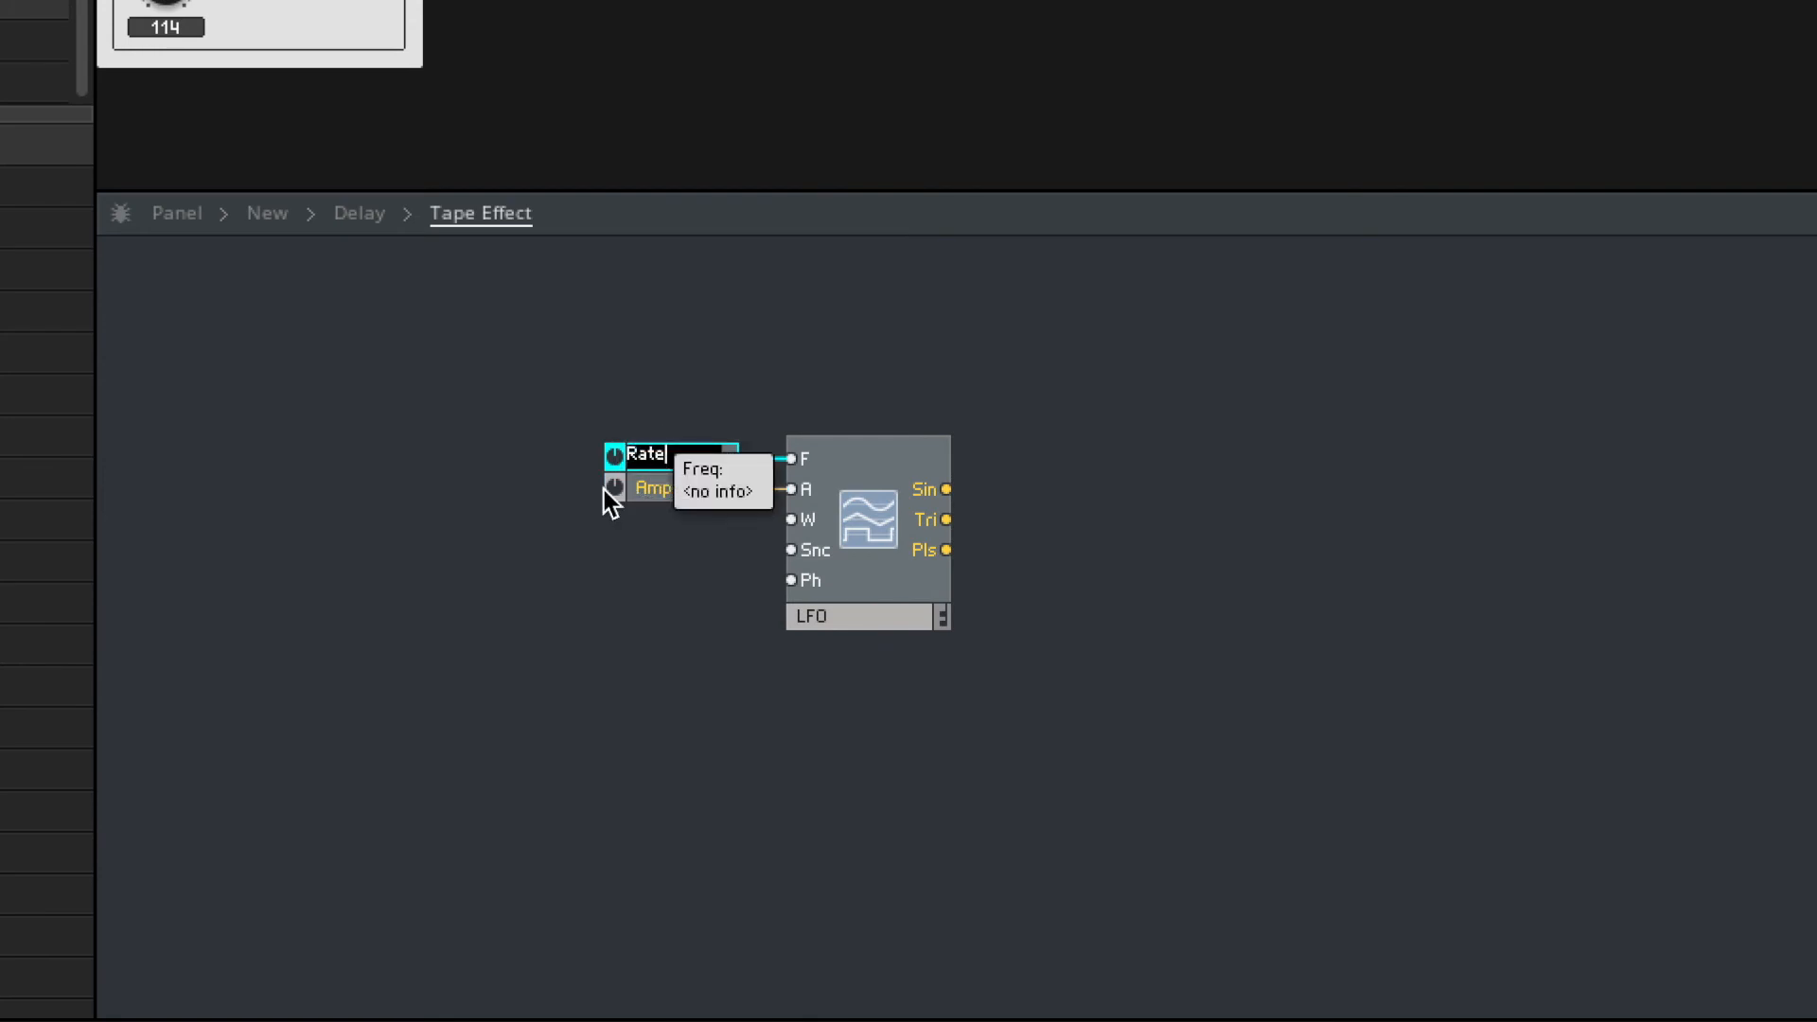
pyautogui.press('Return')
pyautogui.doubleClick(674, 484)
pyautogui.write('Ampl')
pyautogui.write('pth')
pyautogui.press('Return')
# Add an Out Port fed by the LFO's Tri output and return to the Delay macro's structure.
pyautogui.click(1066, 484)
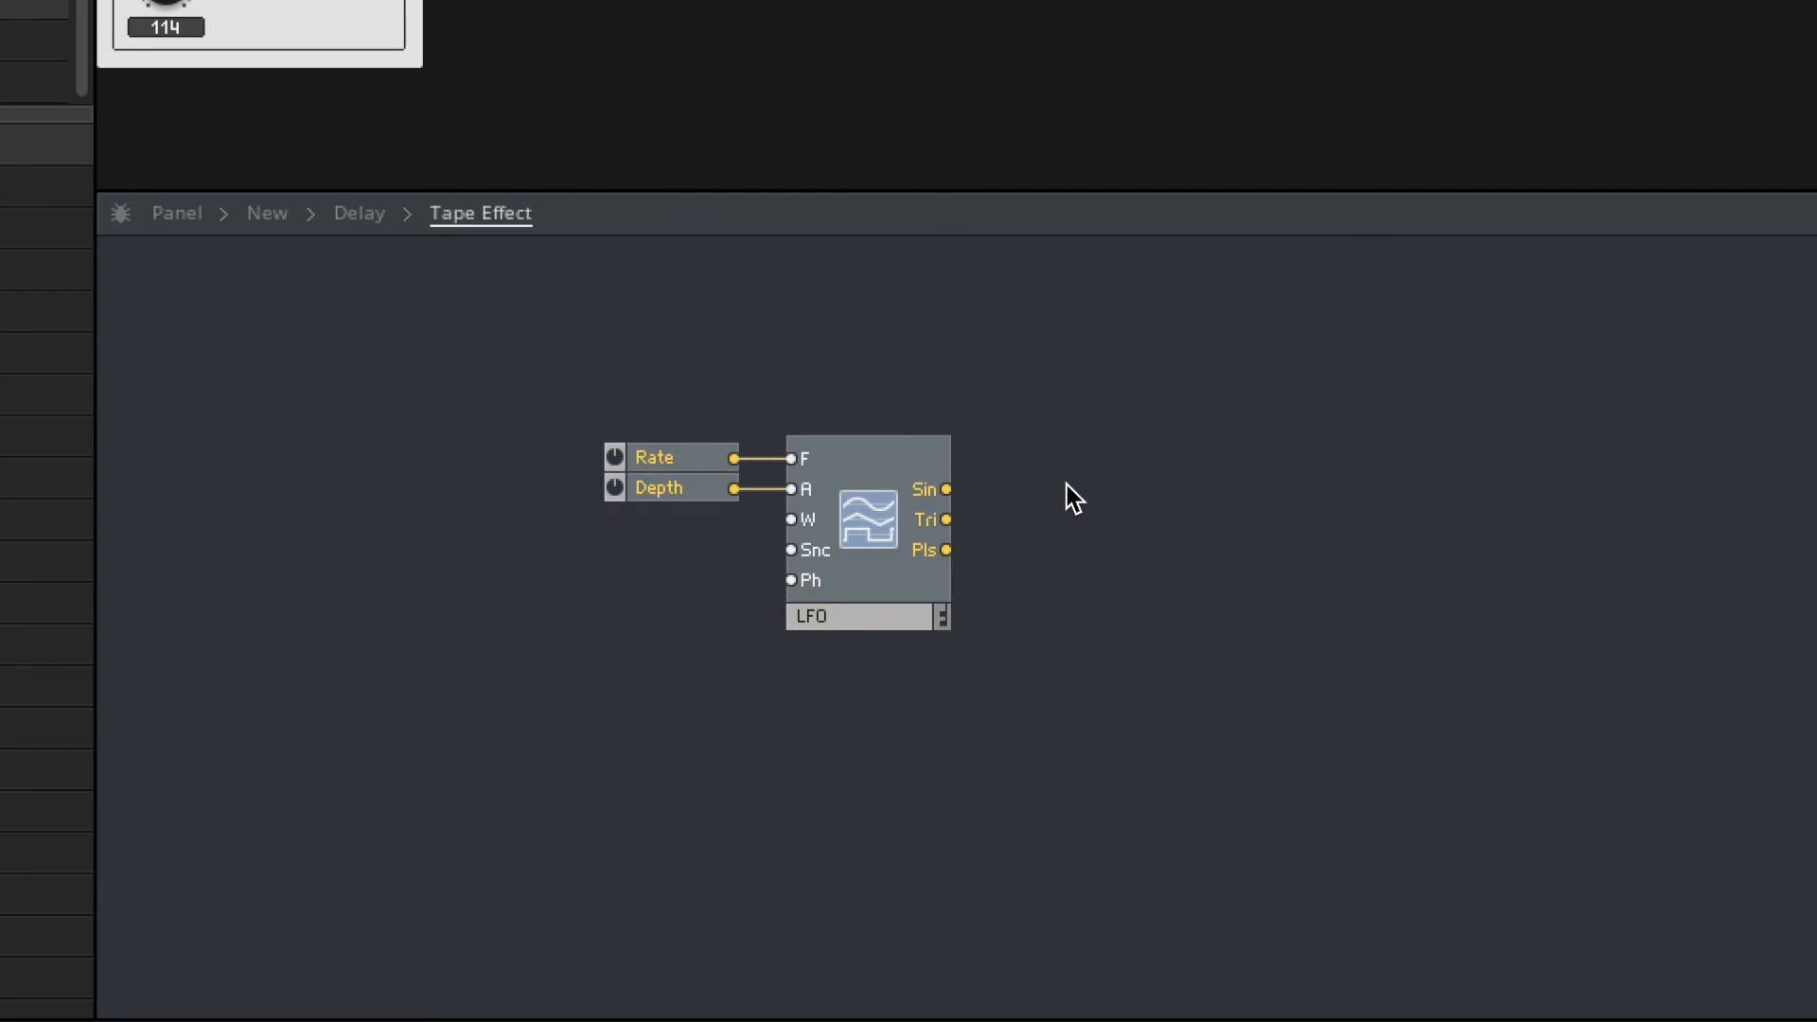
pyautogui.doubleClick(1065, 485)
pyautogui.write('out')
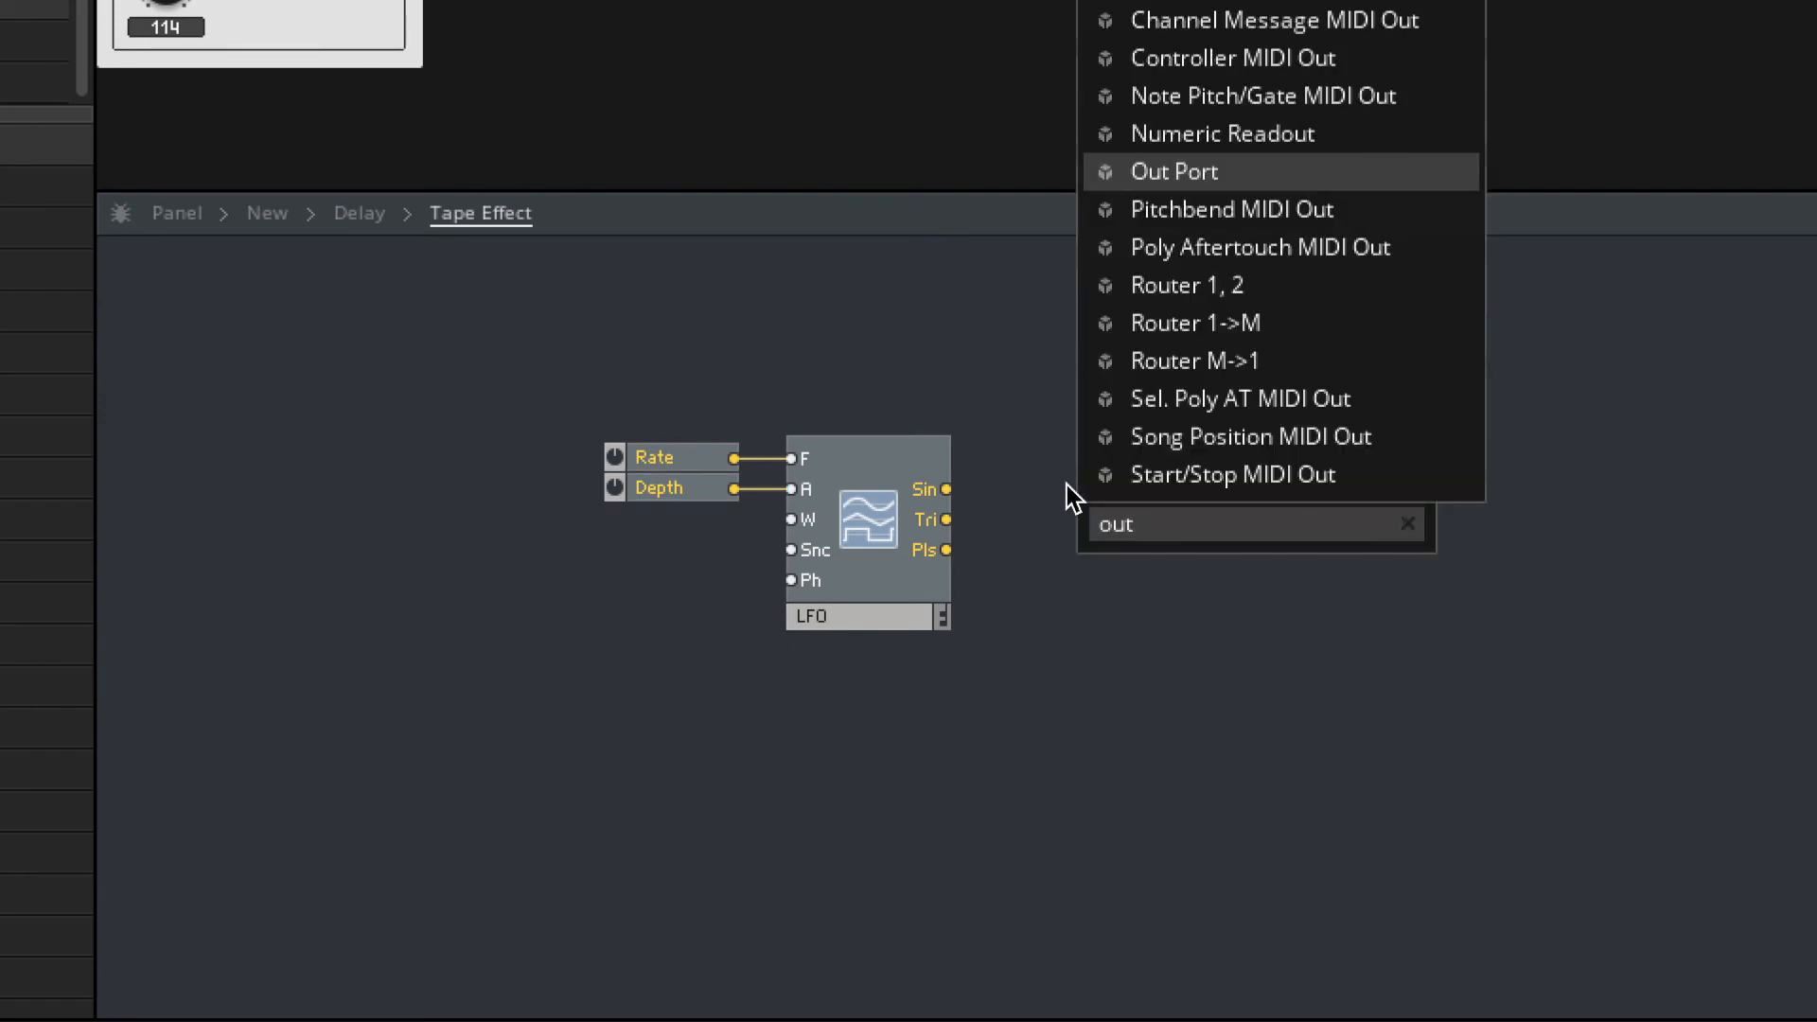
pyautogui.press('Return')
pyautogui.moveTo(946, 519); pyautogui.dragTo(1022, 527)
pyautogui.doubleClick(1102, 591)
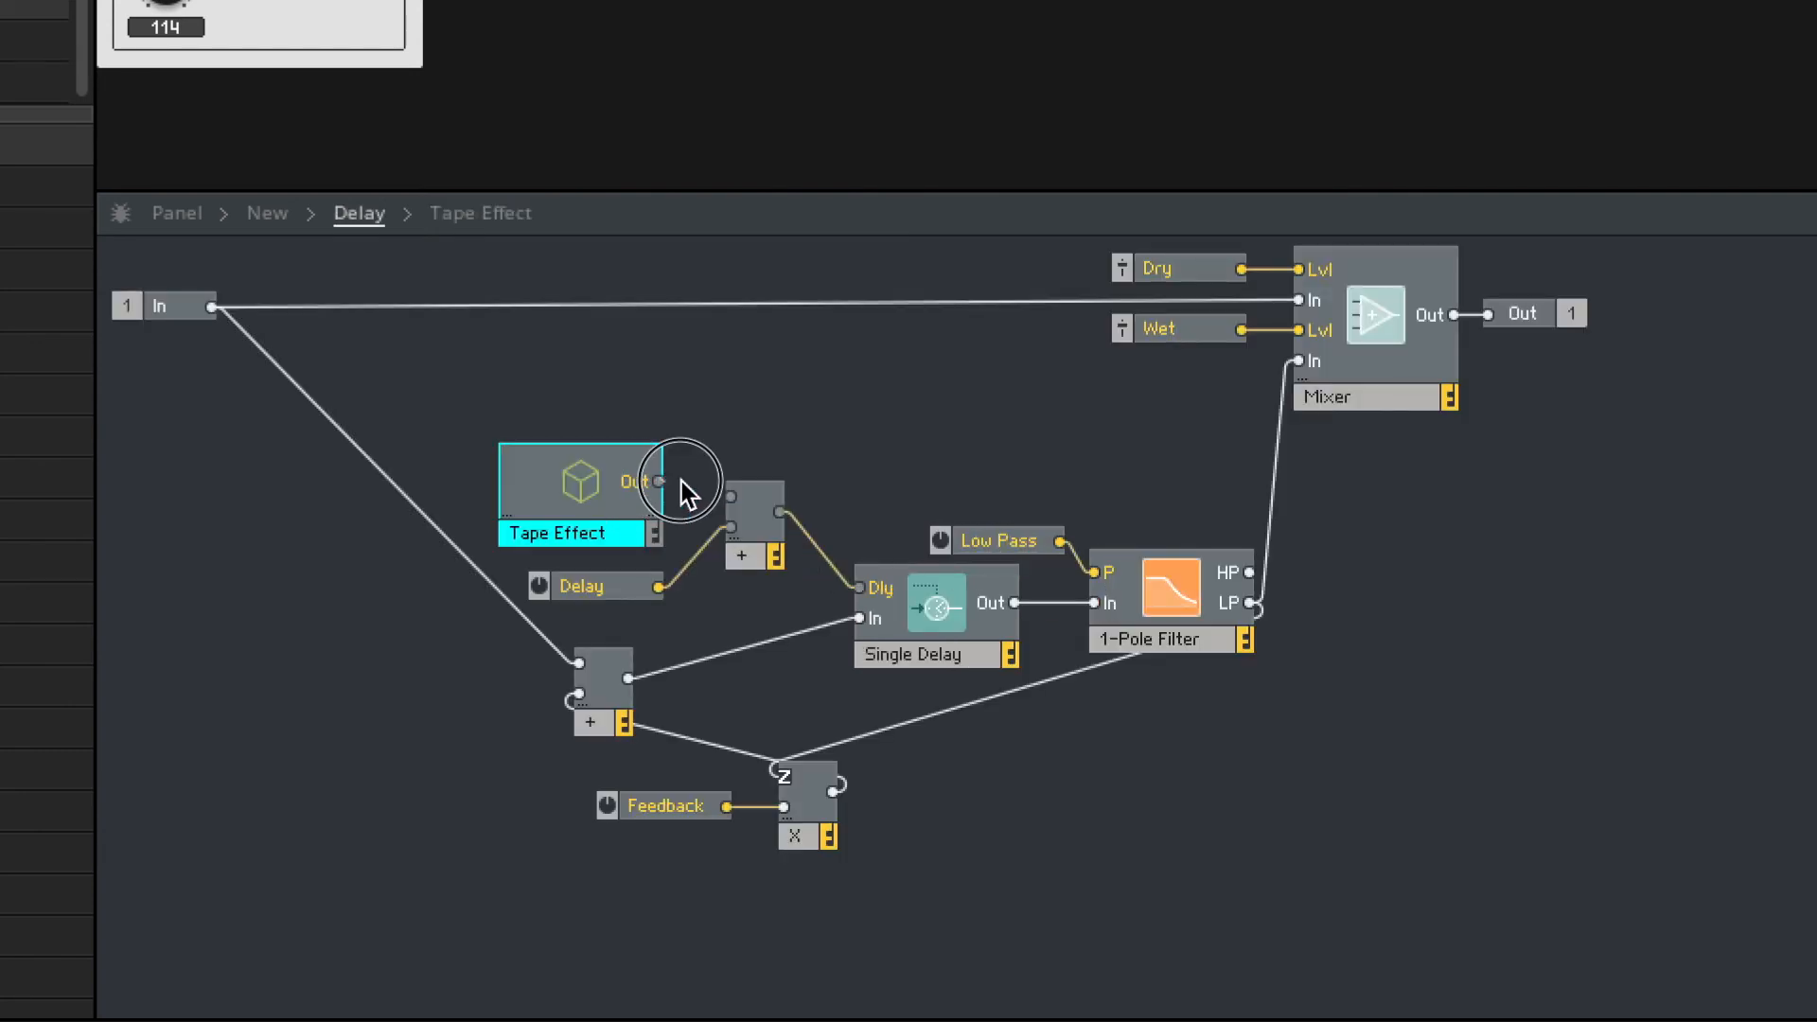
# Wire the Tape Effect output into the free input of the Delay control's Add module and arrange its panel group below the Wet fader.
pyautogui.moveTo(752, 492); pyautogui.dragTo(749, 490)
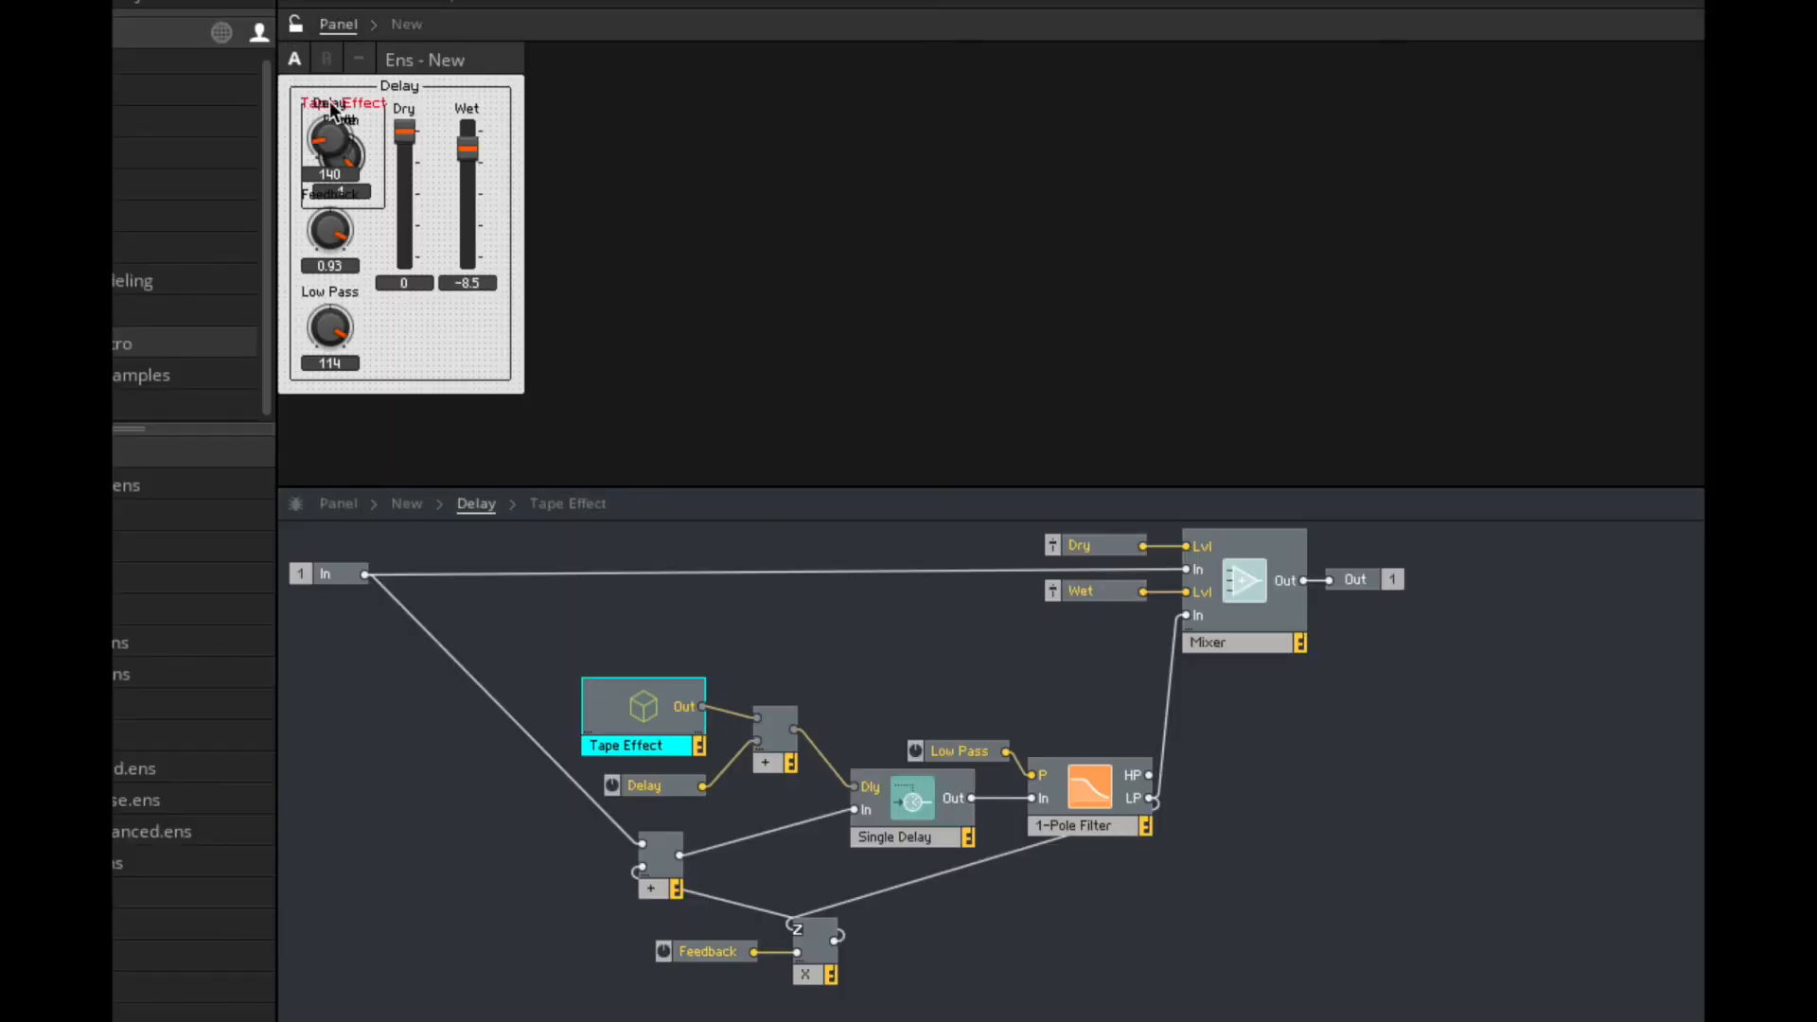
pyautogui.moveTo(331, 112); pyautogui.dragTo(484, 321)
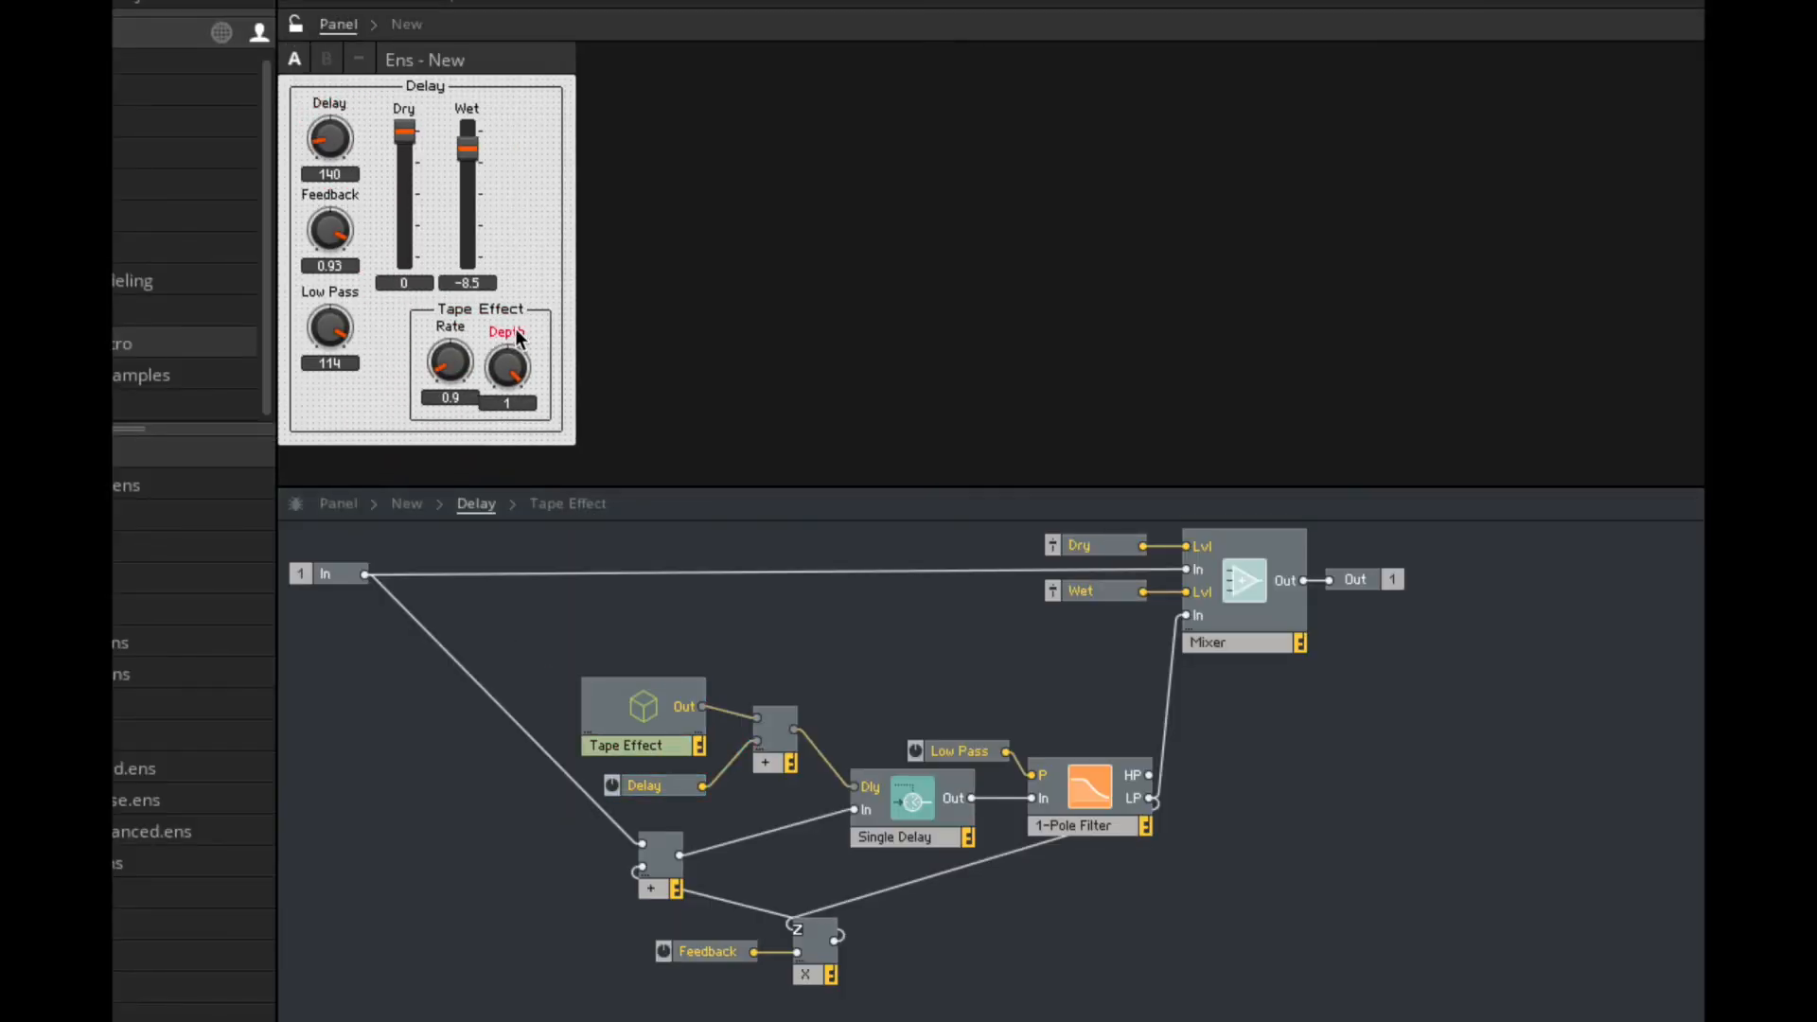
pyautogui.click(296, 24)
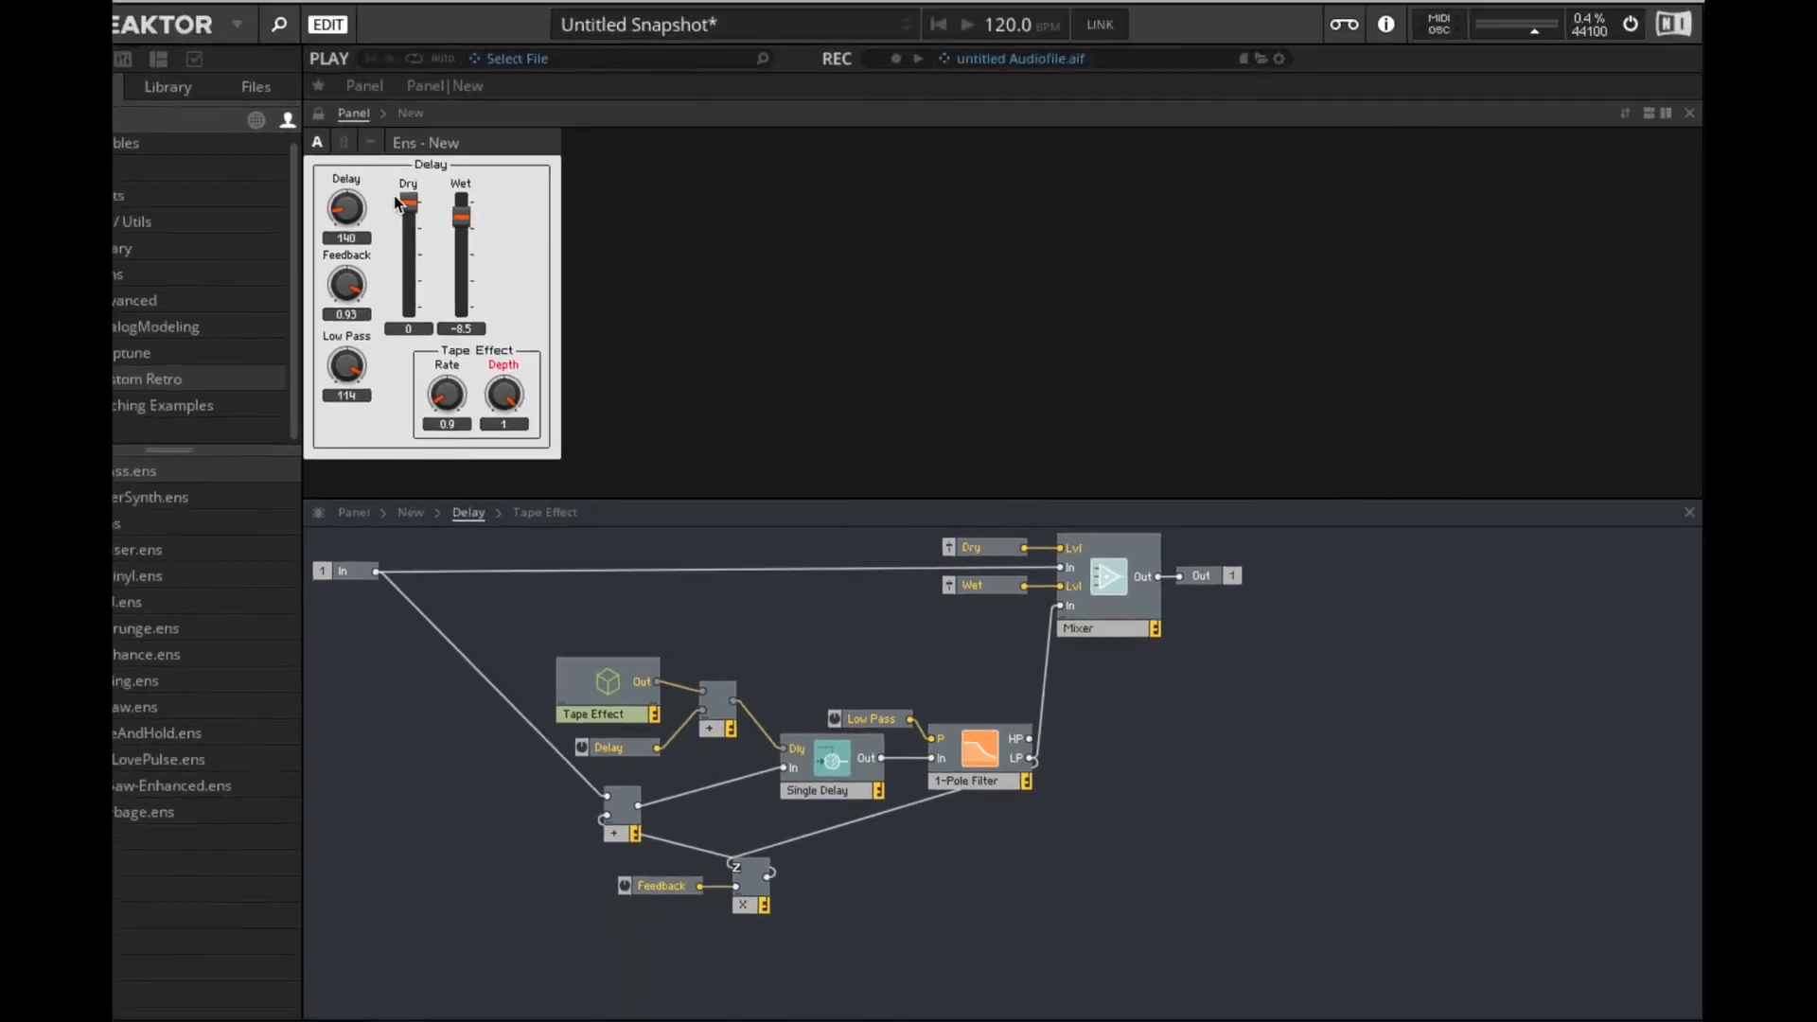
# Set the ensemble's control rate to 25 Hz.
pyautogui.click(355, 12)
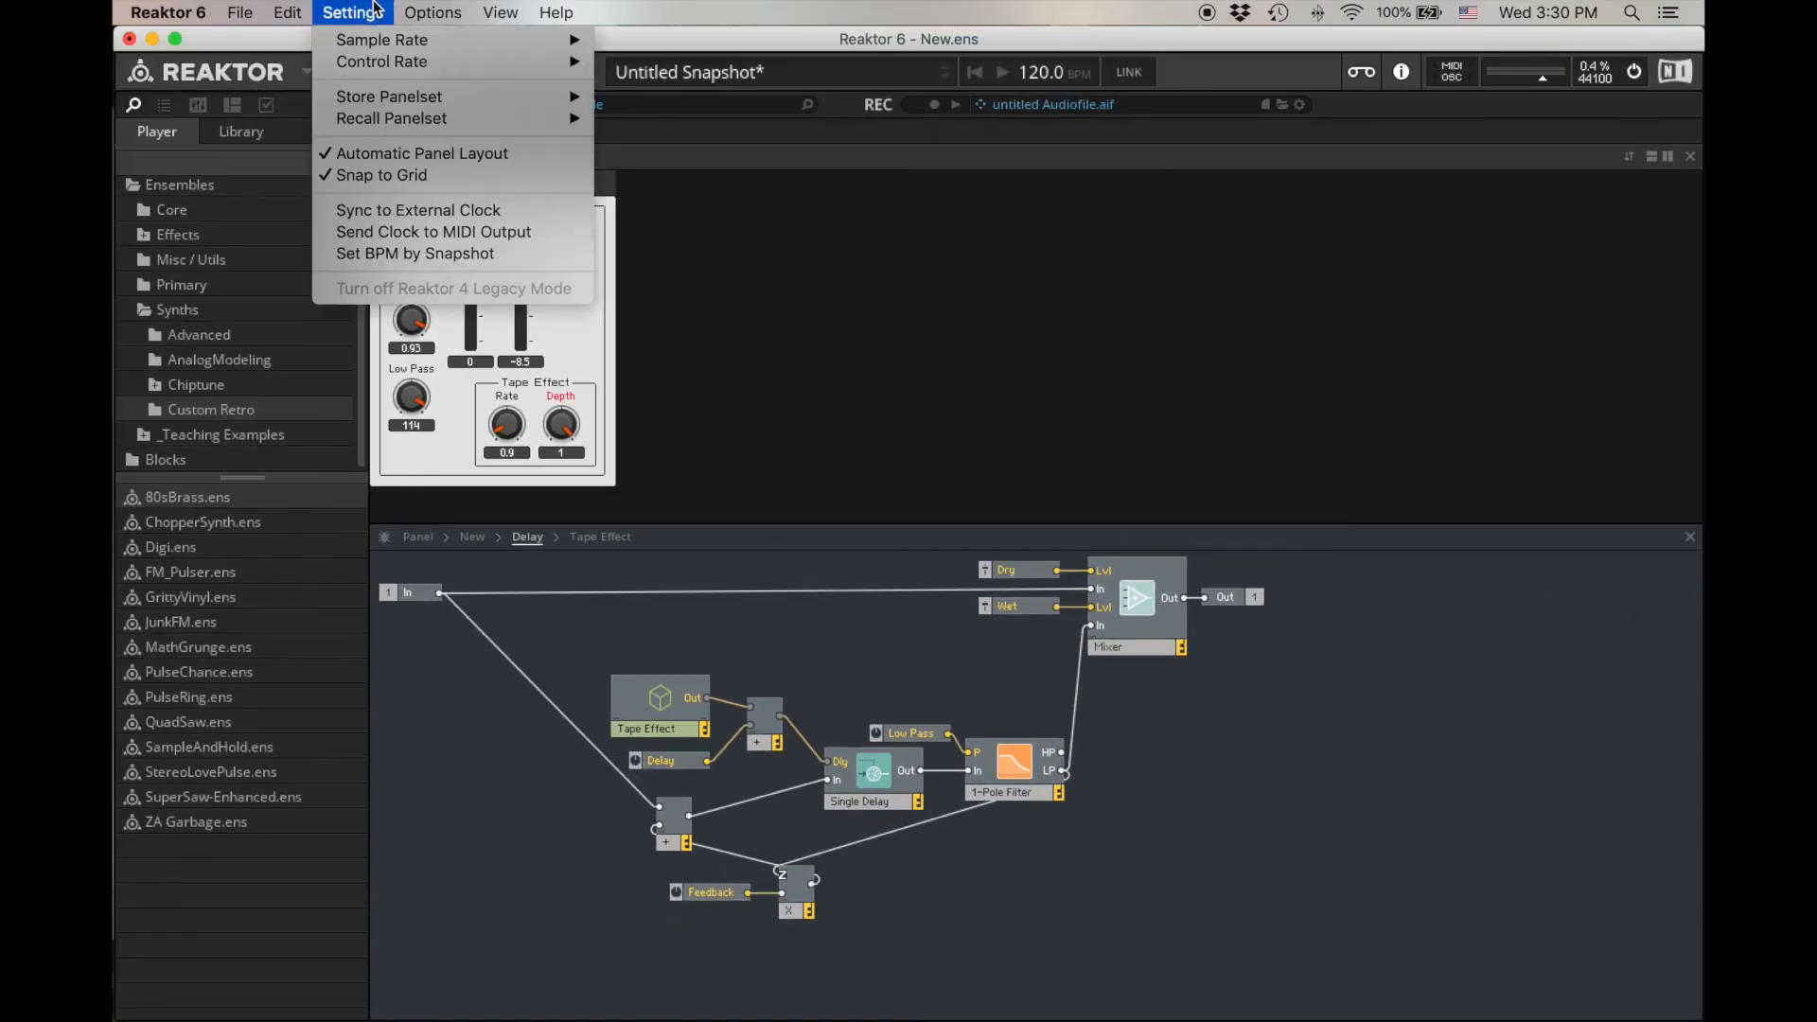
pyautogui.moveTo(383, 62)
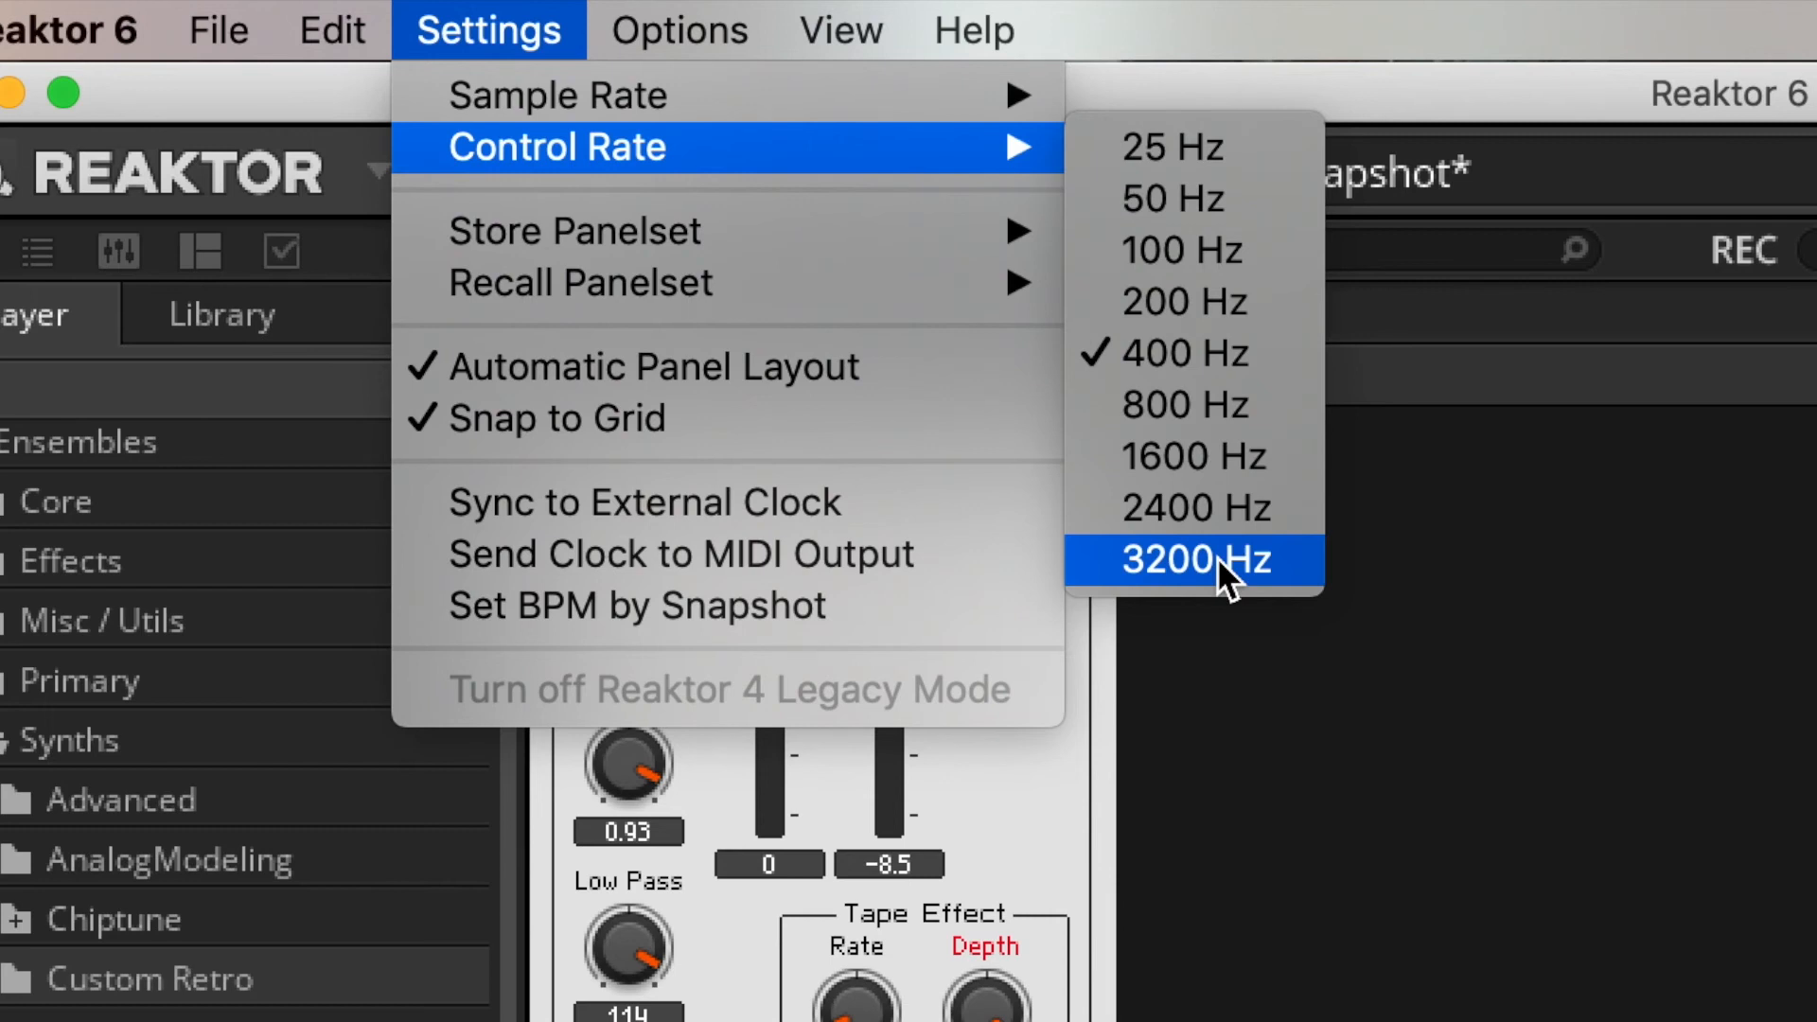
pyautogui.click(1235, 149)
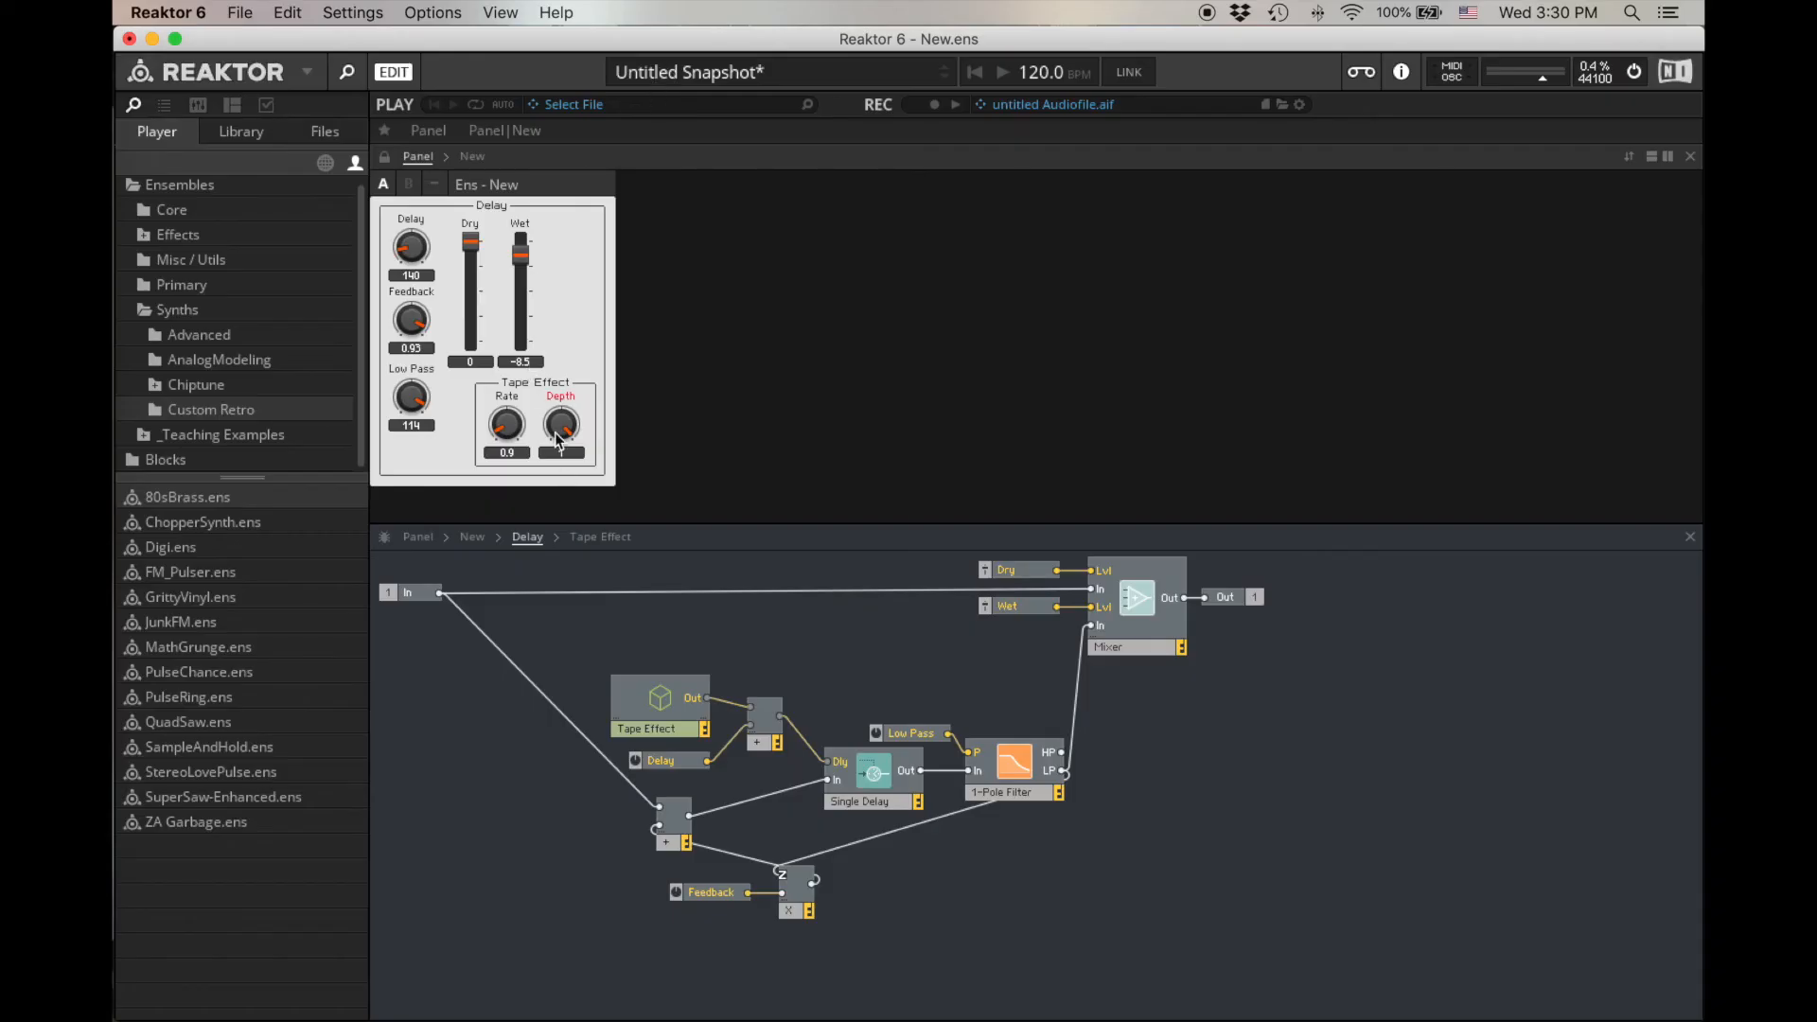
# Set the ensemble's control rate to 3200 Hz.
pyautogui.click(360, 12)
pyautogui.moveTo(477, 102)
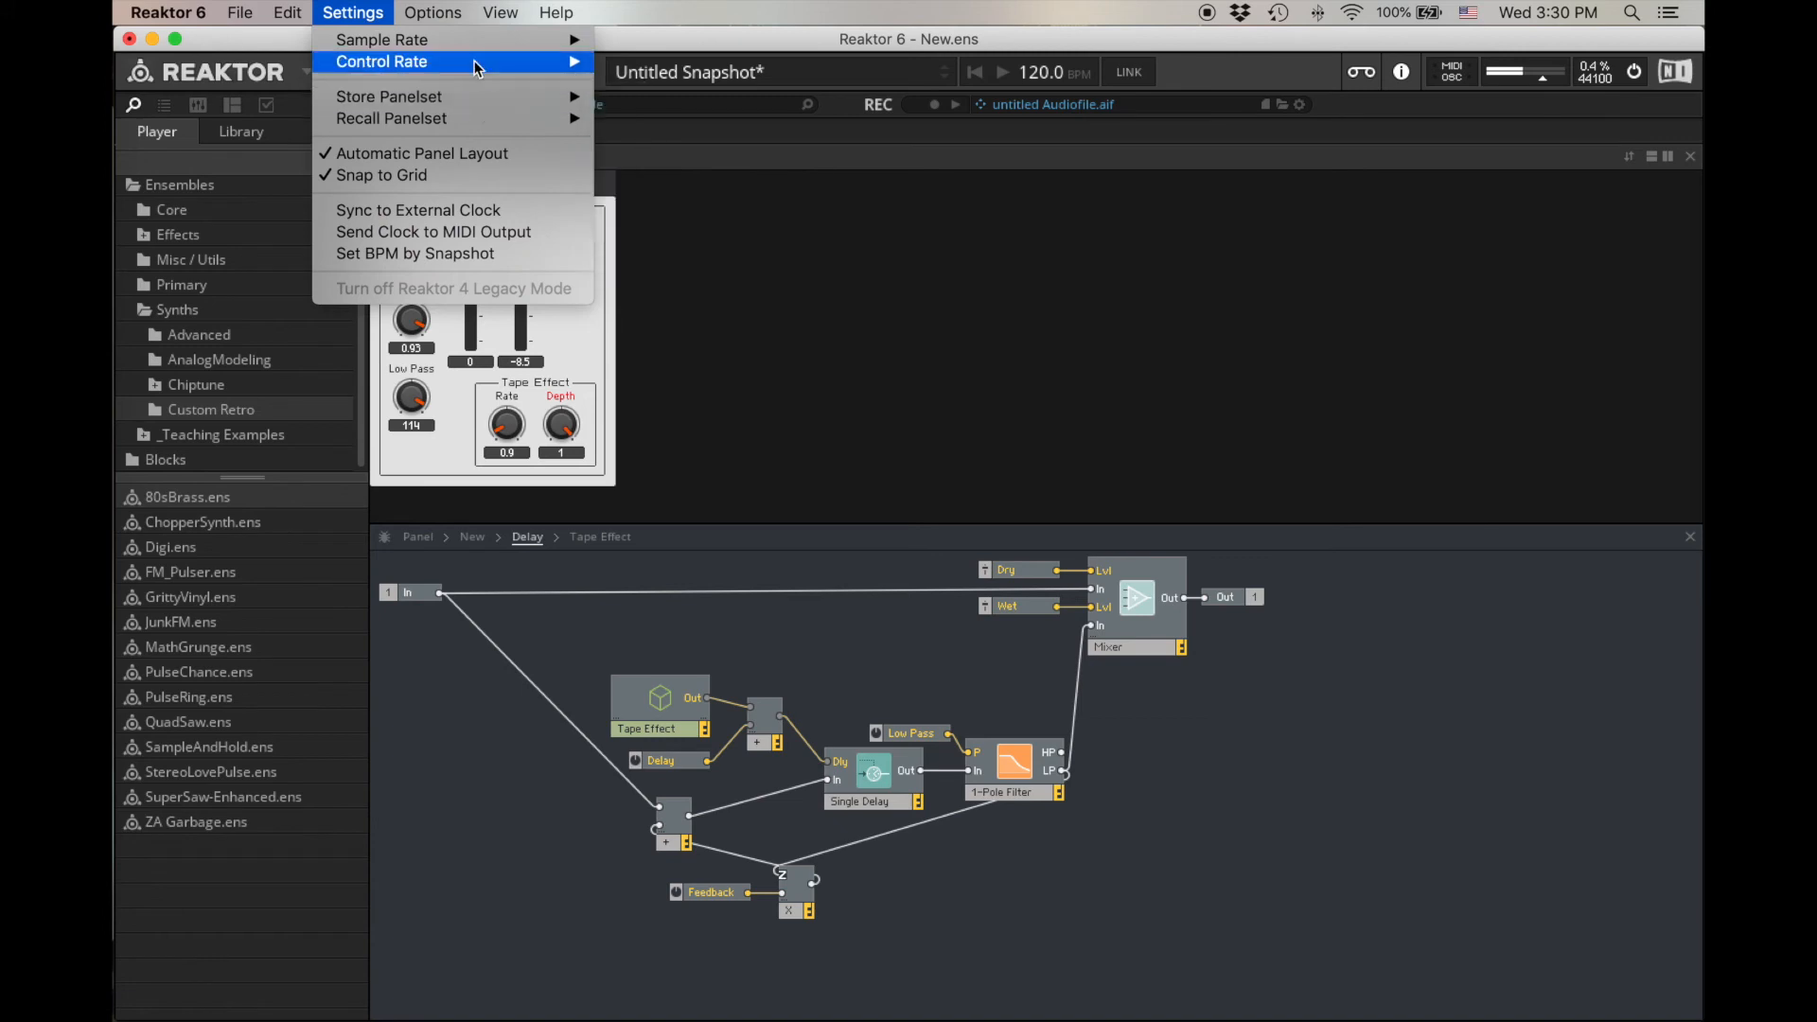
pyautogui.moveTo(479, 61)
pyautogui.click(661, 240)
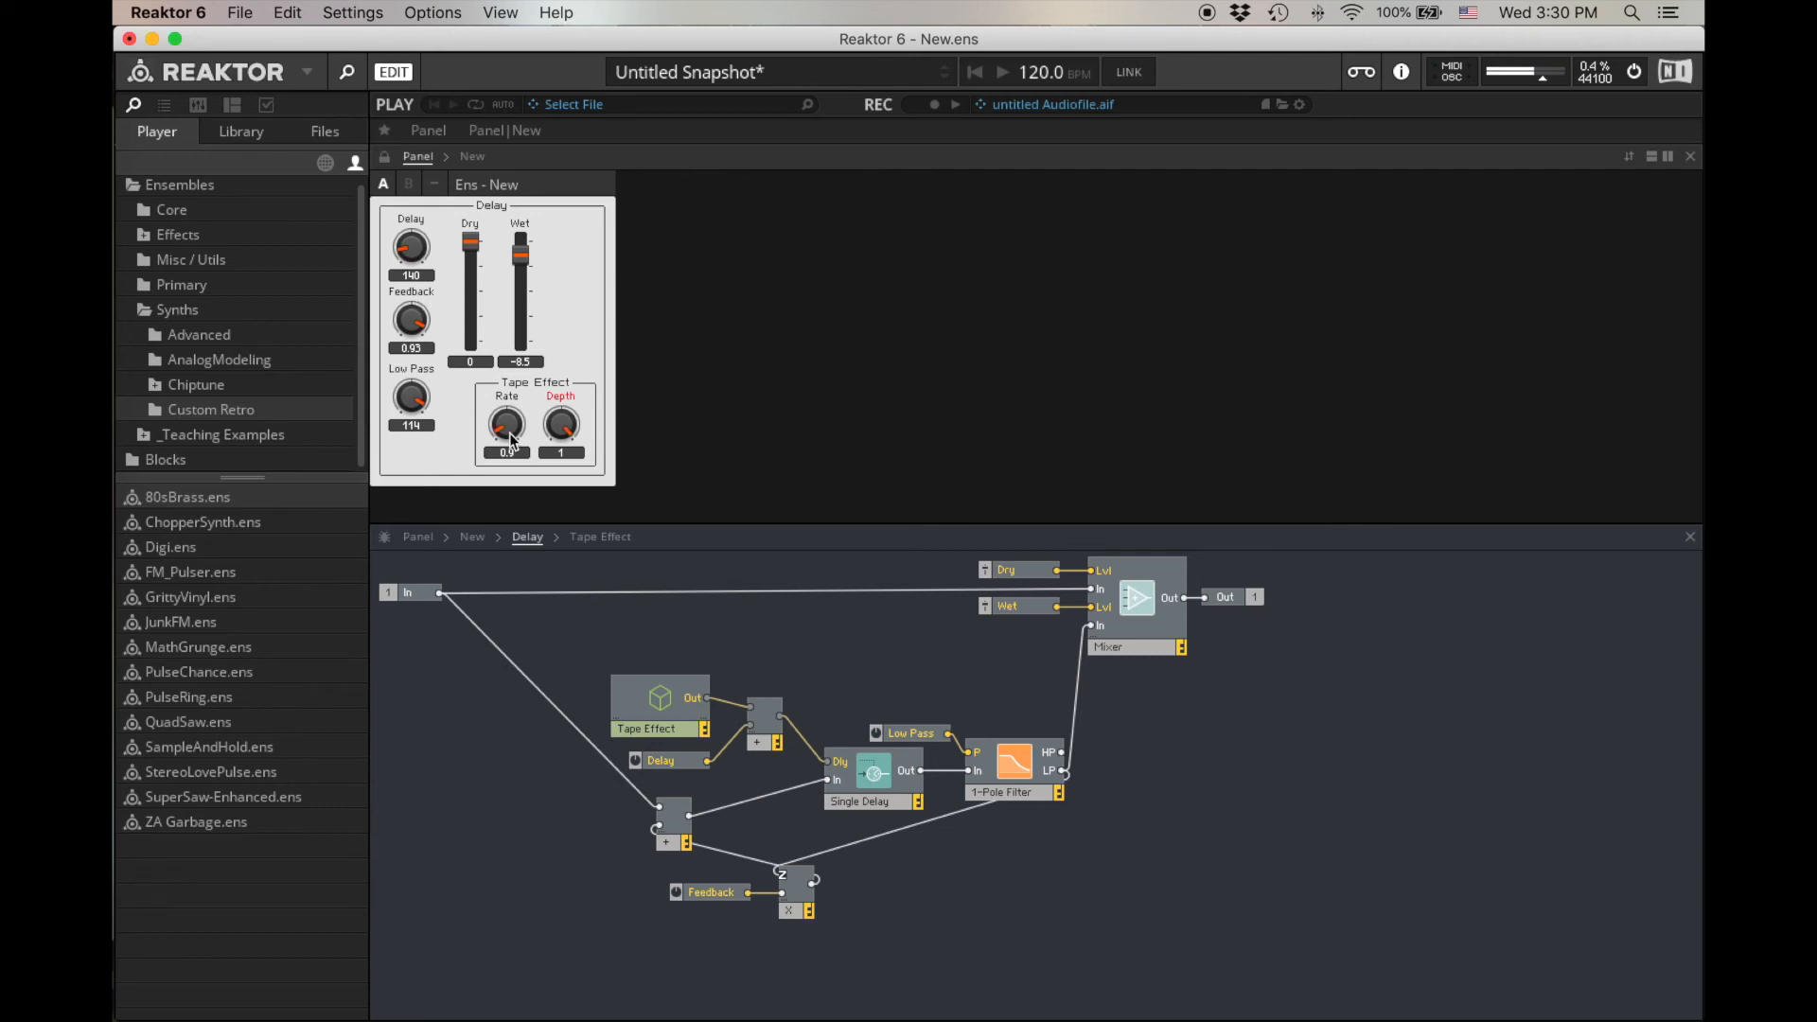
# Raise the Tape Effect's Rate knob to 4.2 to audition a faster modulation.
pyautogui.moveTo(506, 423); pyautogui.dragTo(510, 384)
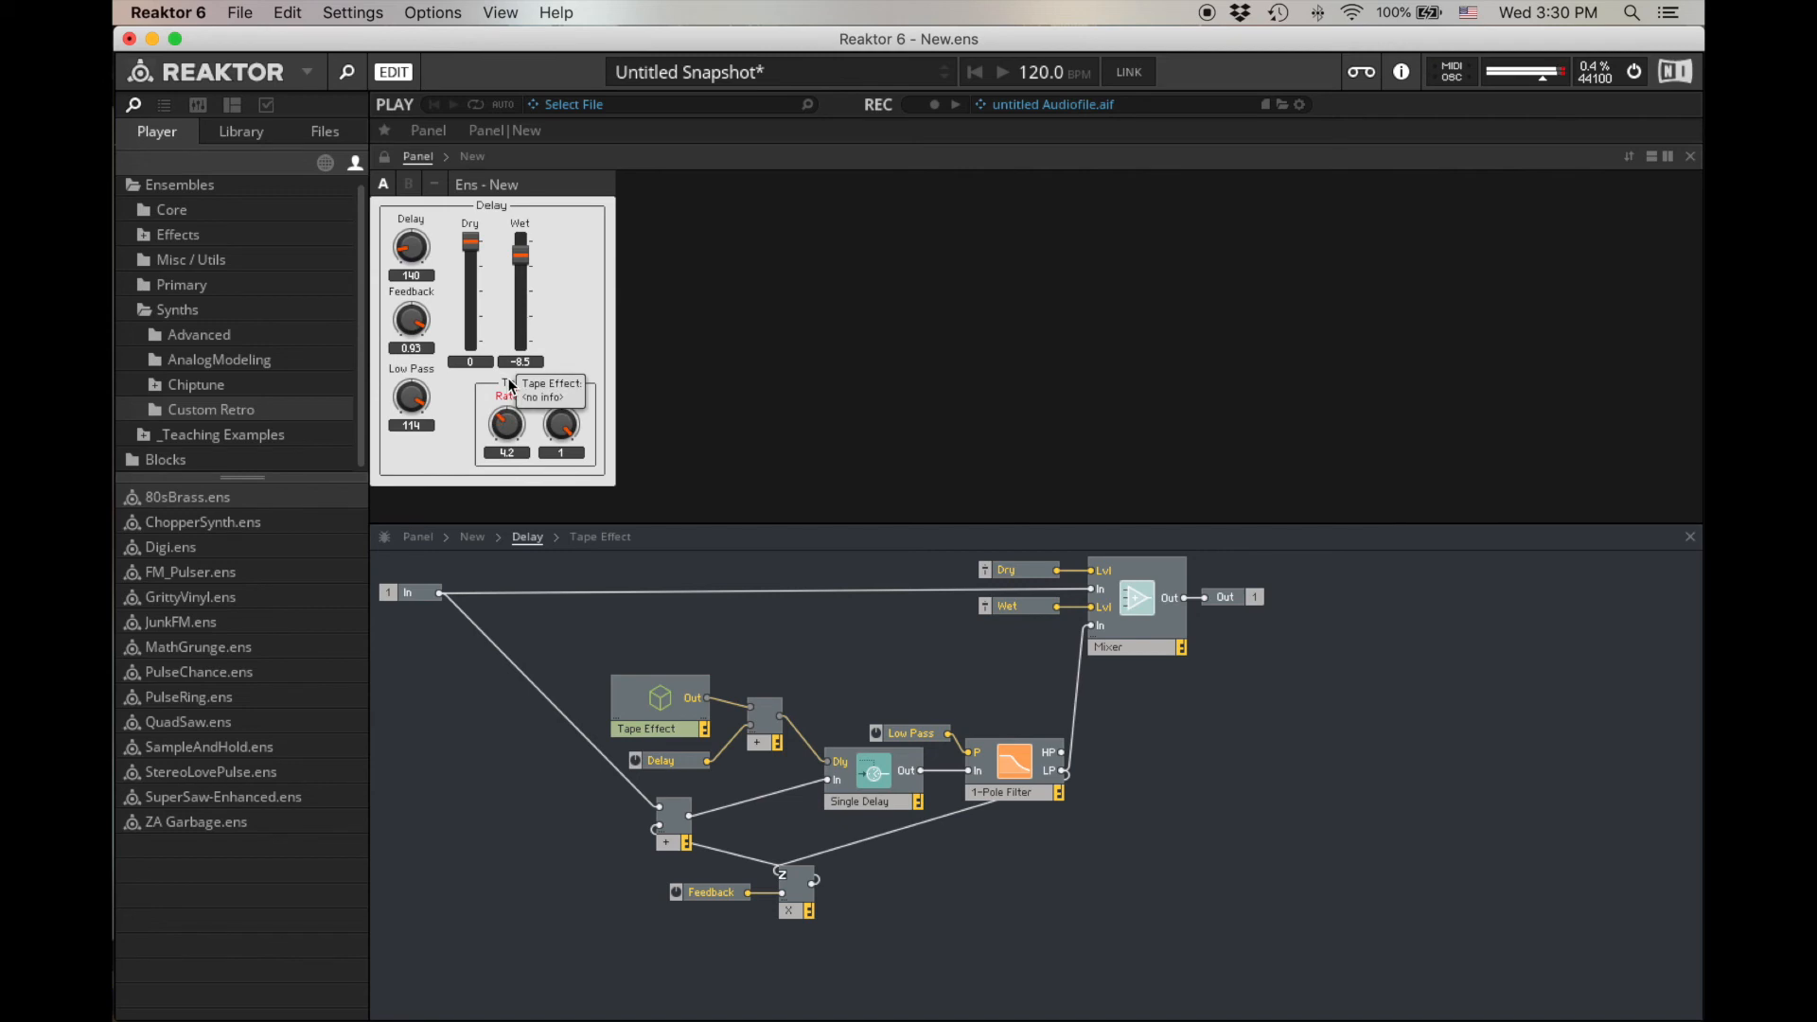
pyautogui.click(760, 745)
# In the Rate knob's properties, set the maximum to 3 and the step size to 0.05.
pyautogui.click(520, 408)
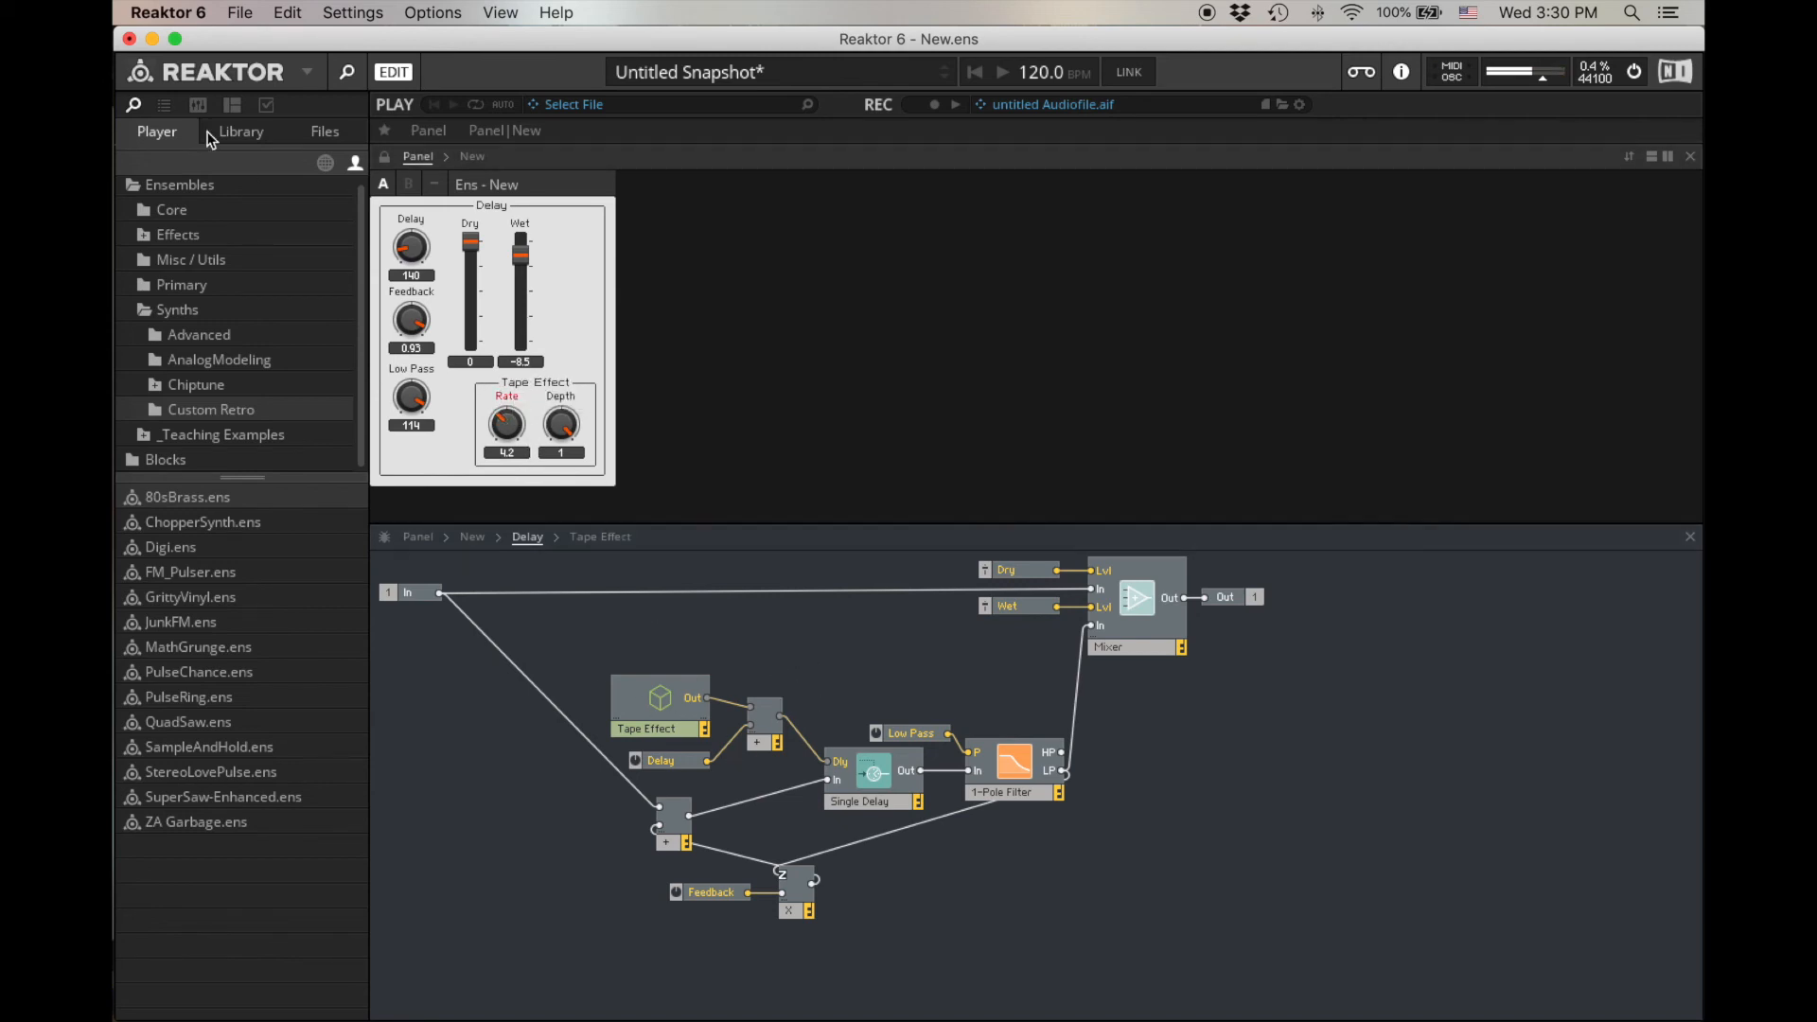
pyautogui.click(266, 105)
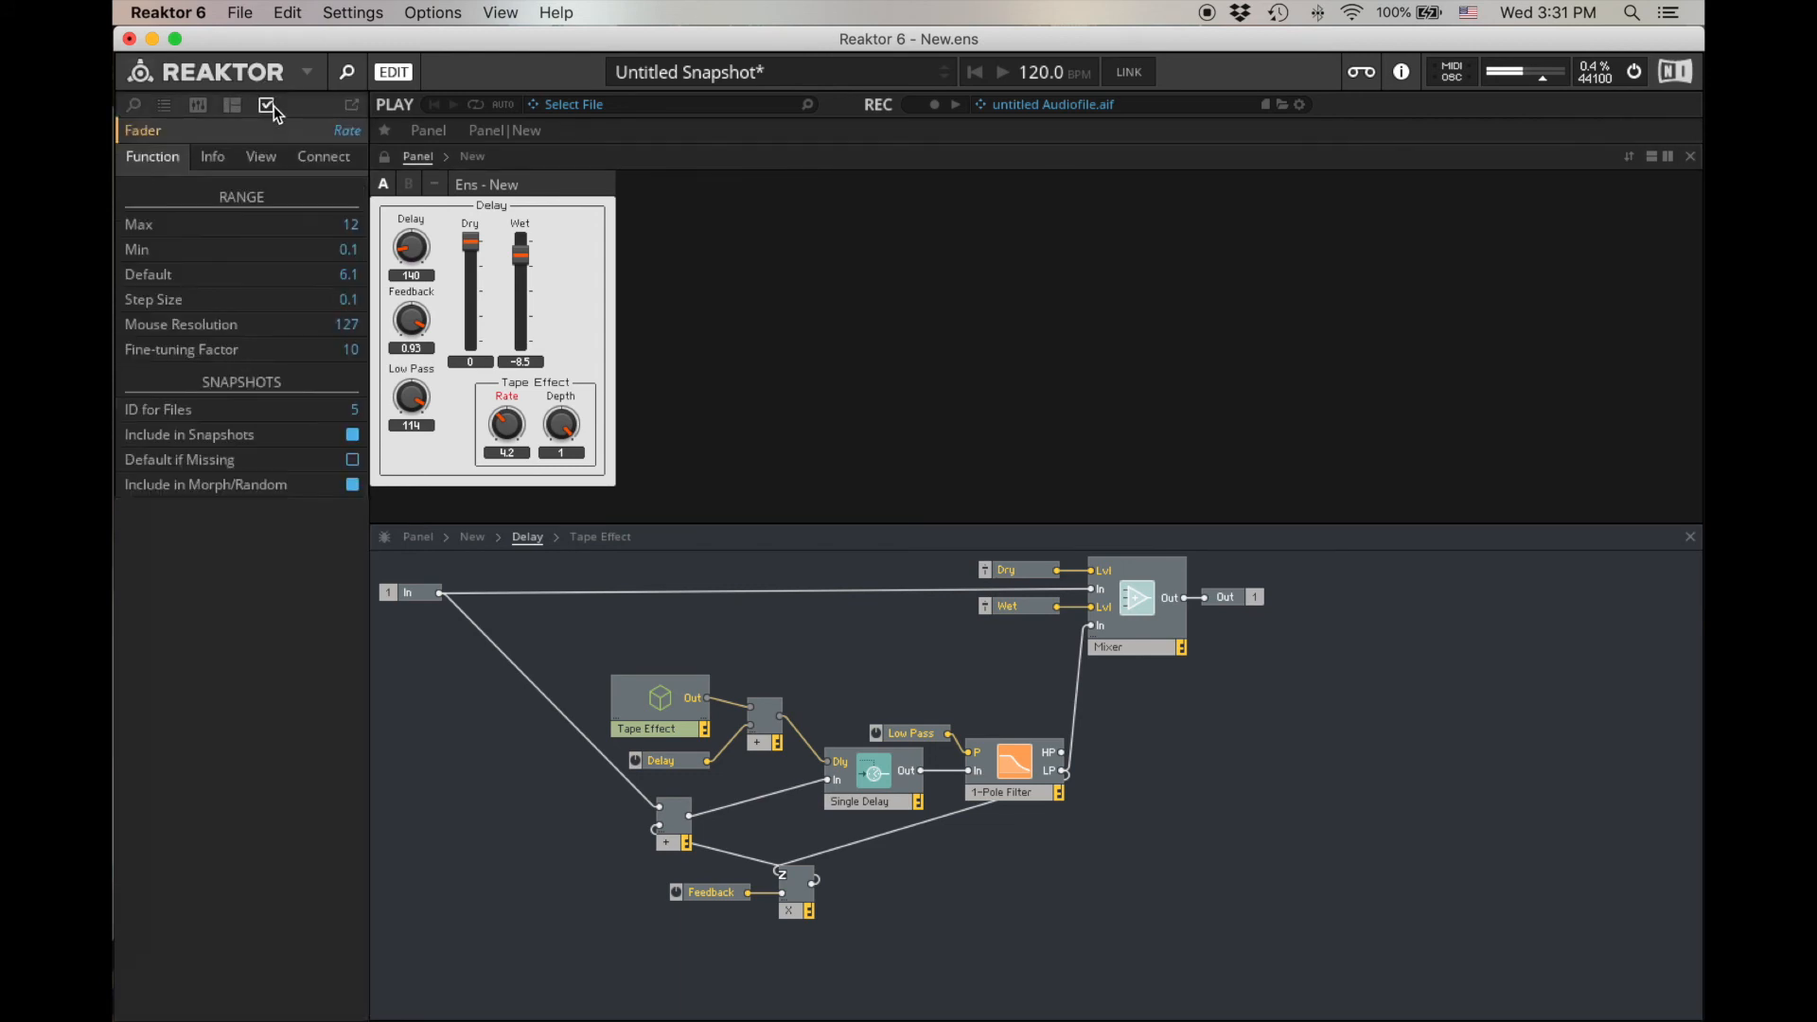
pyautogui.doubleClick(353, 227)
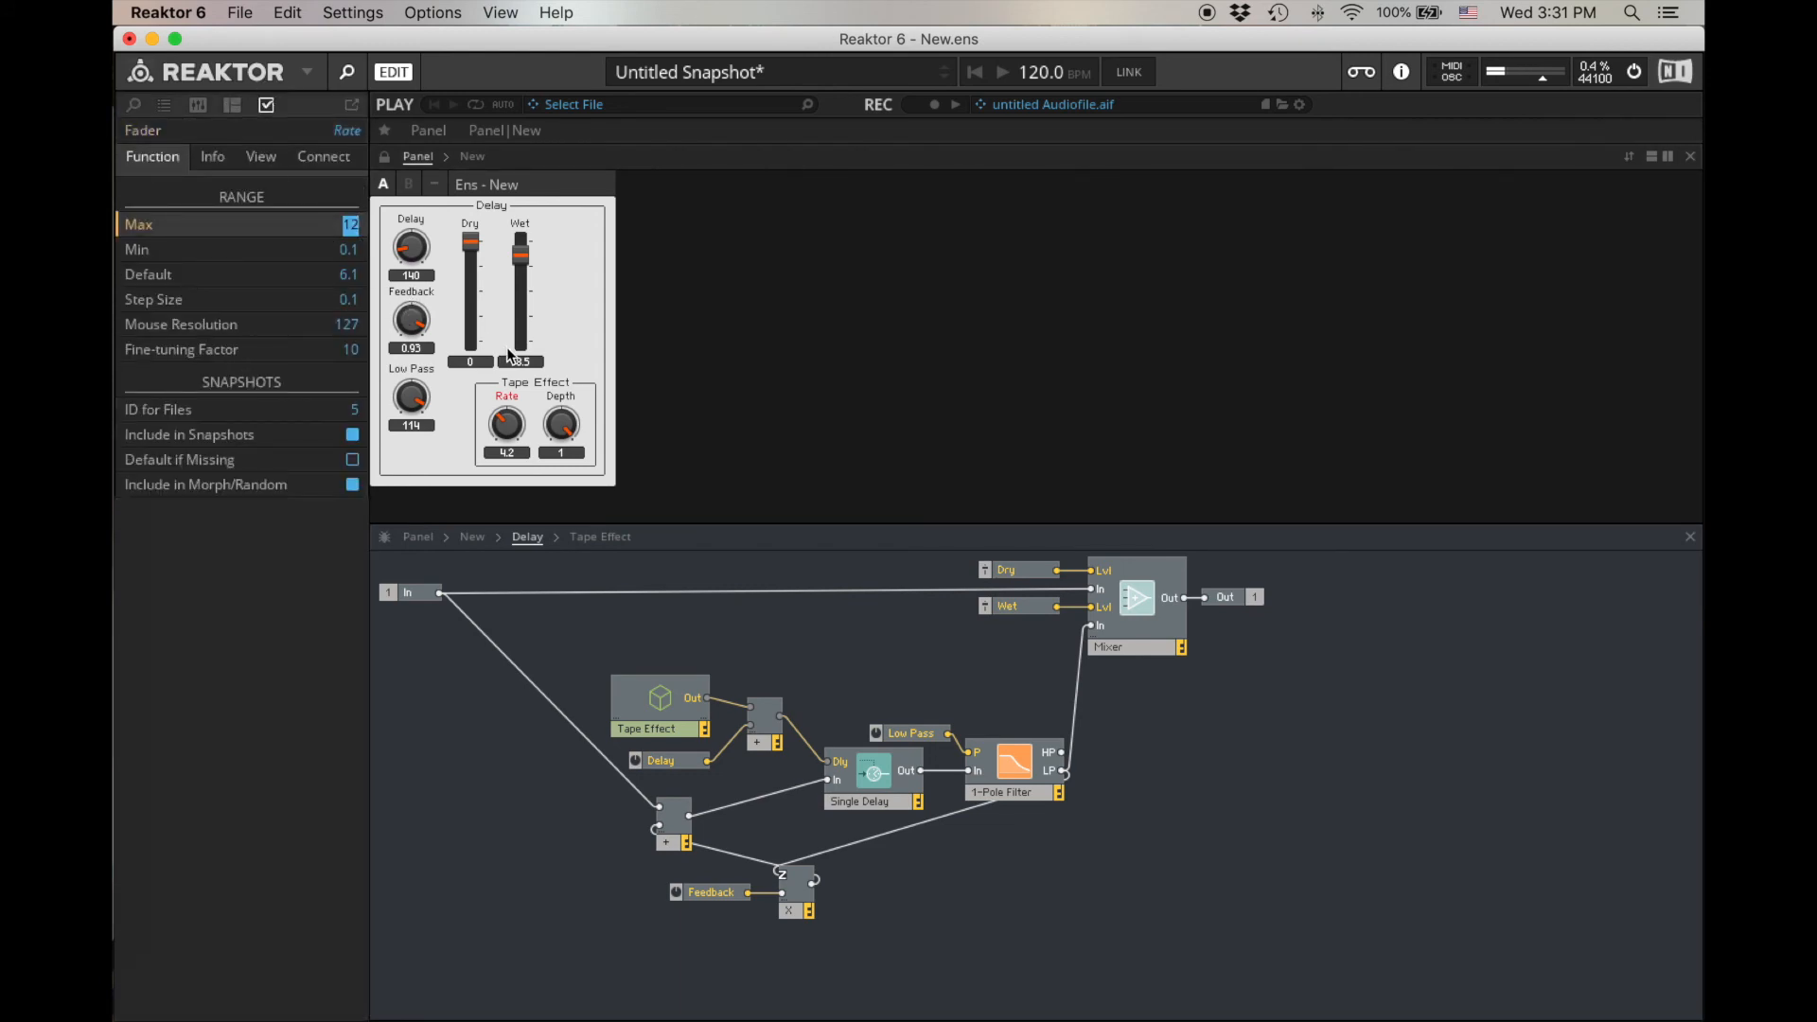
pyautogui.write('3')
pyautogui.press('Return')
pyautogui.doubleClick(349, 301)
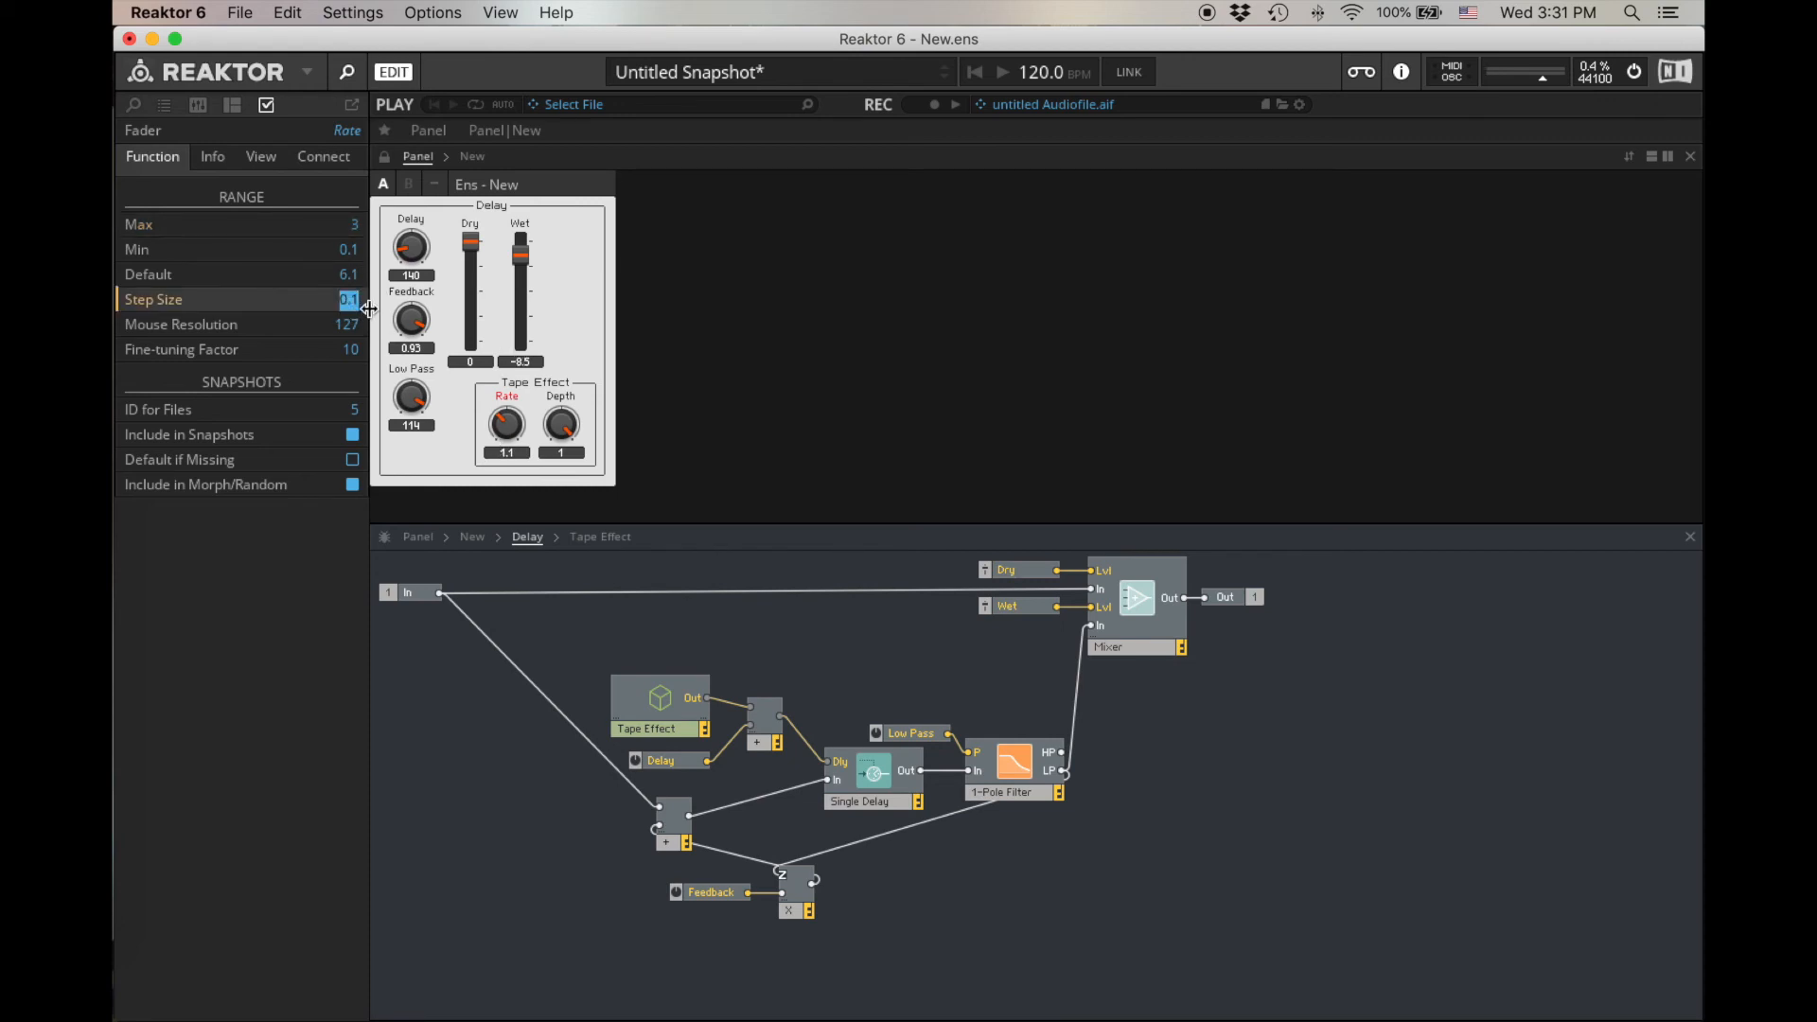
pyautogui.write('0.05')
pyautogui.click(691, 592)
# Audition the Tape Effect's Rate at 2.4 and lower it to 0.7.
pyautogui.click(573, 429)
pyautogui.click(515, 421)
pyautogui.moveTo(516, 428); pyautogui.dragTo(530, 372)
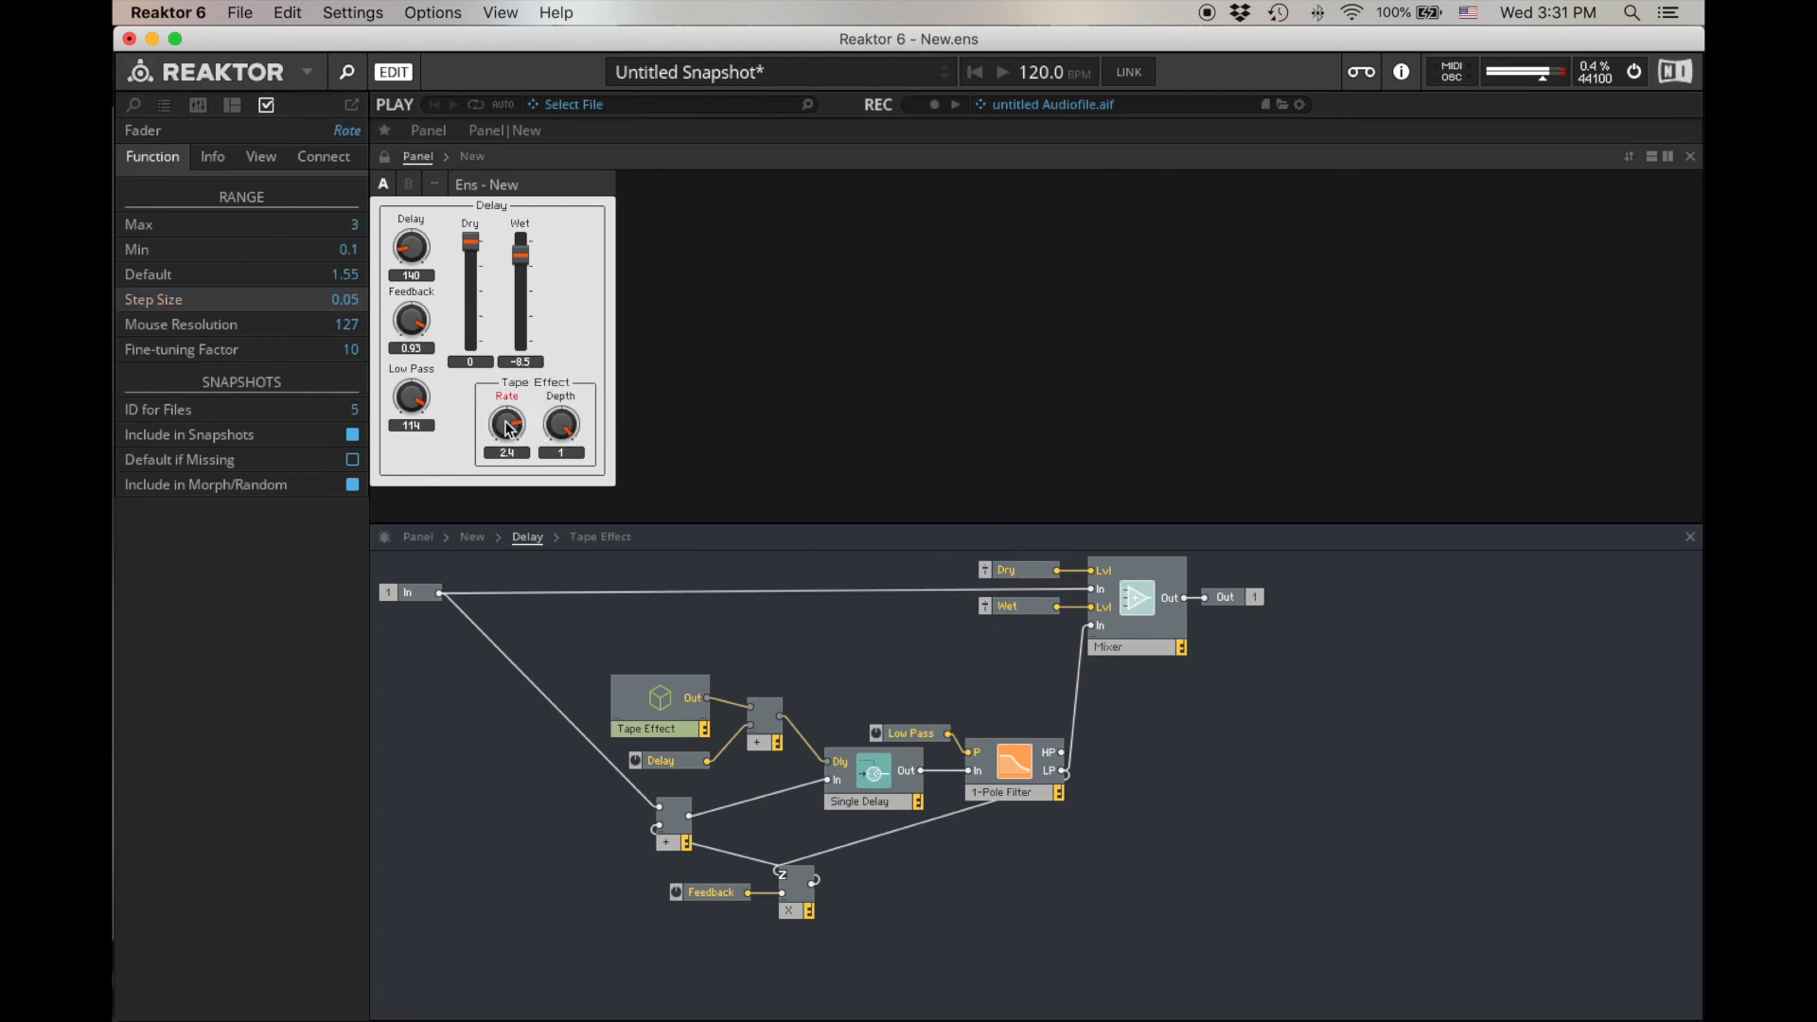
pyautogui.moveTo(512, 433); pyautogui.dragTo(511, 517)
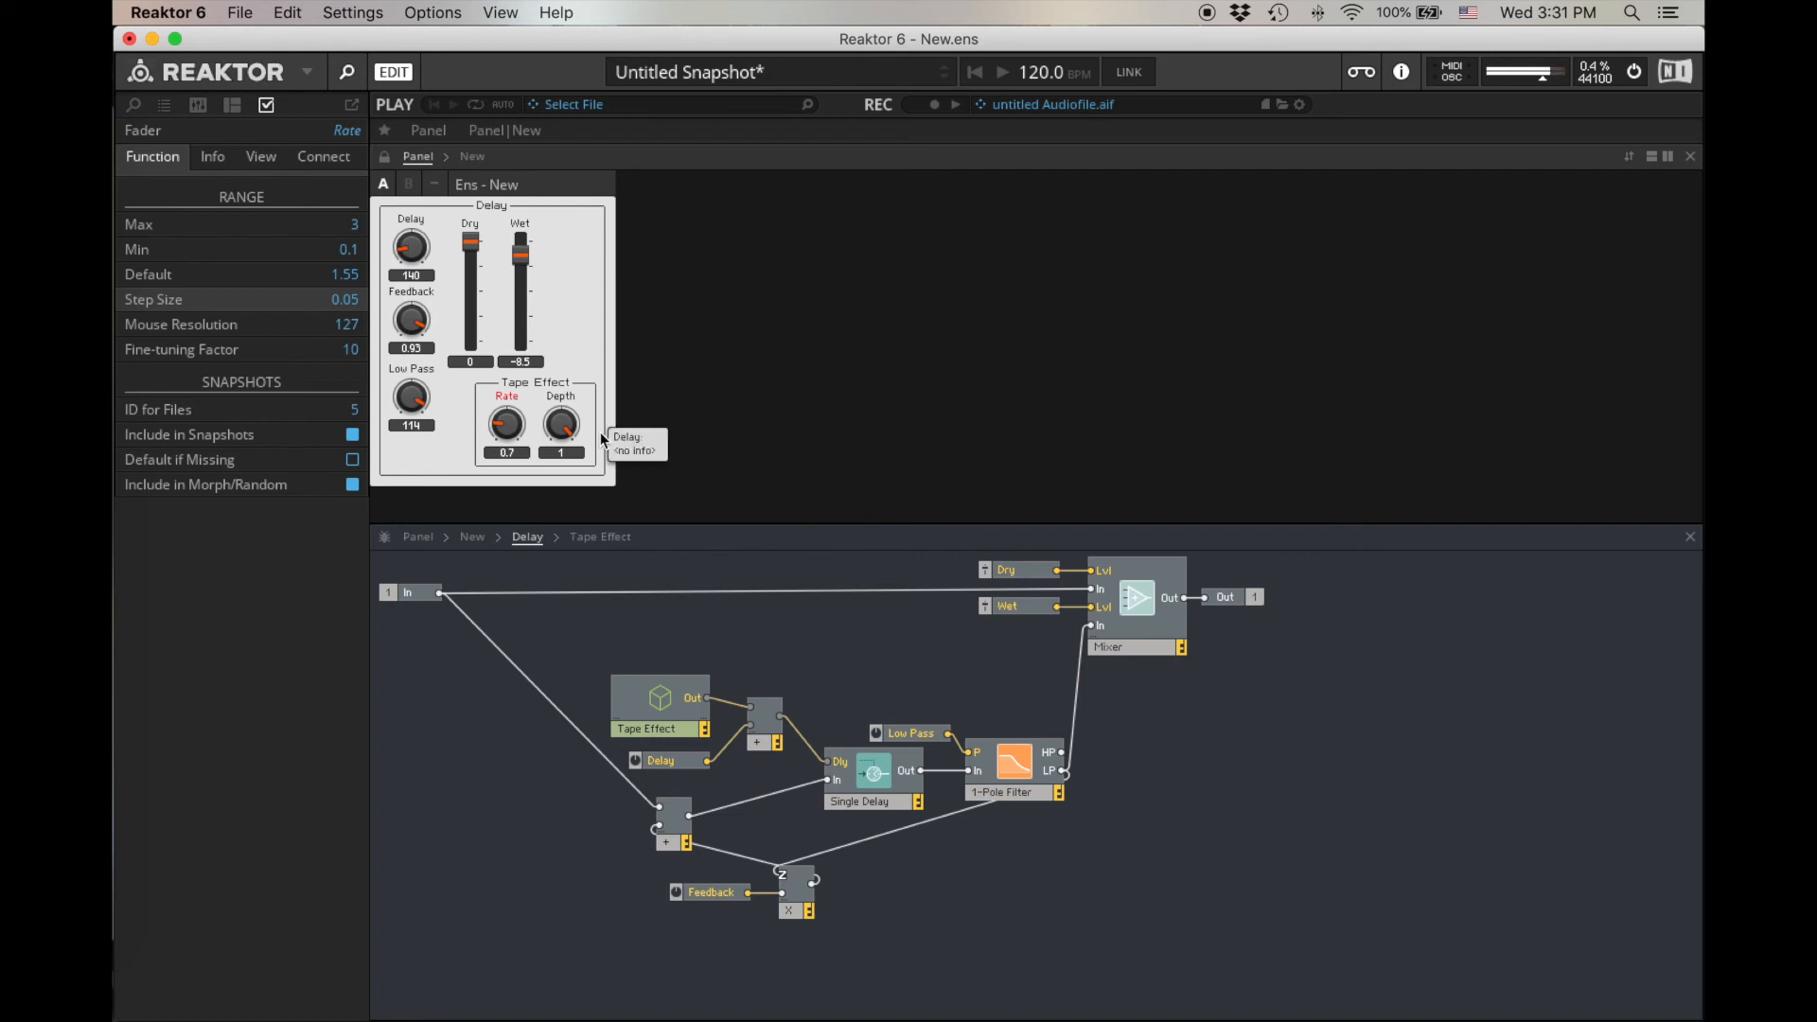
# Try the Low Pass at 83 and 98, and reduce the Feedback to 0.46.
pyautogui.moveTo(414, 399); pyautogui.dragTo(420, 449)
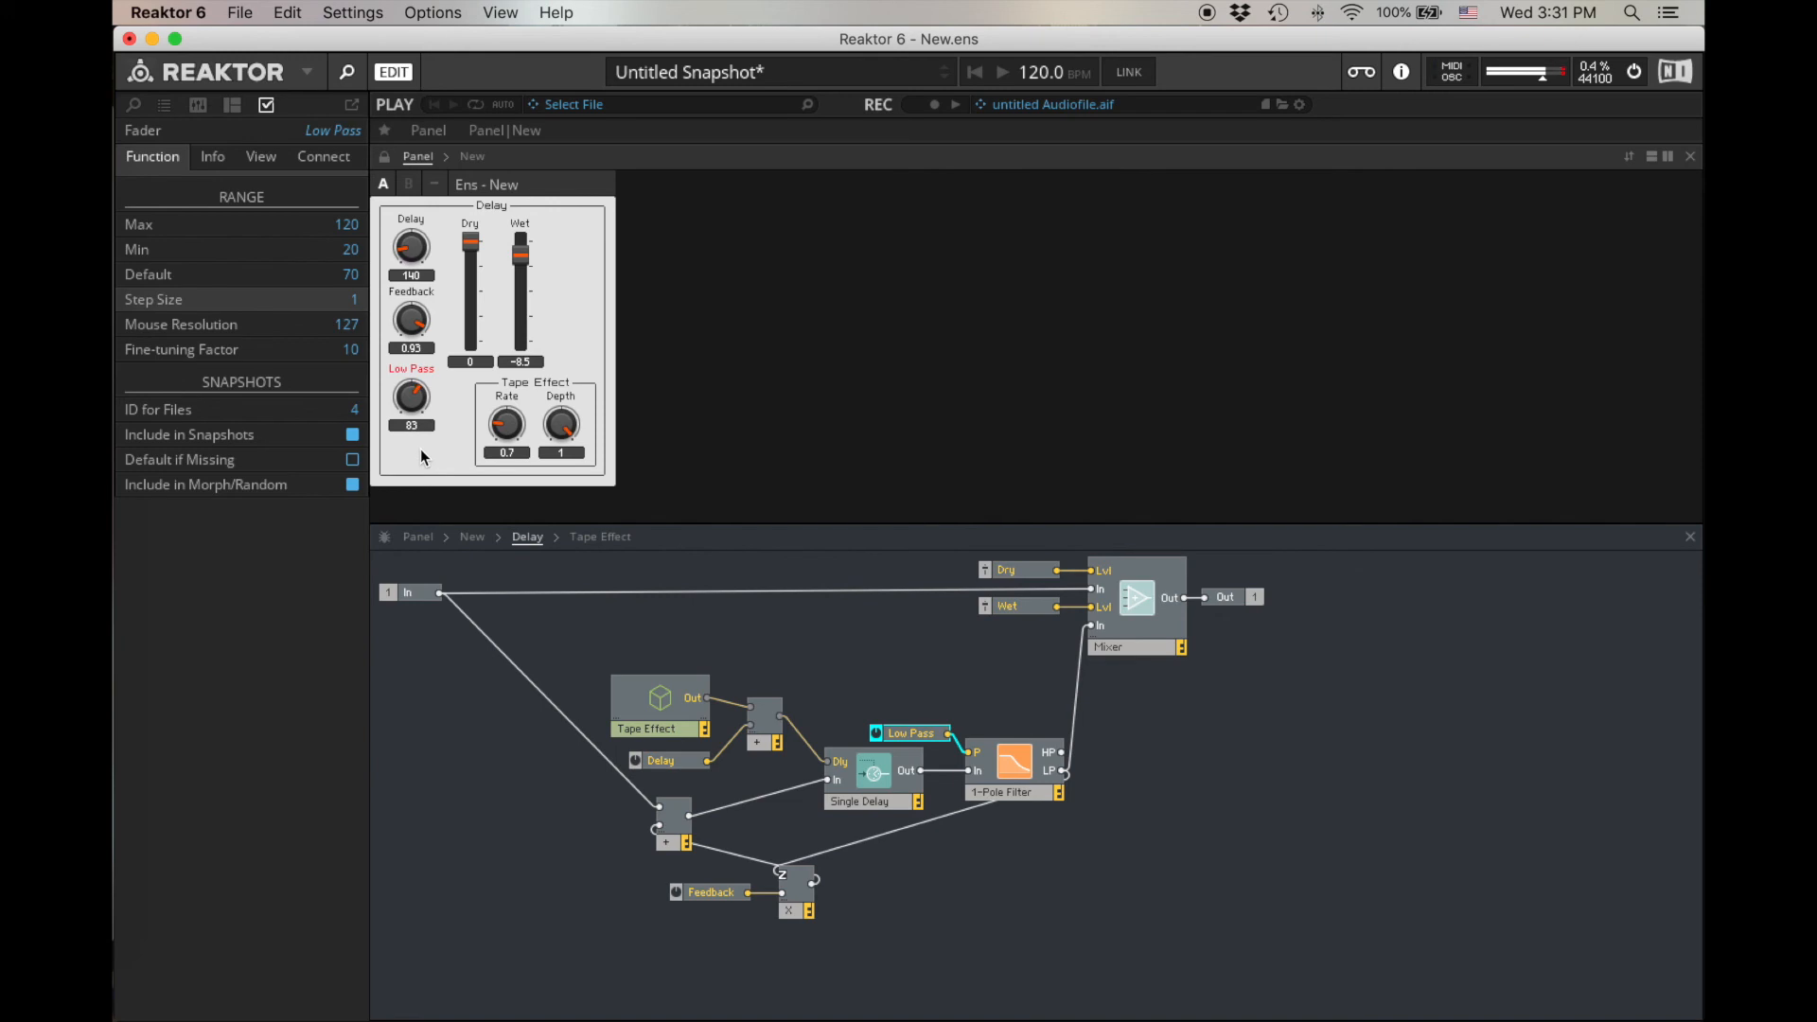
pyautogui.moveTo(411, 392); pyautogui.dragTo(416, 374)
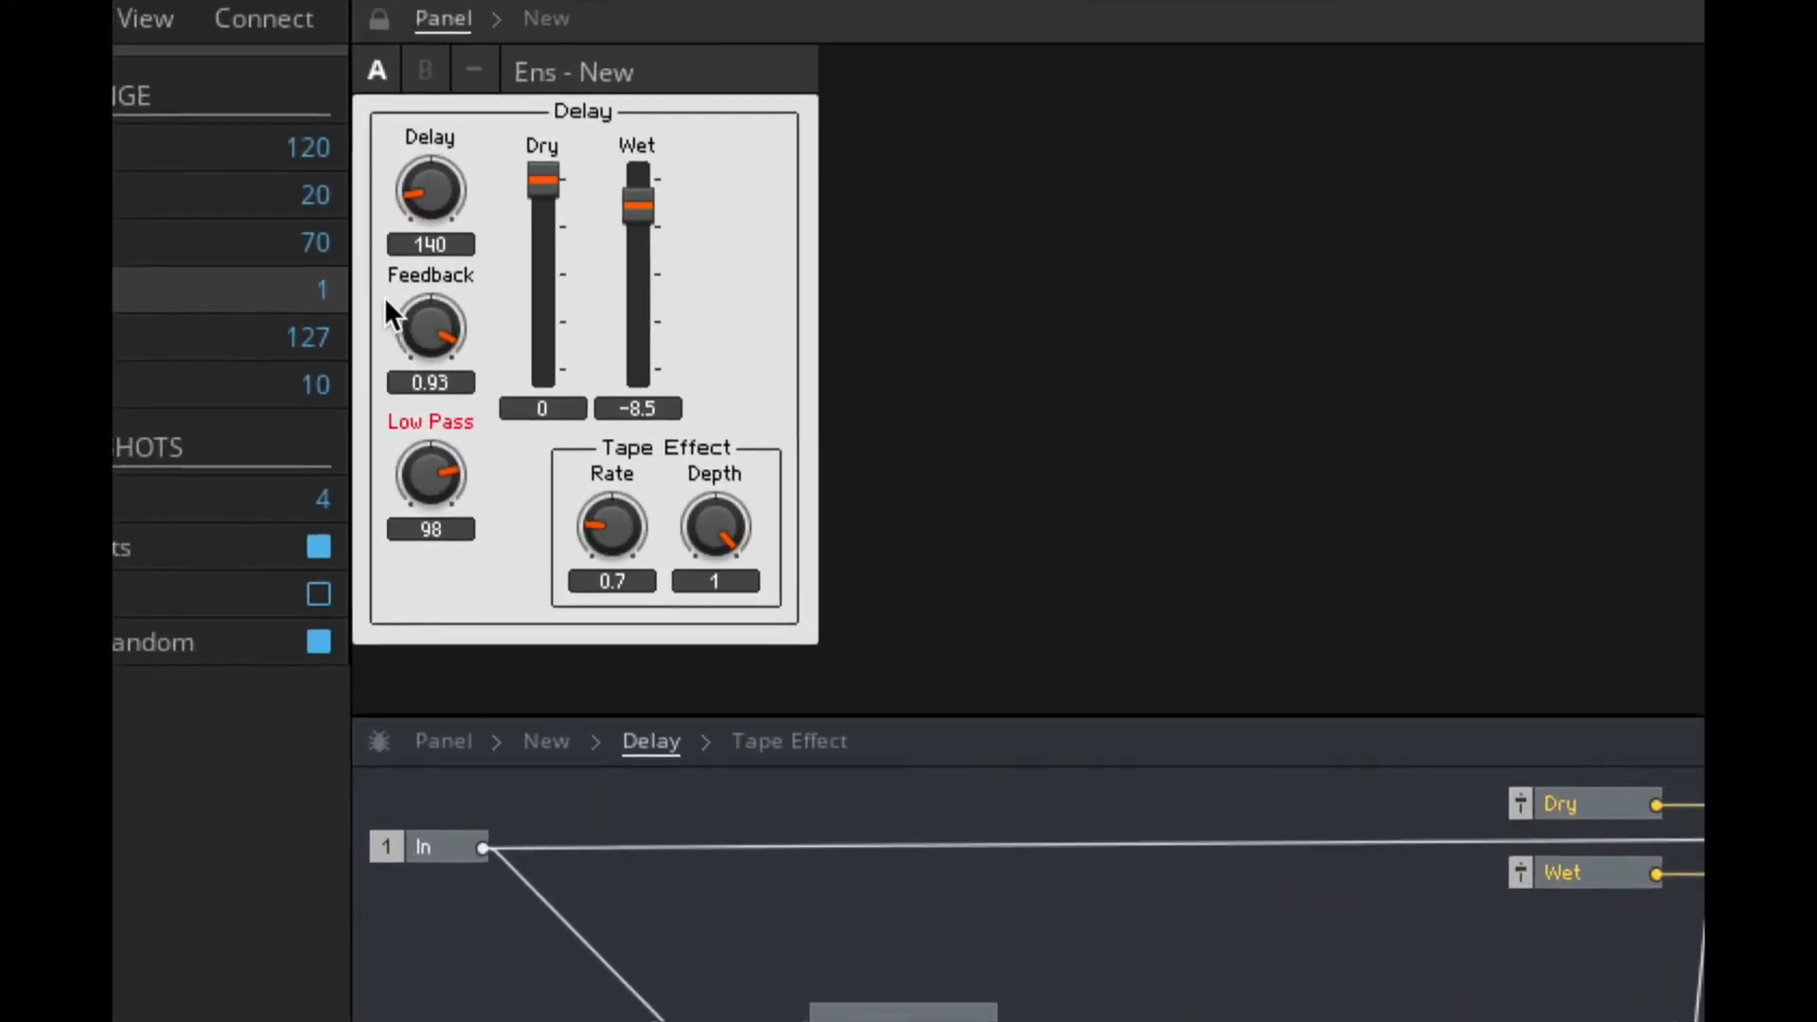
pyautogui.click(441, 349)
pyautogui.moveTo(441, 386); pyautogui.dragTo(435, 411)
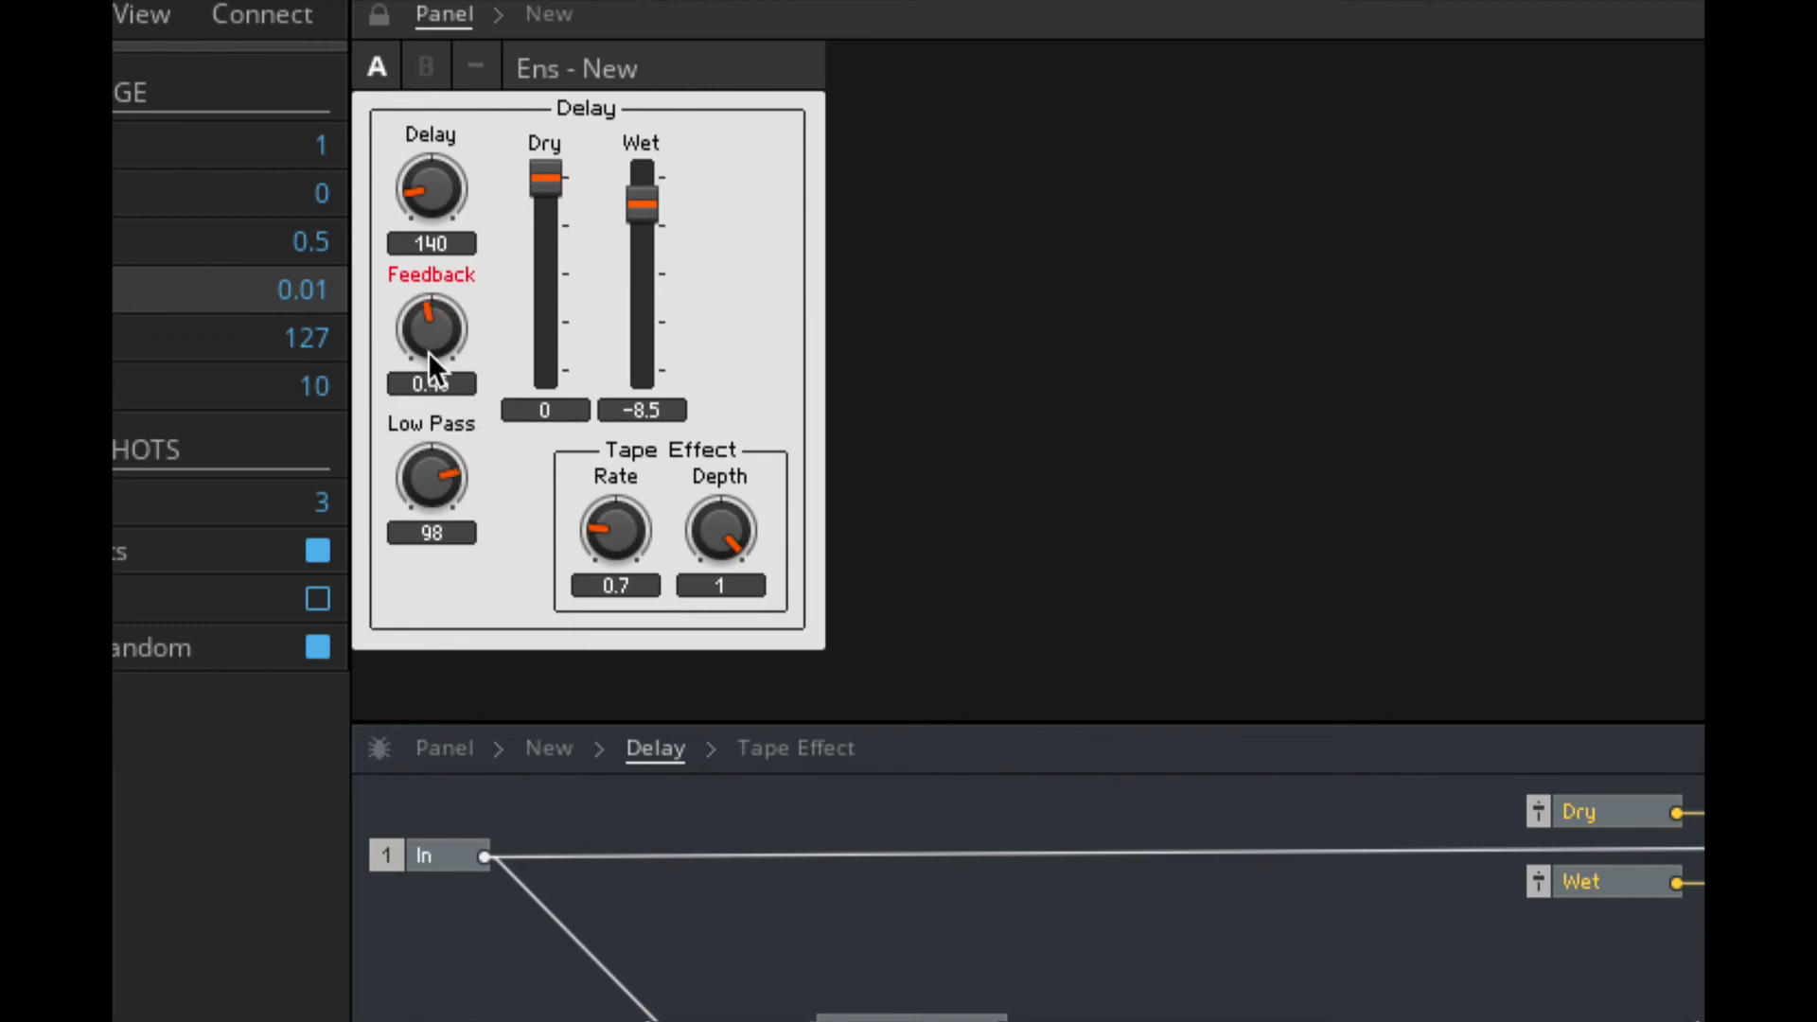
# Set the Delay to 110, Feedback to 0.26, Low Pass to 81 and Wet level to -28.5.
pyautogui.moveTo(426, 185); pyautogui.dragTo(423, 176)
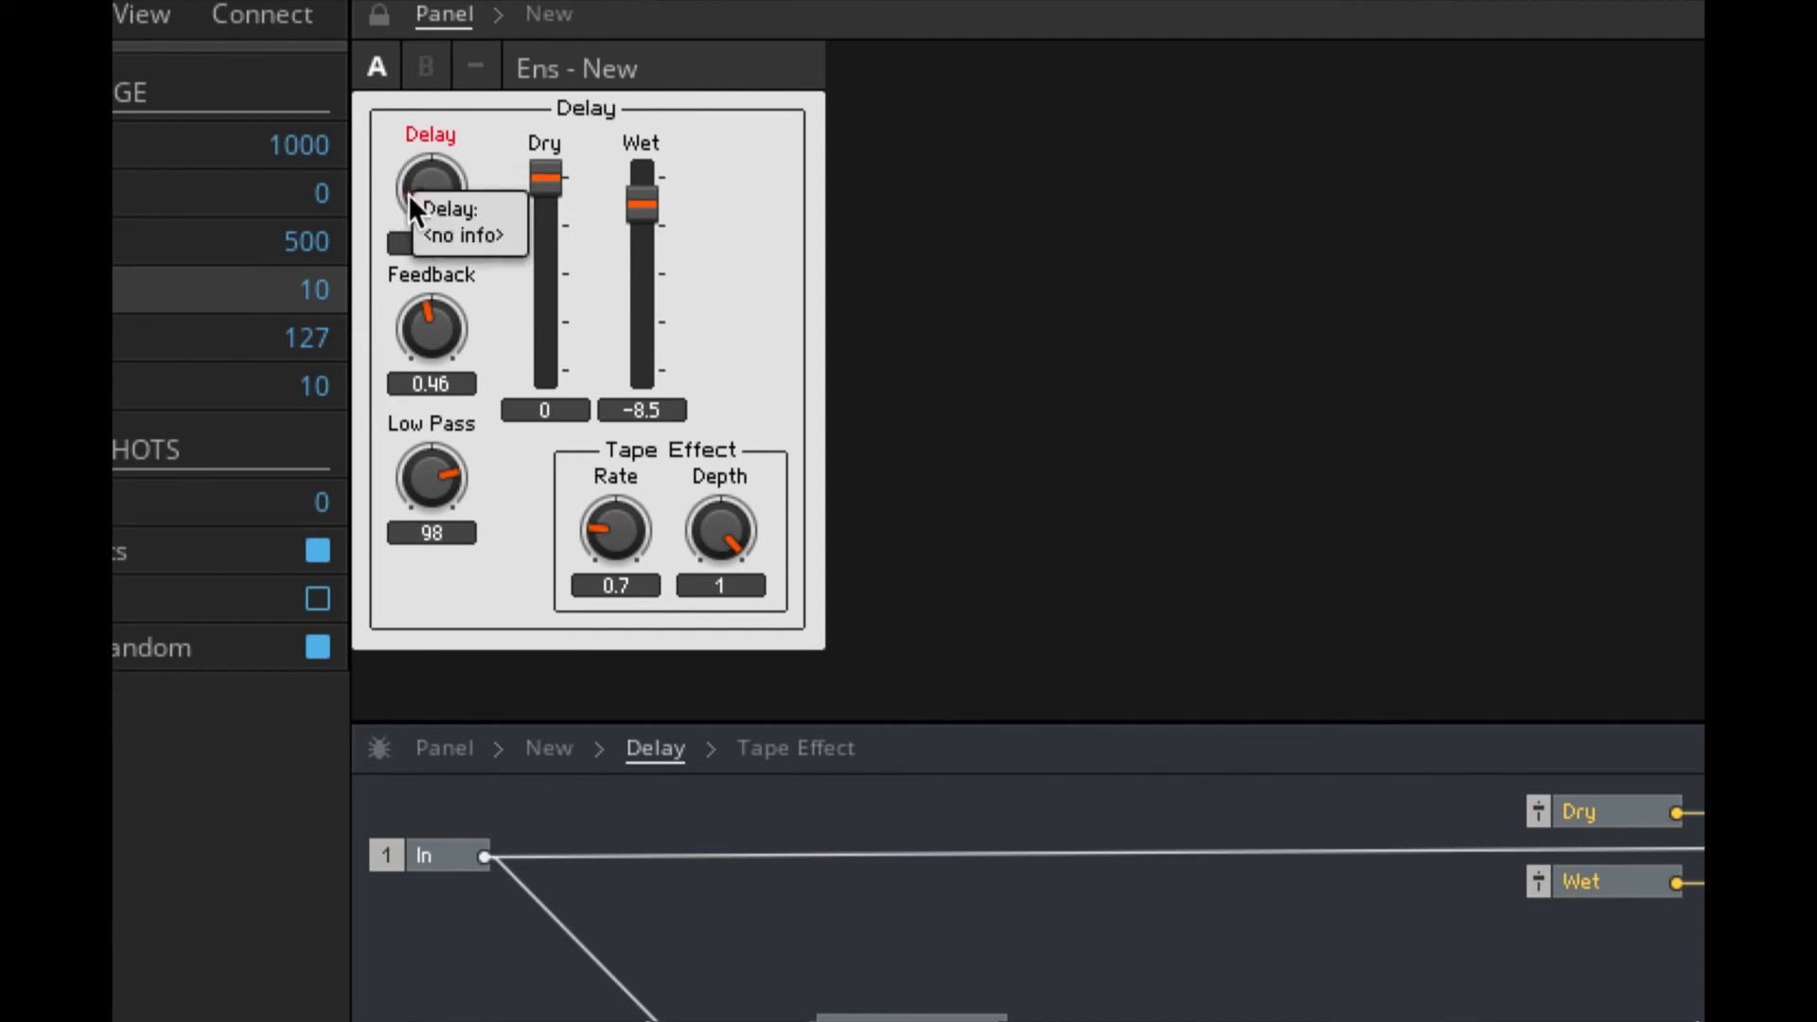
pyautogui.moveTo(424, 356); pyautogui.dragTo(422, 382)
pyautogui.moveTo(434, 469); pyautogui.dragTo(435, 492)
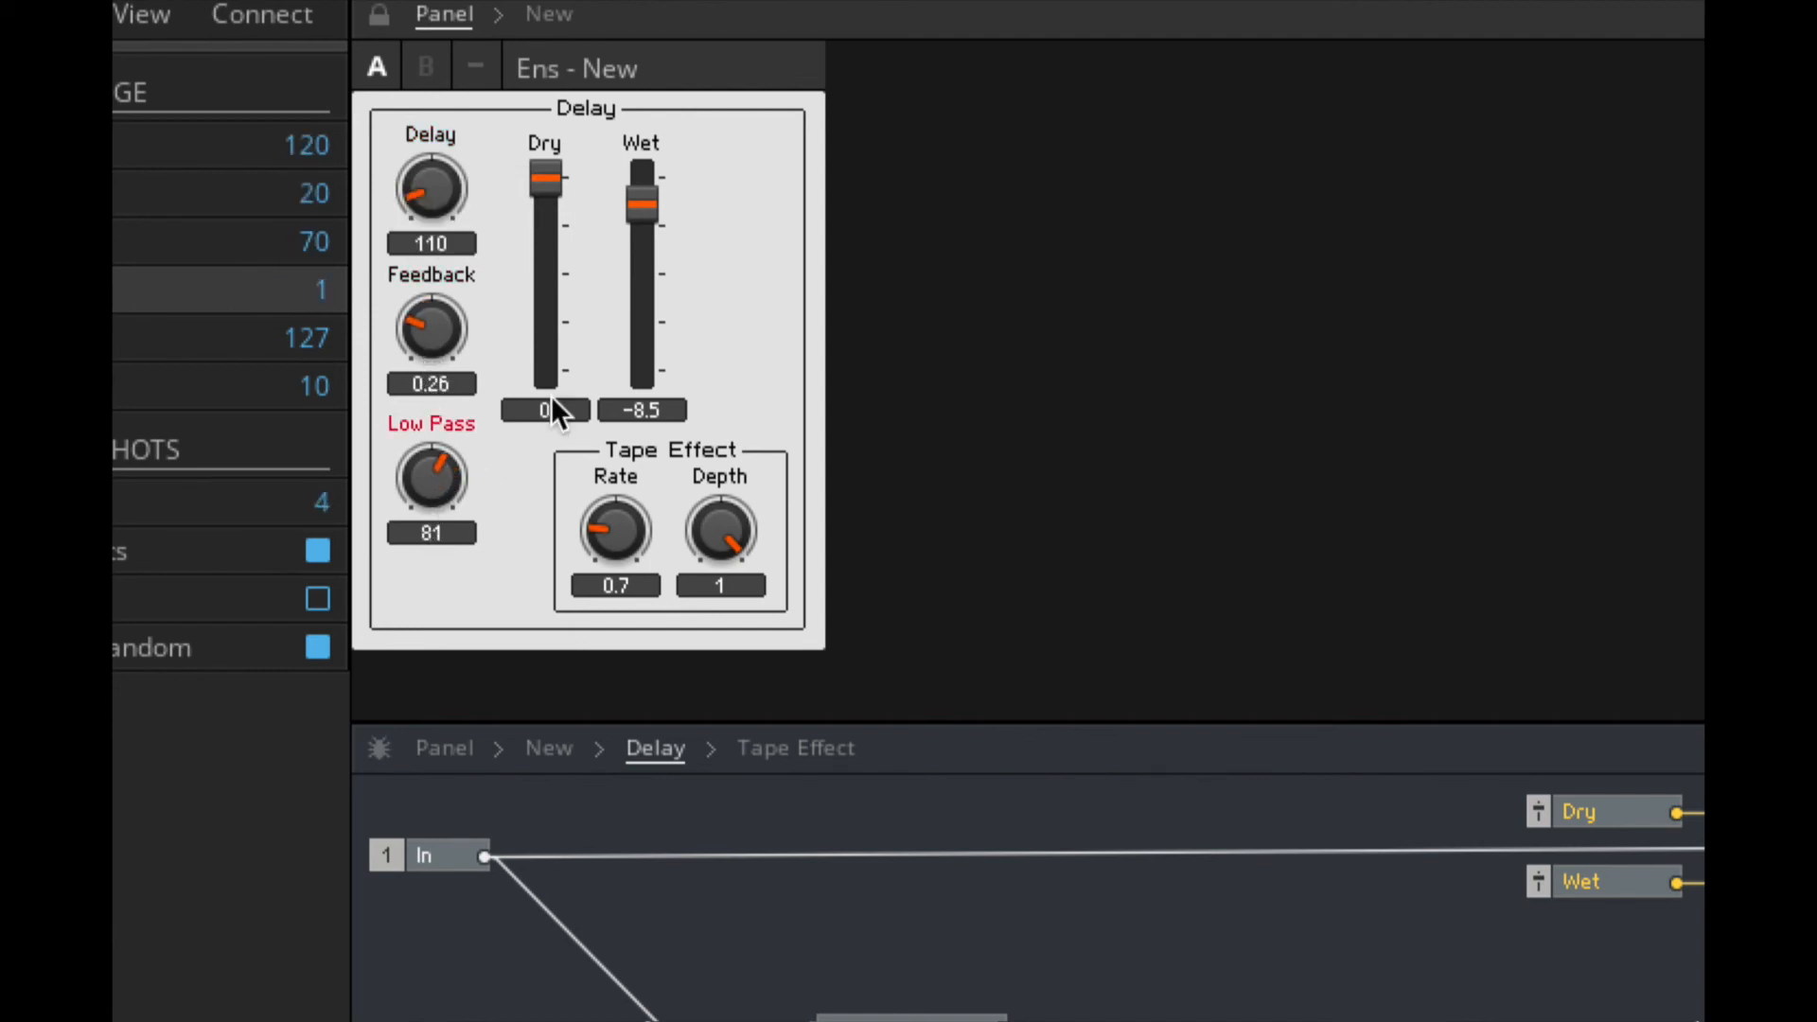
pyautogui.moveTo(642, 188); pyautogui.dragTo(648, 281)
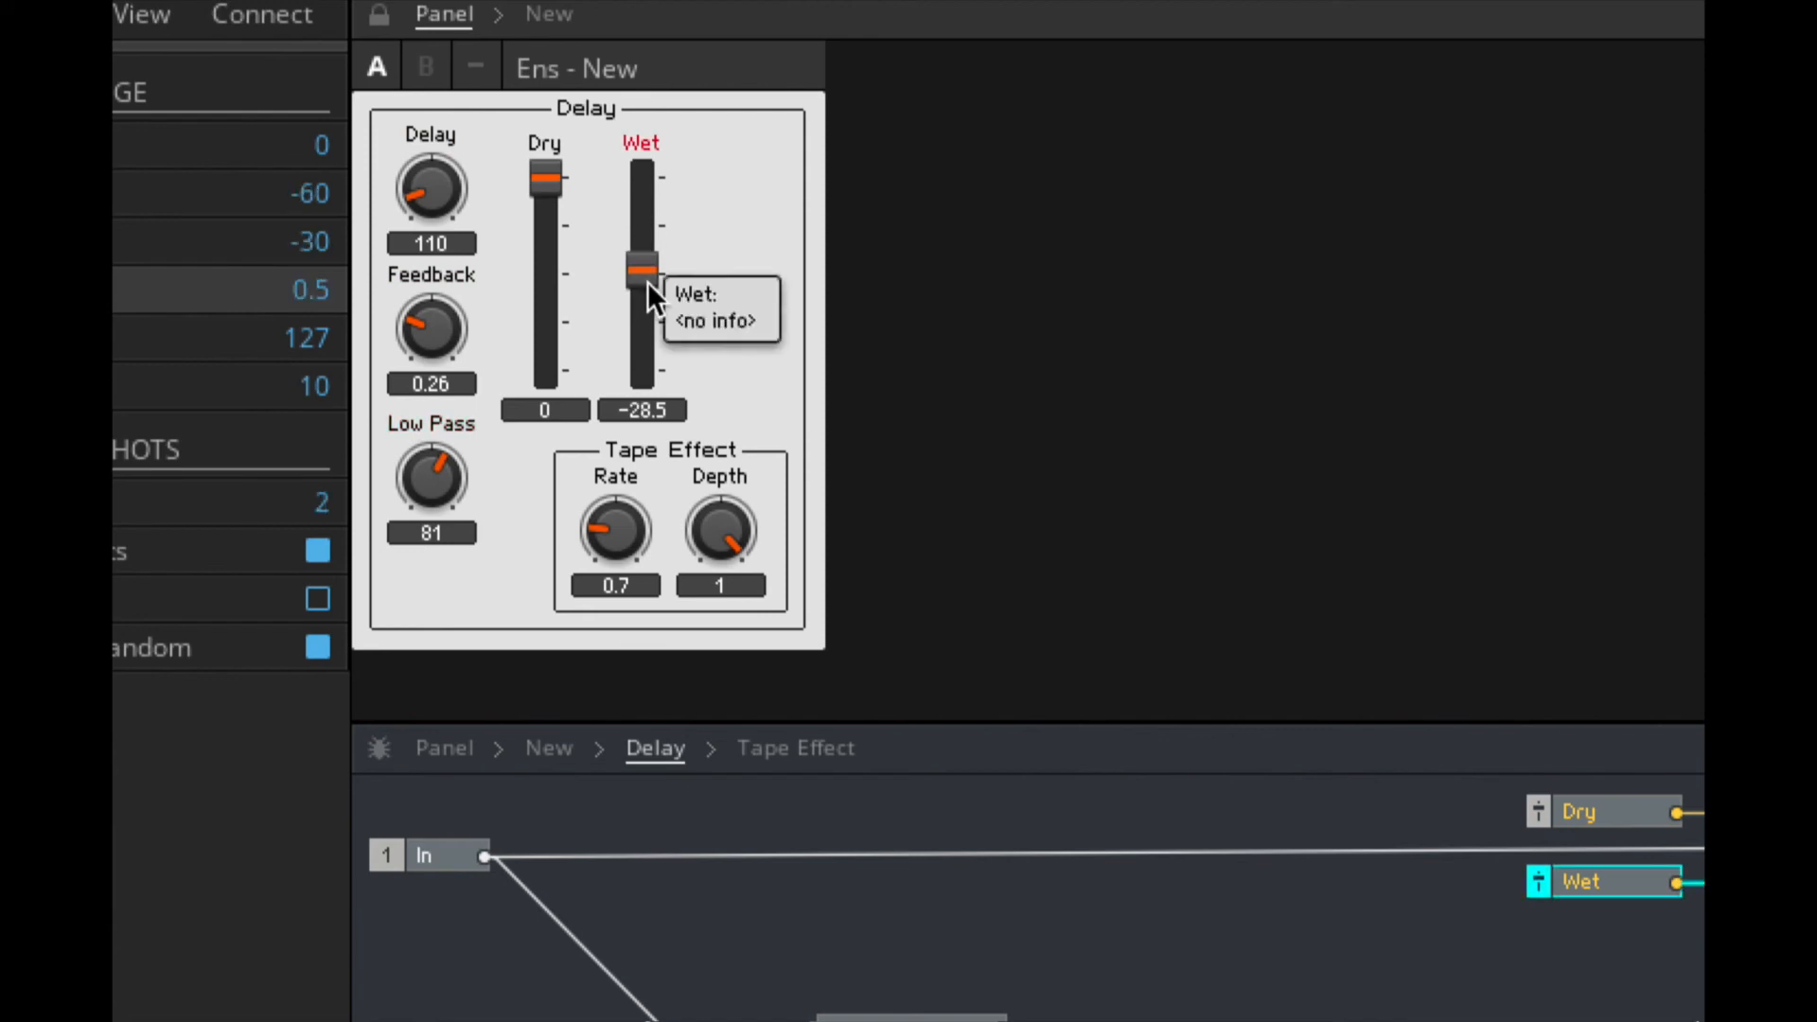
# Raise the Feedback to 0.8, the Delay to 190 and the Tape Effect's Rate to 1.7.
pyautogui.moveTo(439, 325); pyautogui.dragTo(475, 174)
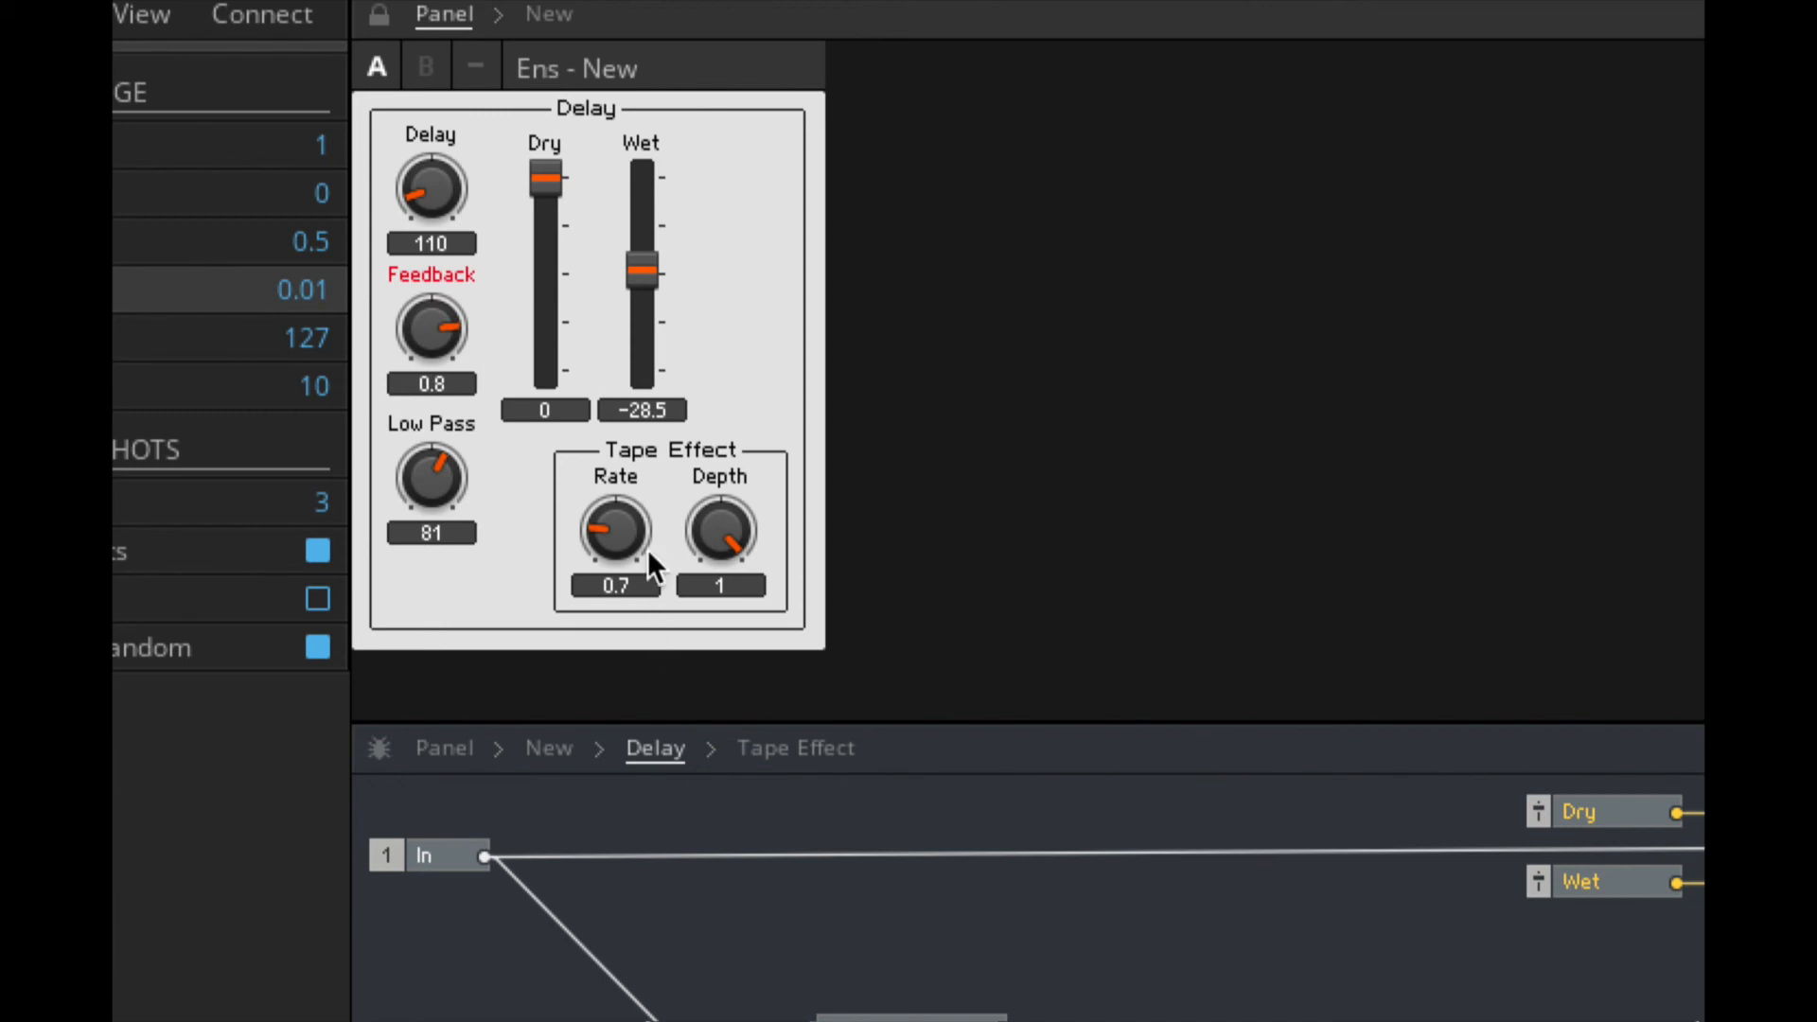
pyautogui.moveTo(428, 187); pyautogui.dragTo(436, 170)
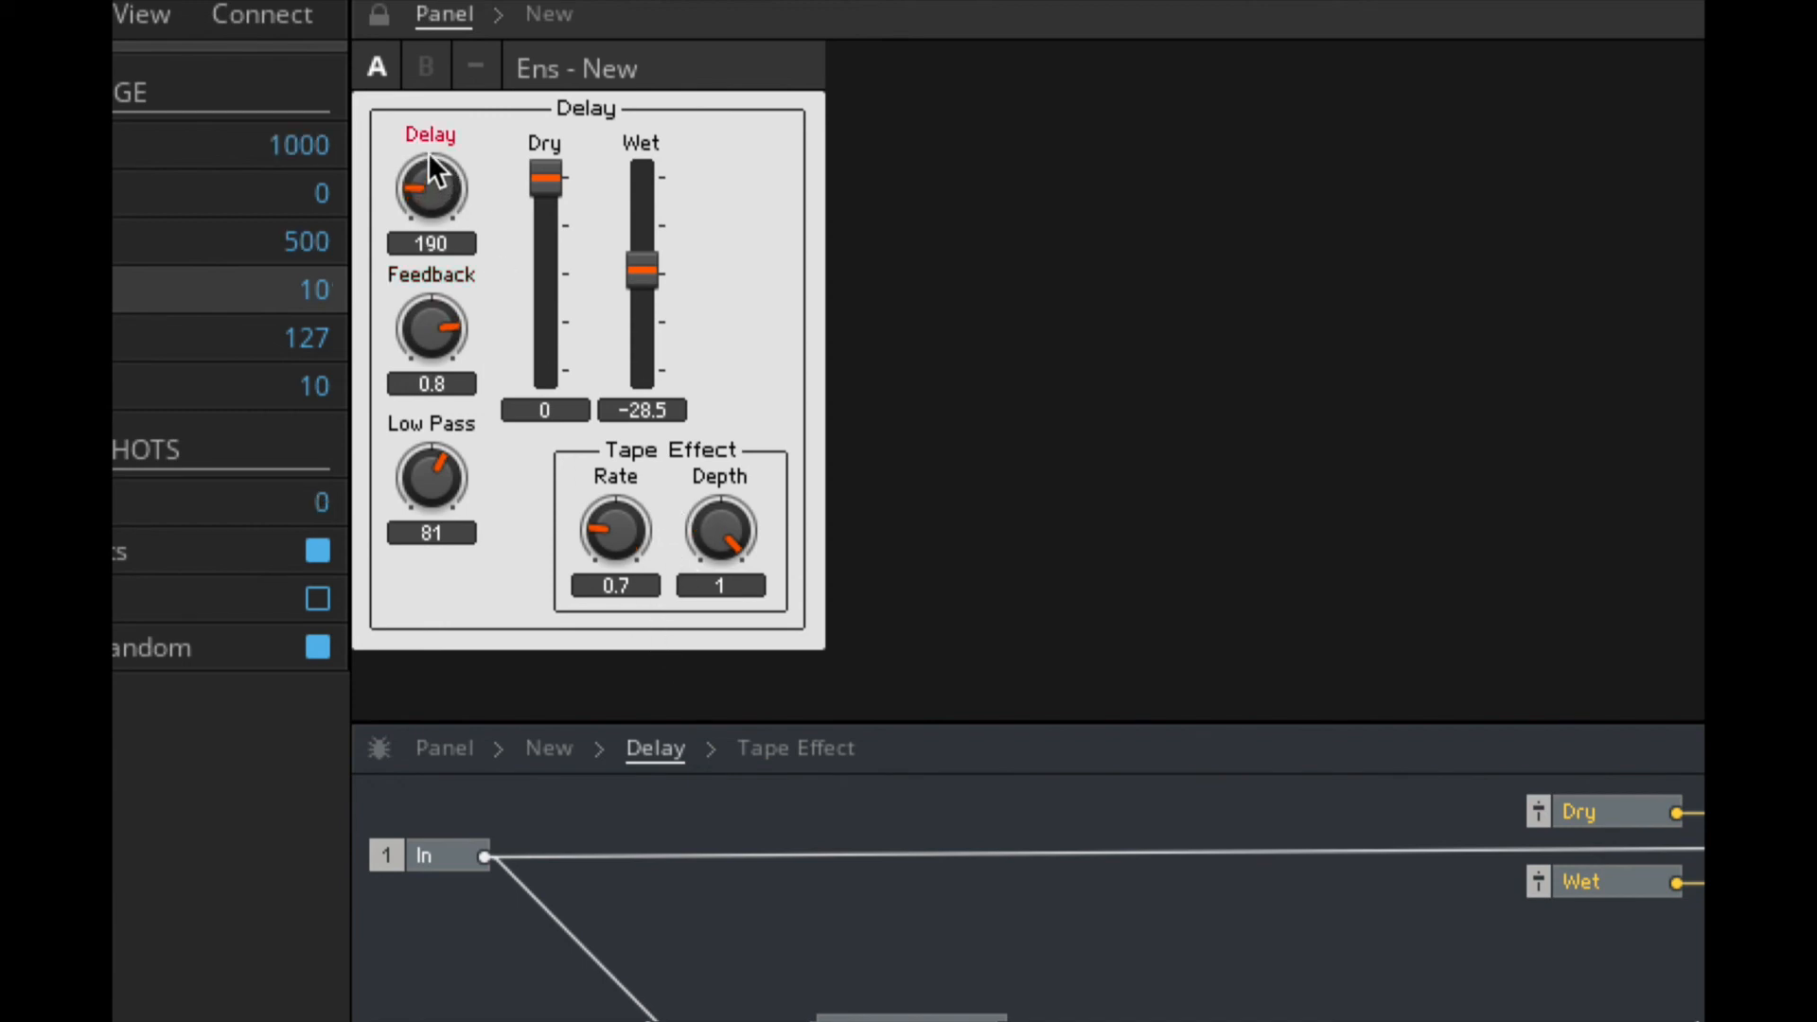
pyautogui.moveTo(647, 524); pyautogui.dragTo(634, 427)
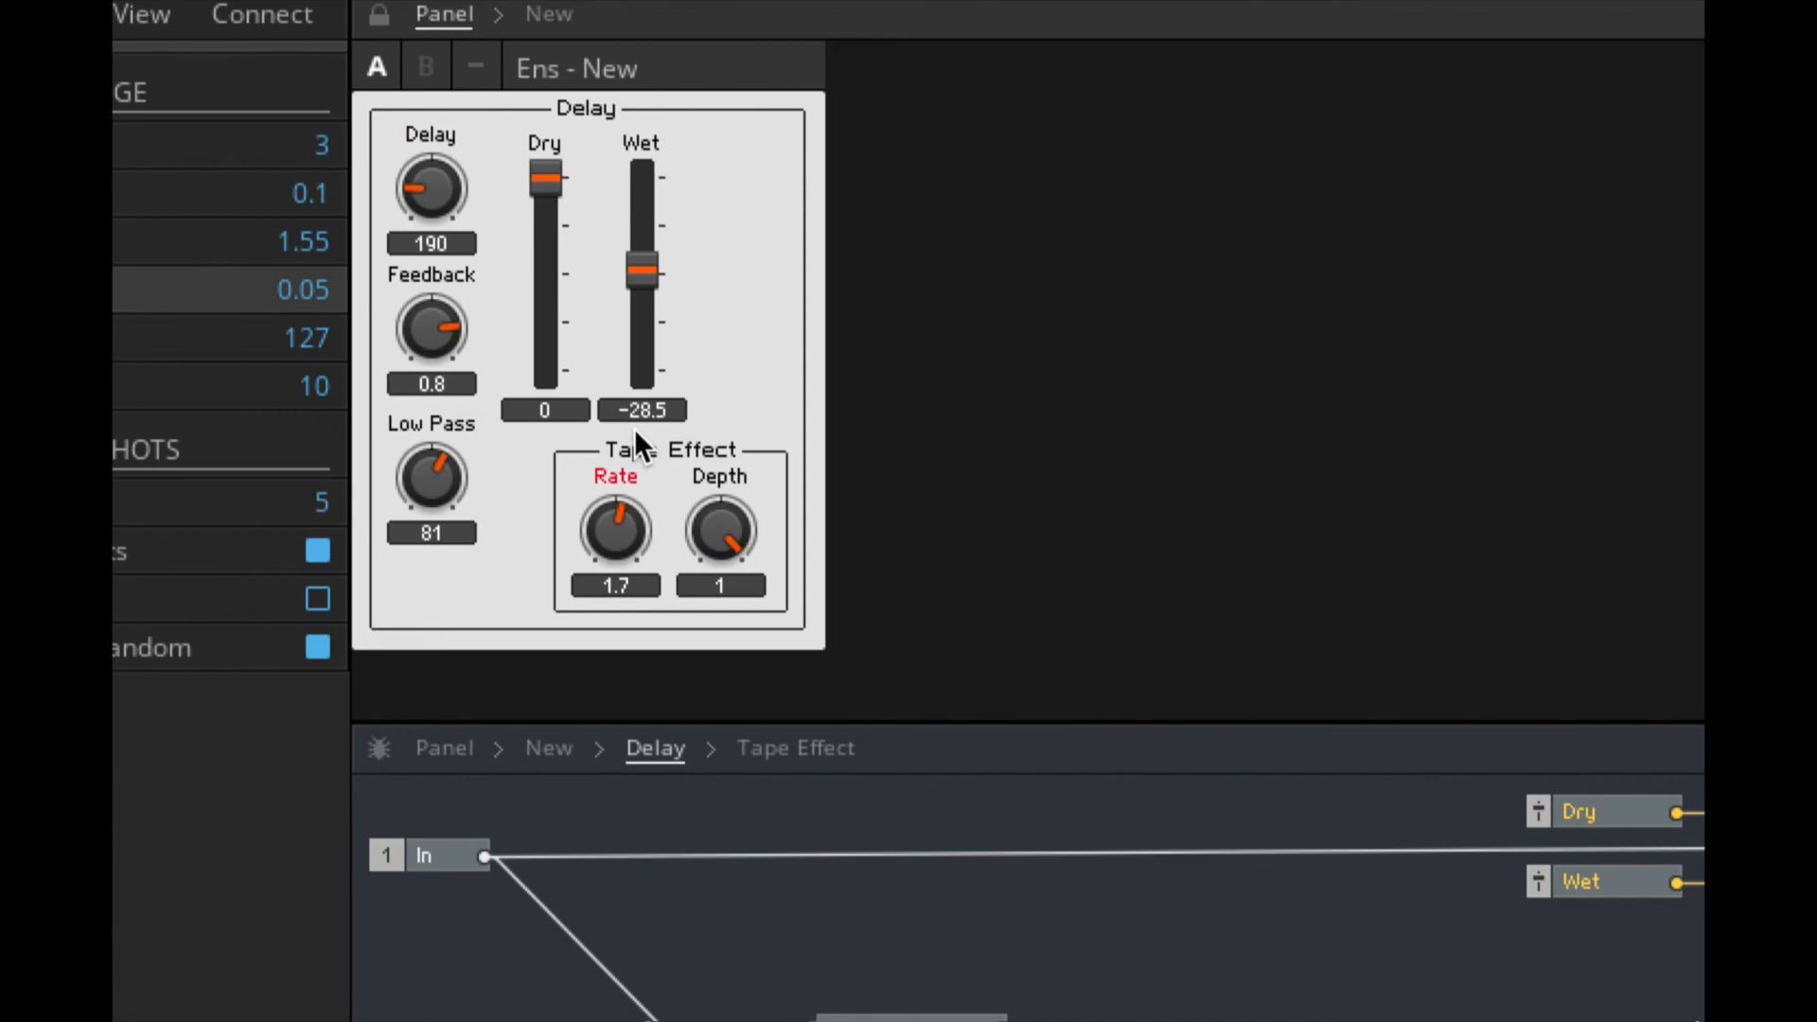
# Raise the Wet level to -9.5 and open the Low Pass to 99.
pyautogui.moveTo(646, 267); pyautogui.dragTo(649, 205)
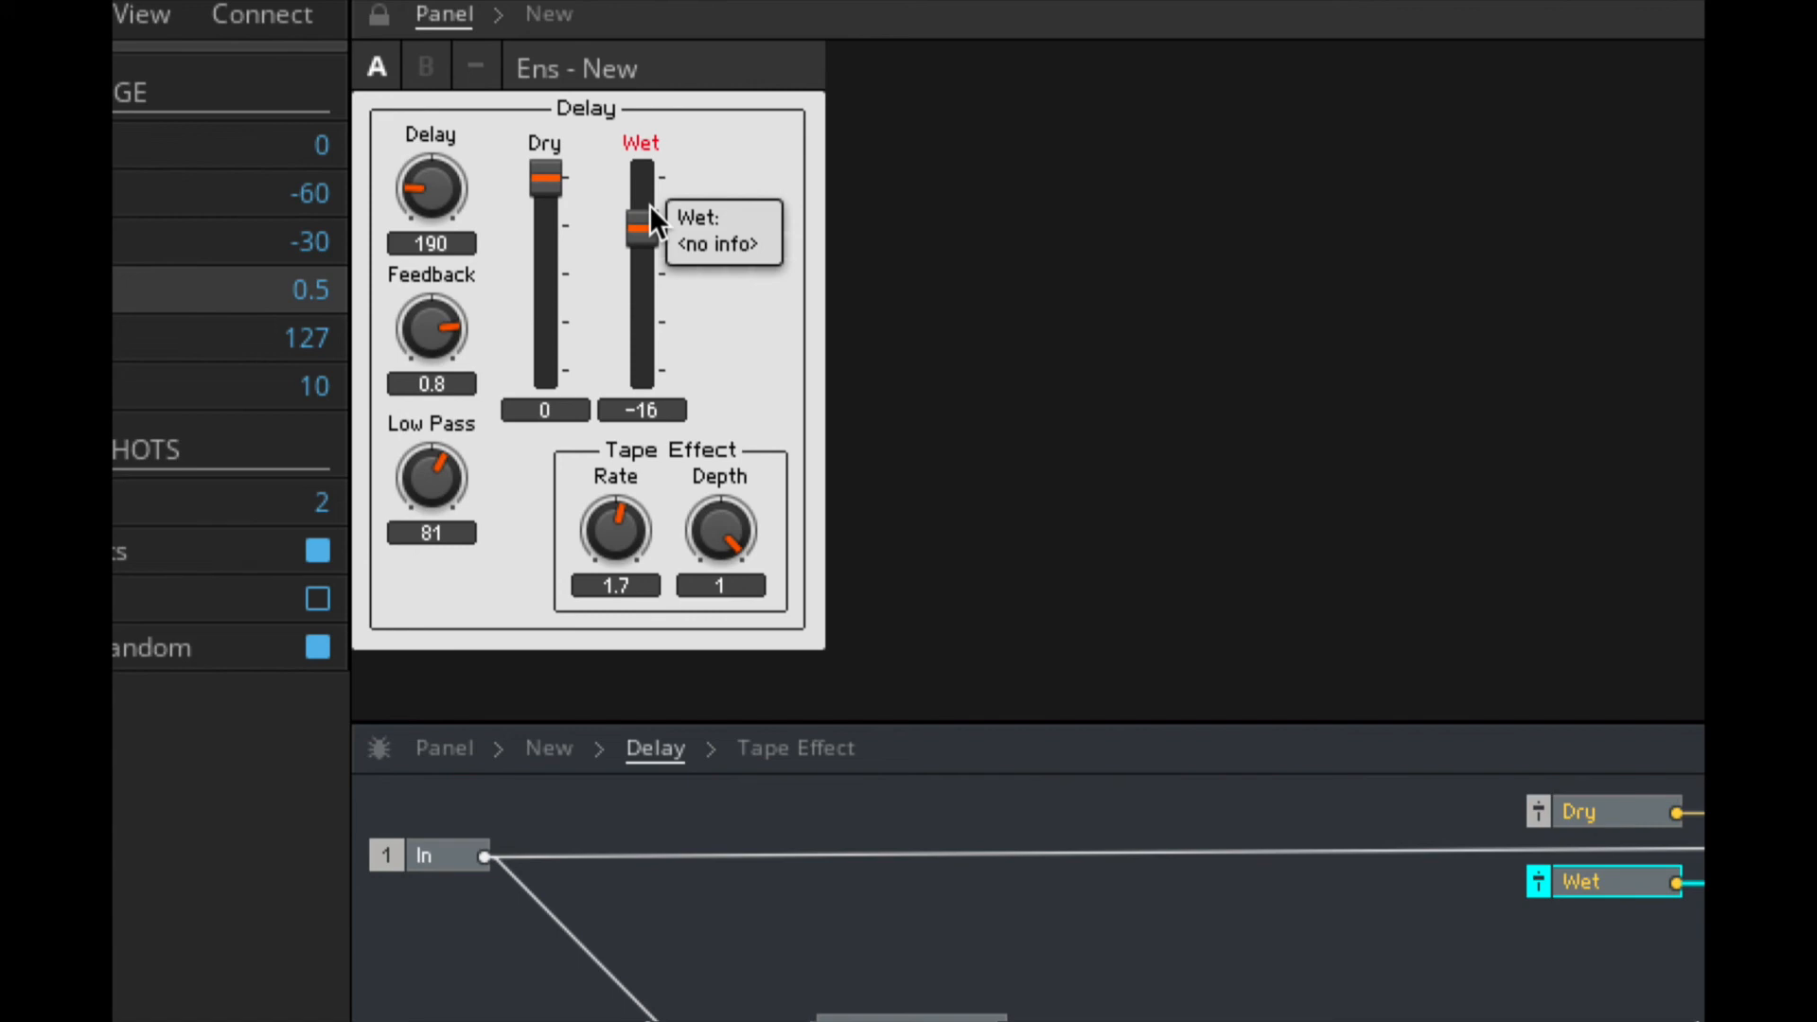
pyautogui.moveTo(649, 204); pyautogui.dragTo(649, 188)
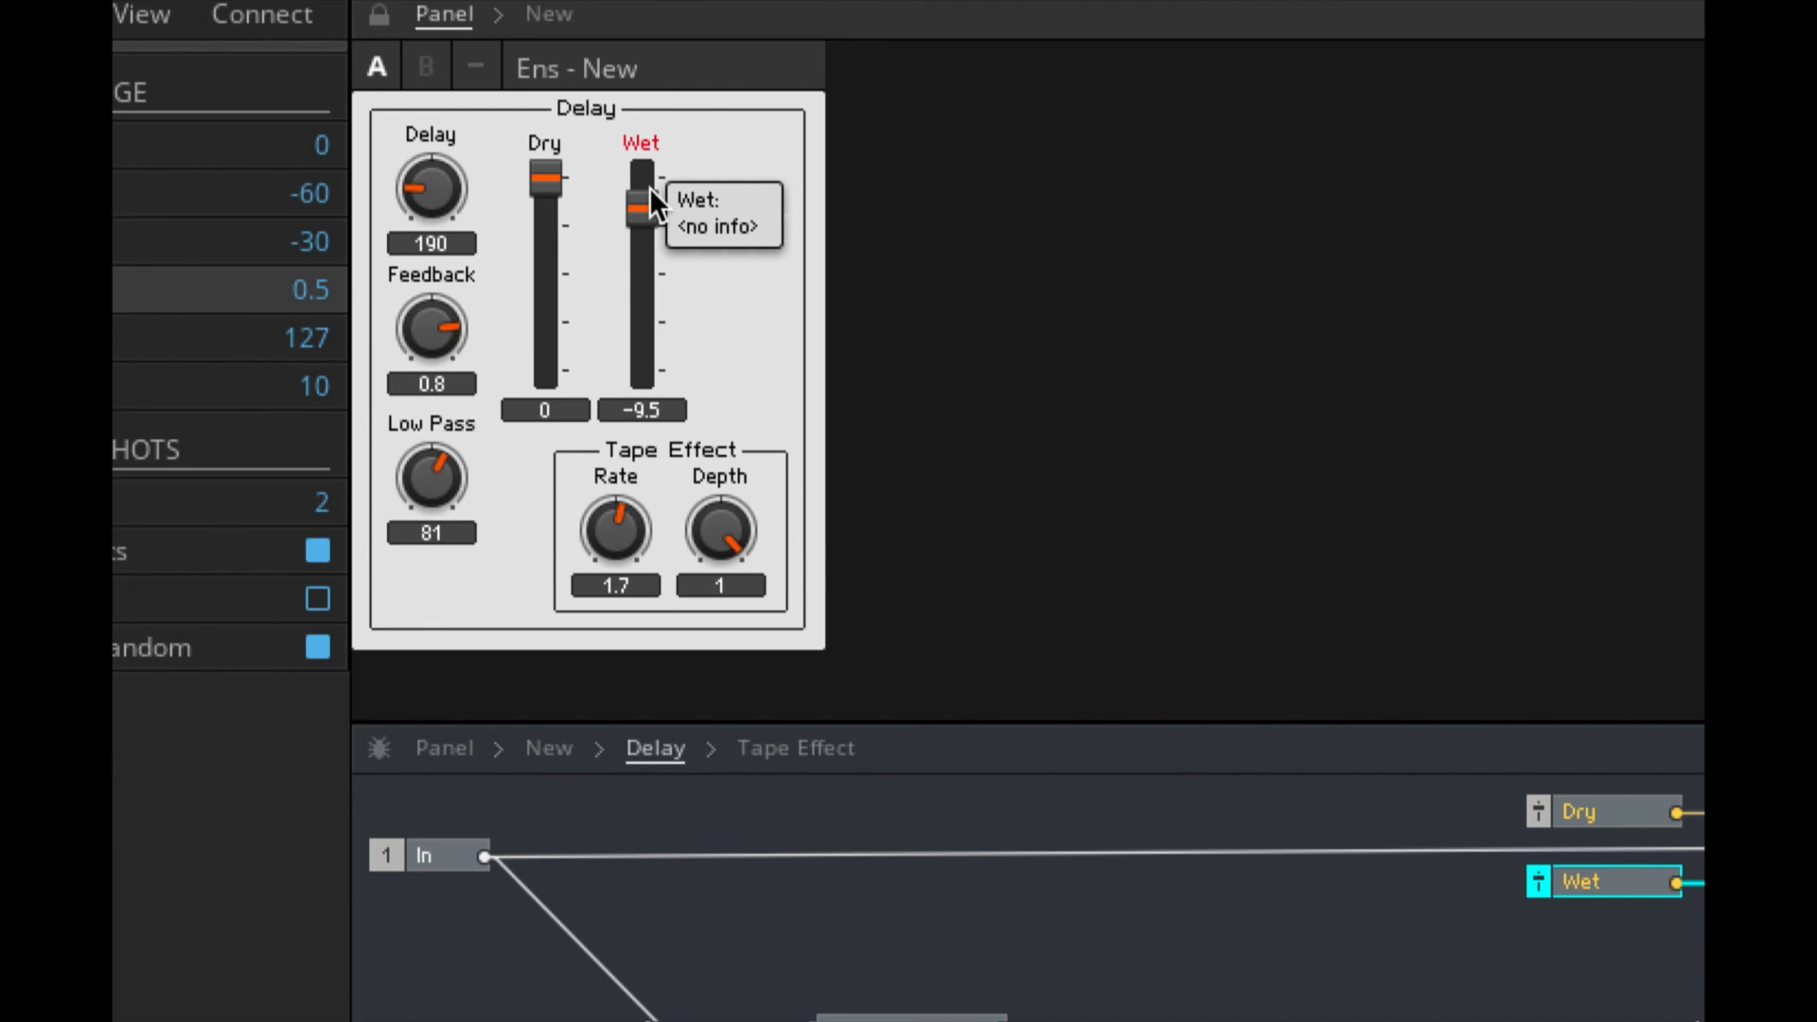
pyautogui.moveTo(438, 488); pyautogui.dragTo(452, 422)
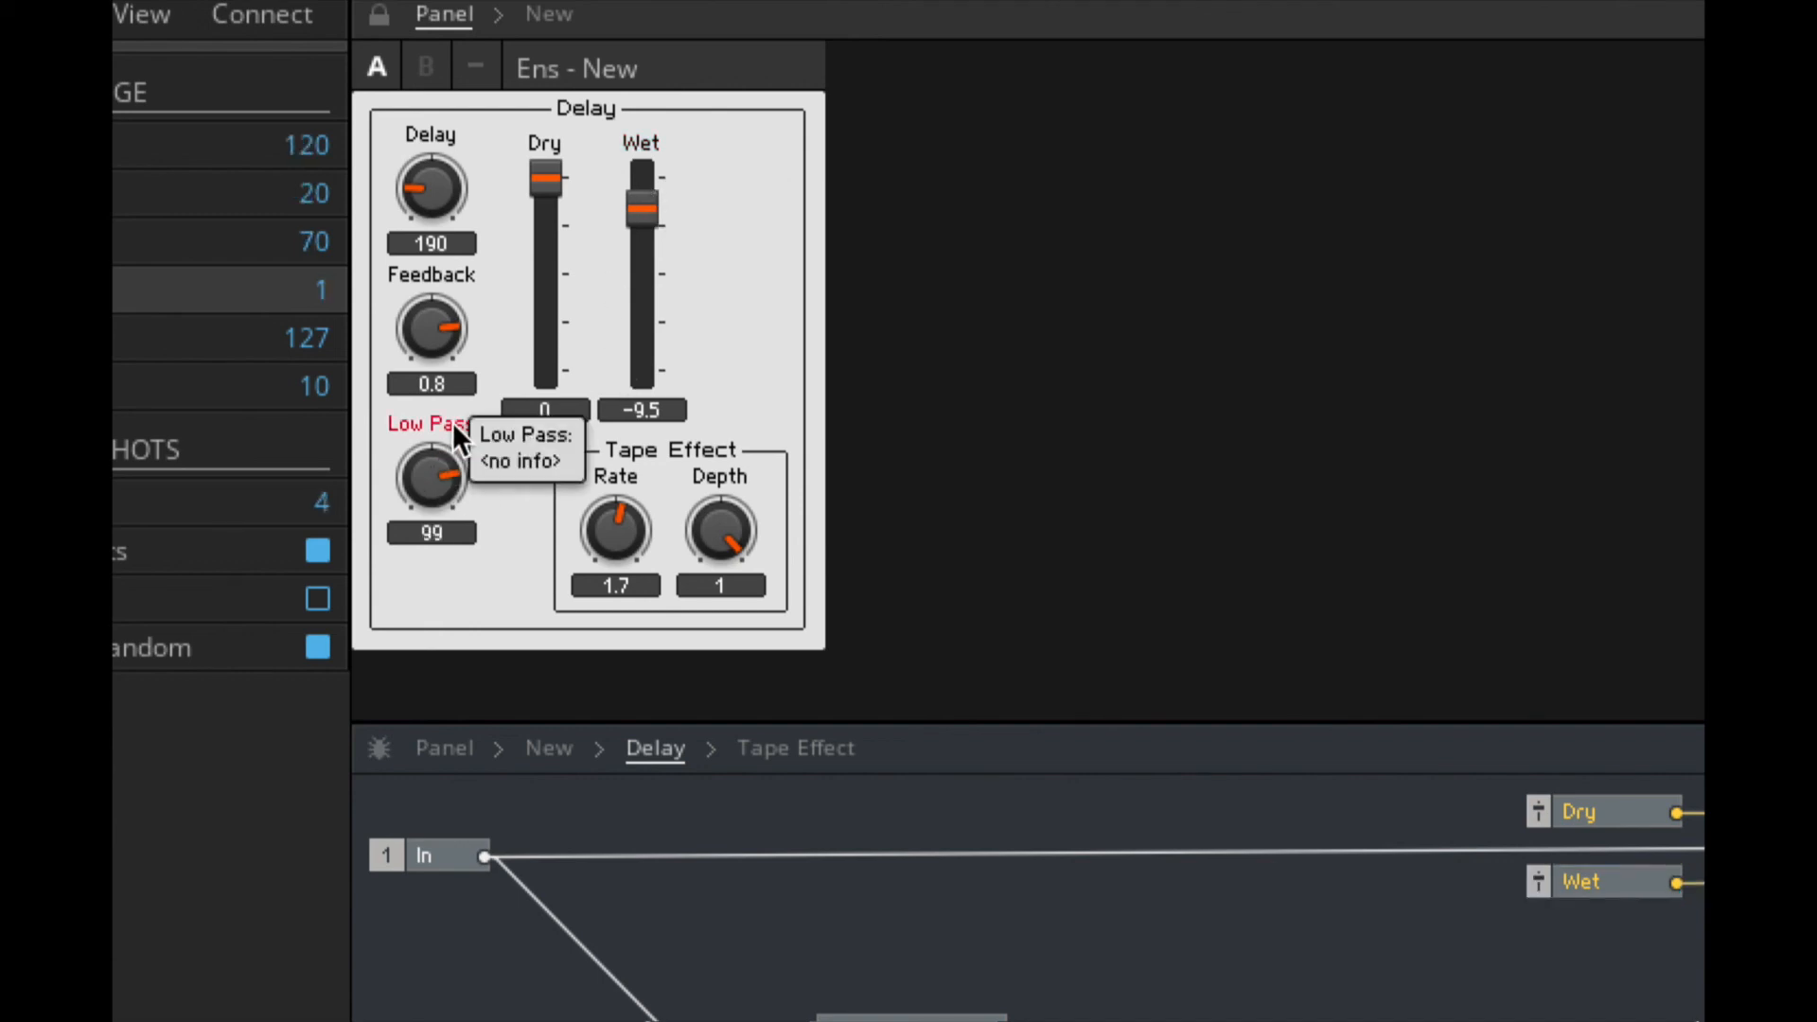
# Compare the Tape Effect at Depth 0 and 0.96, keep 0.96 and set the Rate to 1.2.
pyautogui.moveTo(727, 530); pyautogui.dragTo(796, 821)
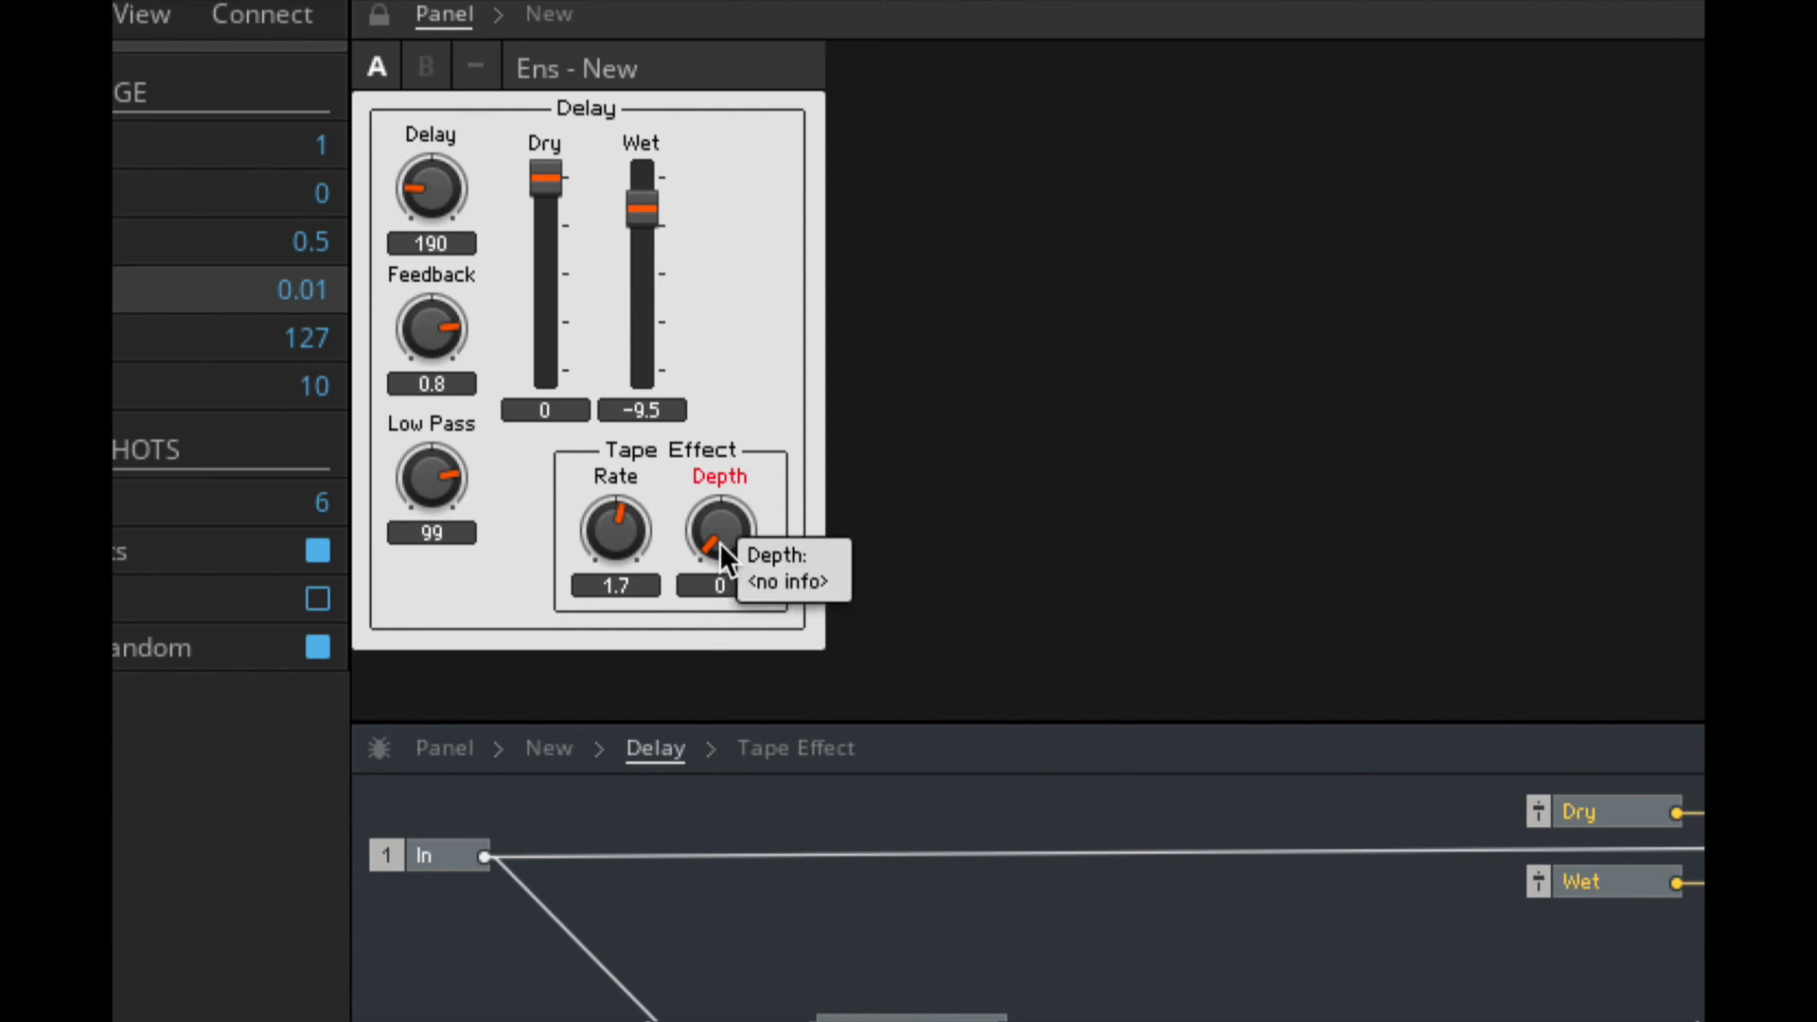
pyautogui.moveTo(723, 526); pyautogui.dragTo(746, 259)
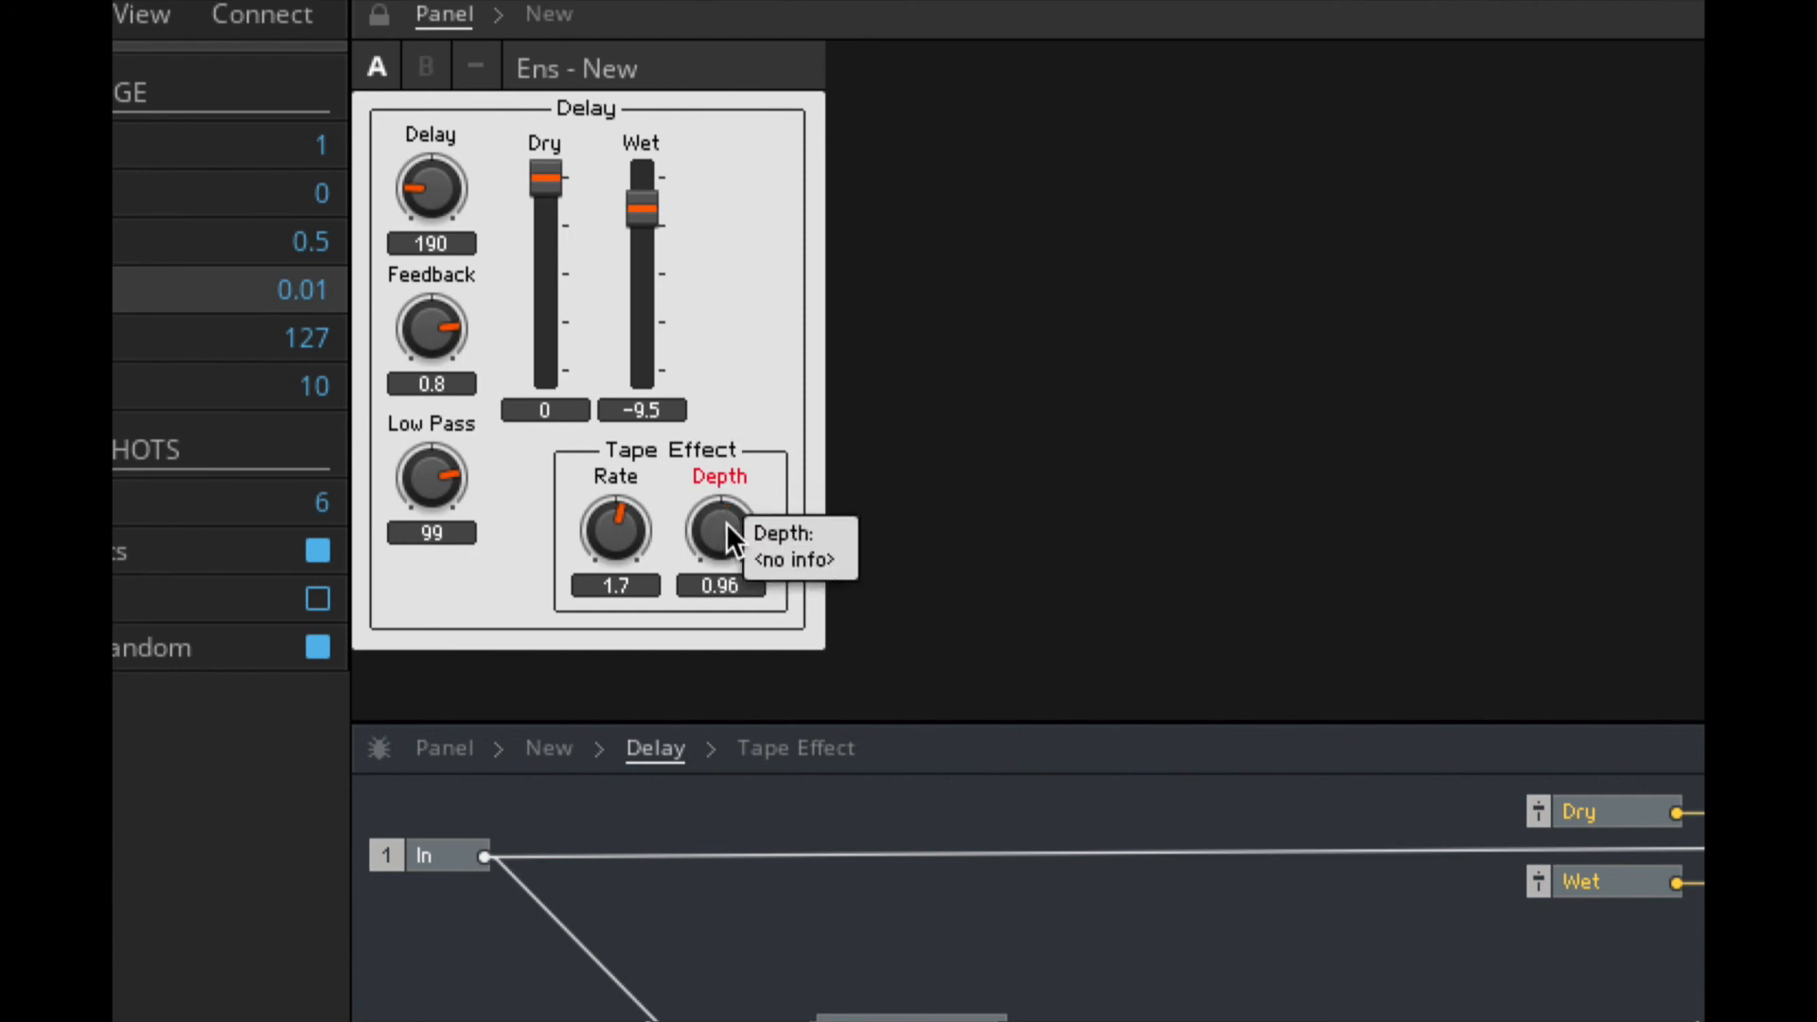
pyautogui.moveTo(725, 523); pyautogui.dragTo(776, 820)
pyautogui.moveTo(617, 554); pyautogui.dragTo(719, 269)
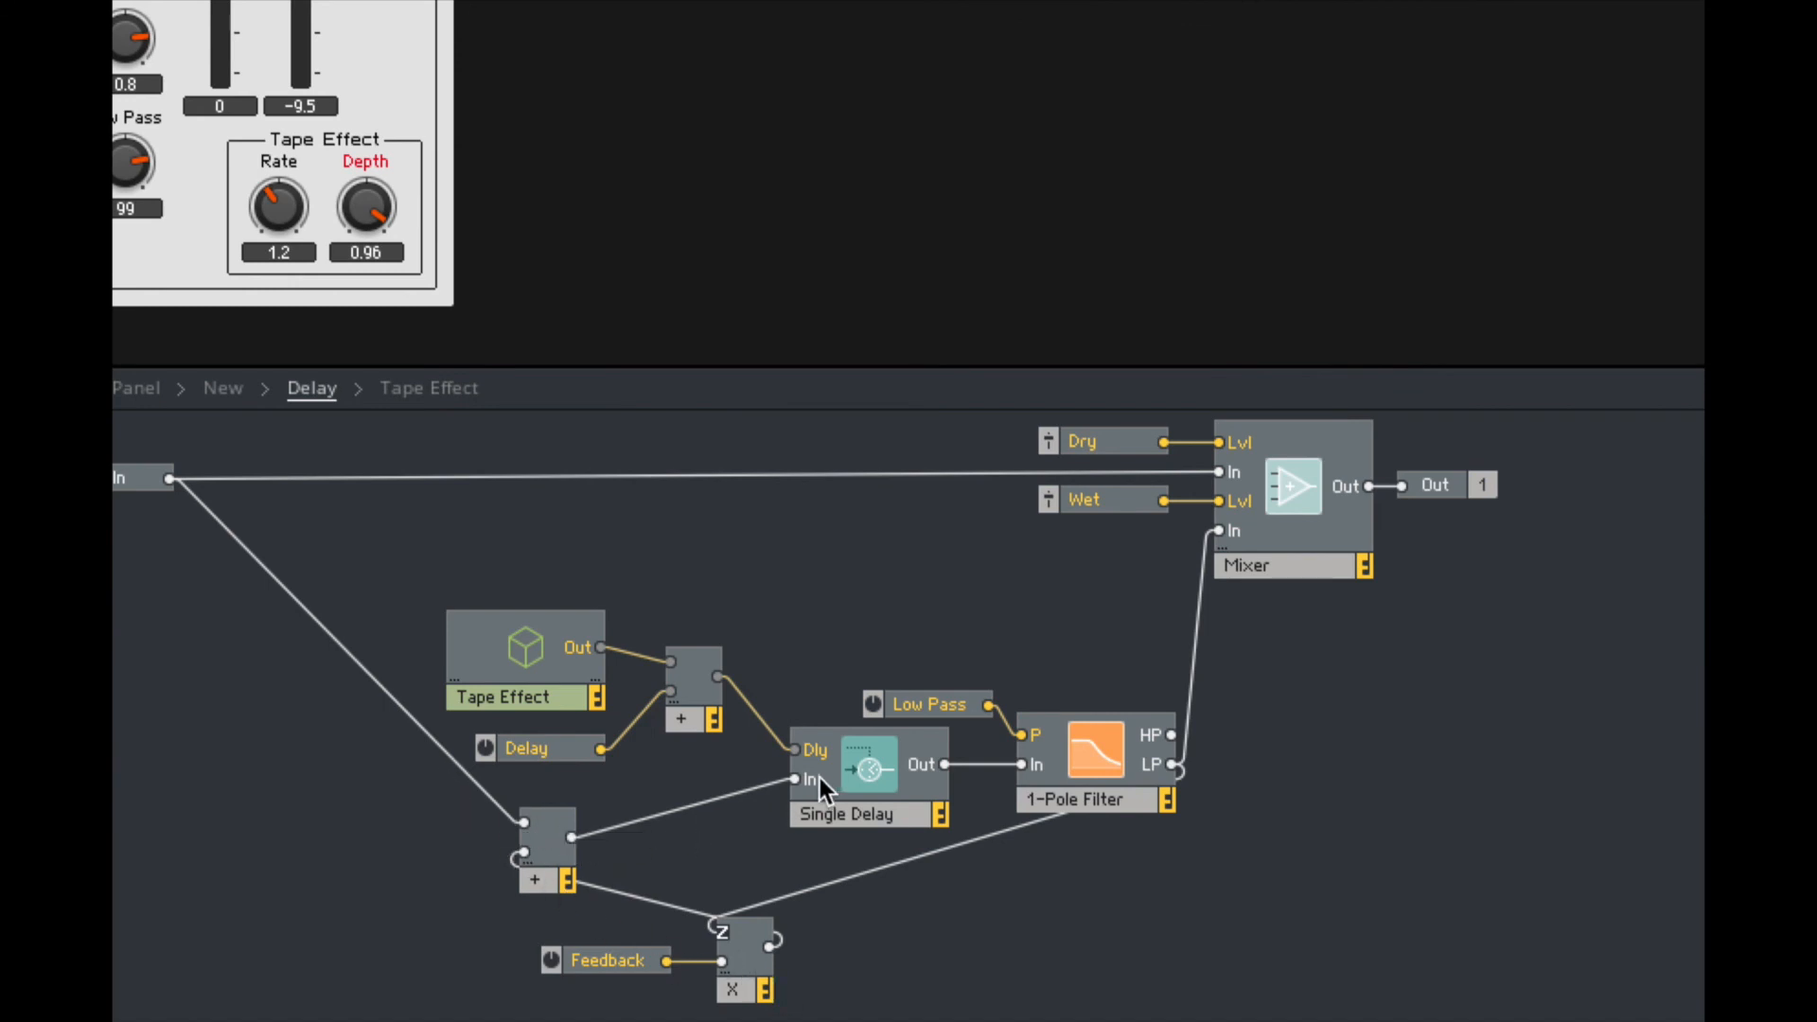
# Trace the signal flow through the Delay, Tape Effect, Single Delay, 1-Pole Filter and Feedback modules by selecting them in turn.
pyautogui.click(537, 743)
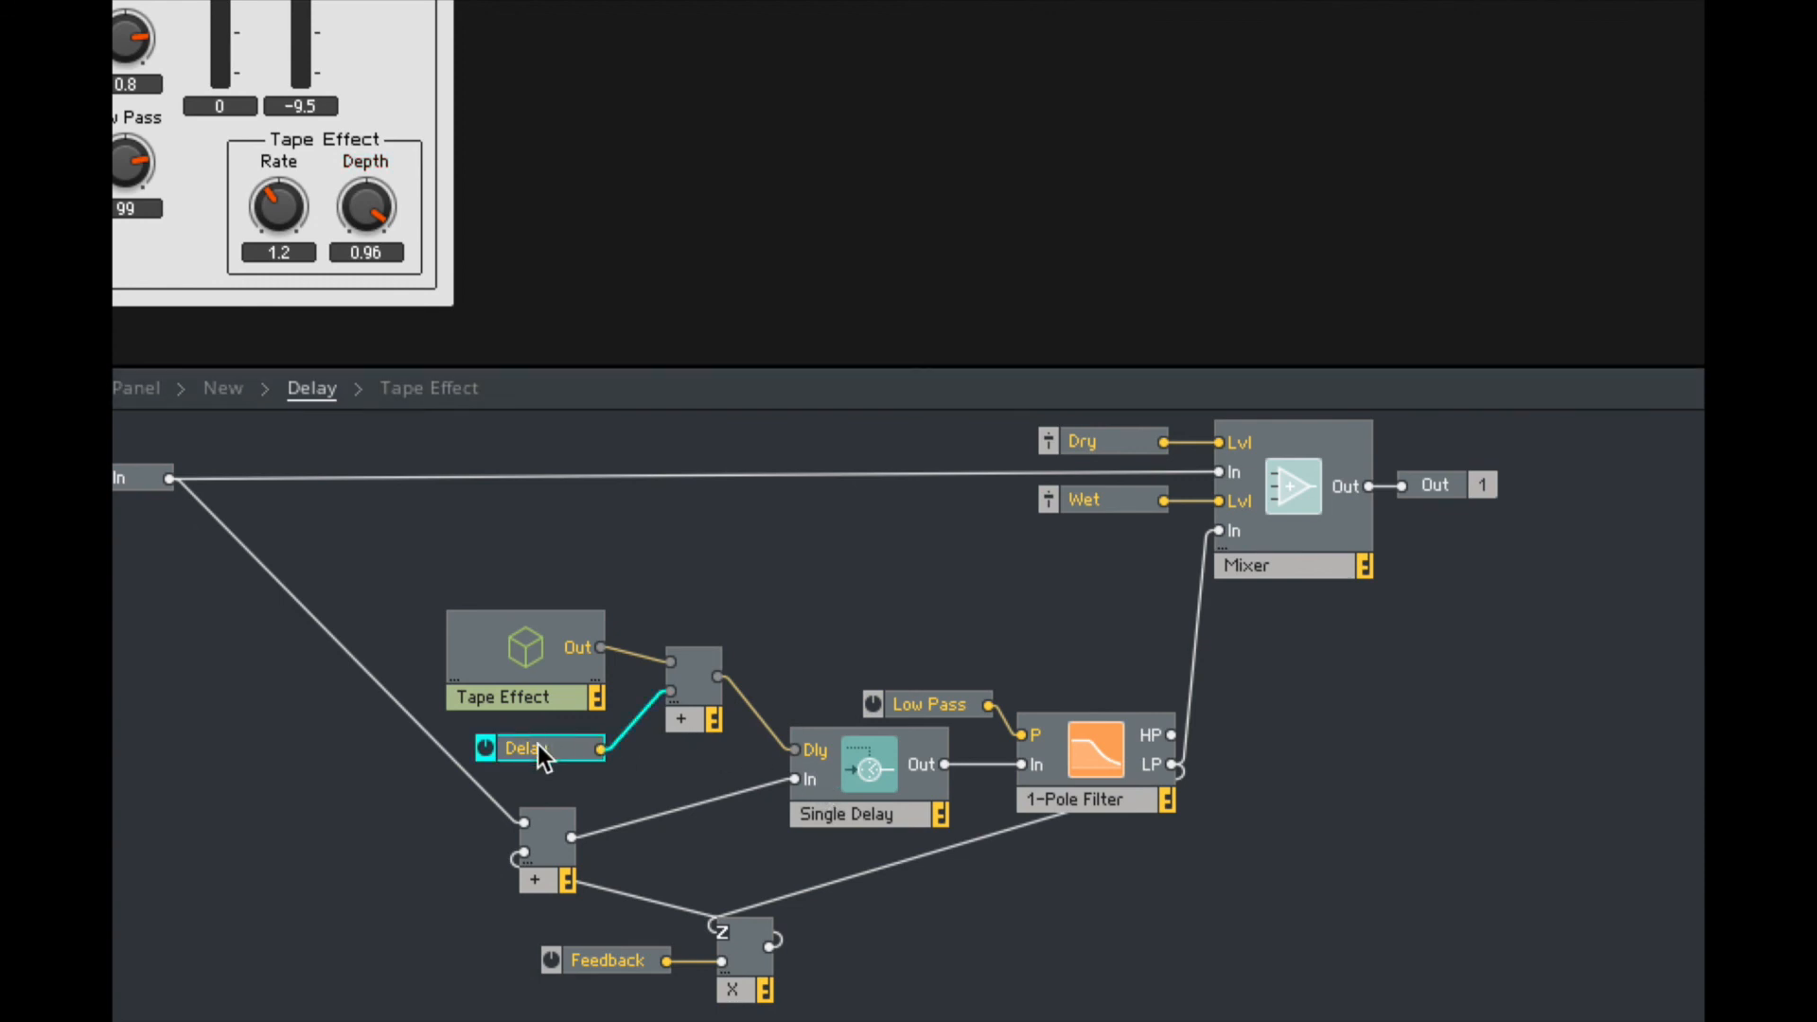
pyautogui.click(520, 651)
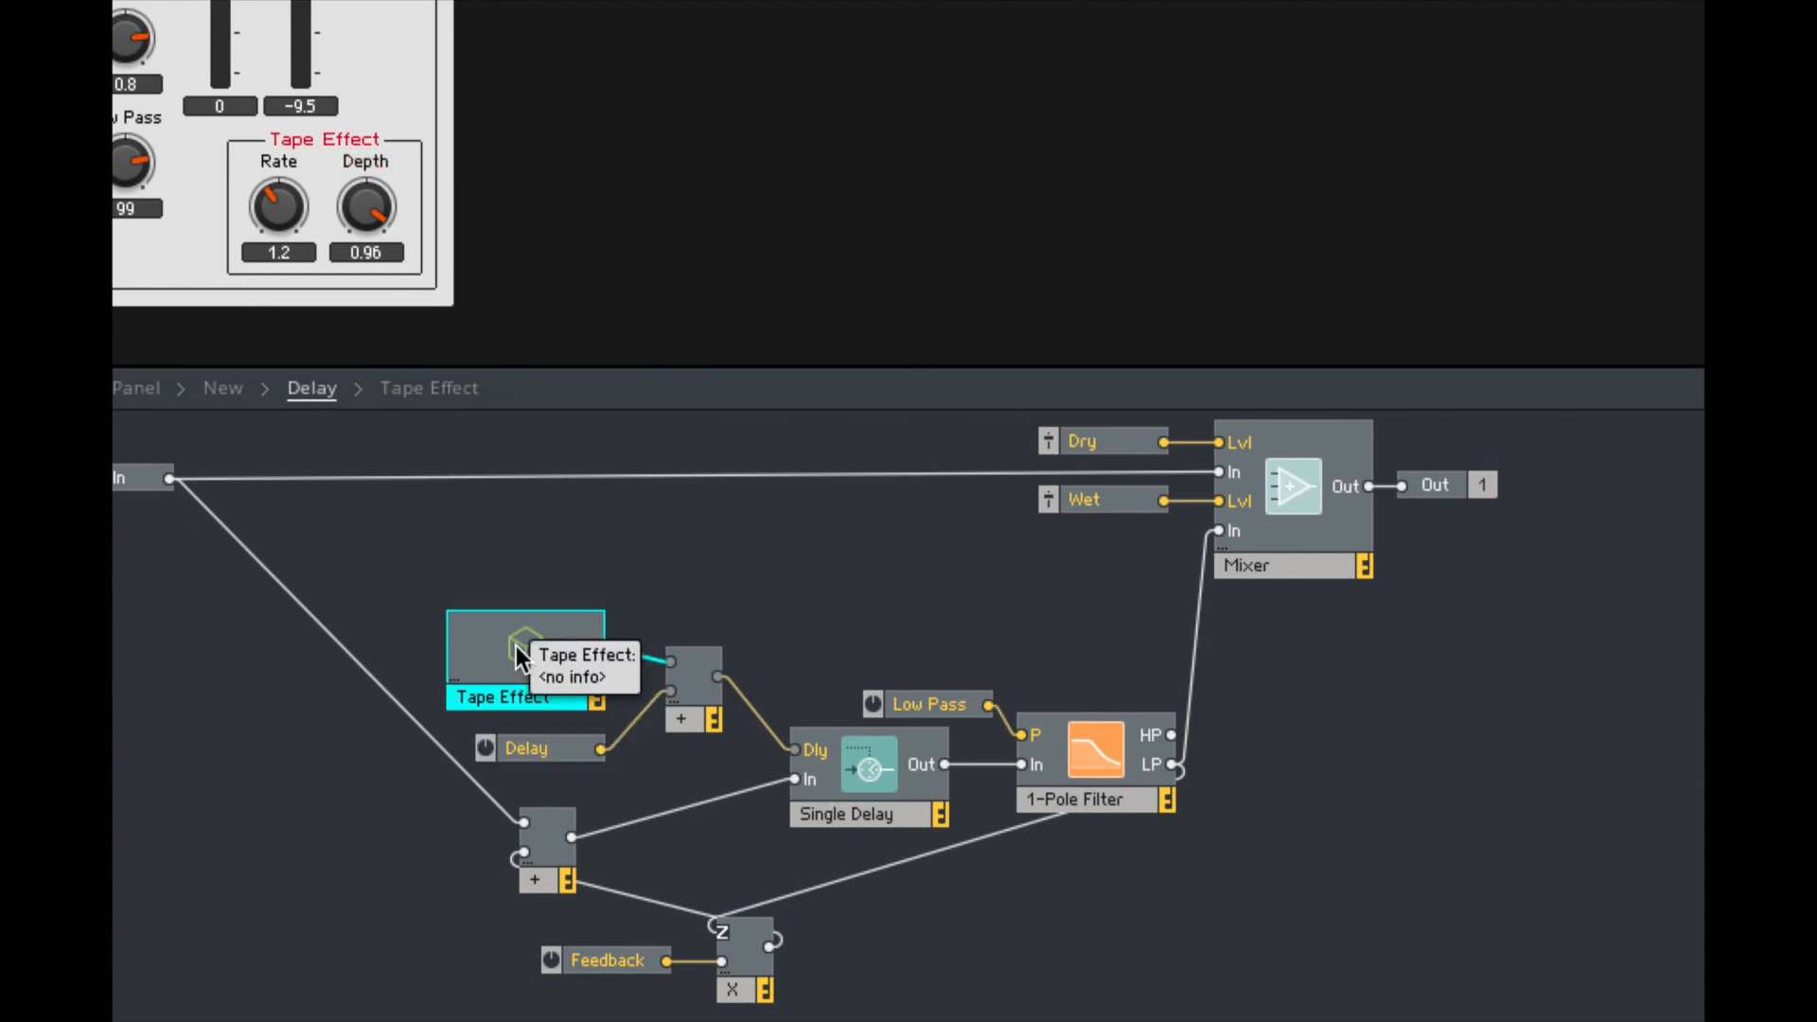
pyautogui.click(872, 771)
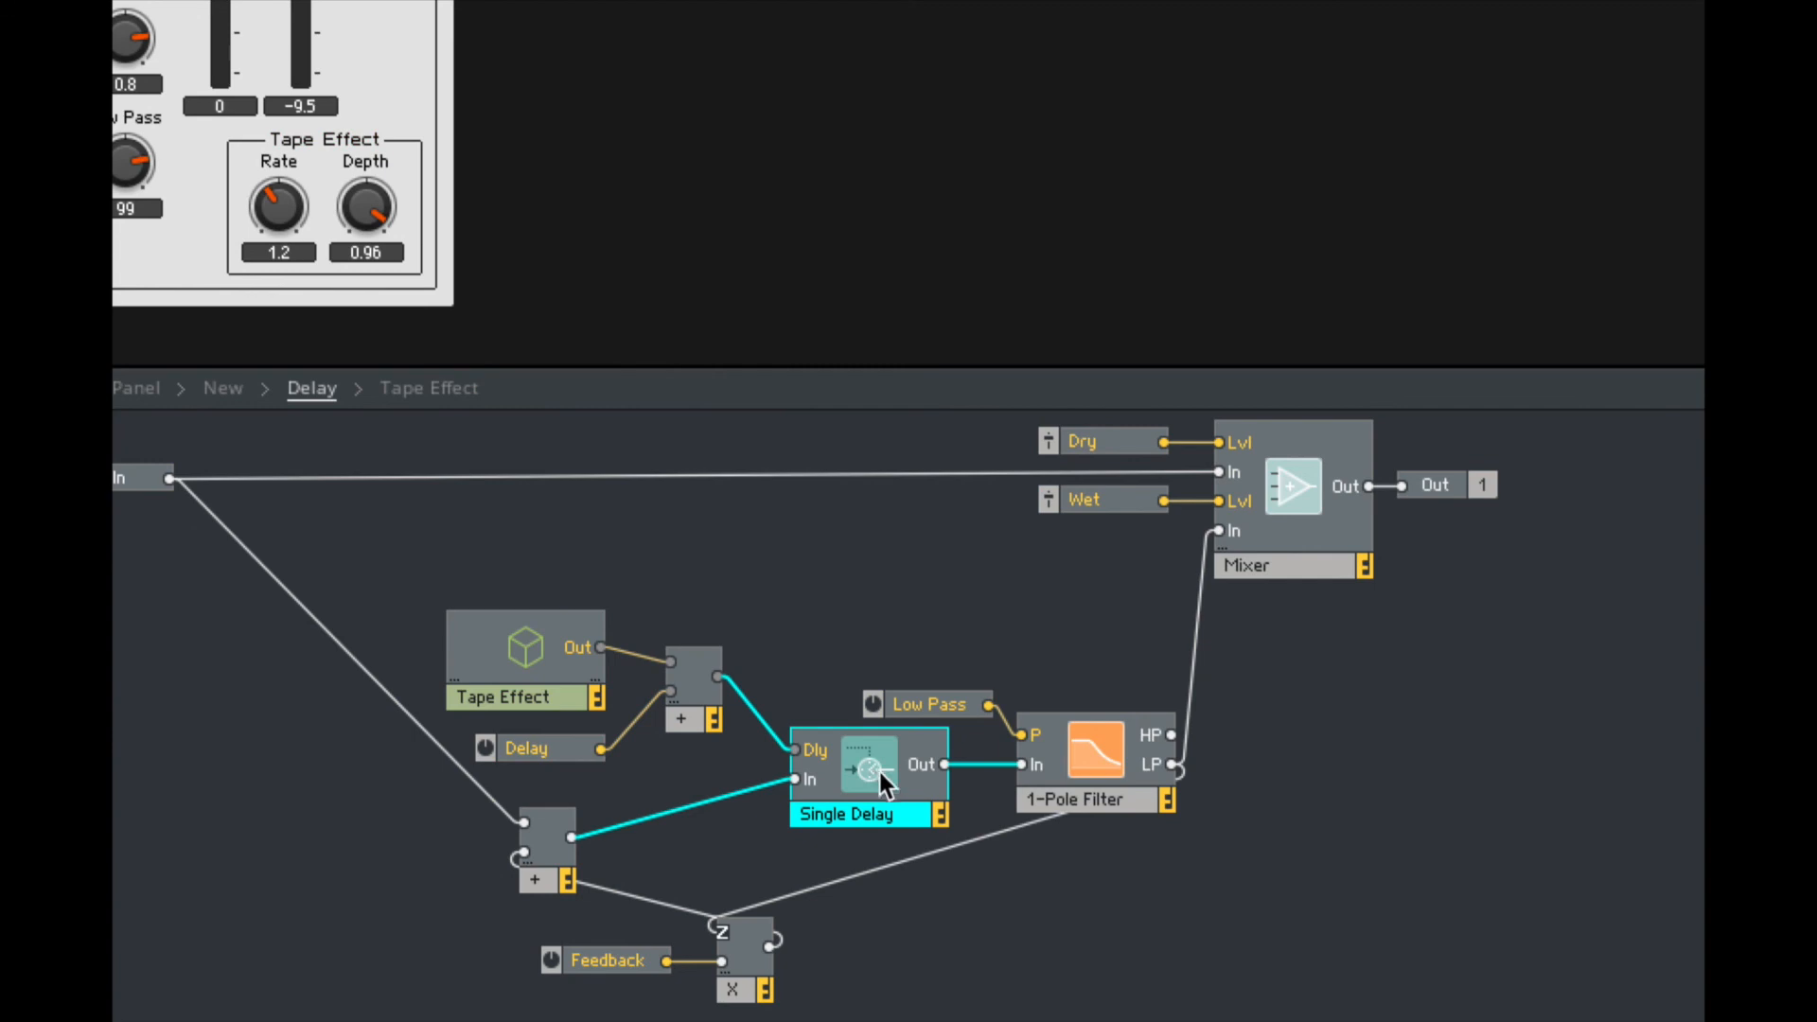
pyautogui.click(1101, 740)
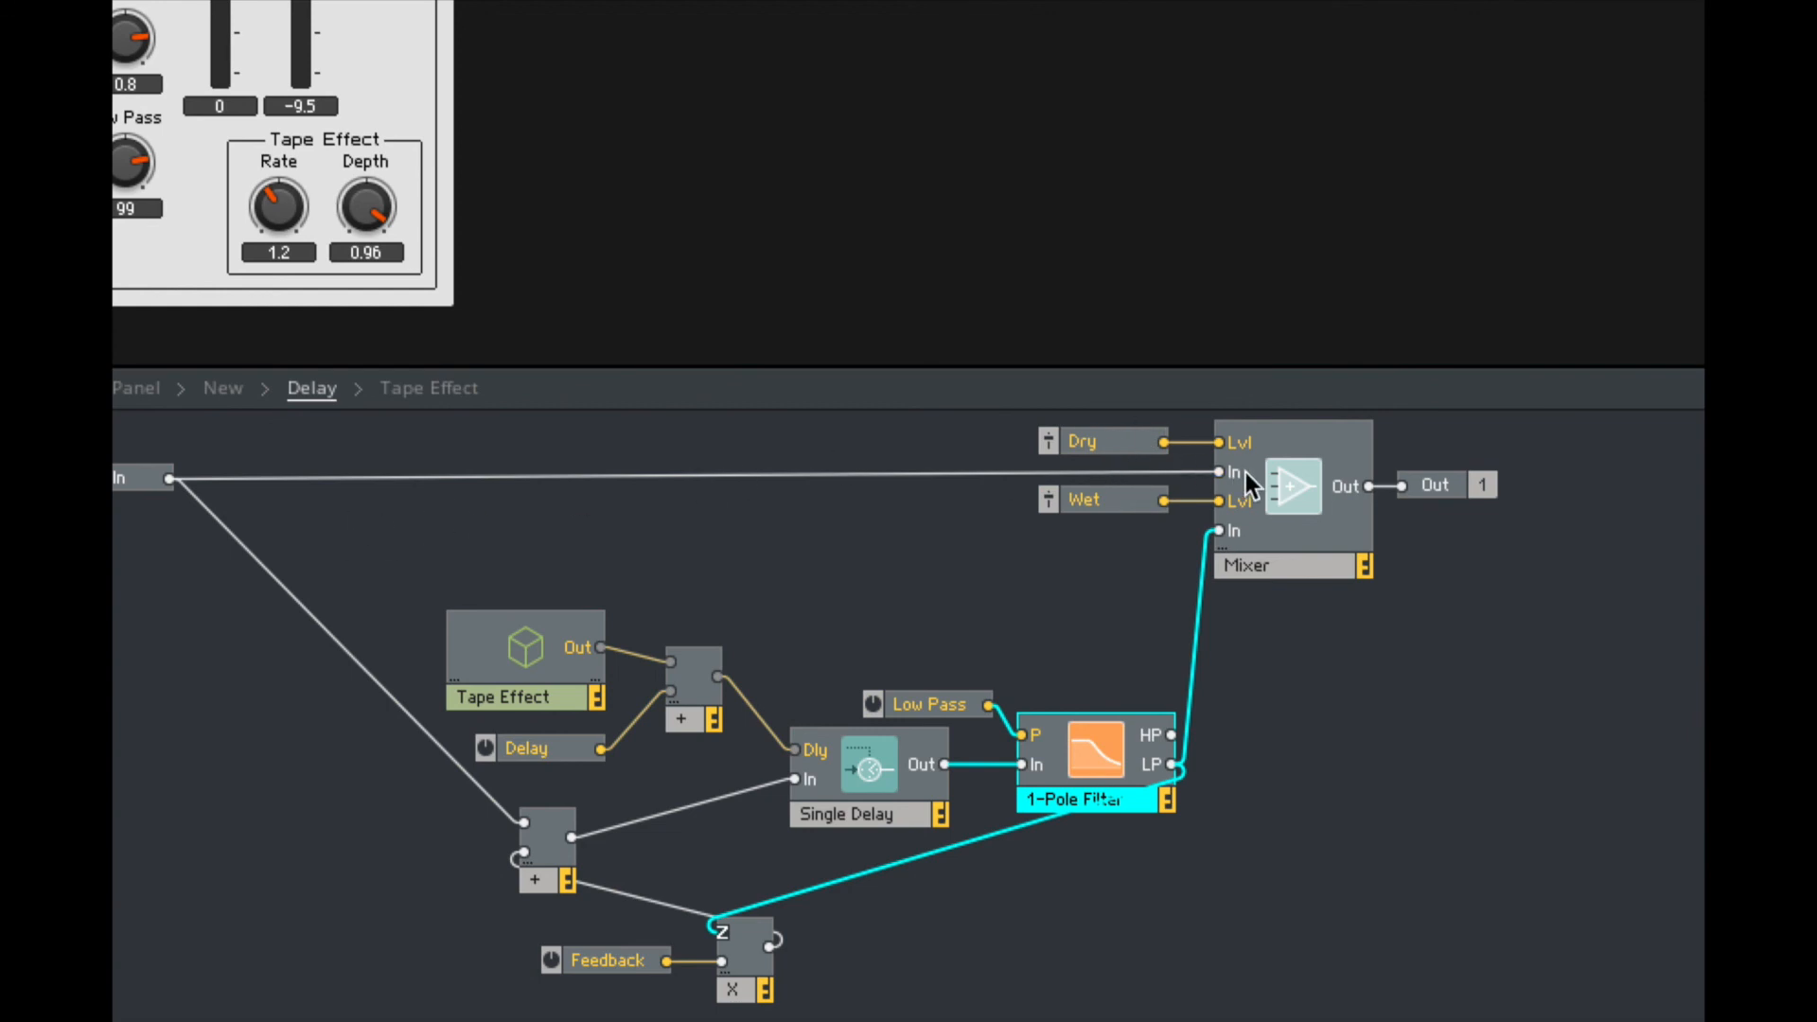
pyautogui.click(1081, 685)
pyautogui.click(1082, 742)
pyautogui.click(743, 948)
pyautogui.click(629, 942)
pyautogui.click(757, 973)
pyautogui.click(541, 865)
pyautogui.click(1116, 782)
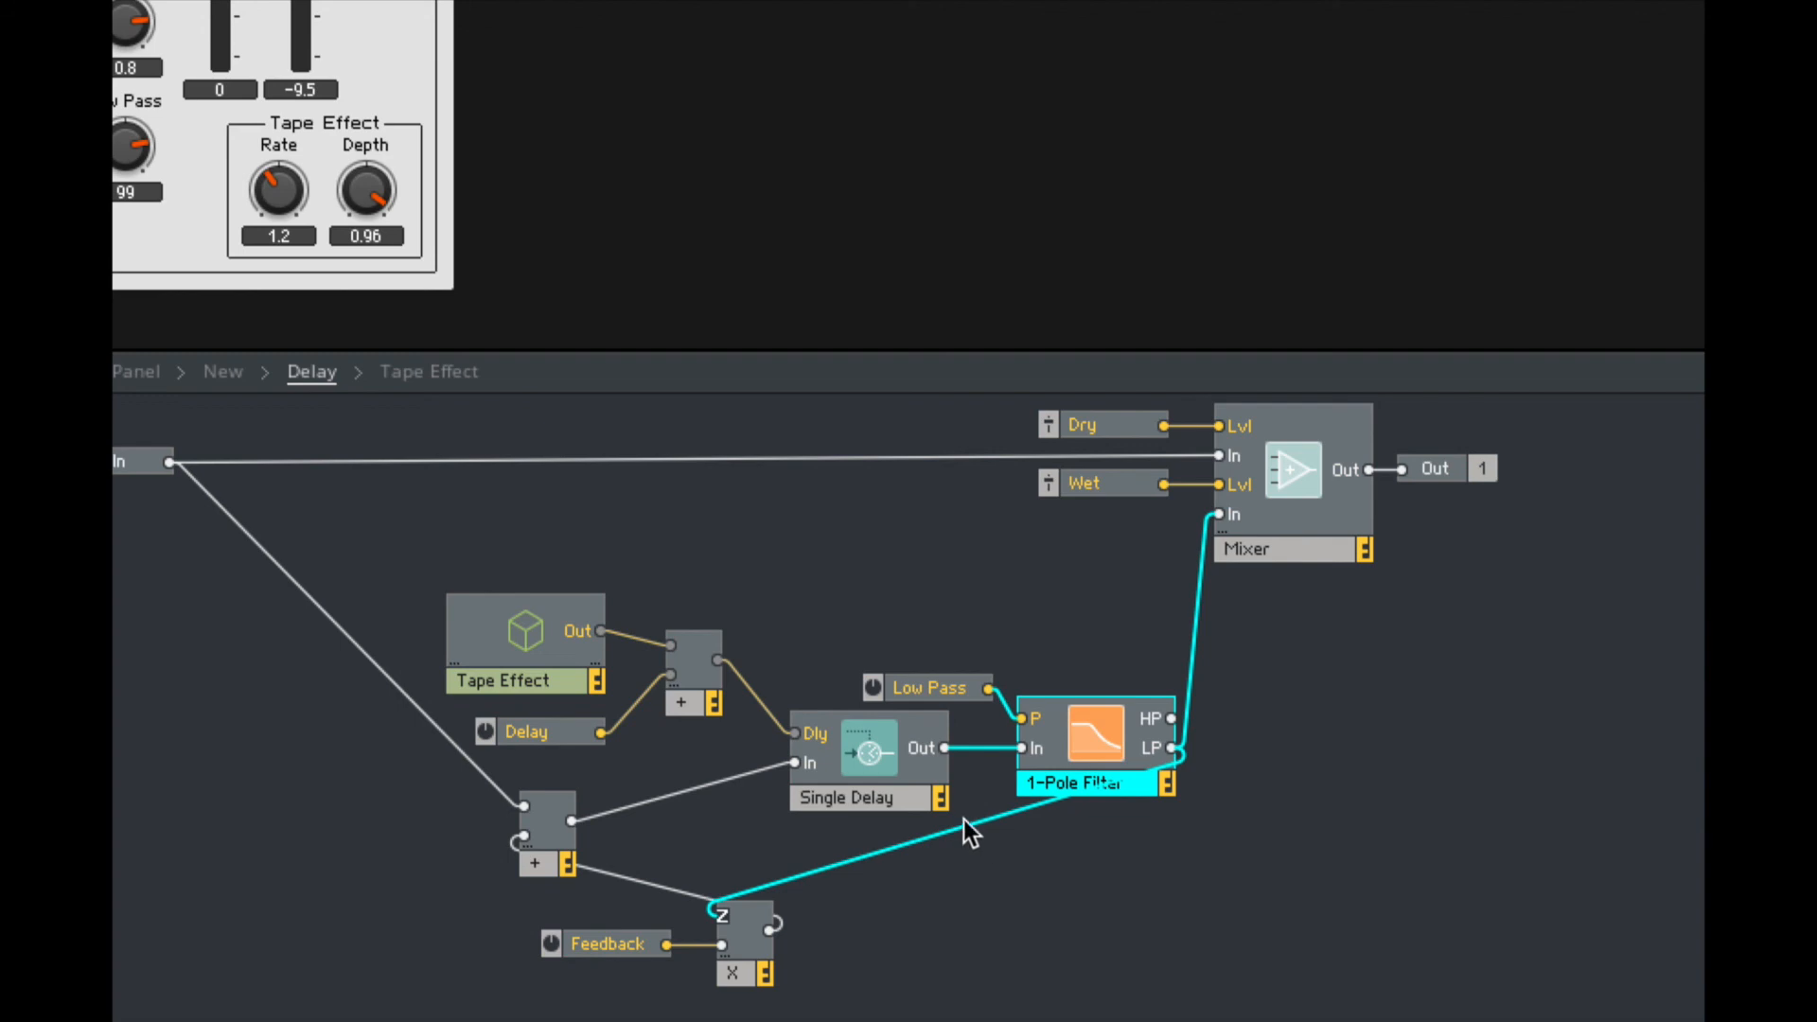
# Set the Tape Effect's Depth to 0 and the Low Pass to 120.
pyautogui.moveTo(365, 189); pyautogui.dragTo(369, 236)
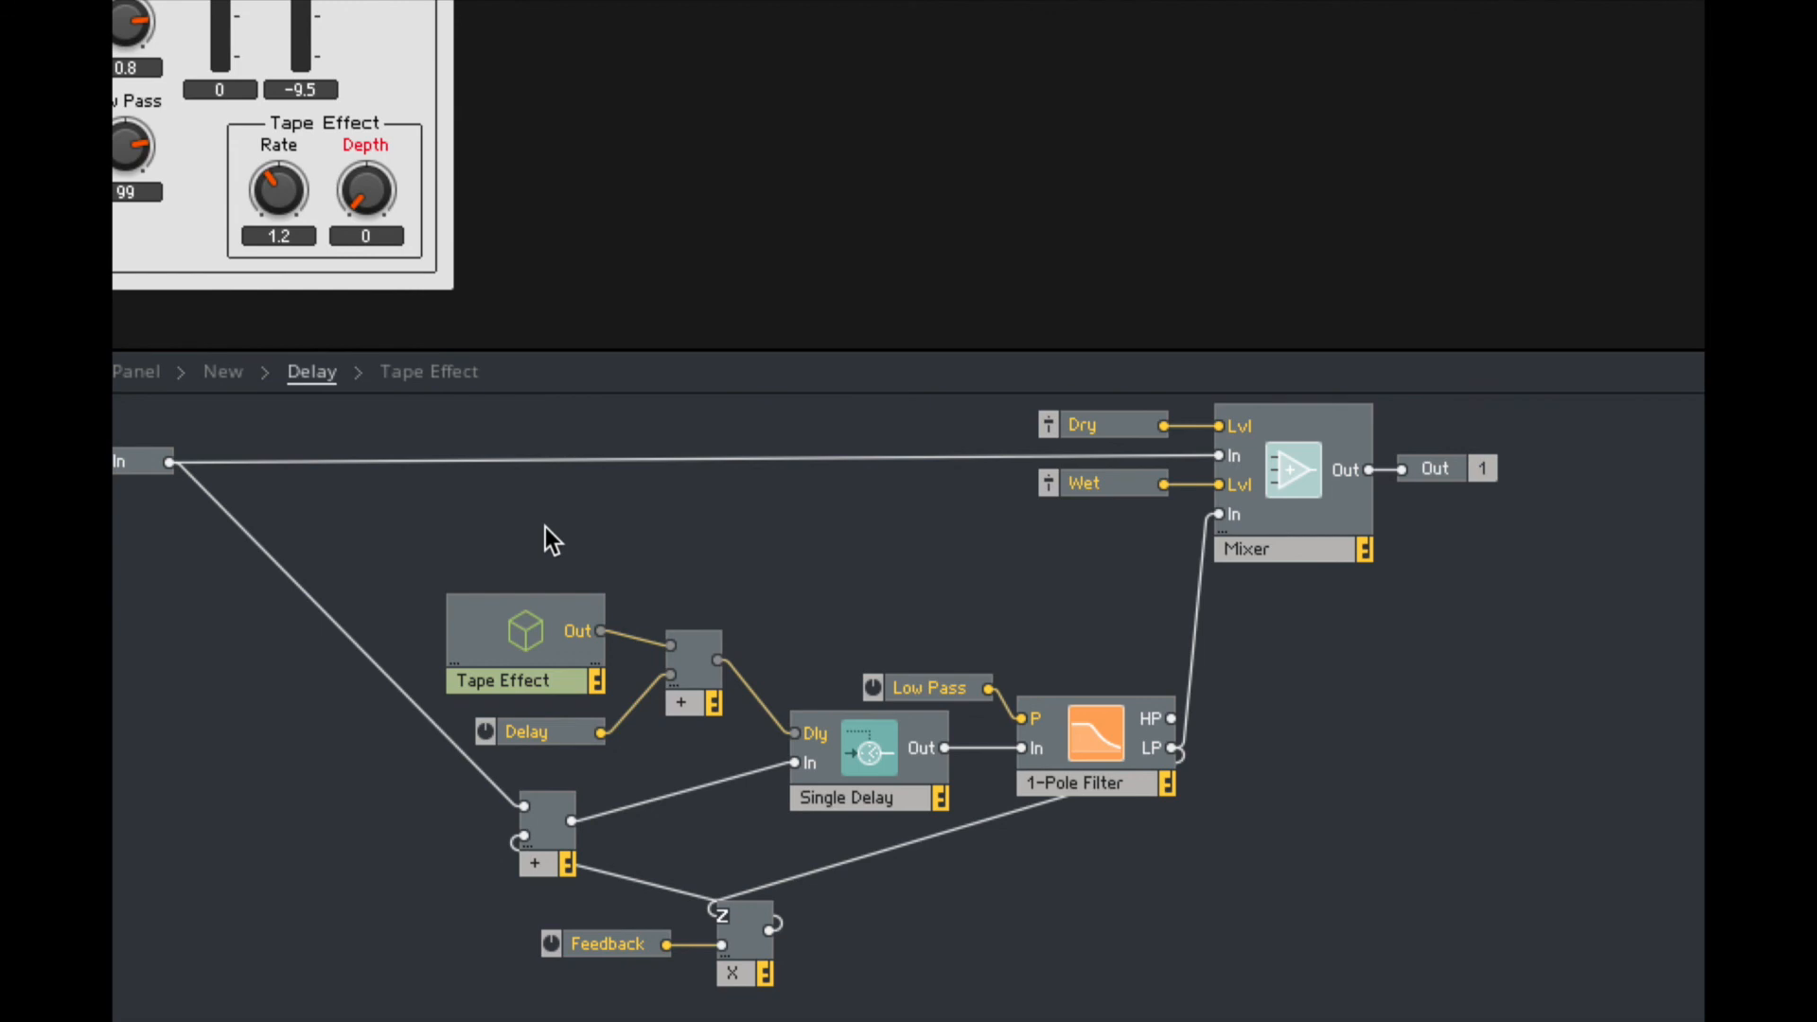
pyautogui.moveTo(139, 144); pyautogui.dragTo(142, 66)
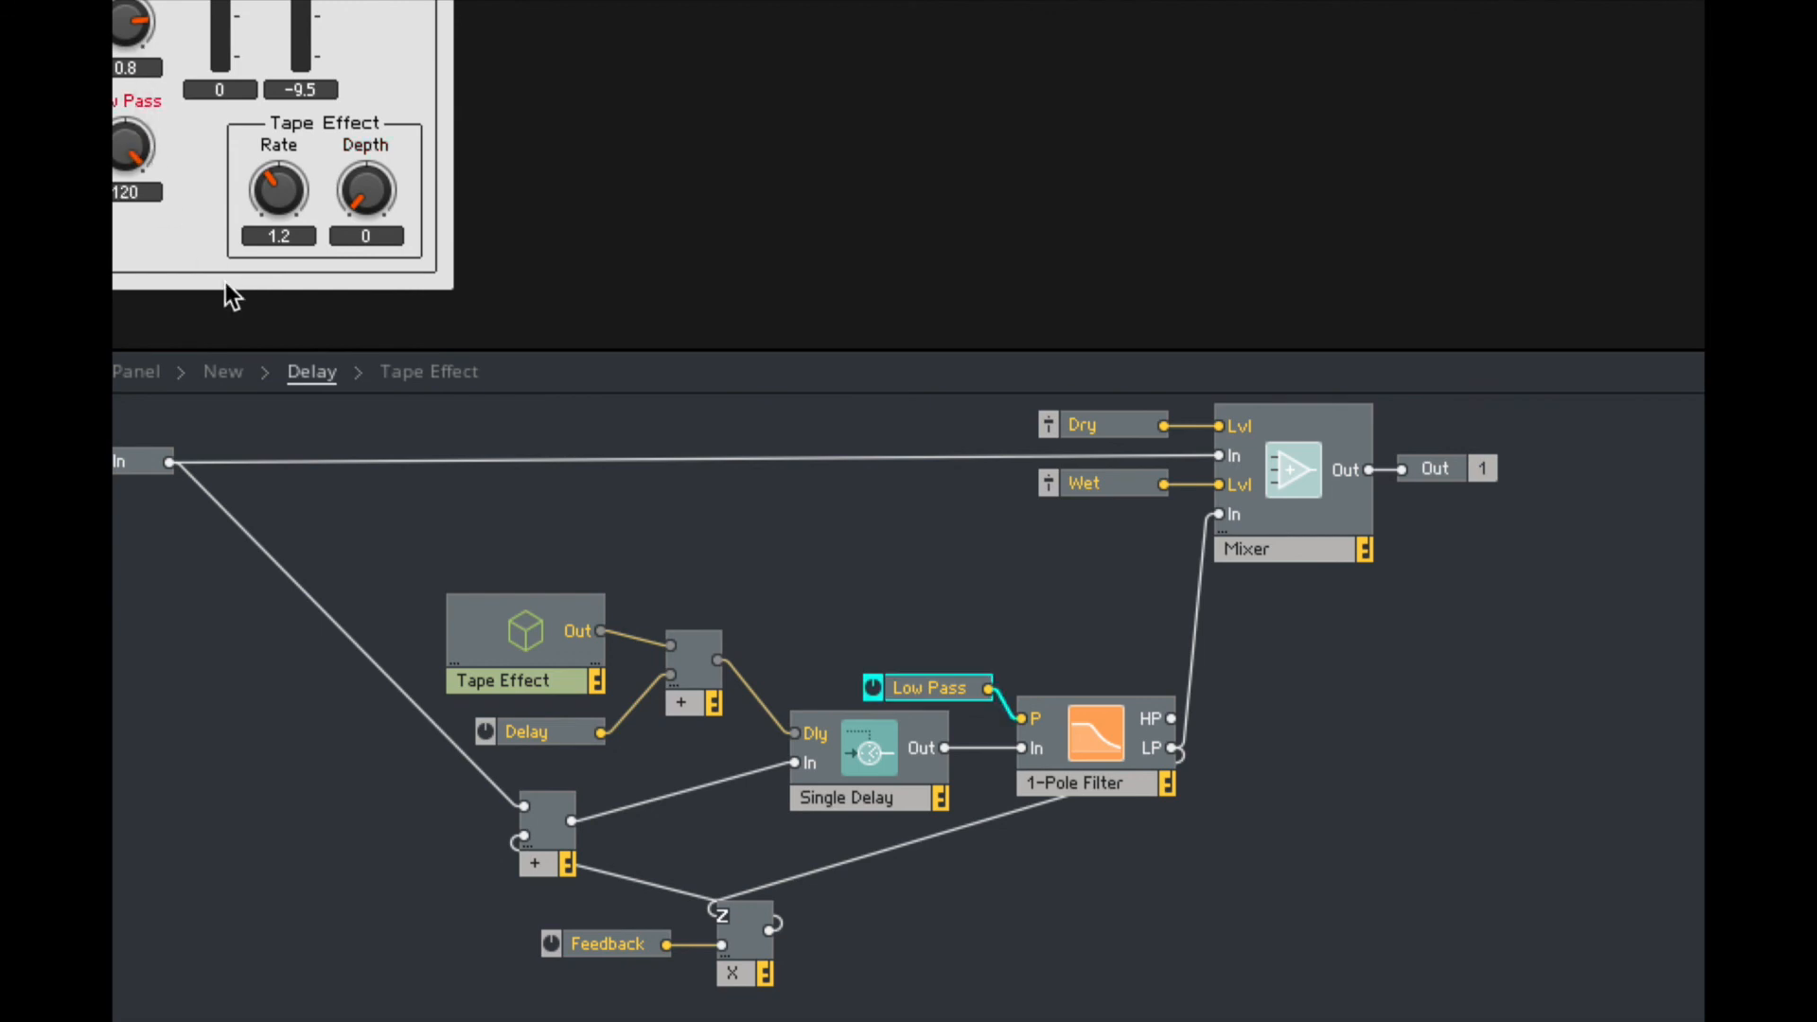